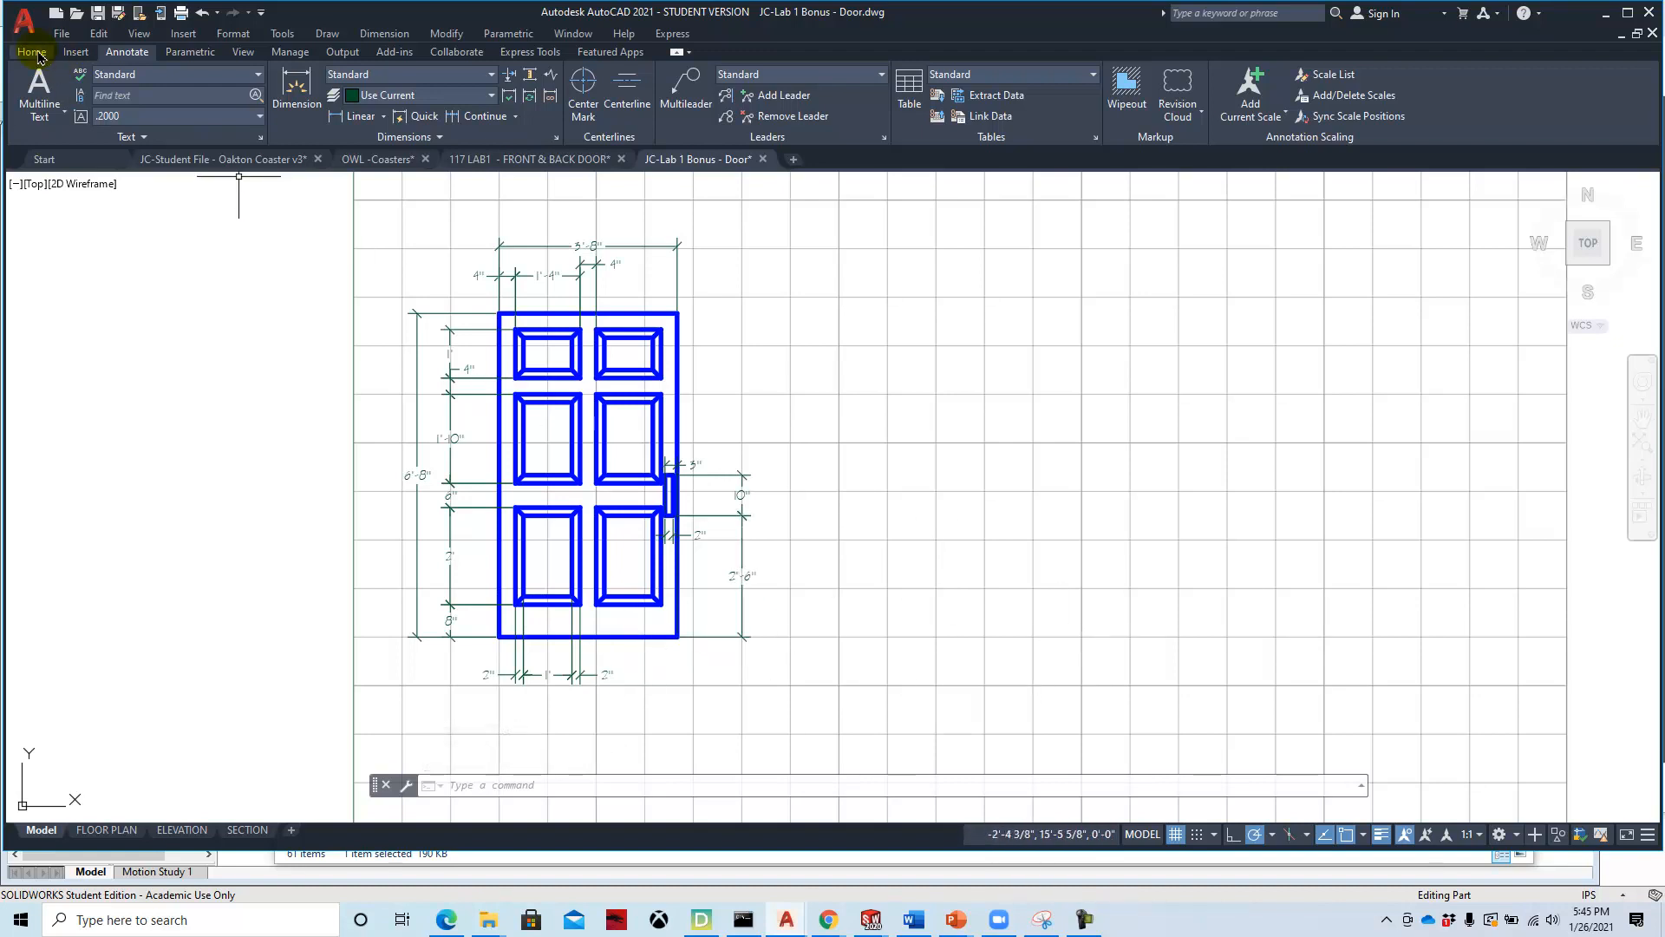
# Make Furniture the current layer and turn off the Dimension layer.
pyautogui.click(35, 54)
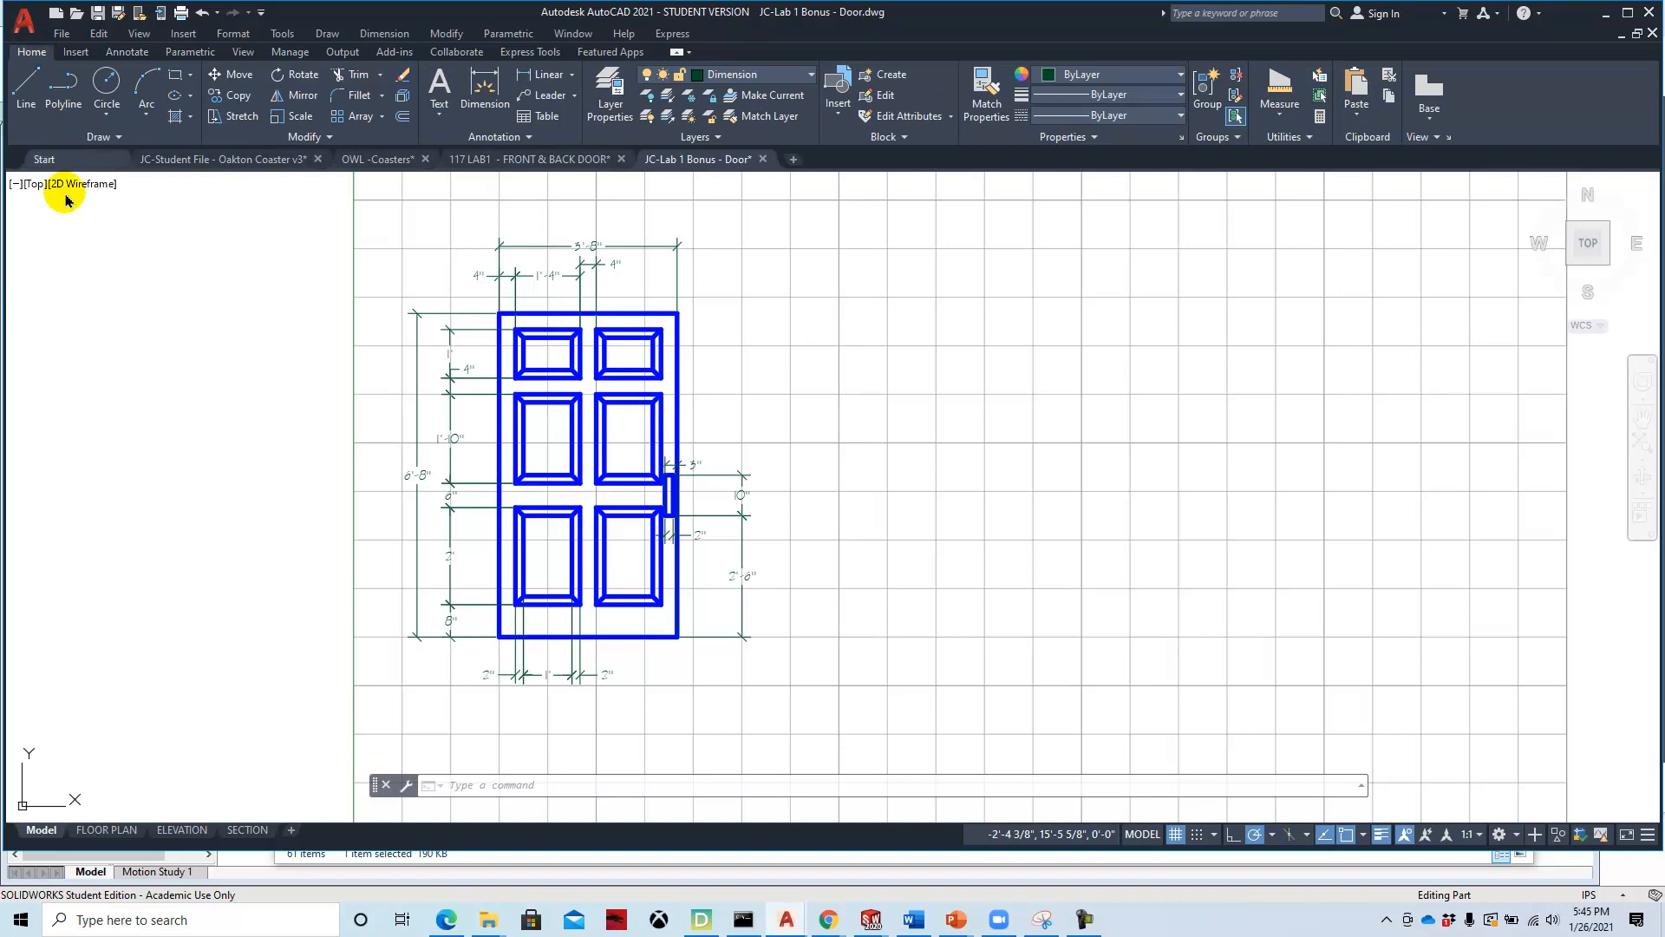
pyautogui.click(806, 80)
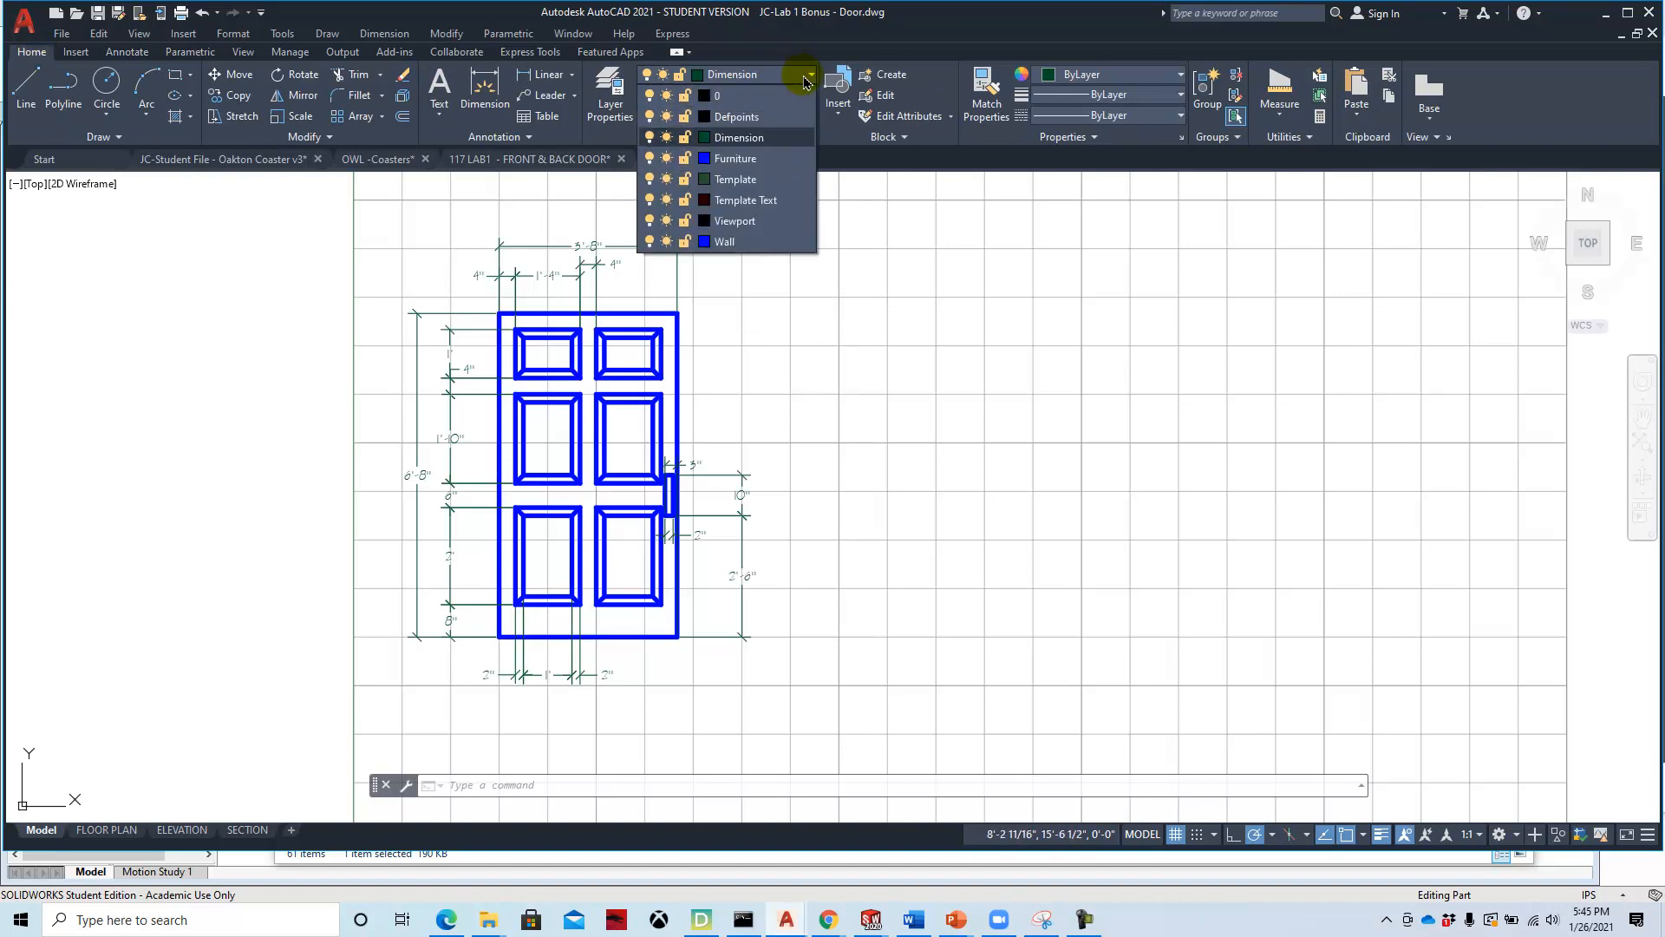
pyautogui.click(781, 158)
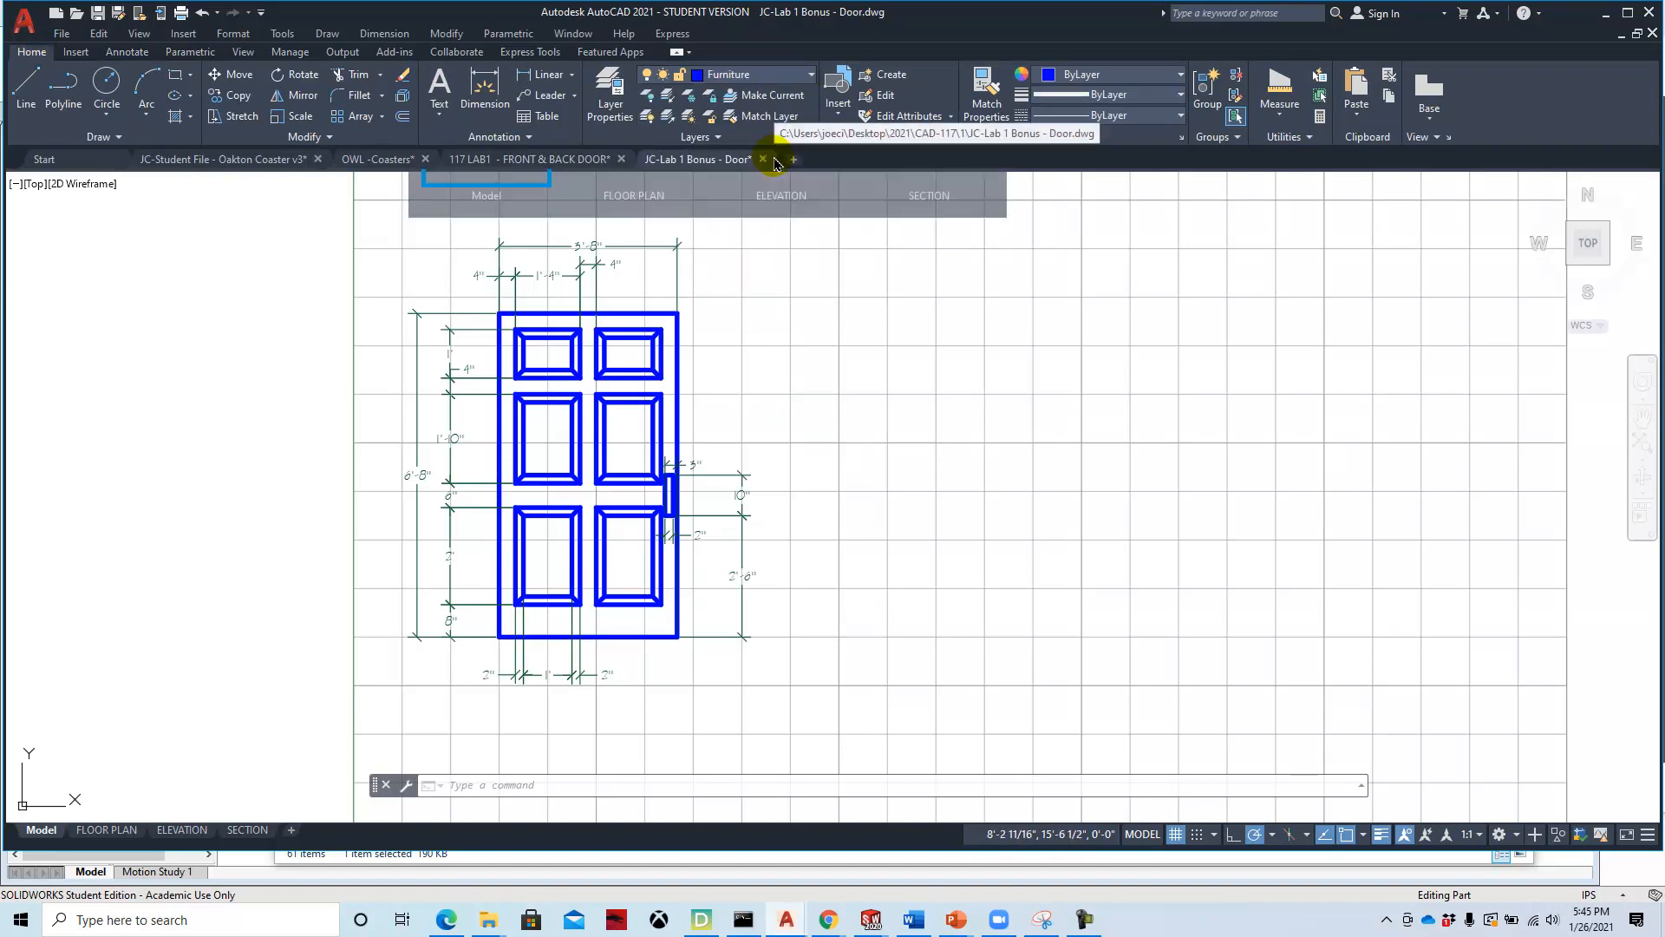
pyautogui.click(810, 75)
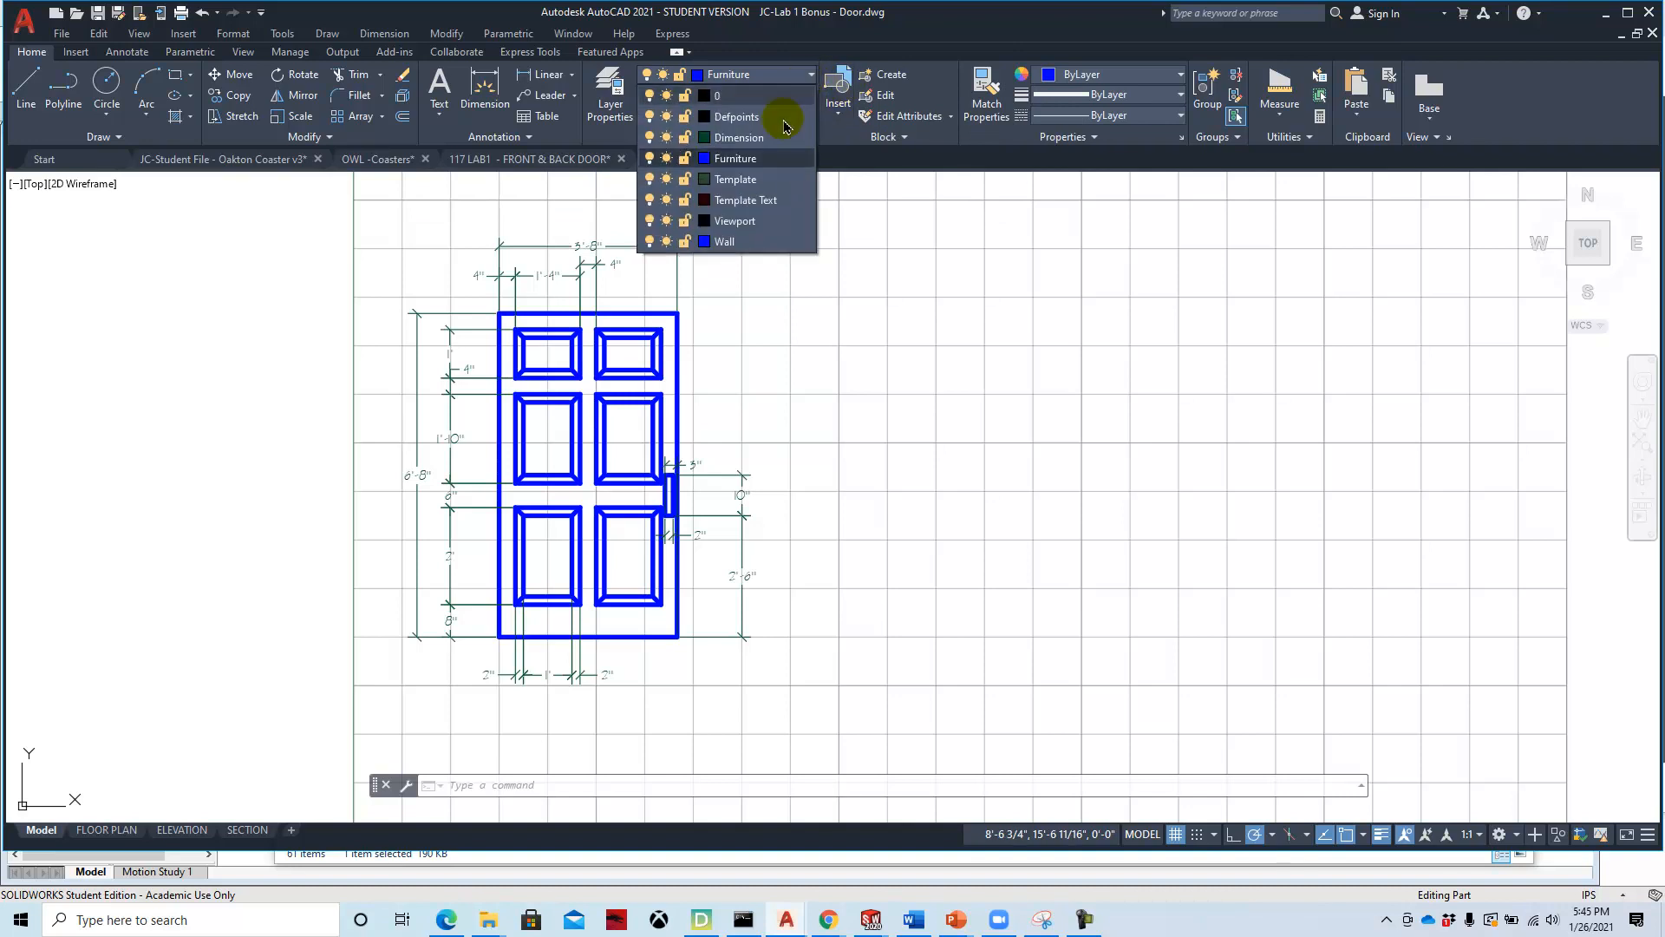
pyautogui.click(650, 138)
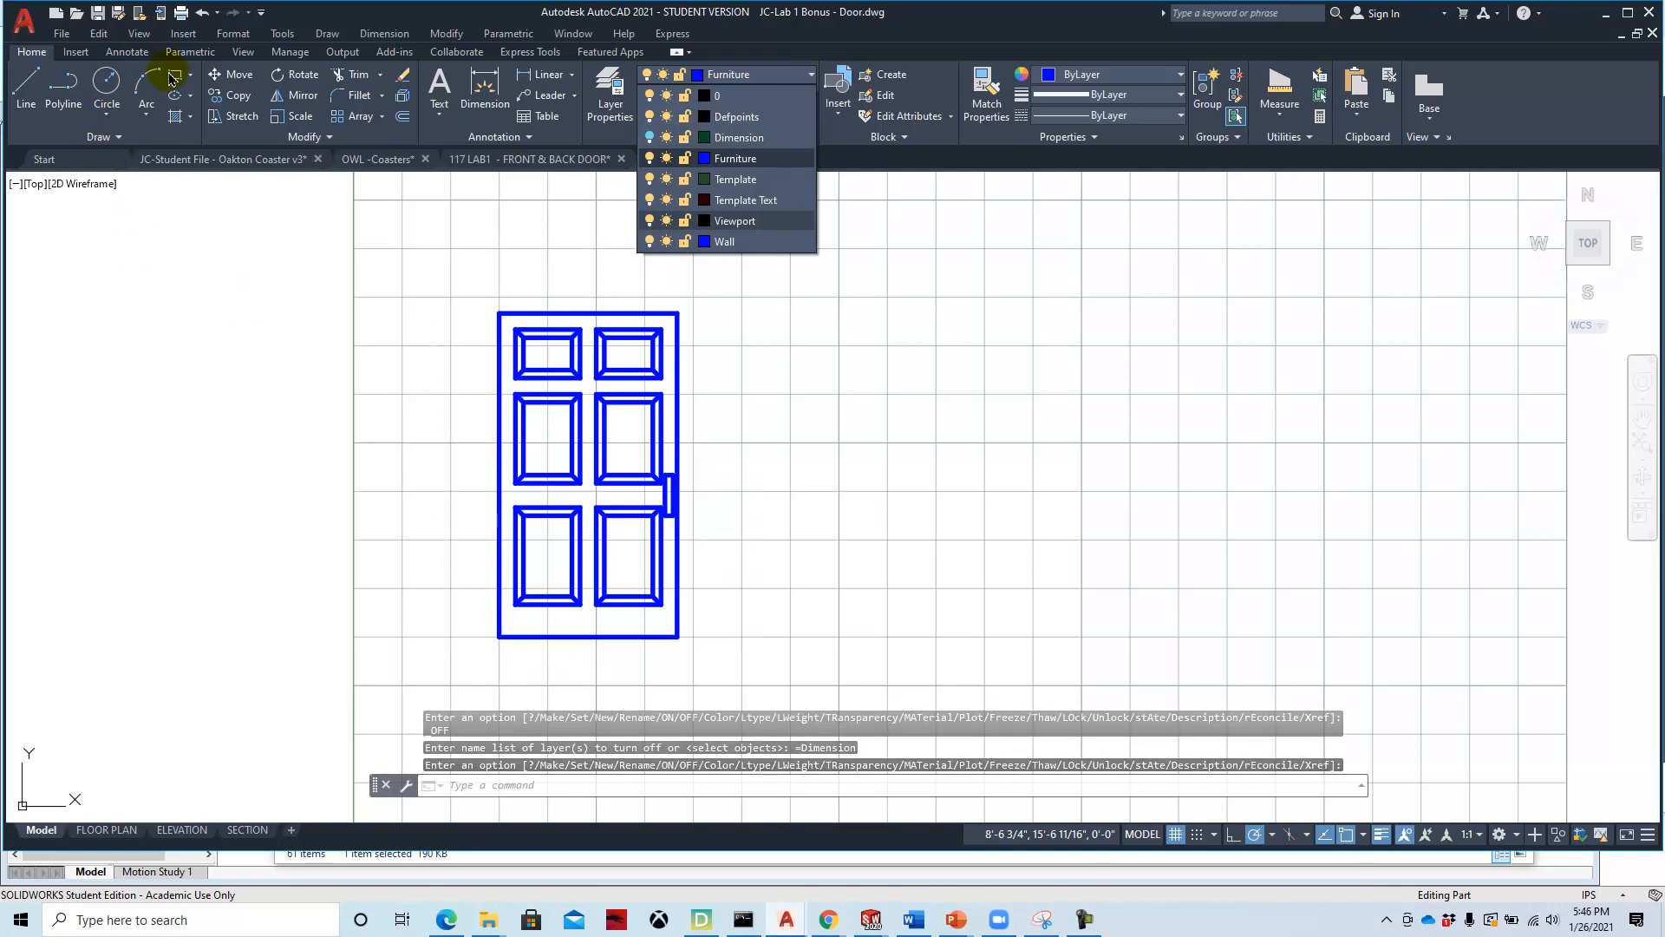
# Turn on grid snap and copy the door's outer rectangle 7'-0" horizontally to the right, using its lower-left corner as base point.
pyautogui.click(242, 102)
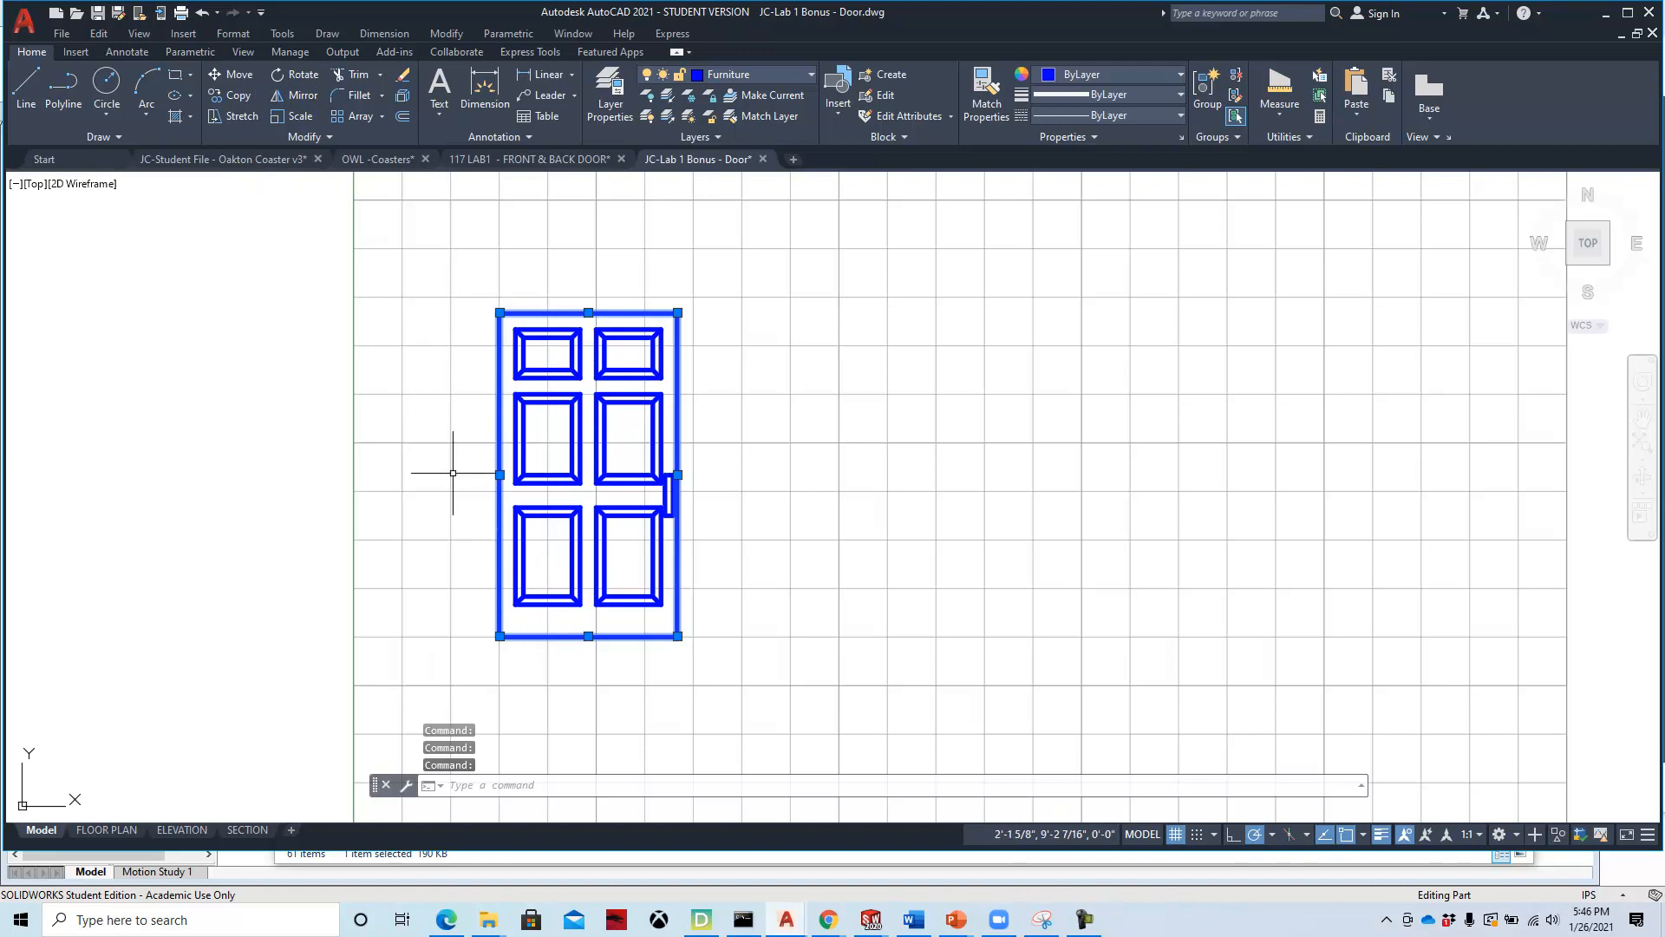
pyautogui.click(239, 97)
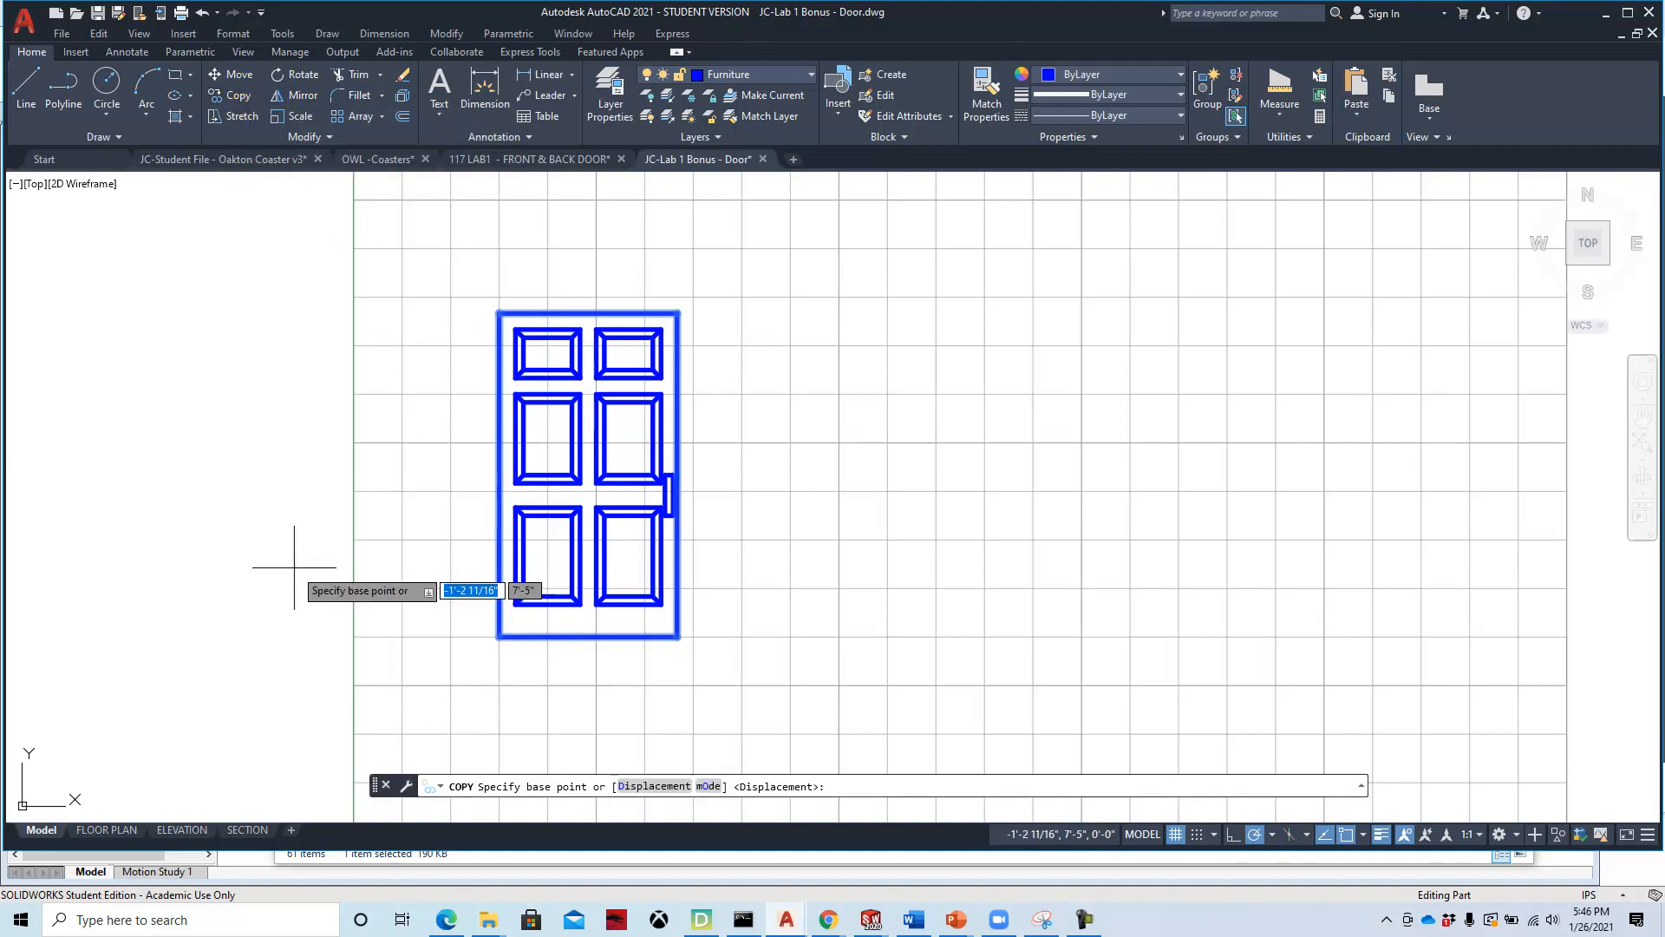
pyautogui.click(1197, 835)
pyautogui.click(499, 636)
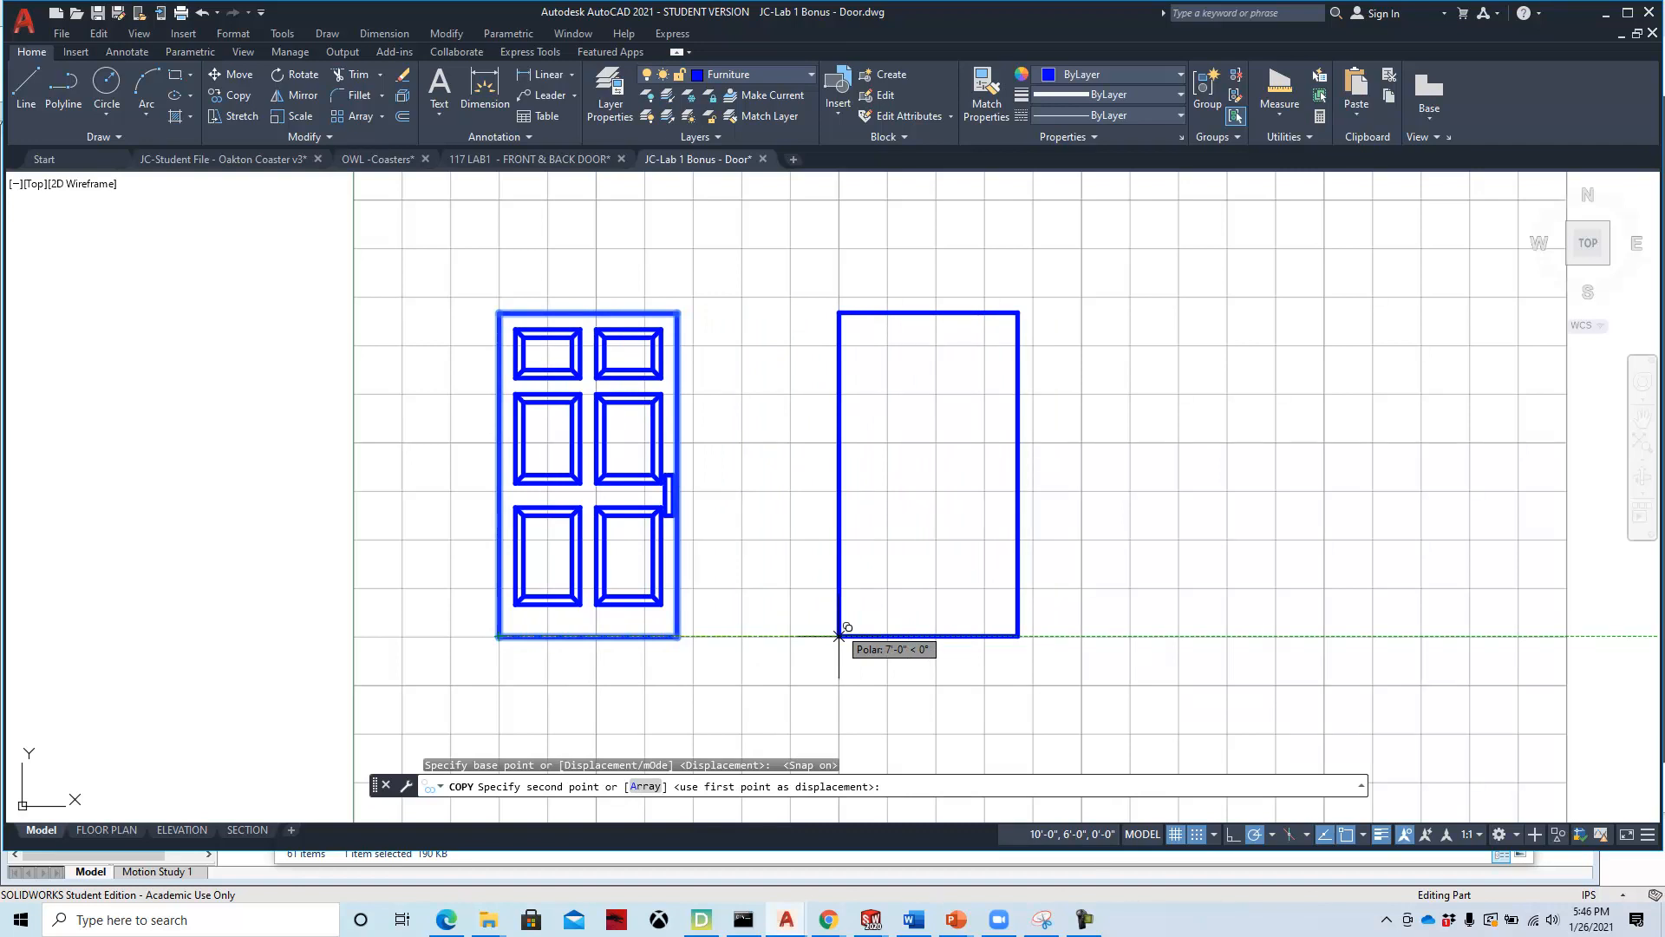
pyautogui.click(839, 635)
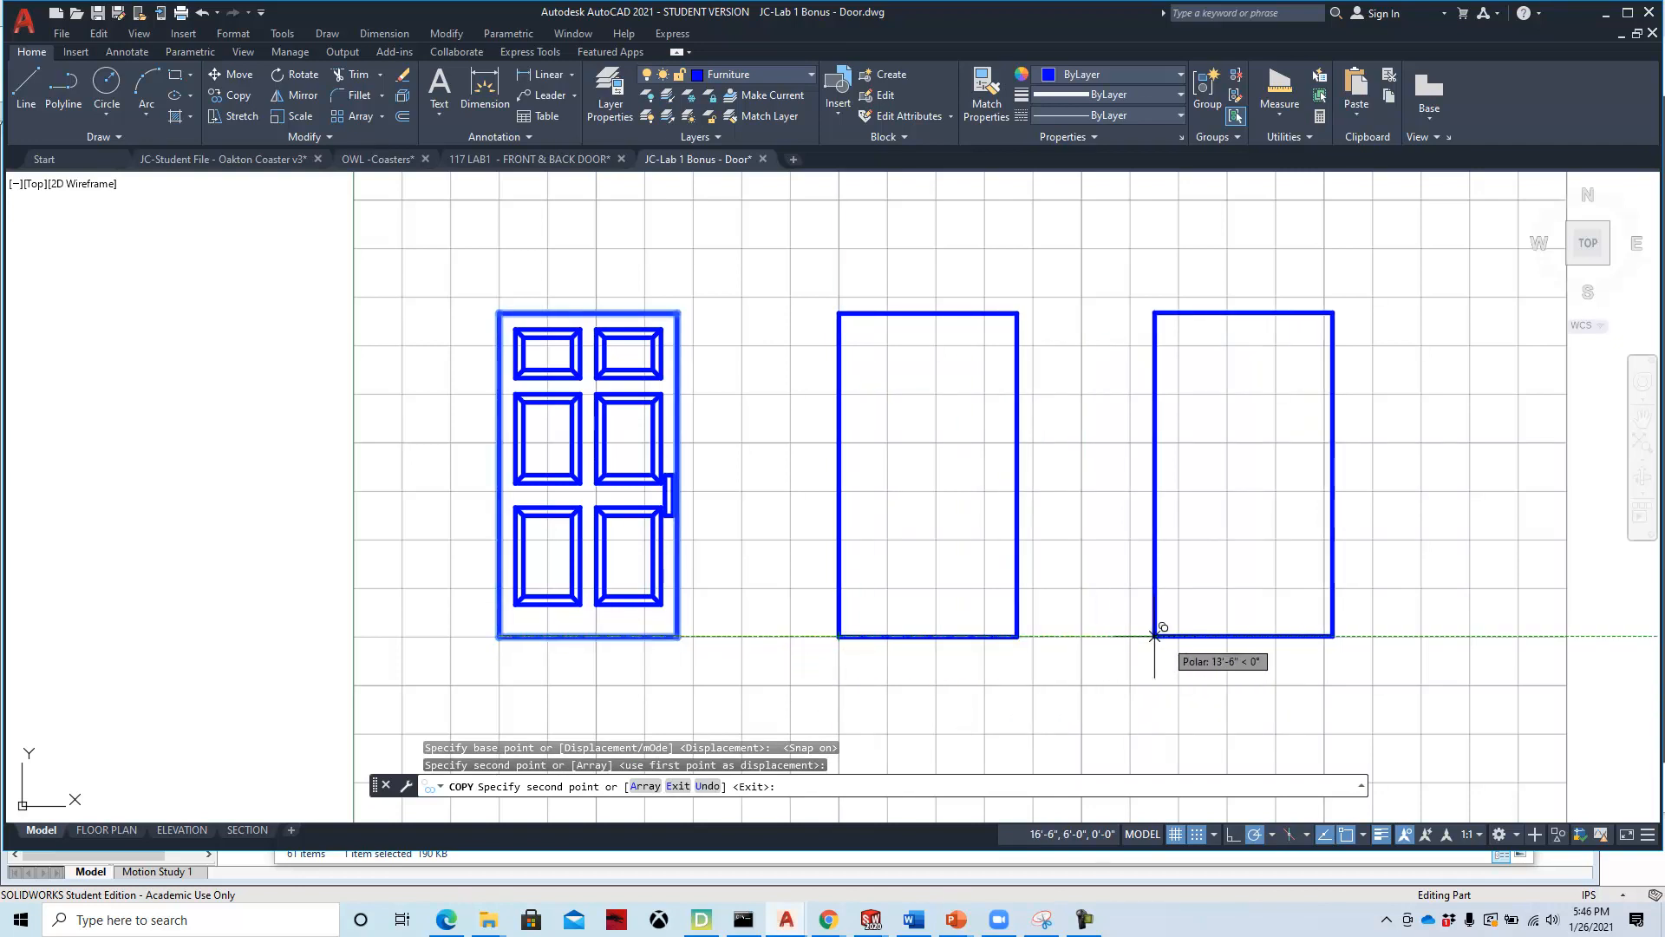
pyautogui.press('Escape')
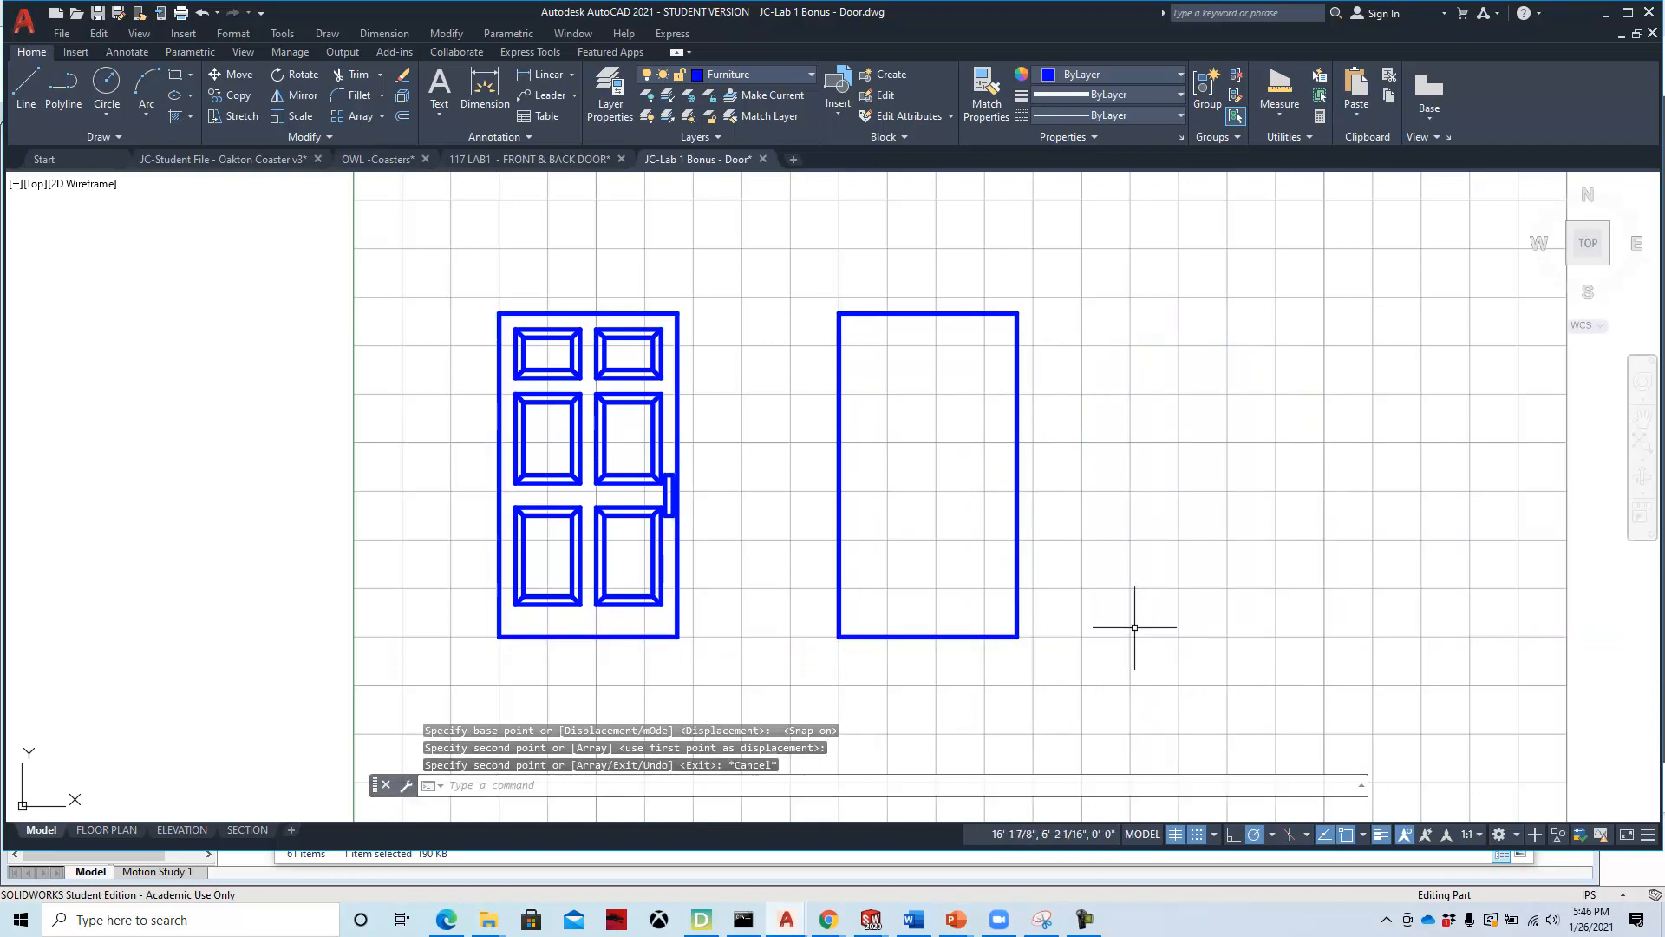
# Switch to the browser's Front Door PDF to examine the back door's panel layout and dimensions, then return to the AutoCAD drawing.
pyautogui.scroll(2, 952, 520)
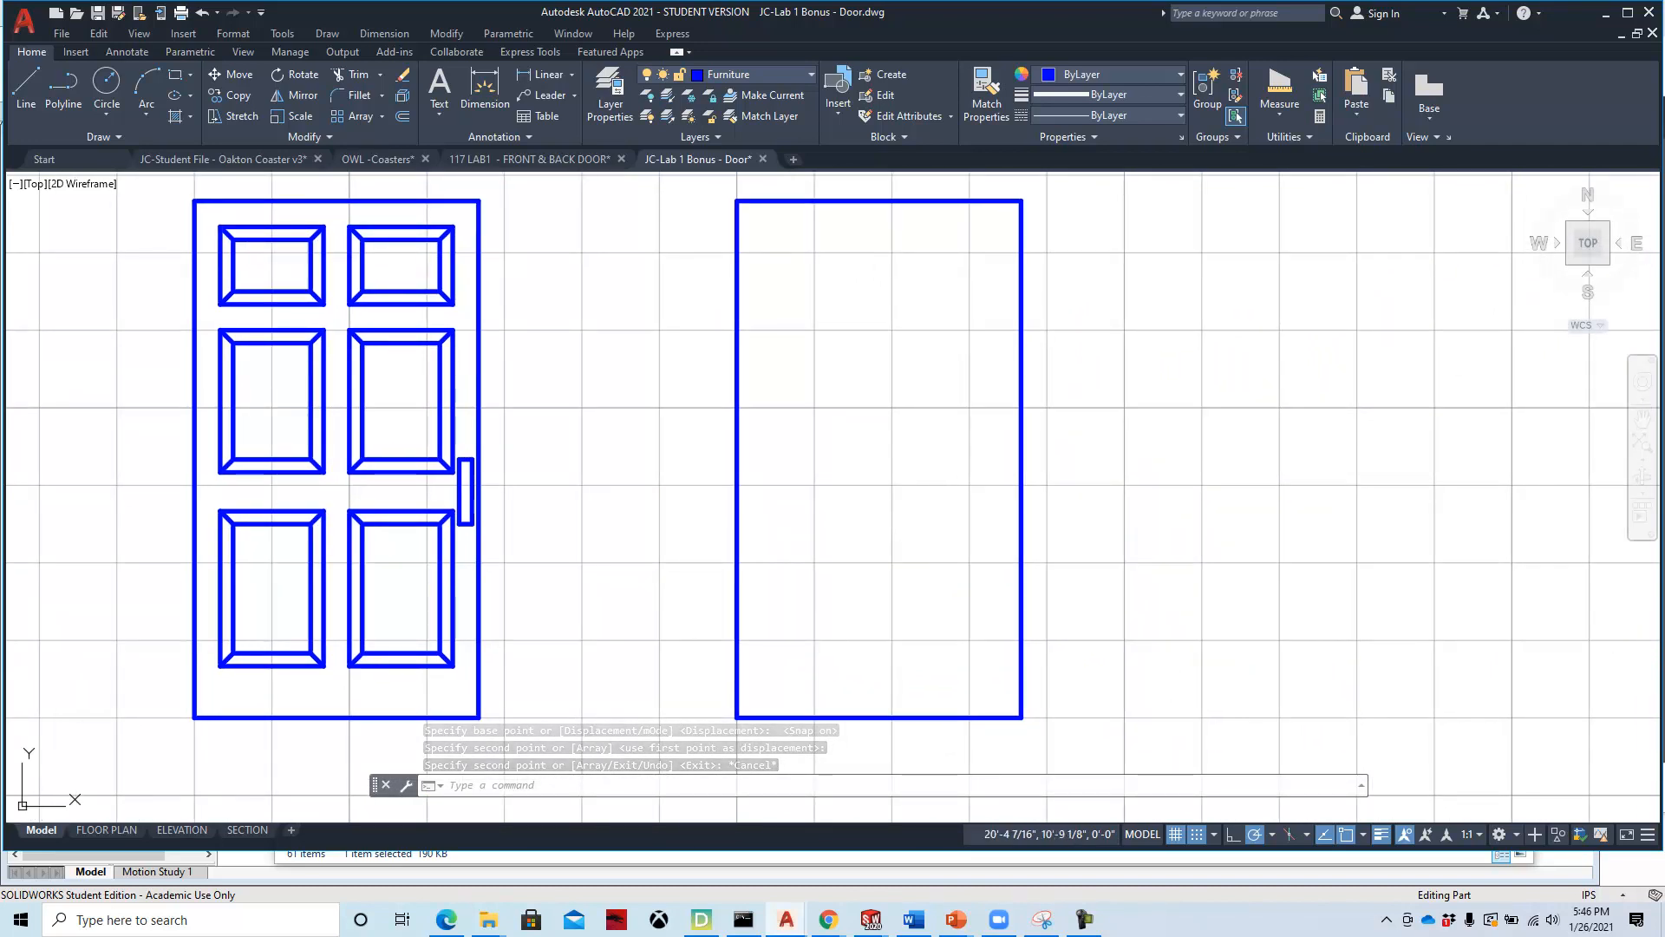
pyautogui.moveTo(1664, 32); pyautogui.dragTo(1223, 54)
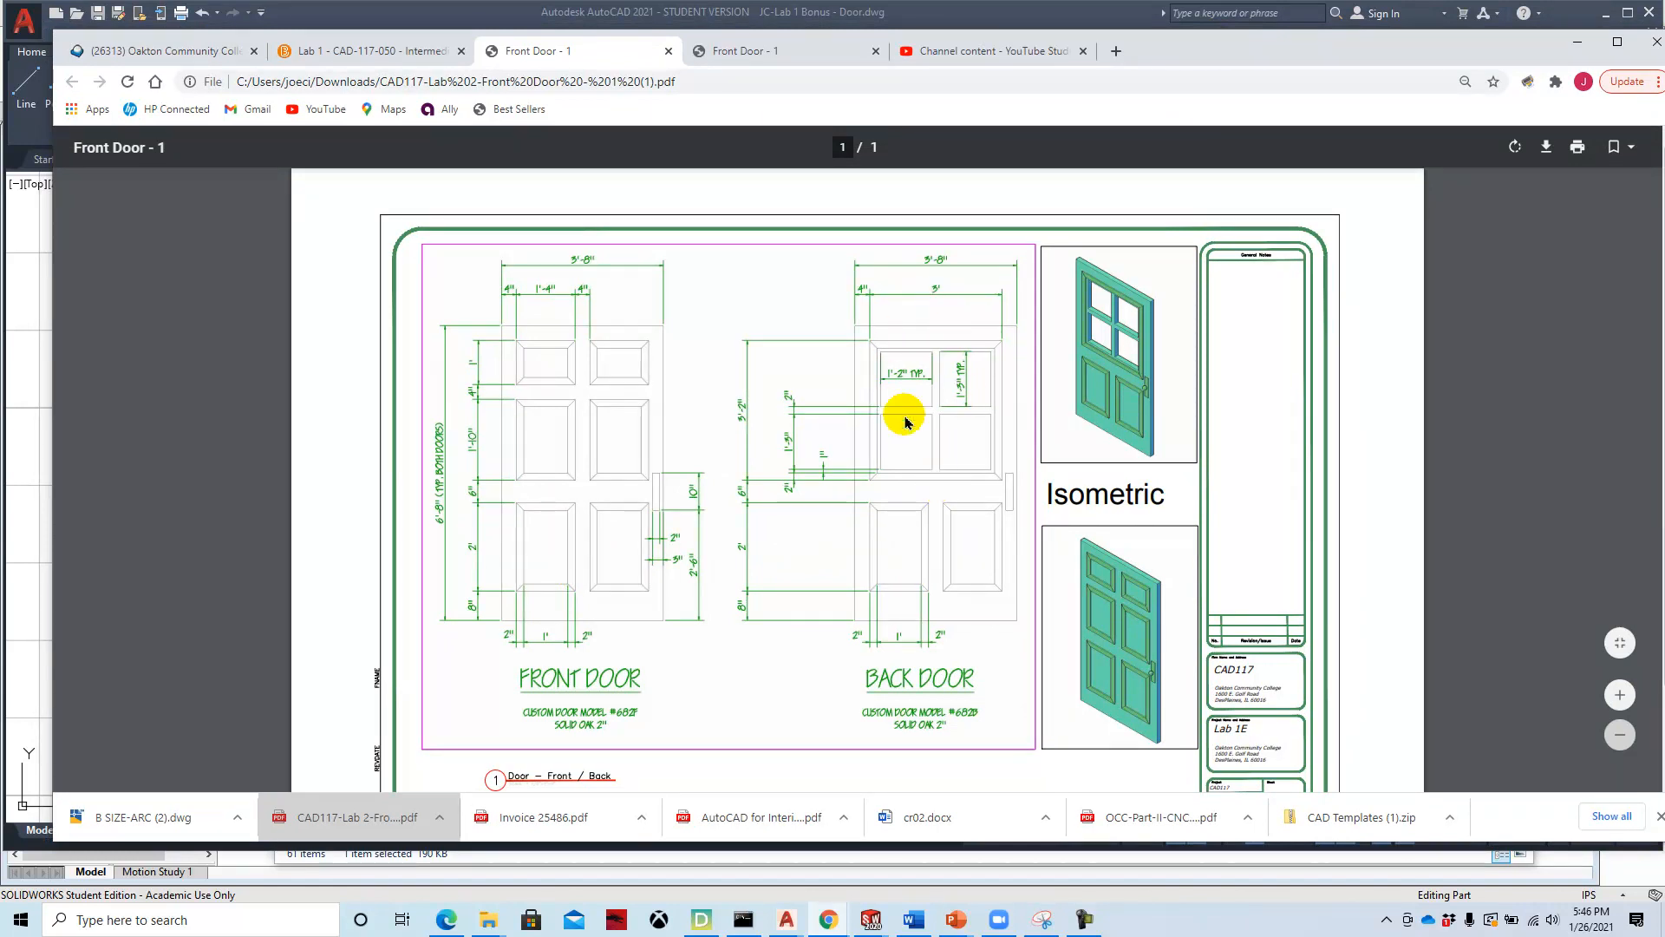
pyautogui.moveTo(1218, 49); pyautogui.dragTo(1664, 47)
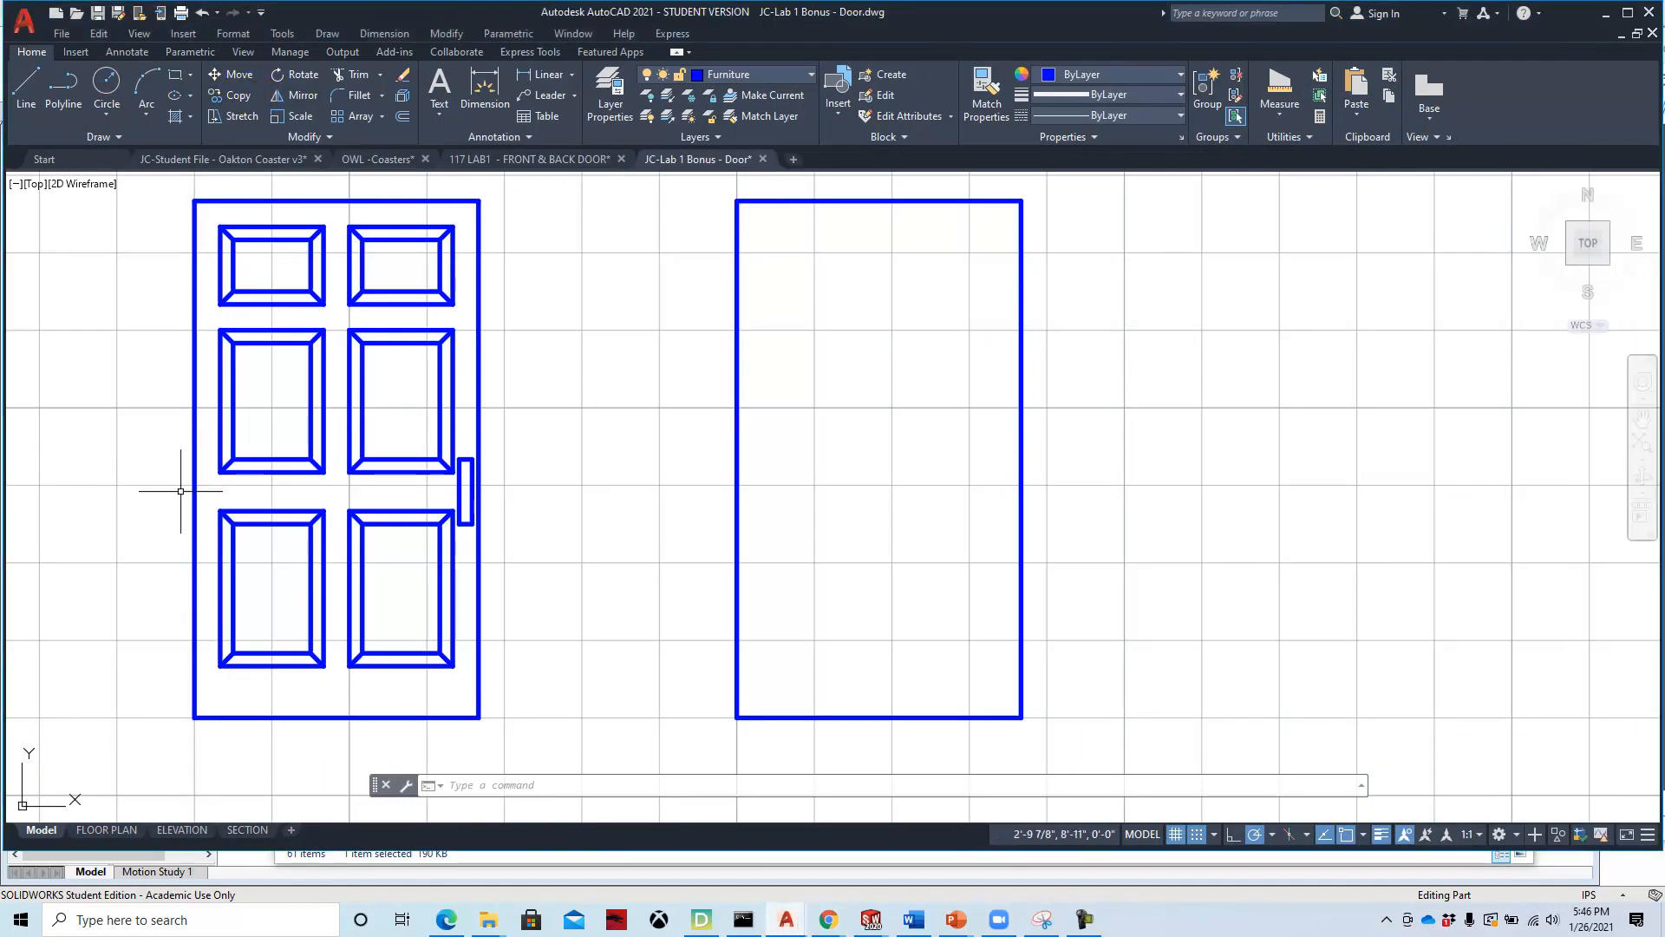
# Copy only the two lower panels into the empty door outline, from the original door's lower-left corner to the outline's lower-left corner.
pyautogui.click(232, 96)
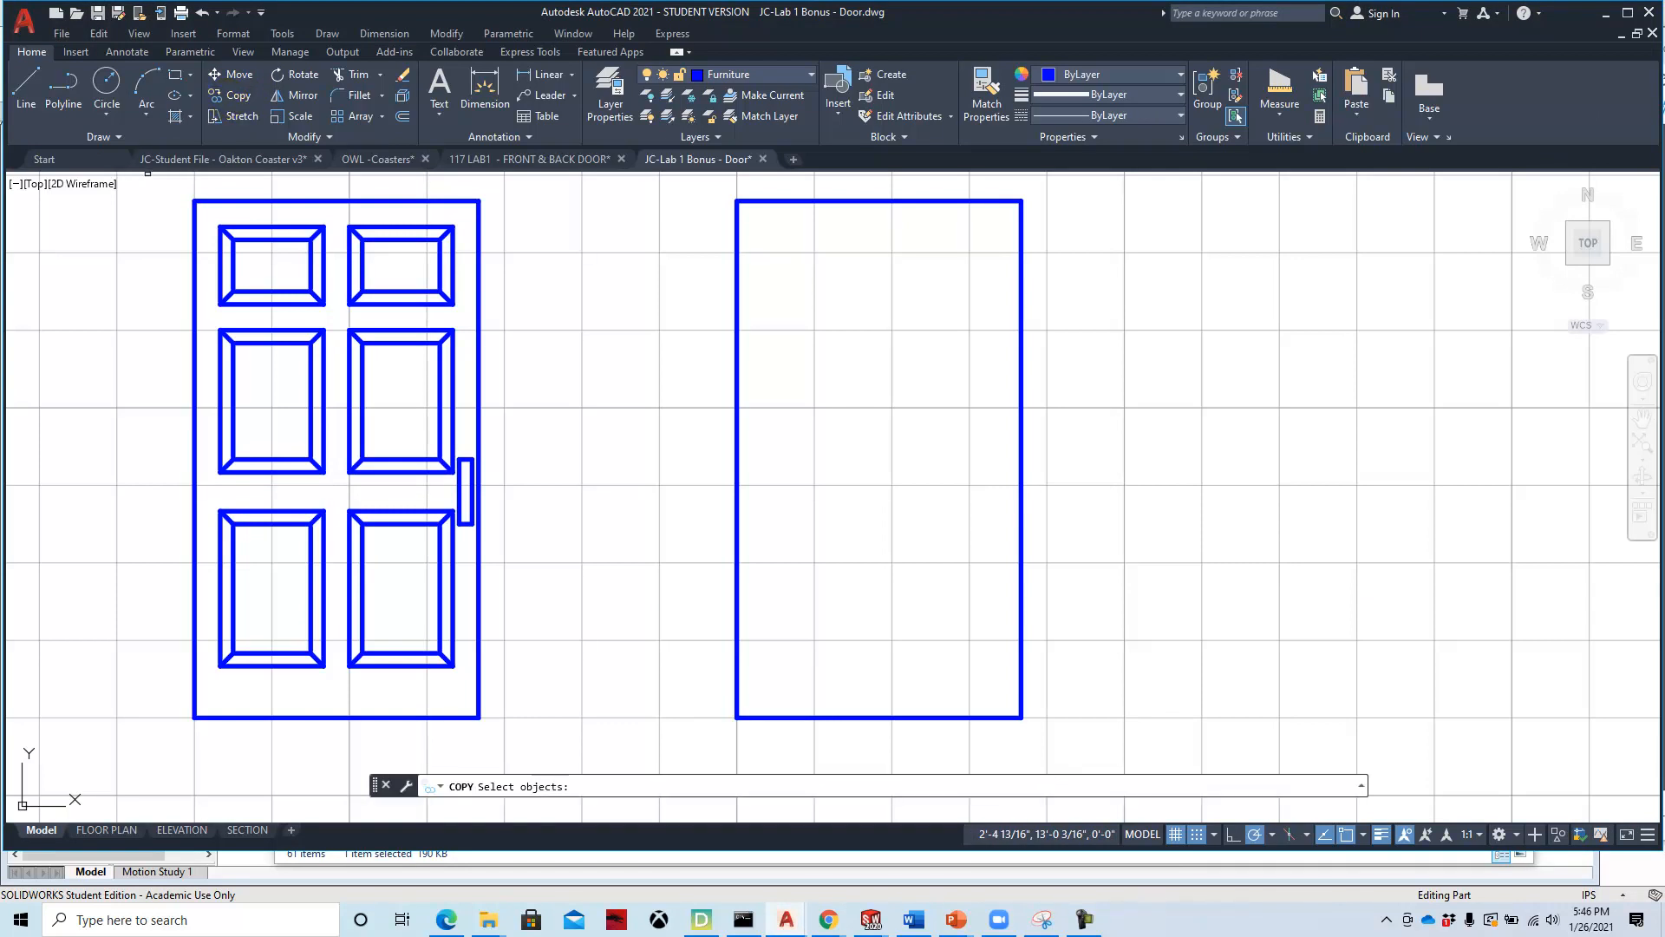
pyautogui.click(209, 500)
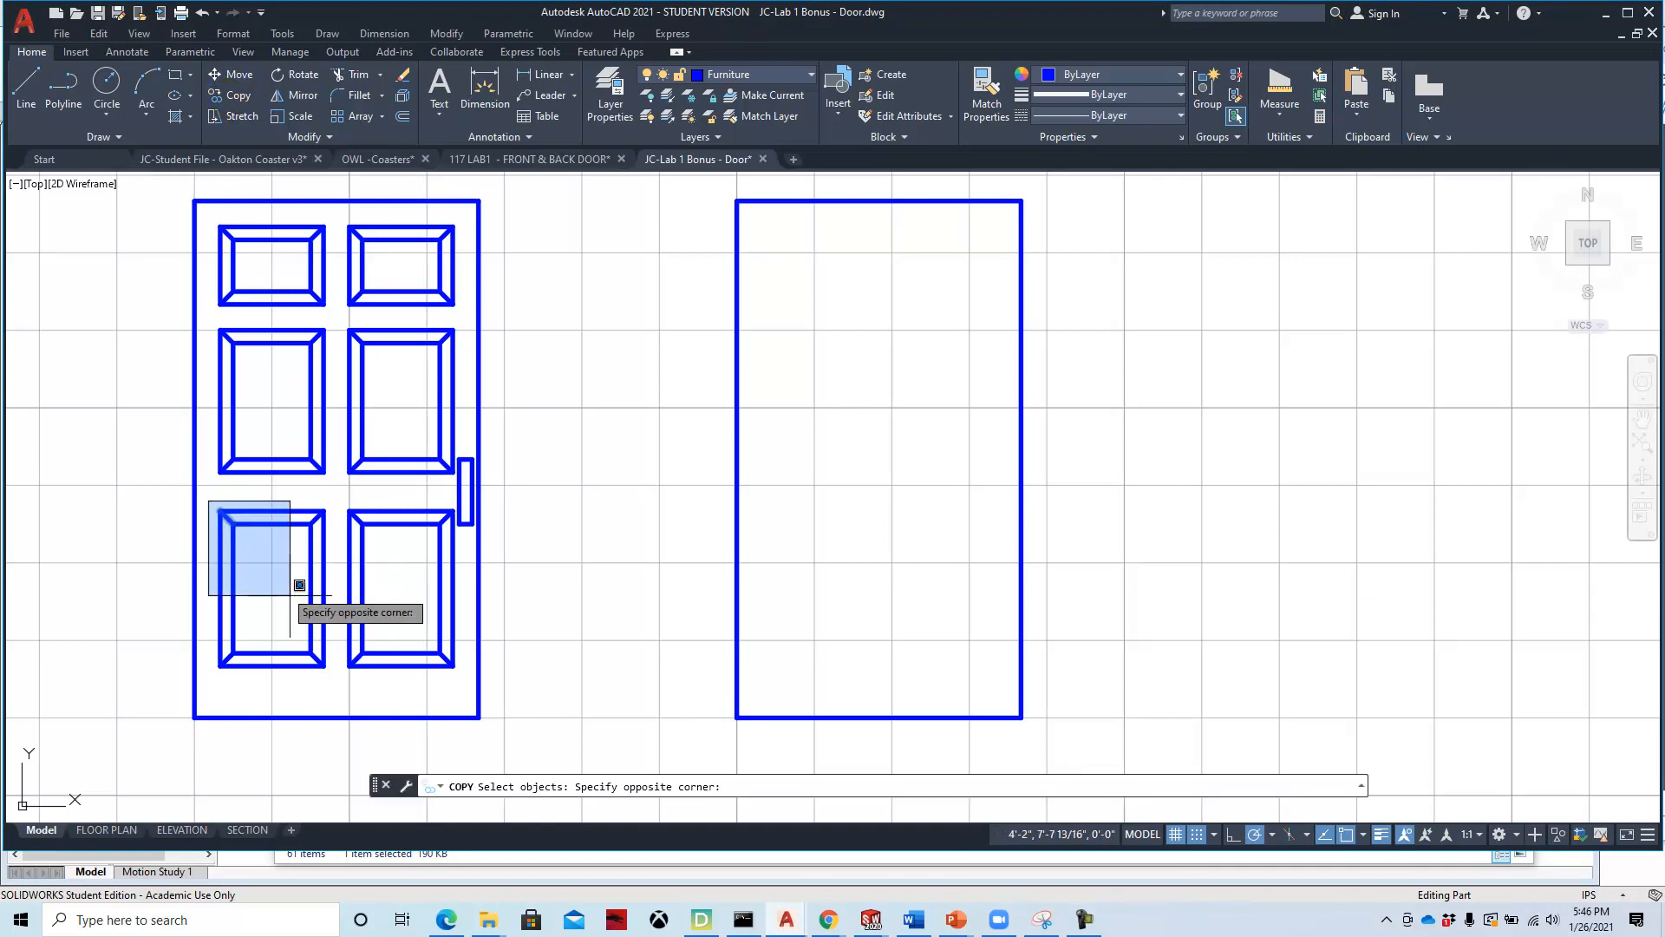
pyautogui.click(346, 681)
pyautogui.click(430, 492)
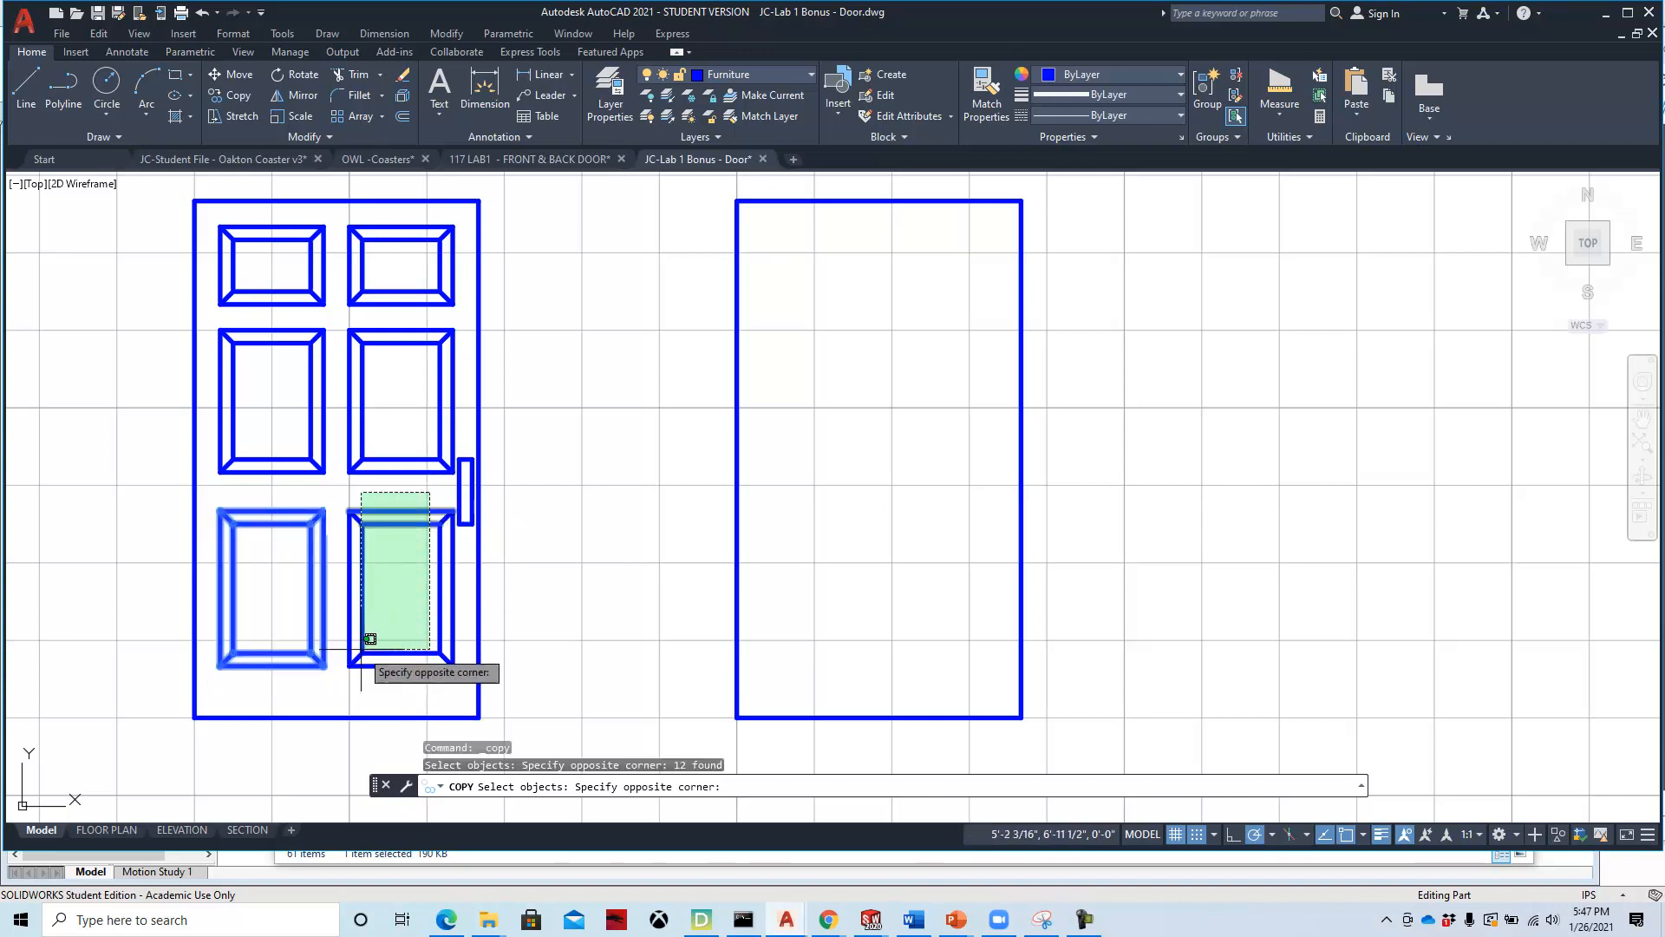
pyautogui.click(386, 692)
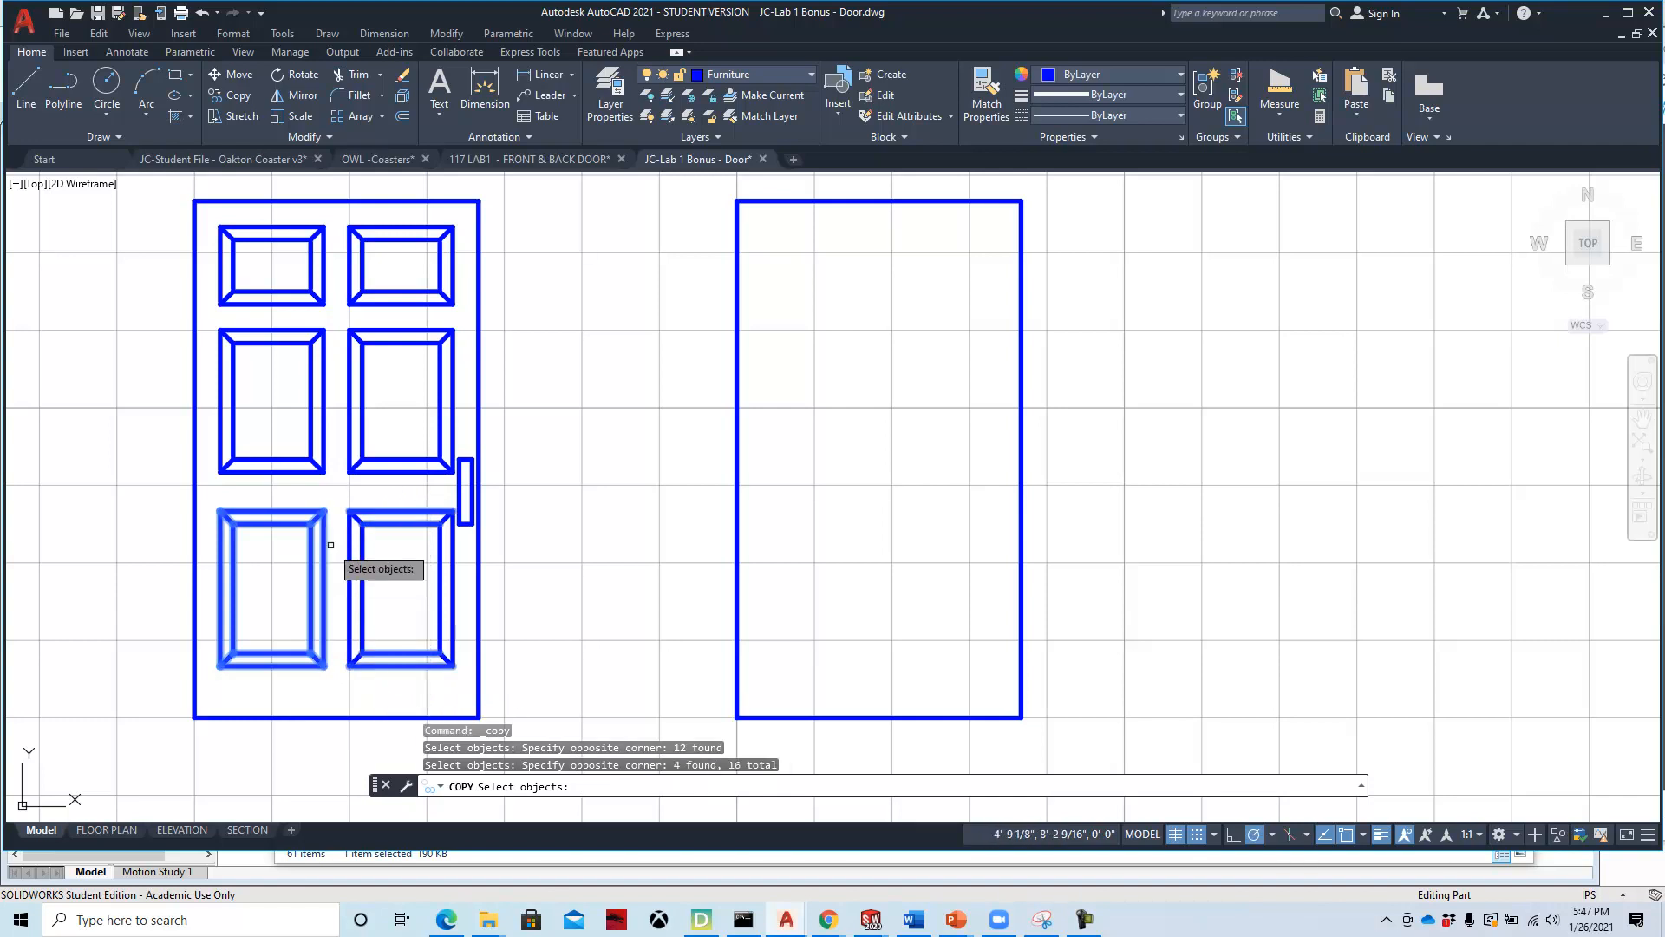
pyautogui.click(337, 504)
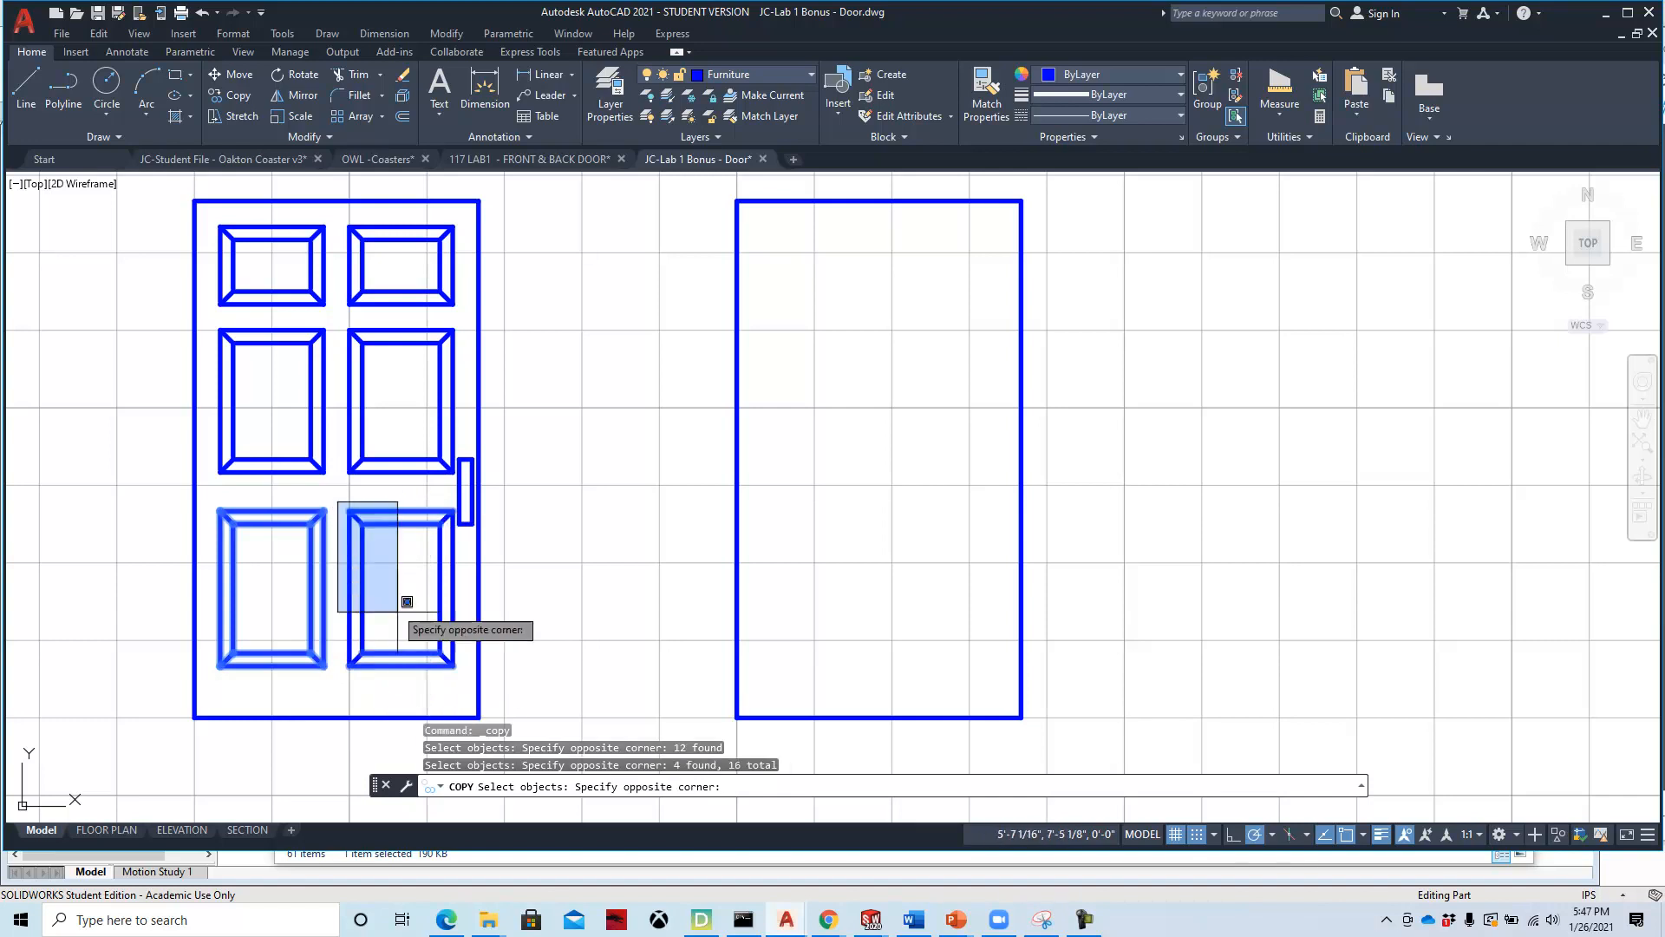
pyautogui.click(465, 673)
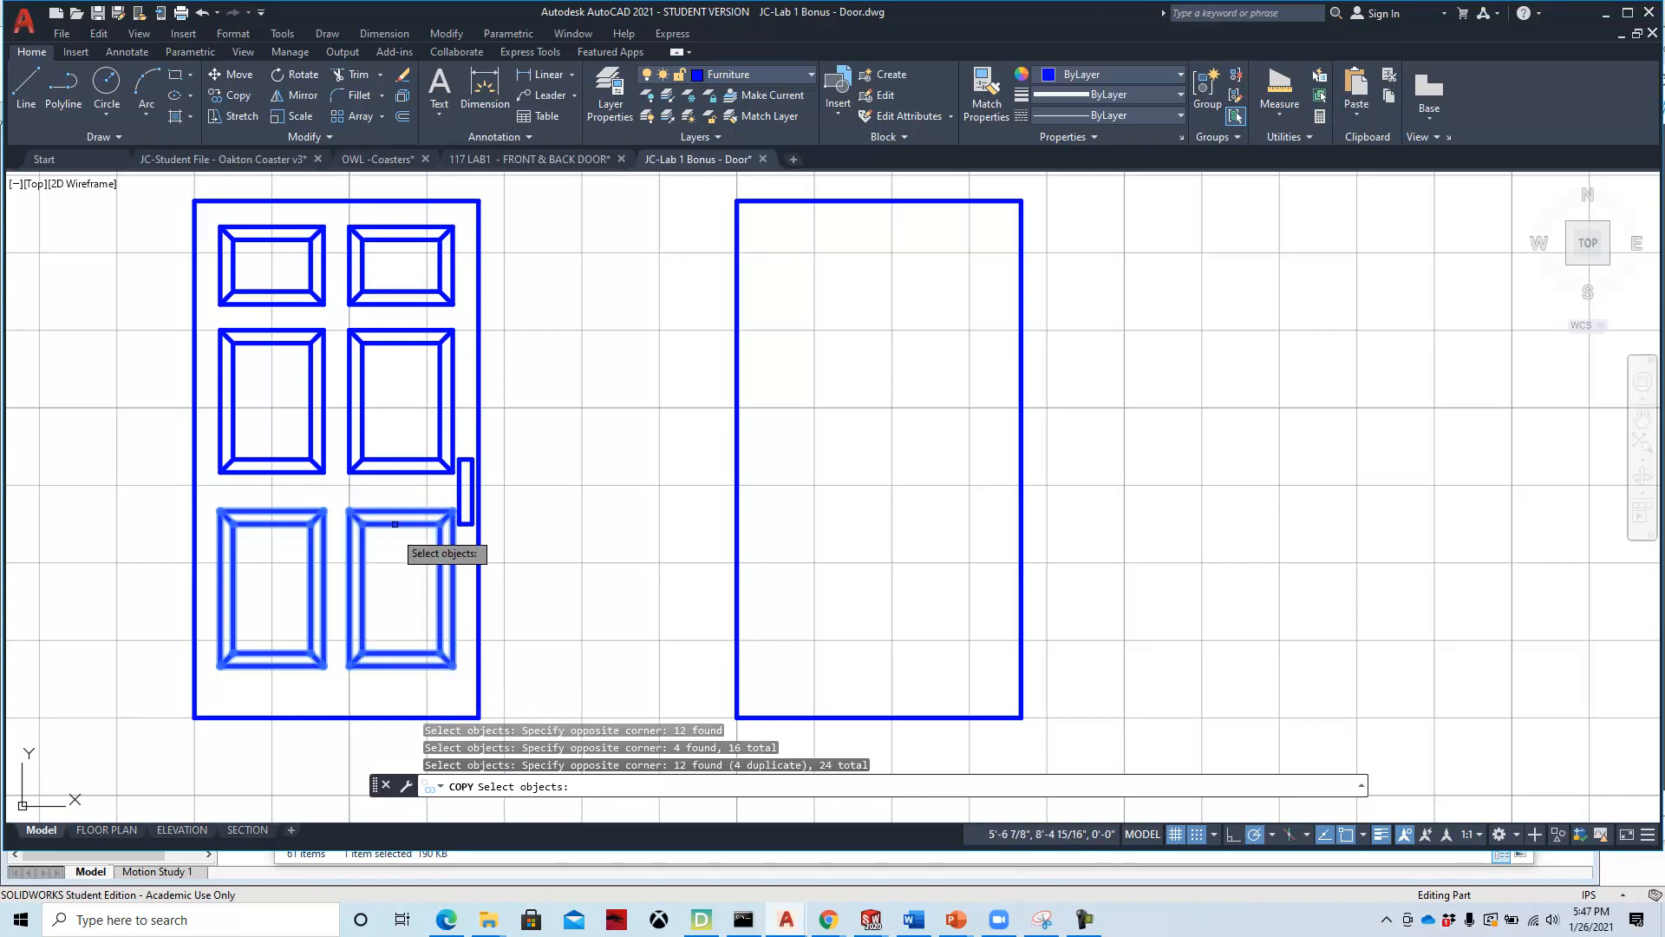
pyautogui.click(449, 495)
pyautogui.click(459, 486)
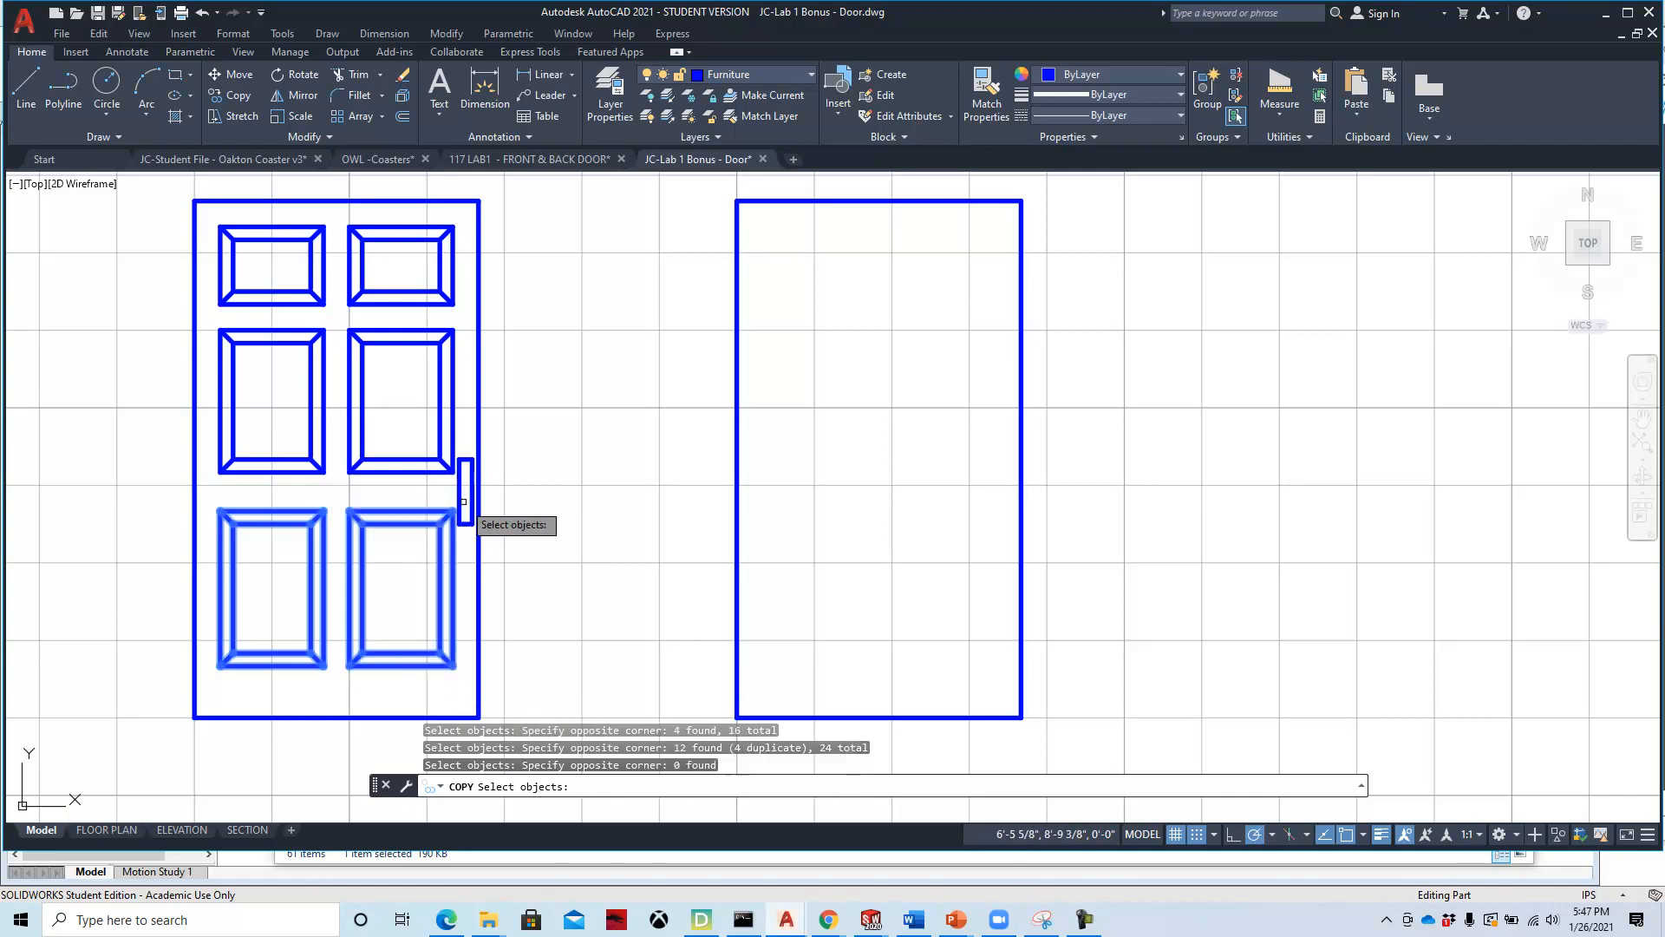
pyautogui.click(458, 494)
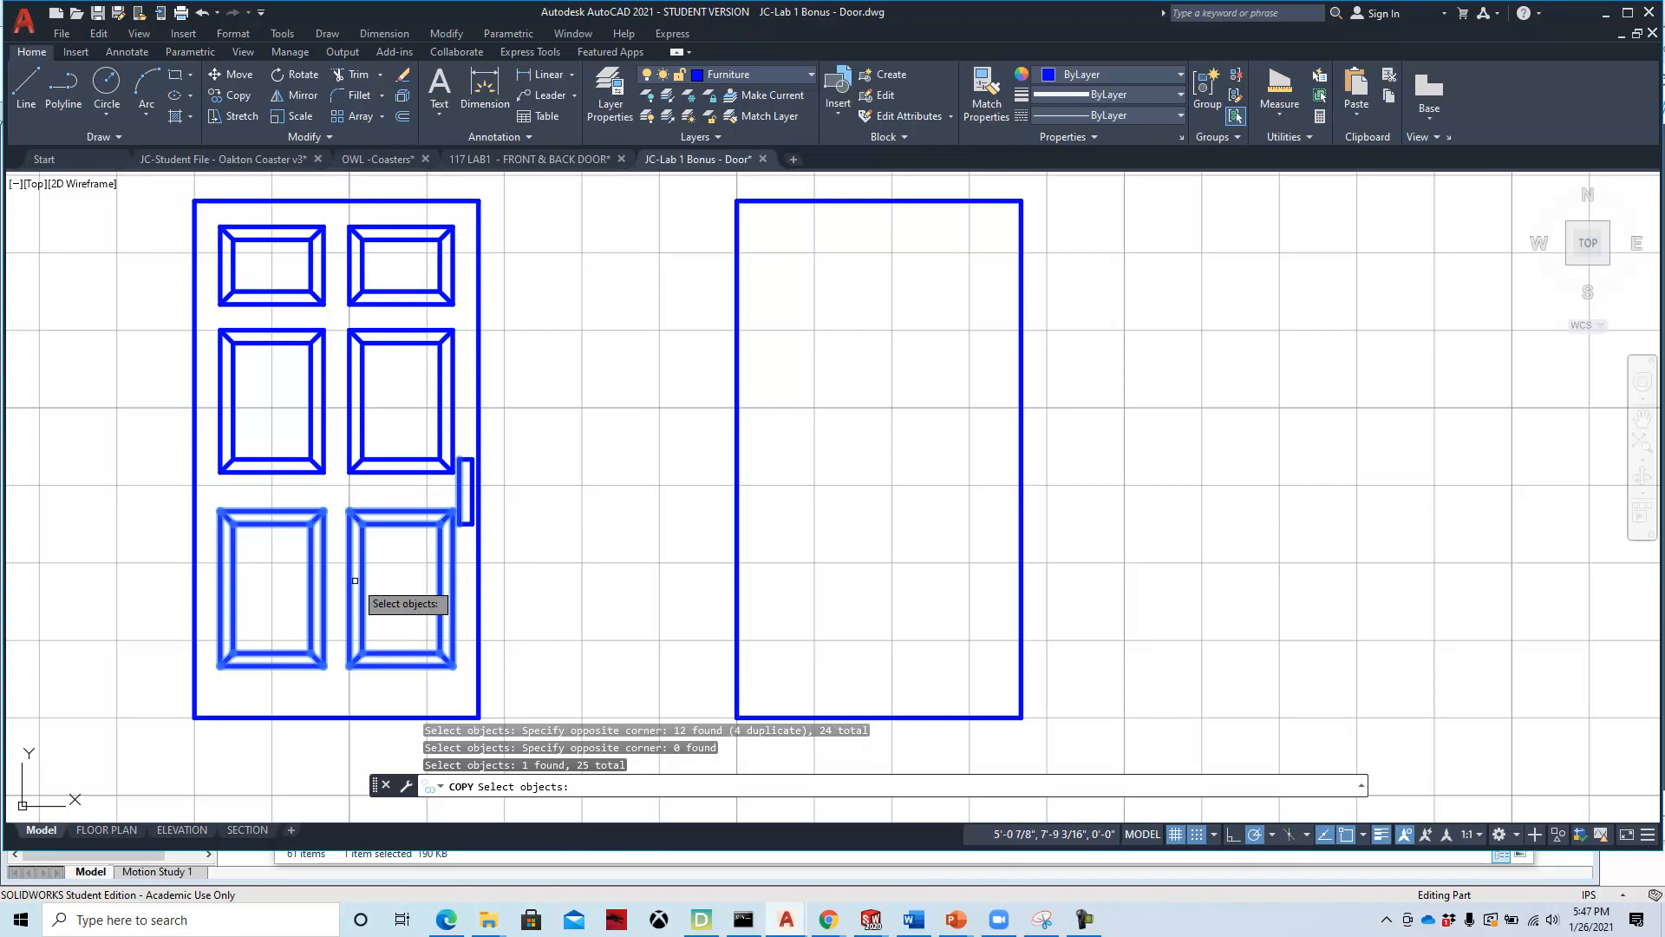
pyautogui.keyDown('shift'); pyautogui.click(459, 491); pyautogui.keyUp('shift')
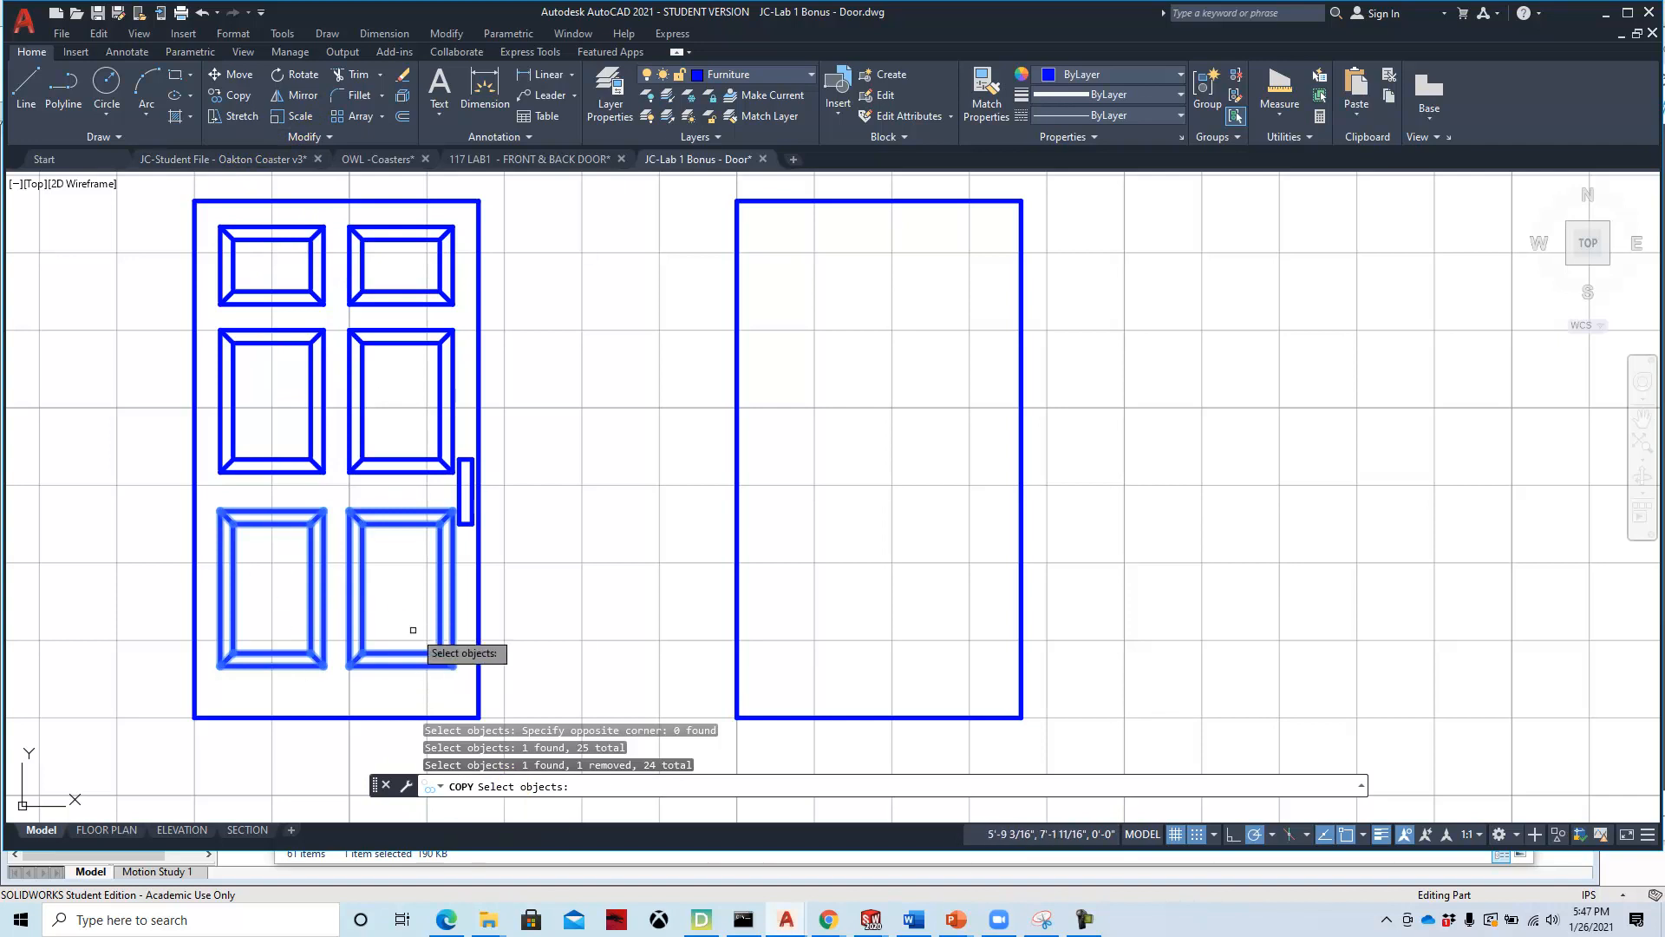
pyautogui.click(557, 787)
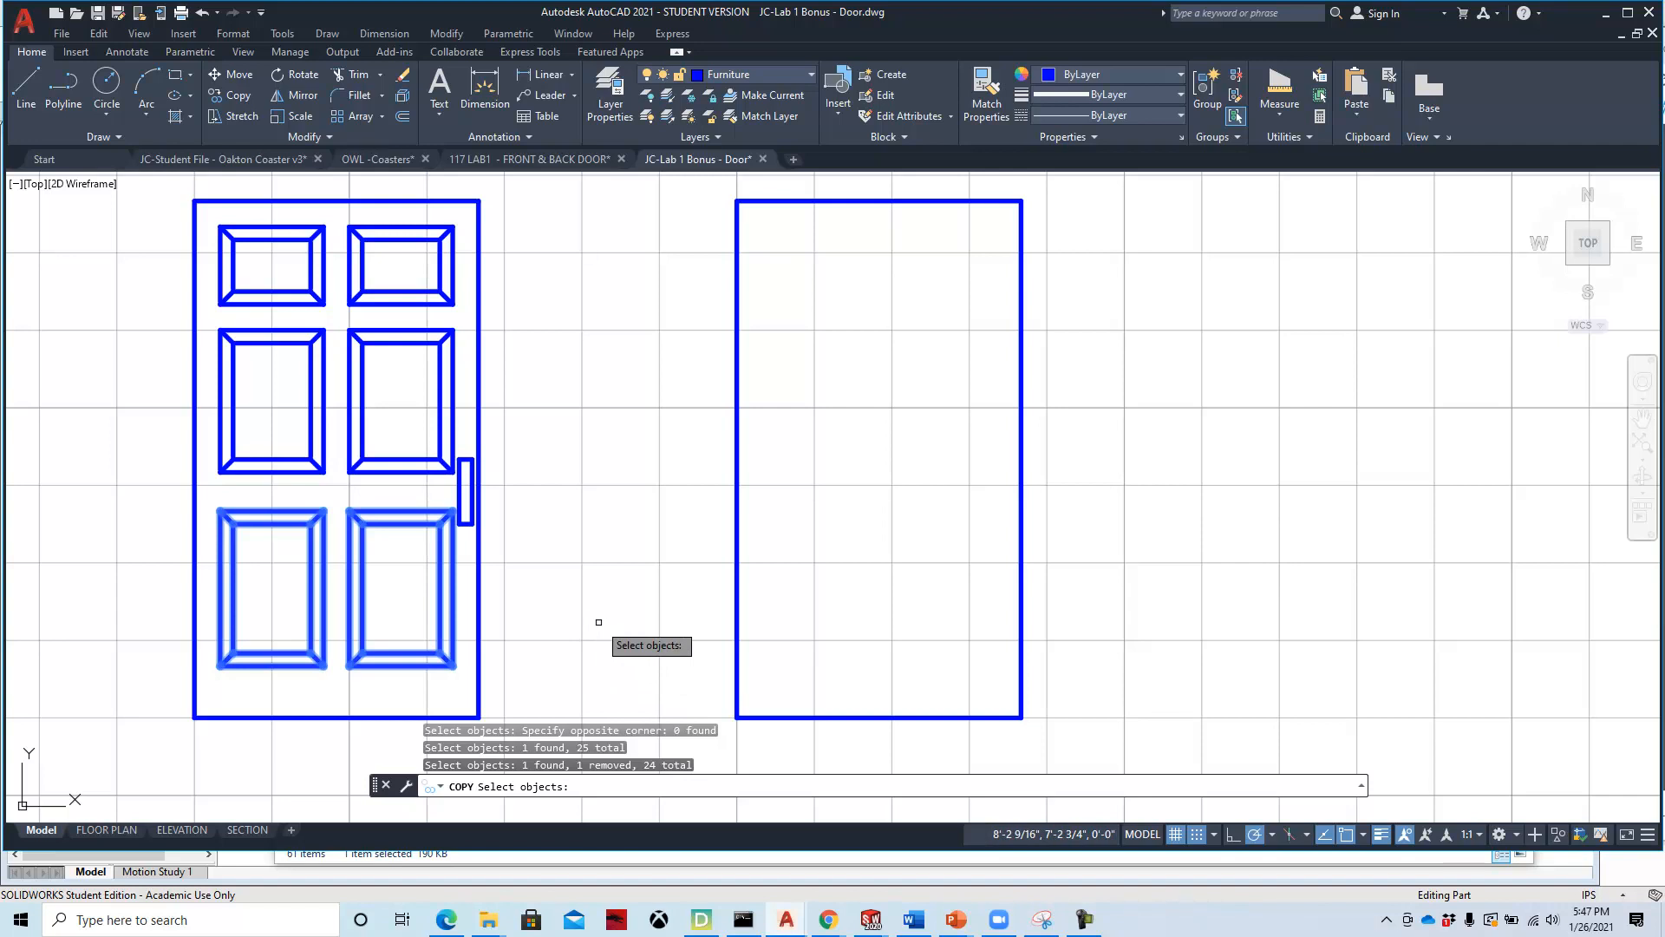
pyautogui.press('Return')
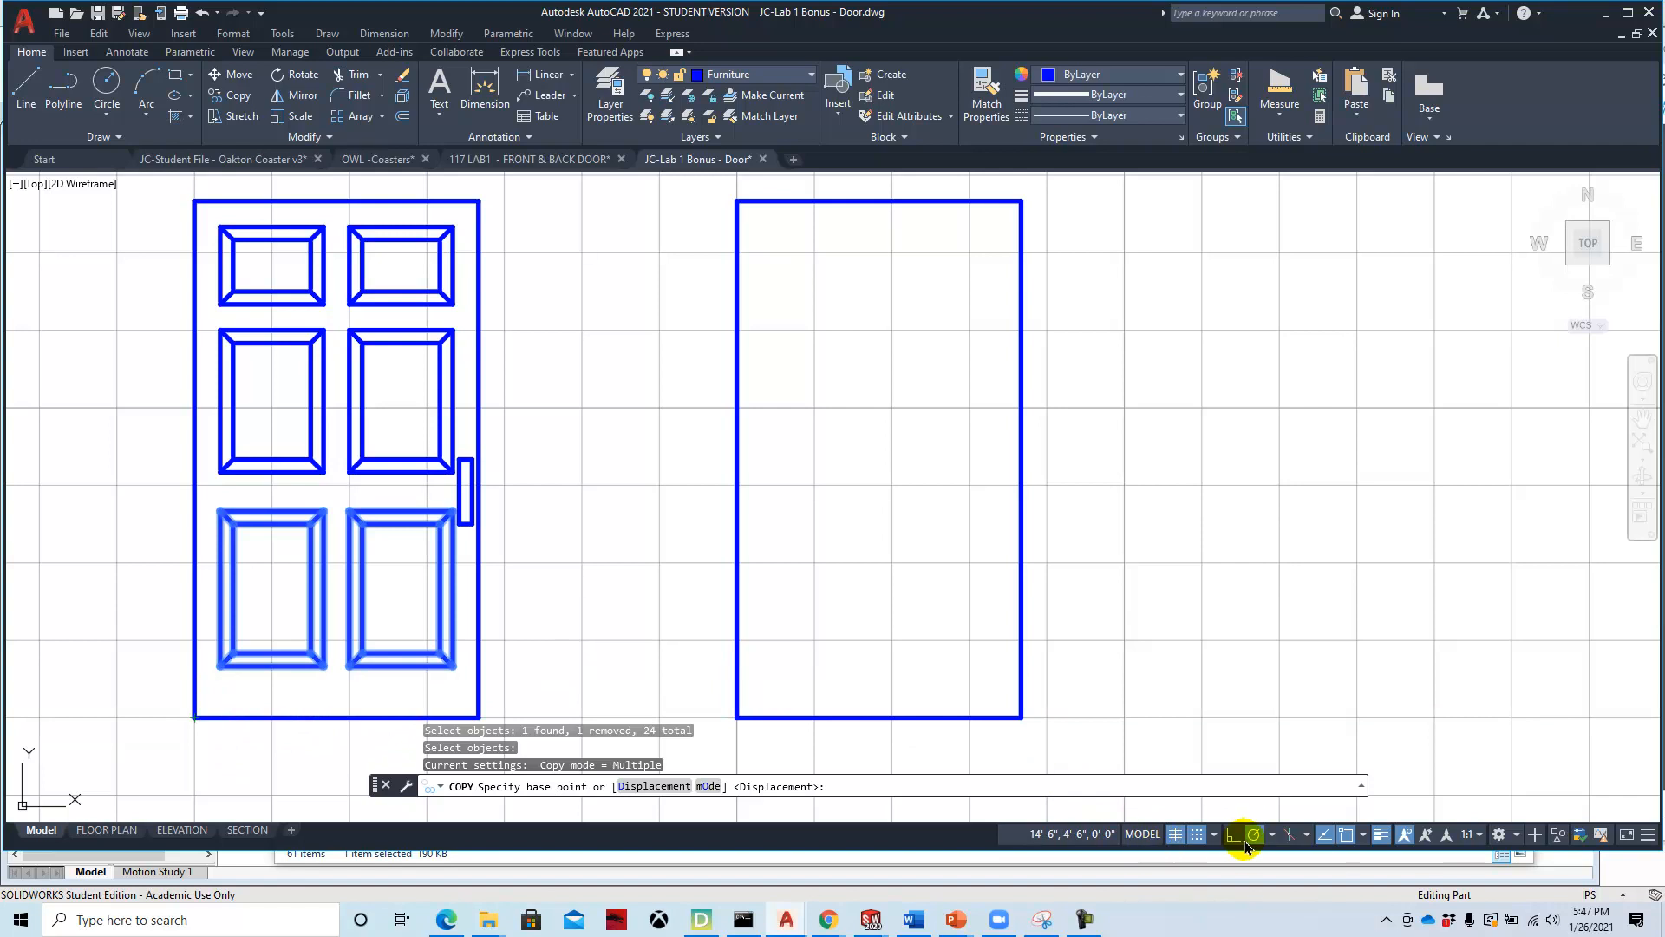
pyautogui.click(1363, 835)
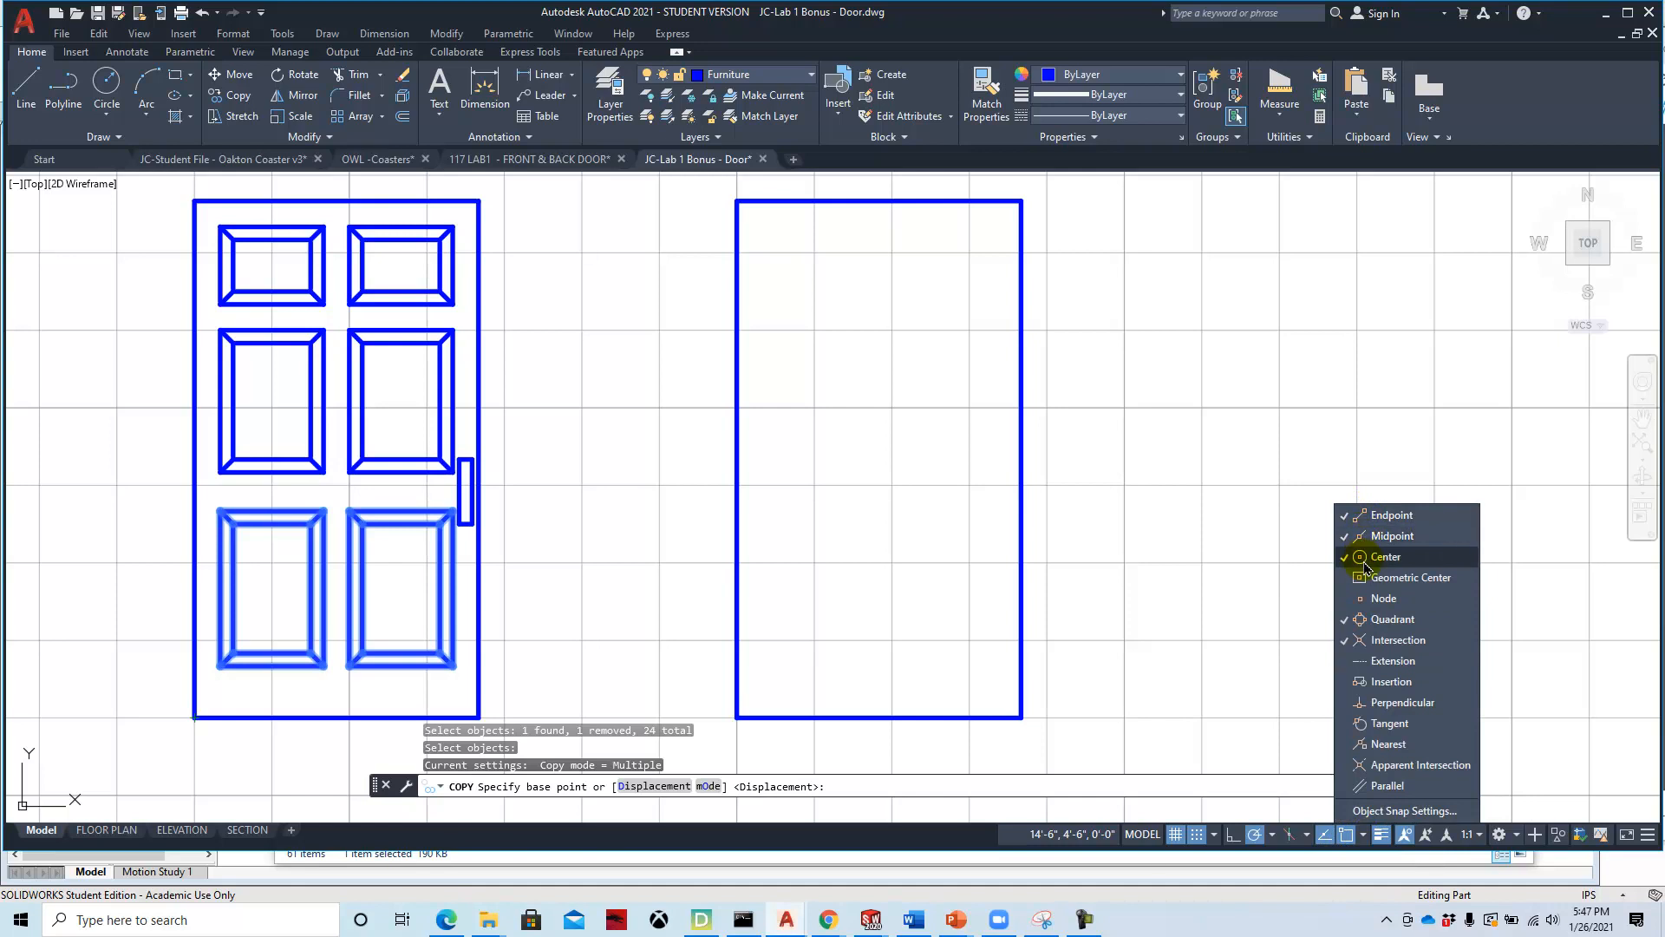
pyautogui.click(129, 689)
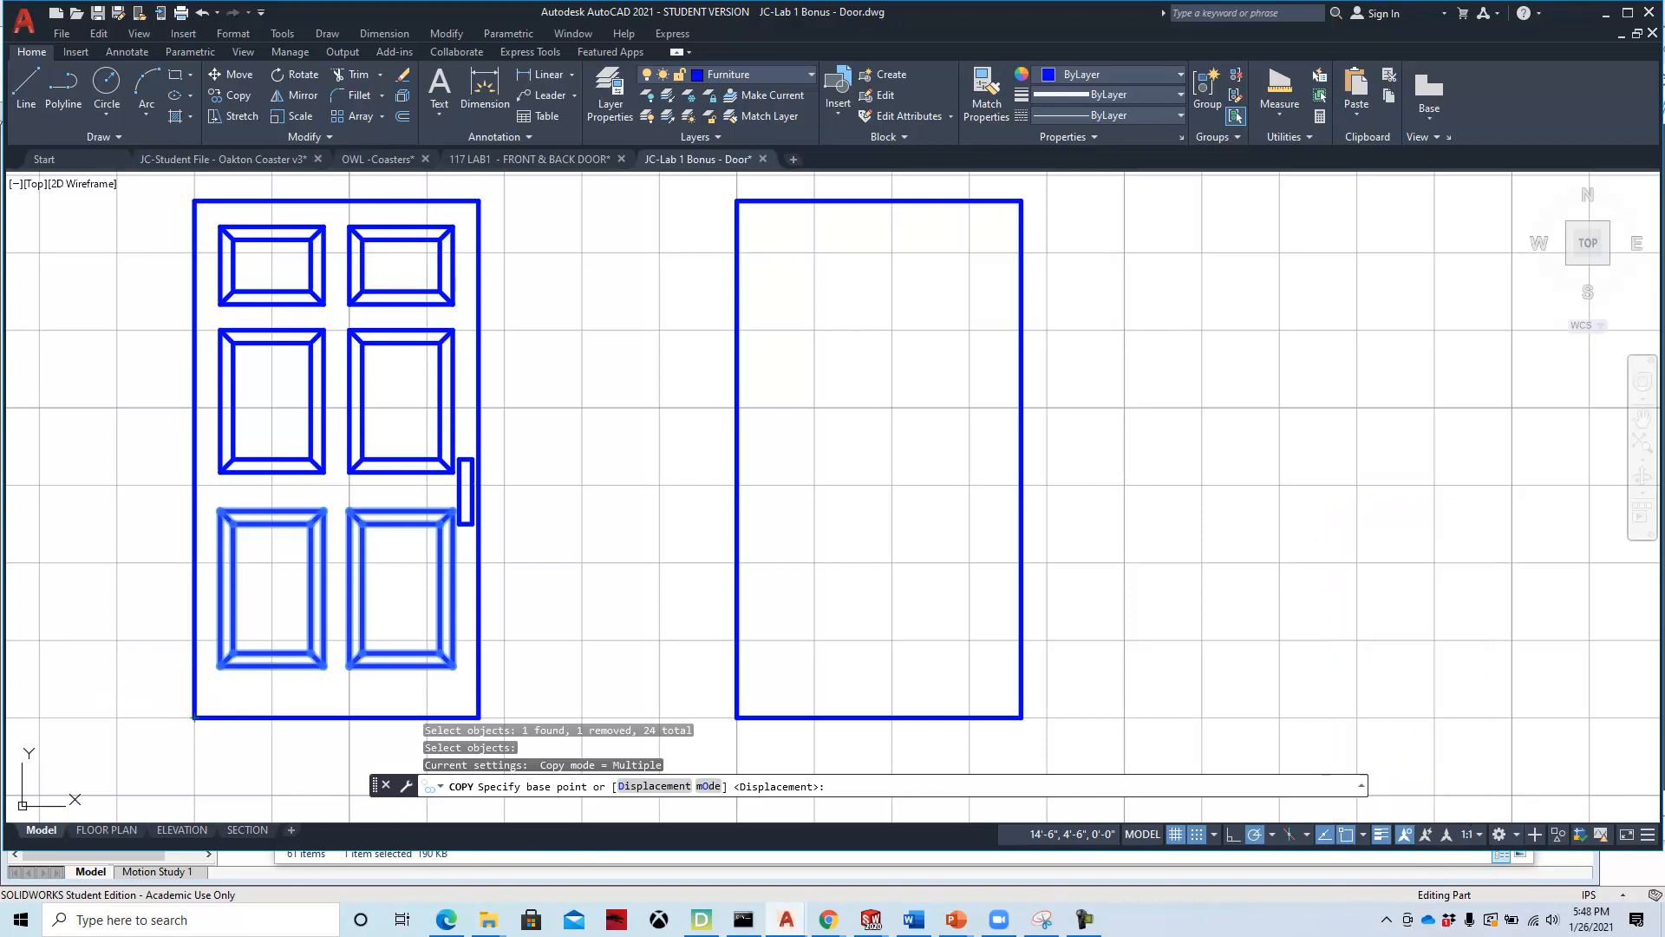
pyautogui.click(195, 717)
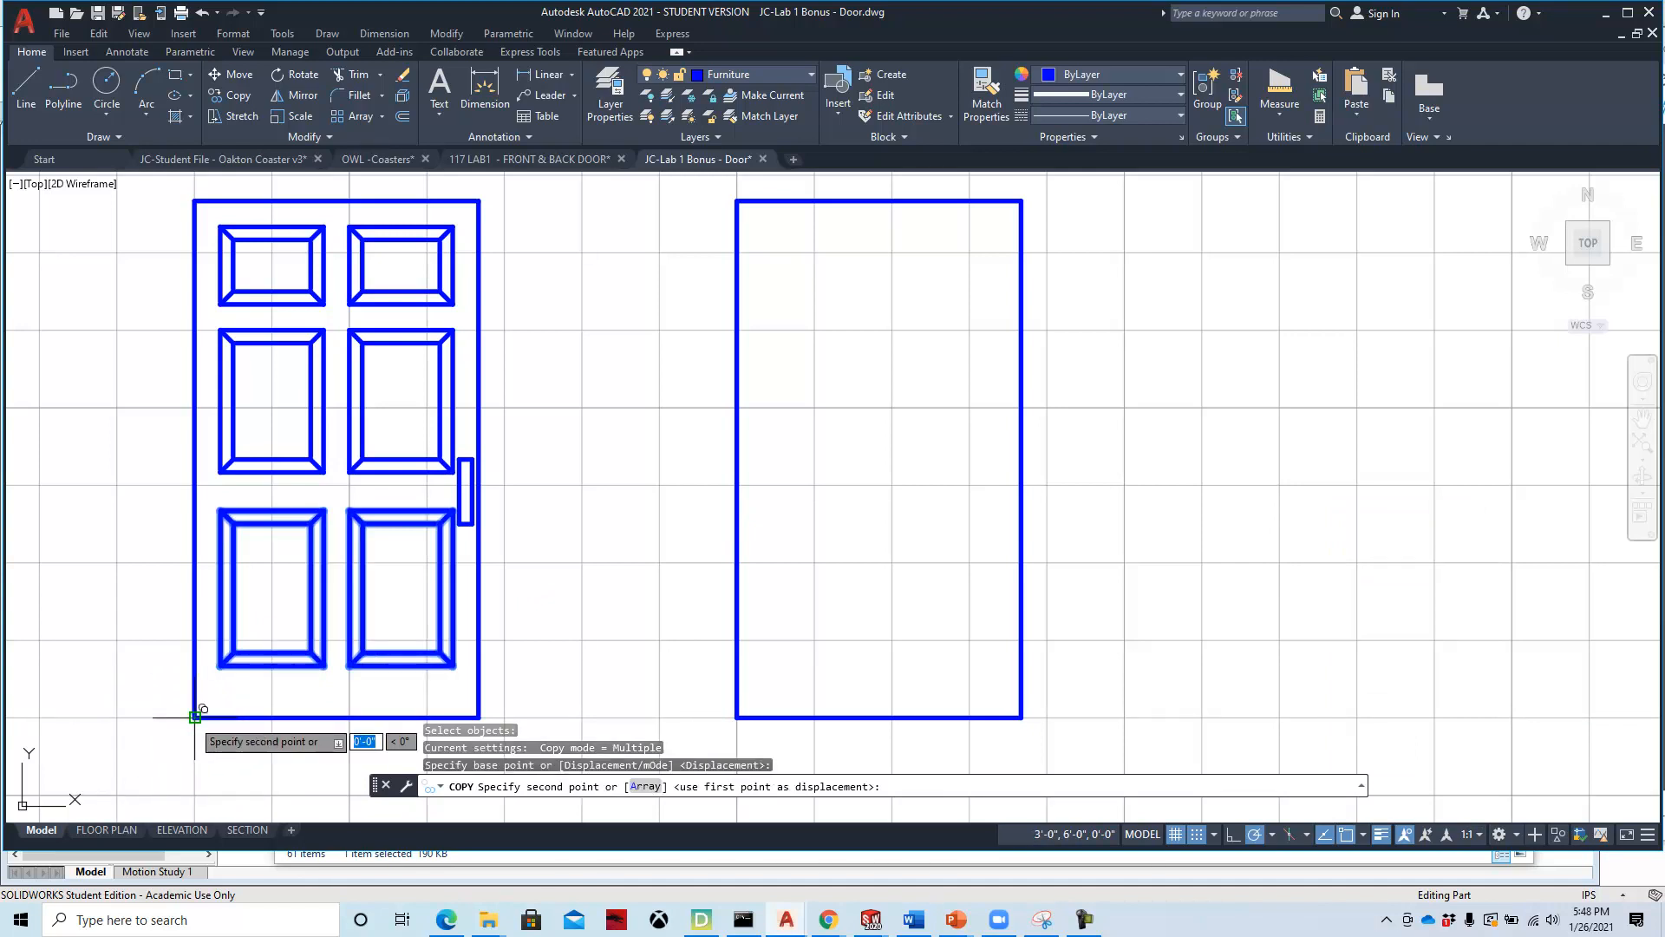
pyautogui.click(736, 717)
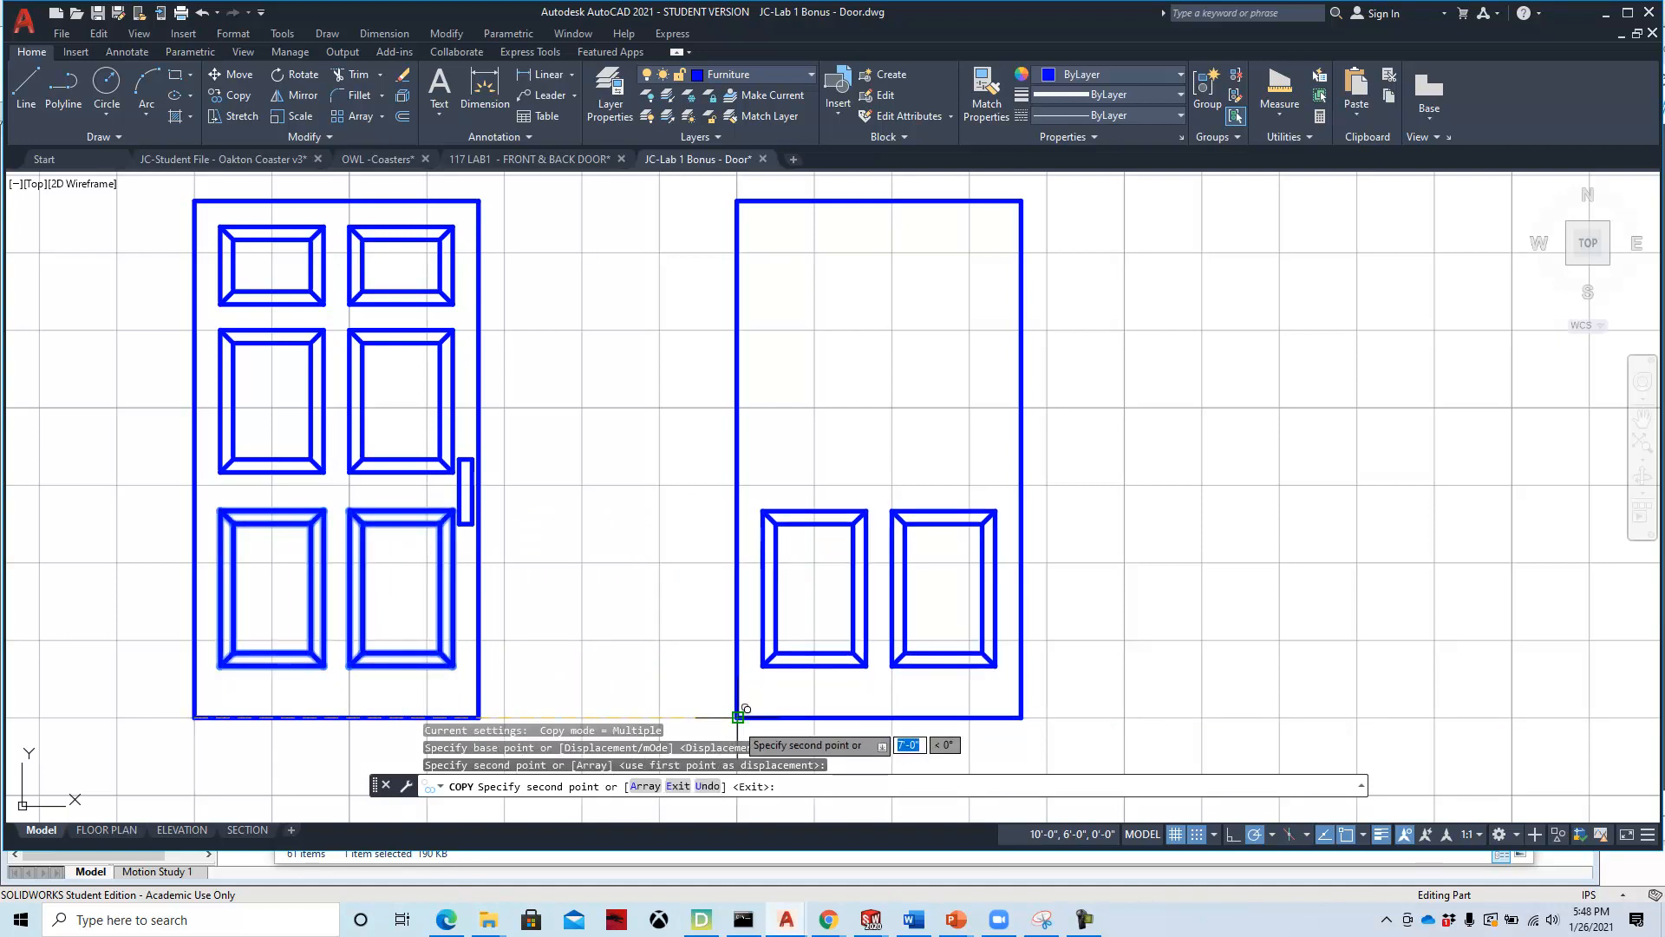
pyautogui.press('Escape')
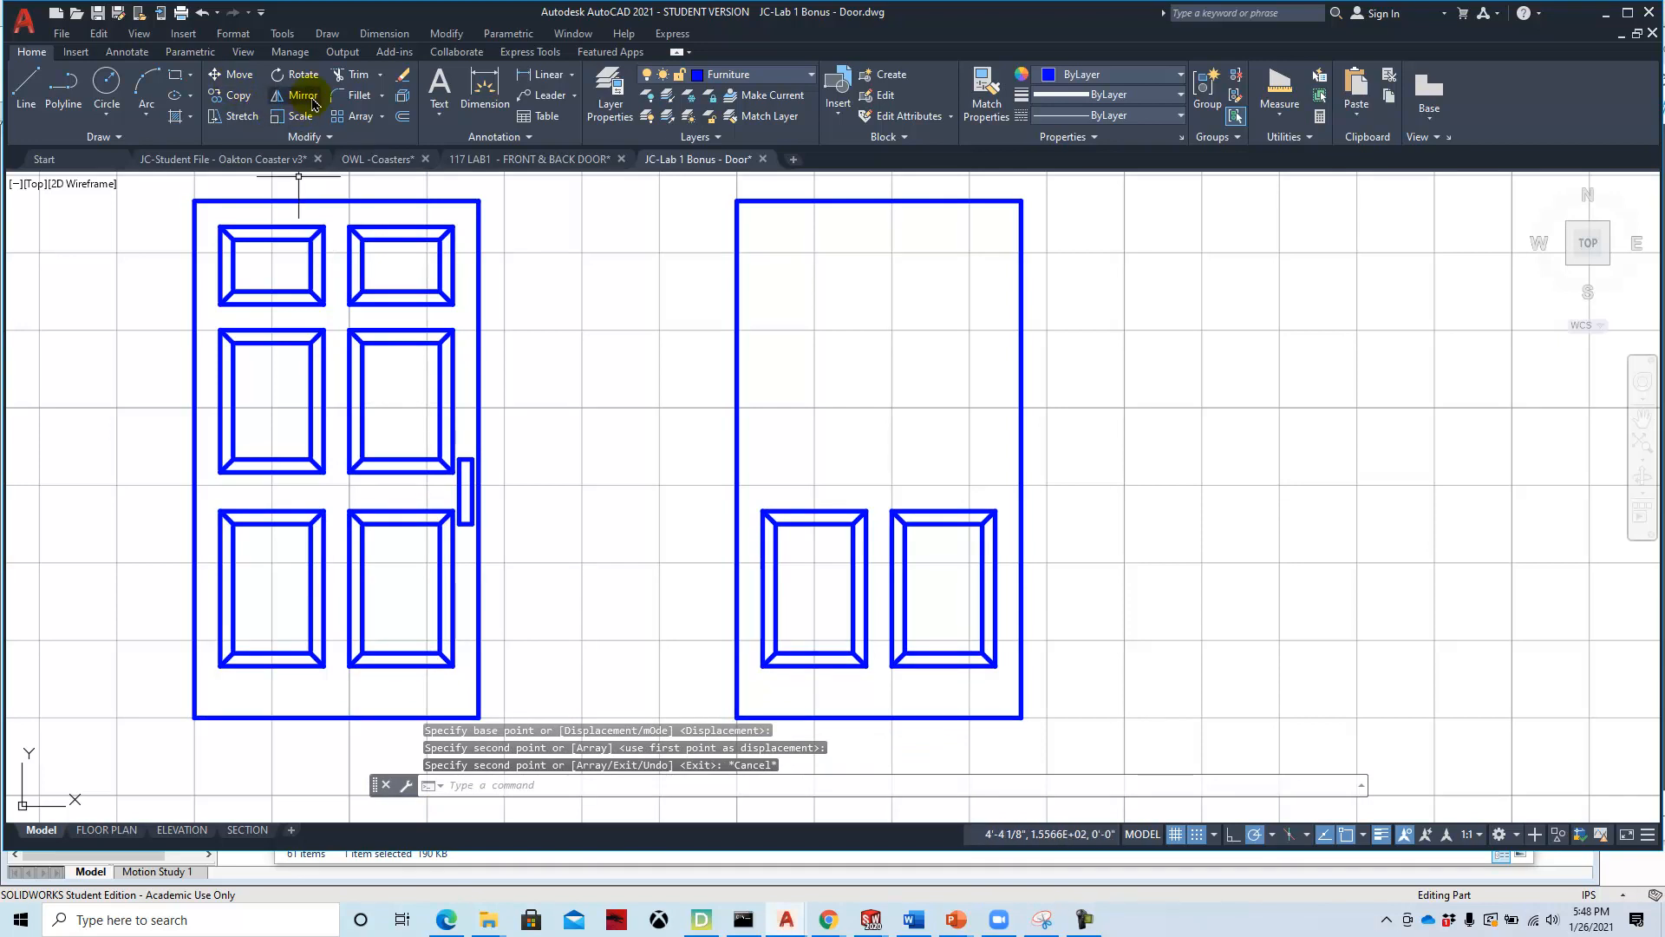
# Copy only the door handle's rectangle to the second door, from the original door's lower-left corner to the matching corner.
pyautogui.click(223, 96)
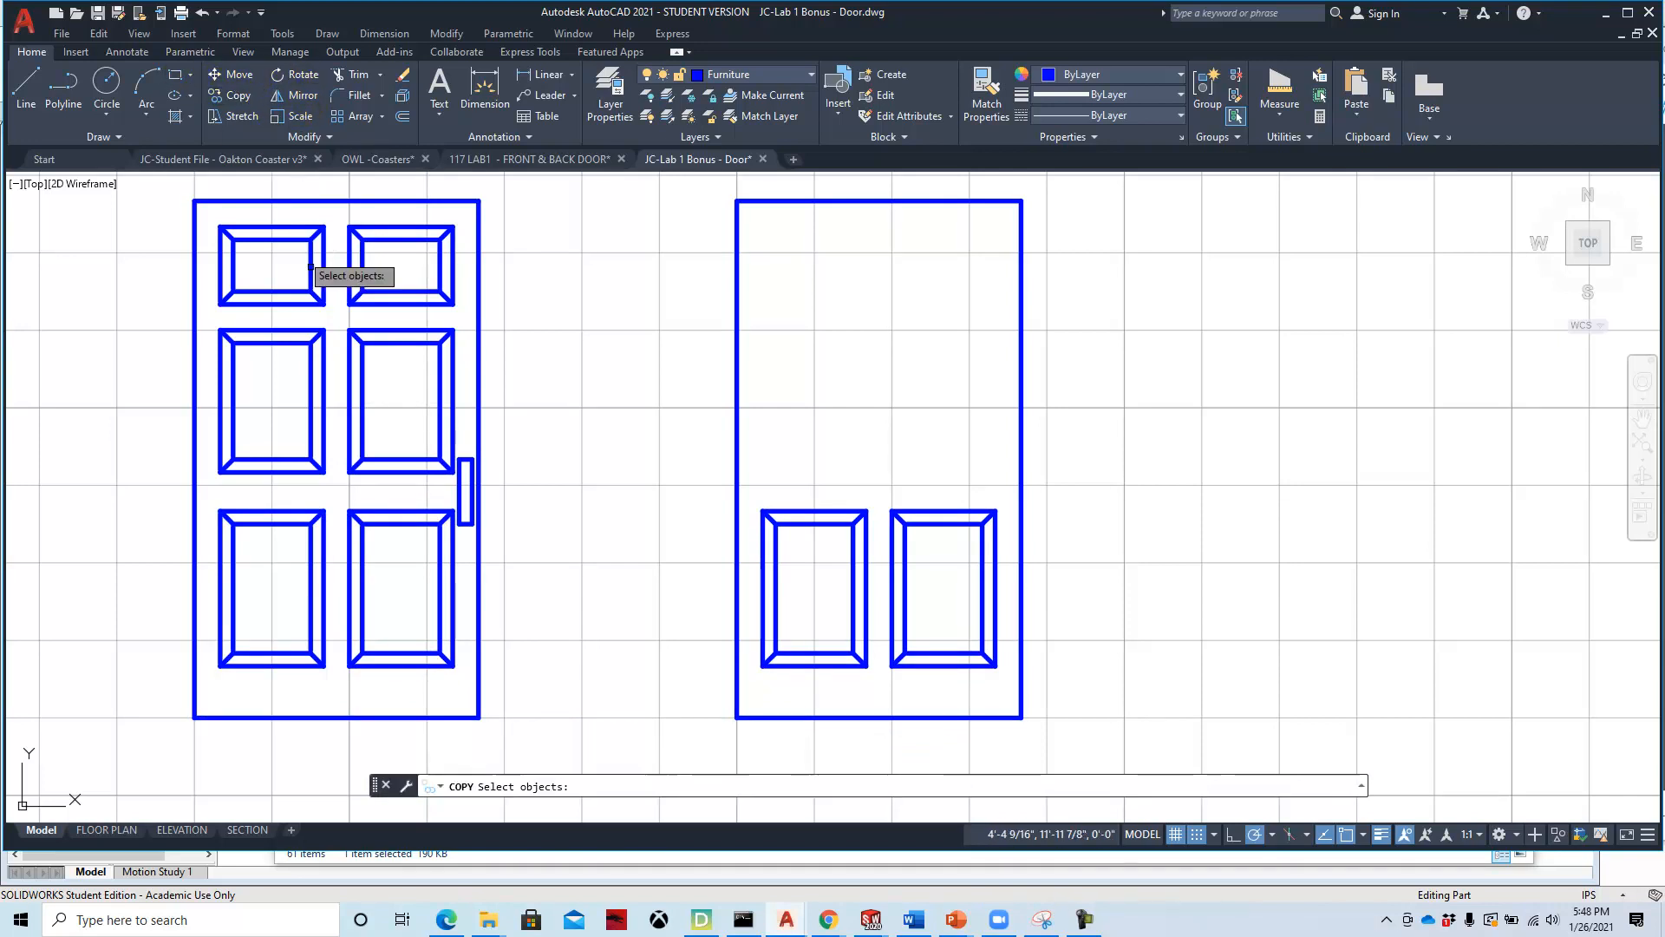
pyautogui.click(418, 430)
pyautogui.click(512, 543)
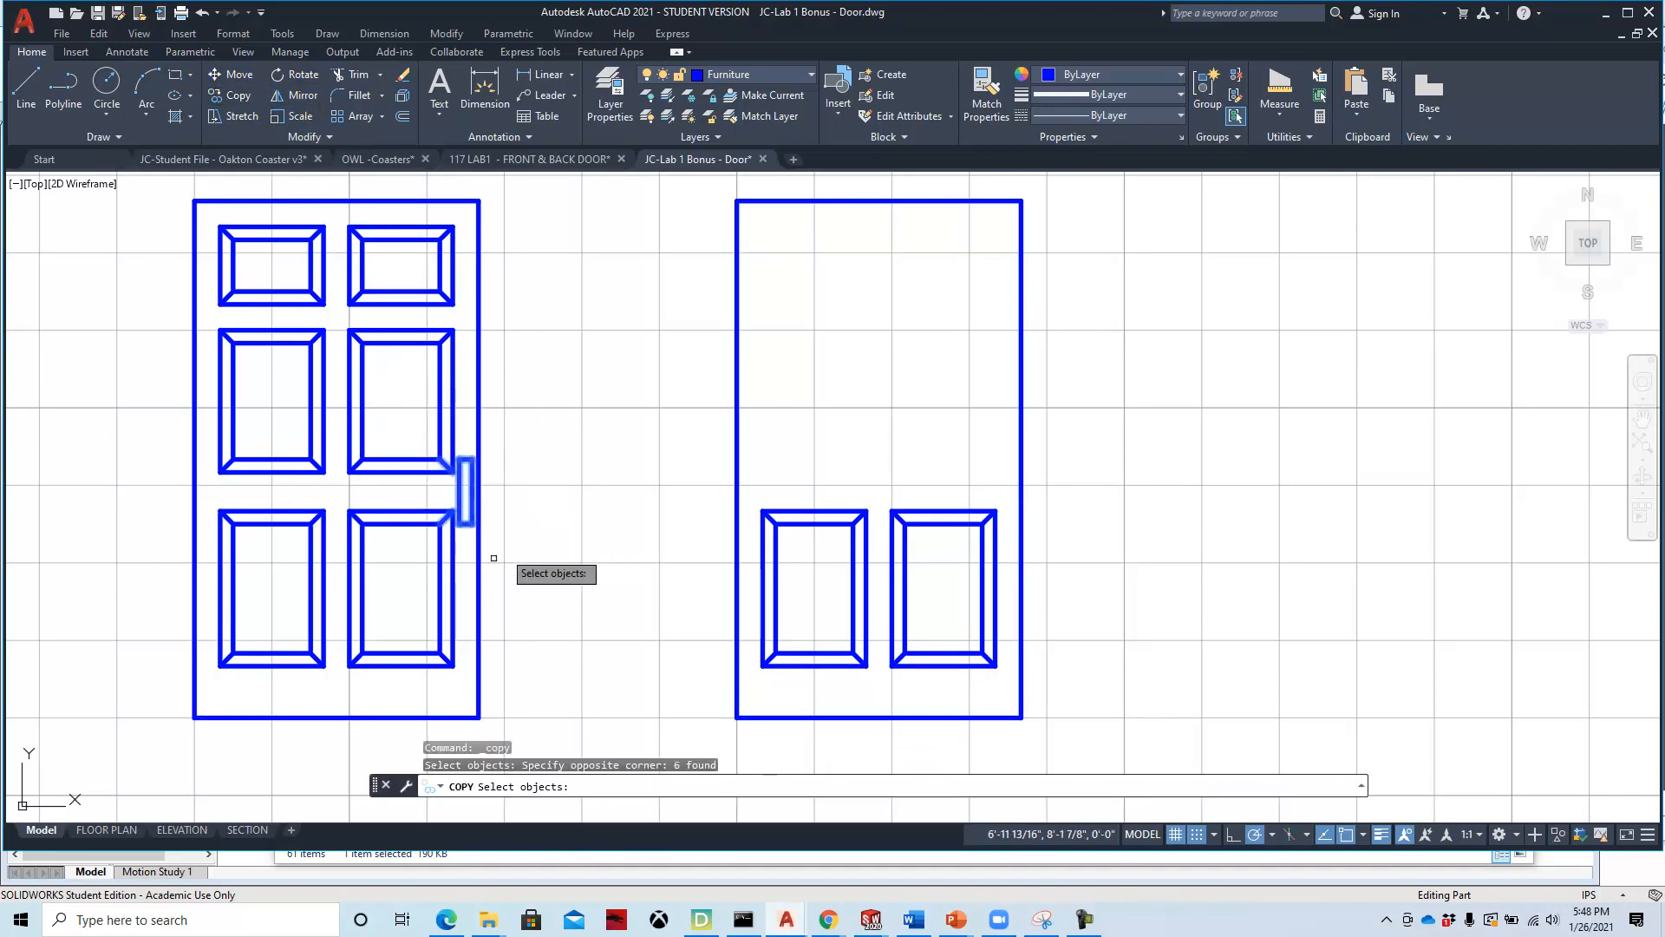
pyautogui.scroll(4, 438, 568)
pyautogui.scroll(4, 433, 572)
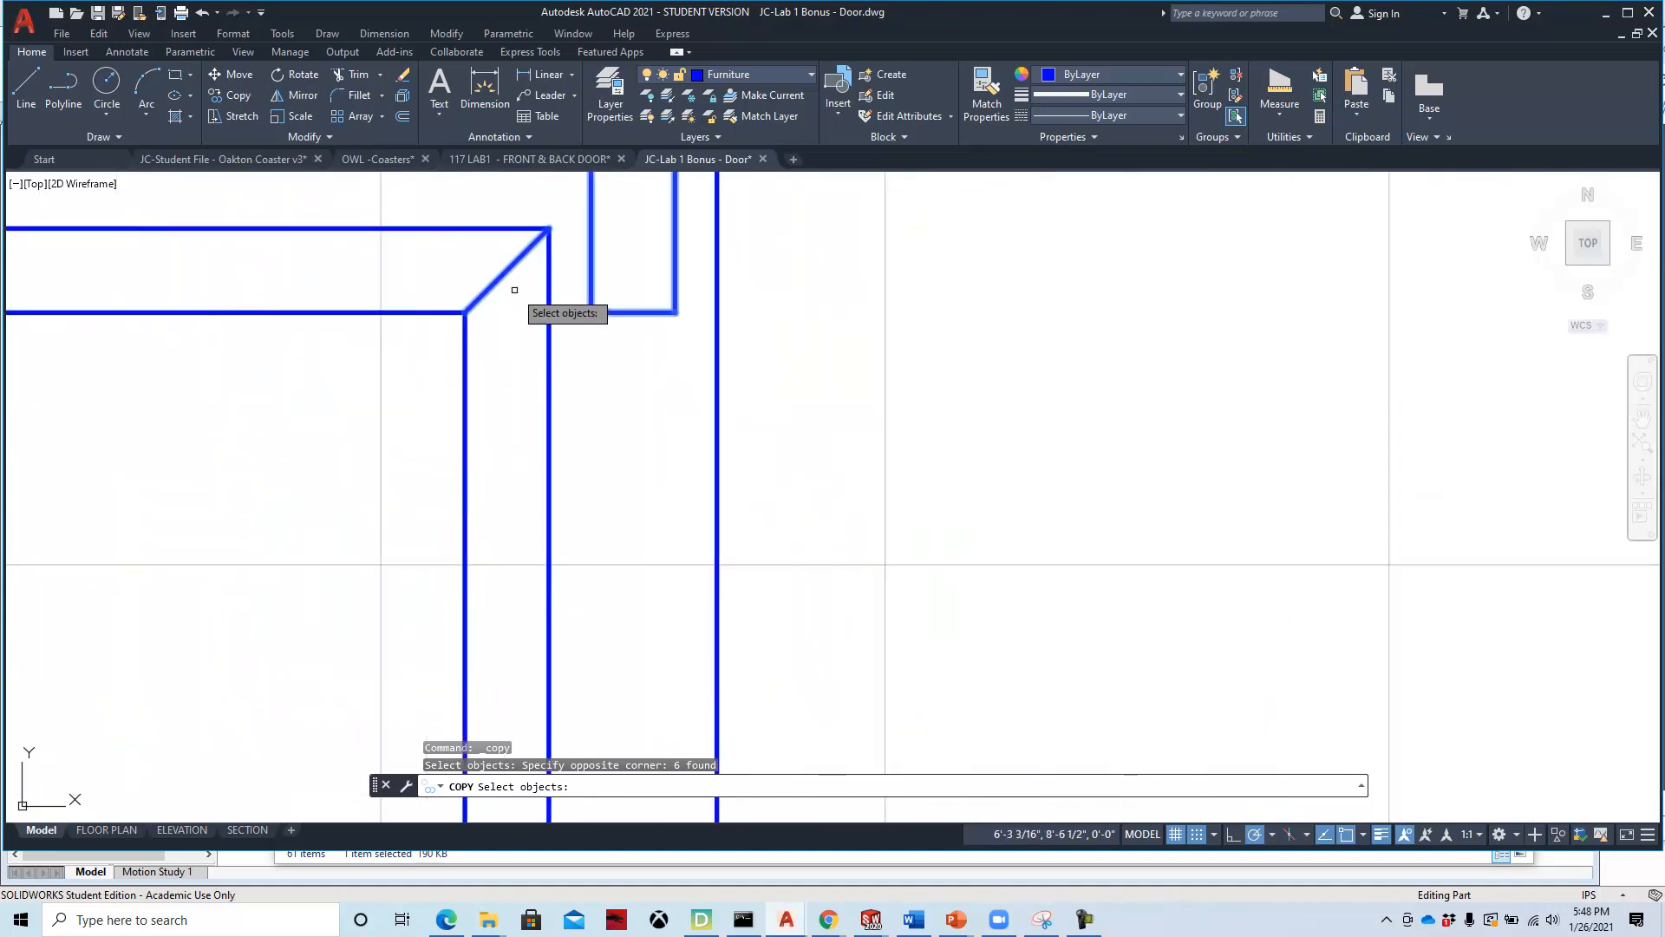
pyautogui.keyDown('shift'); pyautogui.click(502, 275); pyautogui.keyUp('shift')
pyautogui.scroll(-5, 452, 273)
pyautogui.moveTo(455, 266); pyautogui.dragTo(485, 377, button='middle')
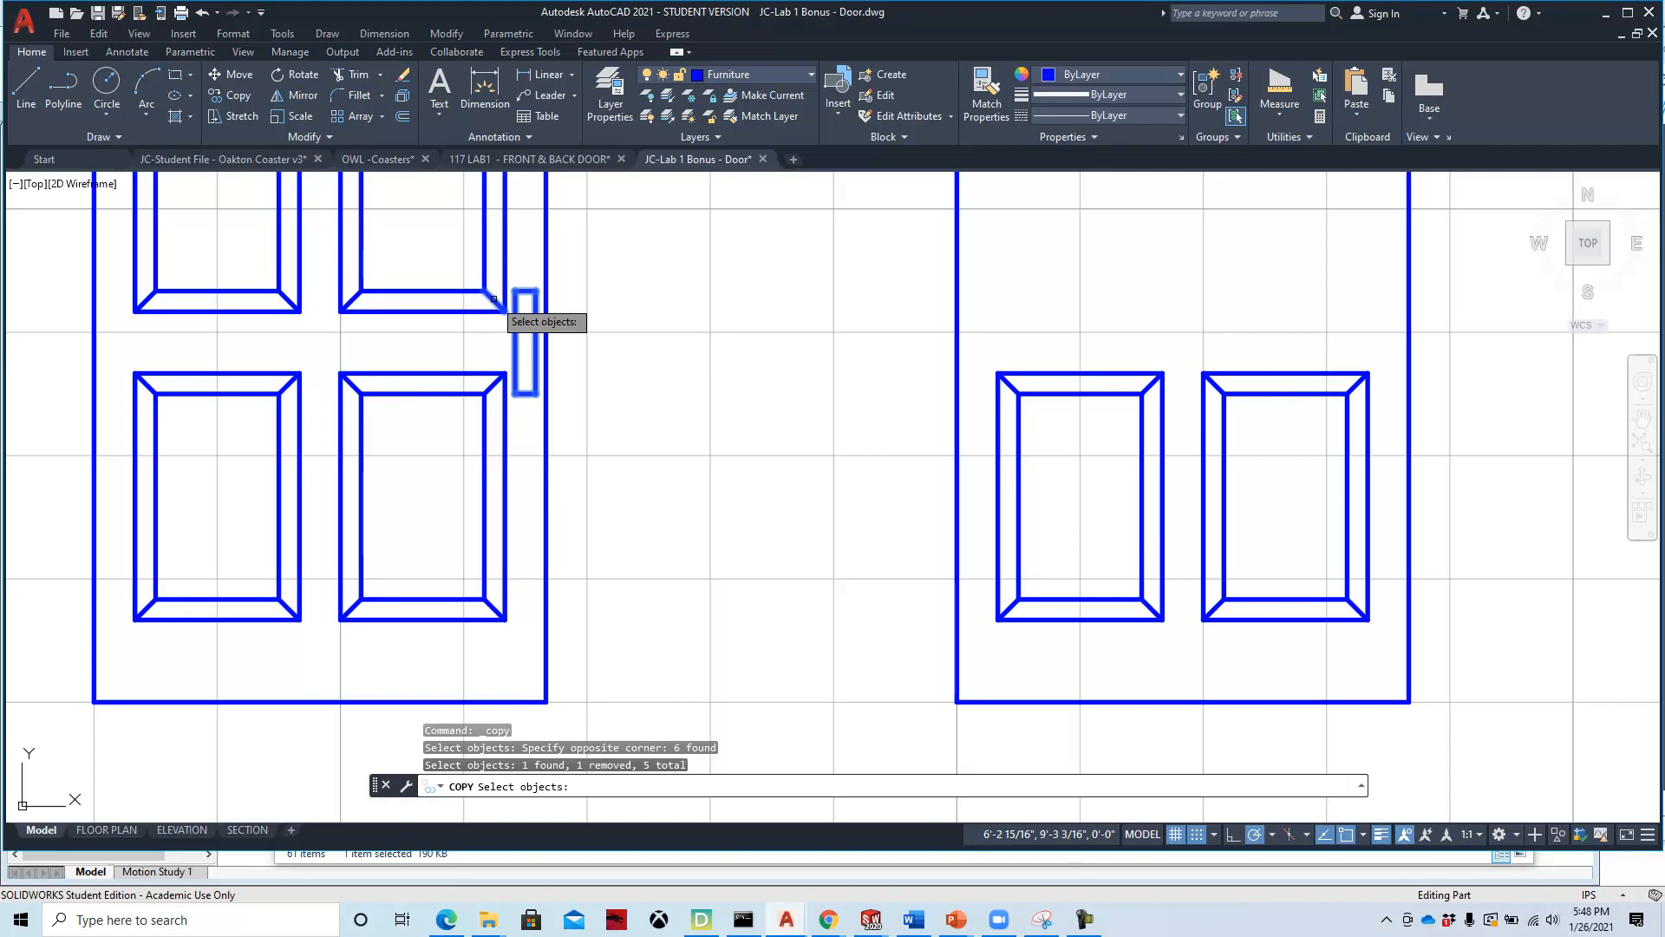
pyautogui.keyDown('shift'); pyautogui.click(494, 300); pyautogui.keyUp('shift')
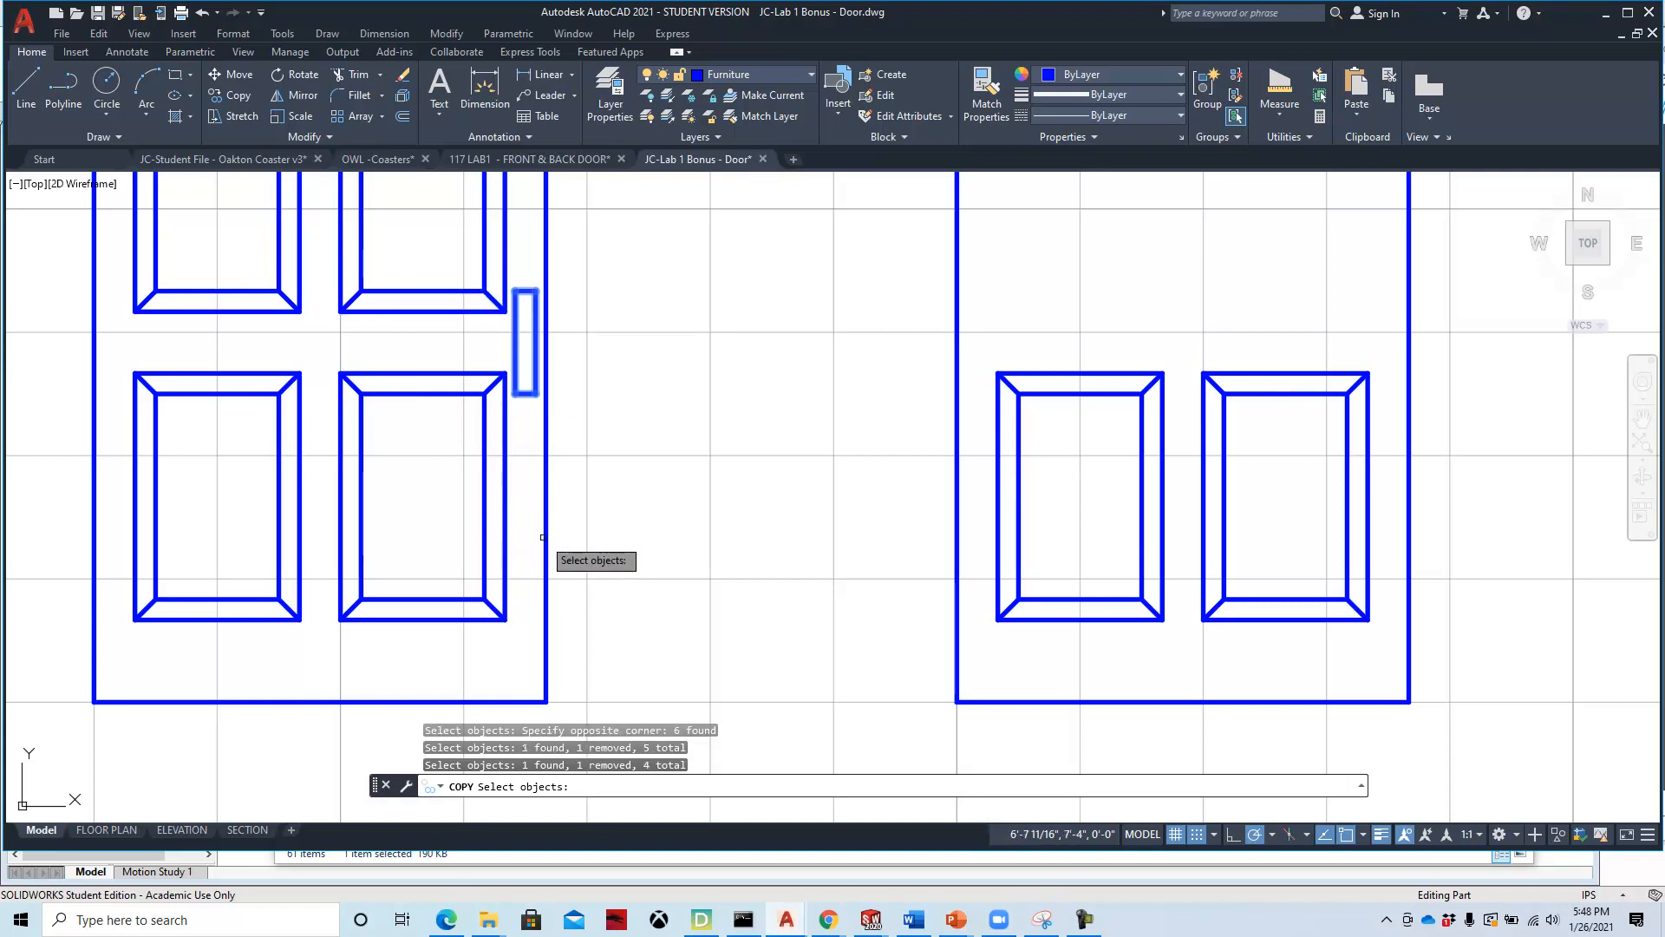
pyautogui.press('Return')
pyautogui.click(94, 701)
pyautogui.click(957, 701)
pyautogui.scroll(-5, 832, 666)
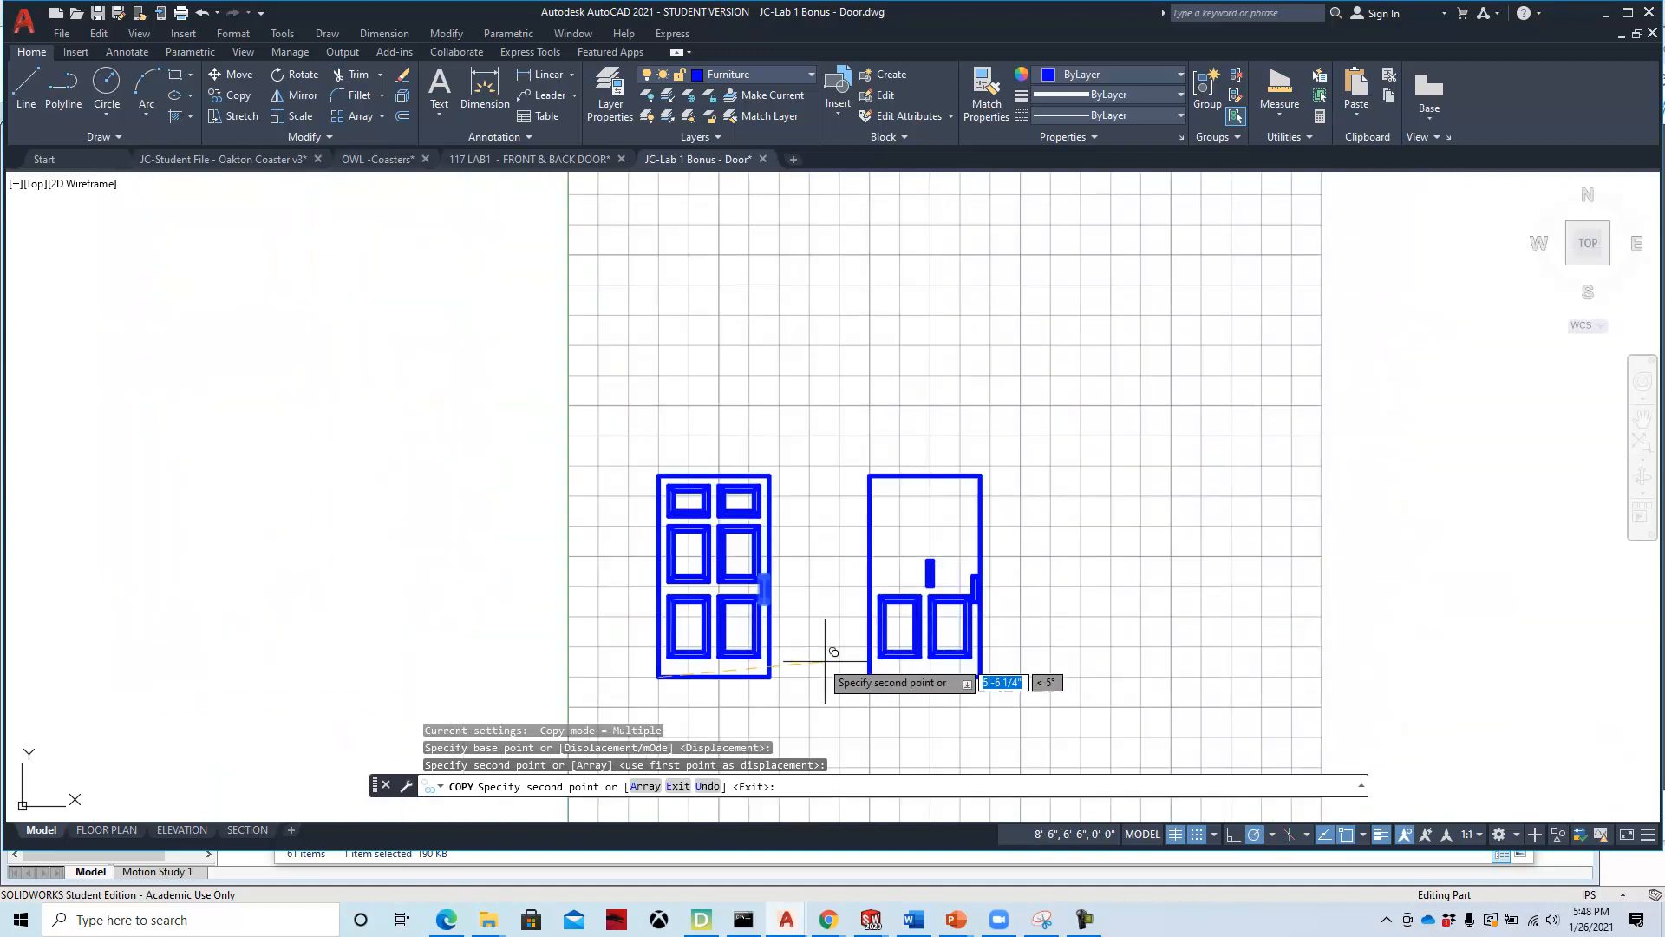
# End the handle copy, check the back door's upper window dimensions in the browser's Front Door PDF and return to the AutoCAD drawing.
pyautogui.press('Escape')
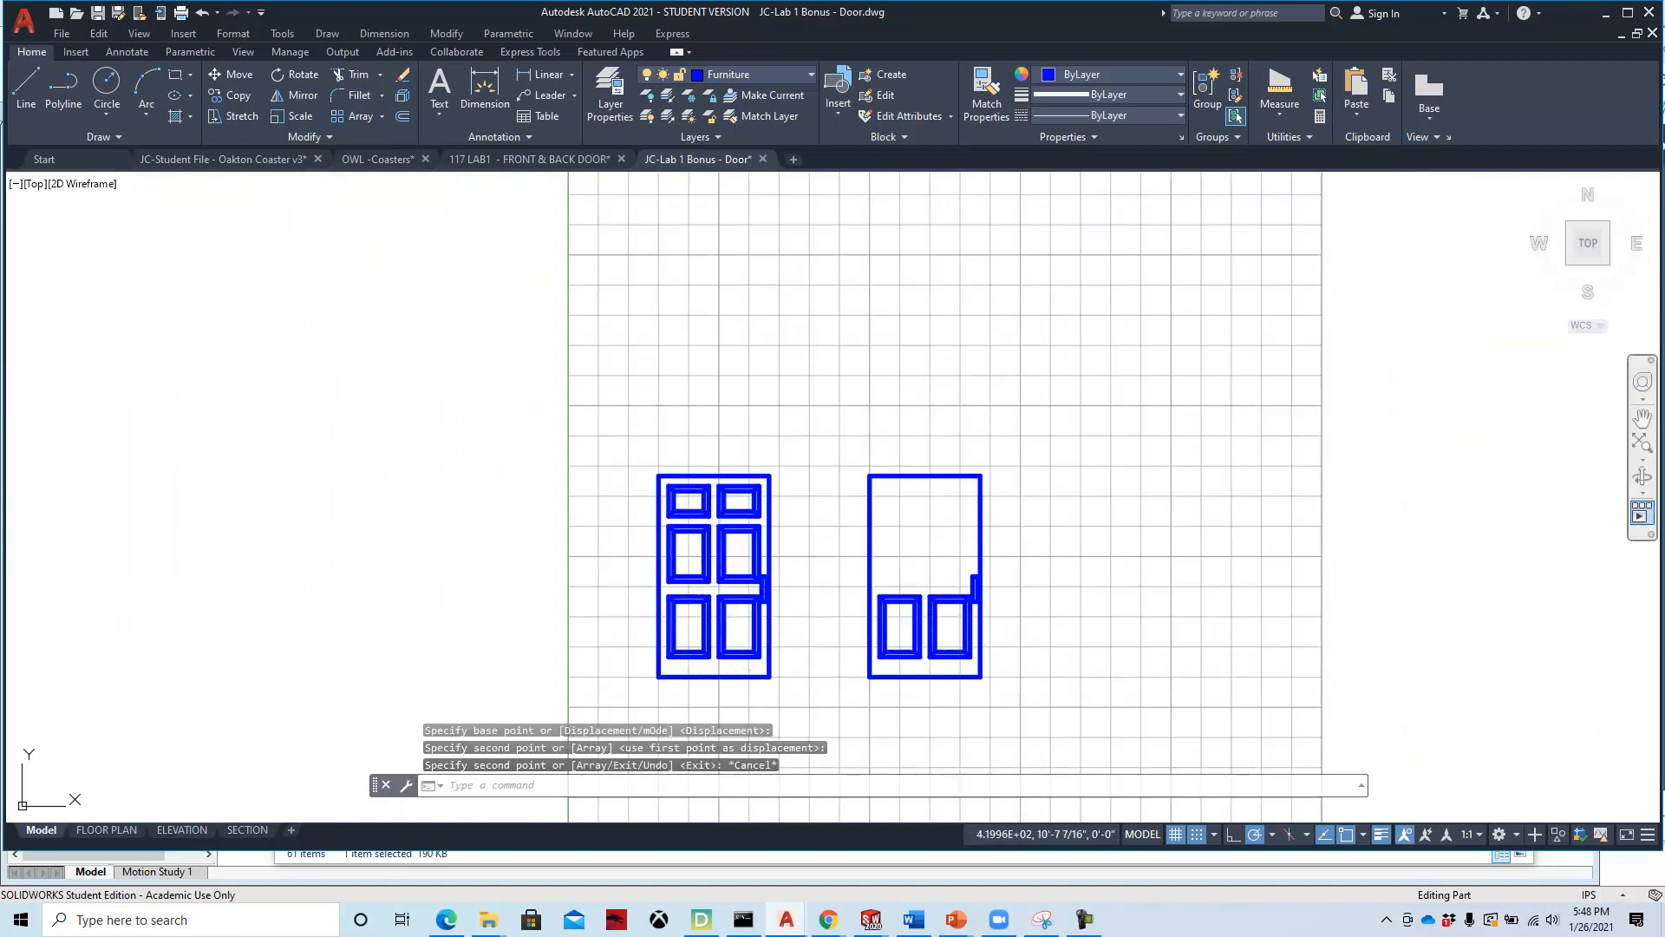
pyautogui.moveTo(1664, 41); pyautogui.dragTo(1280, 42)
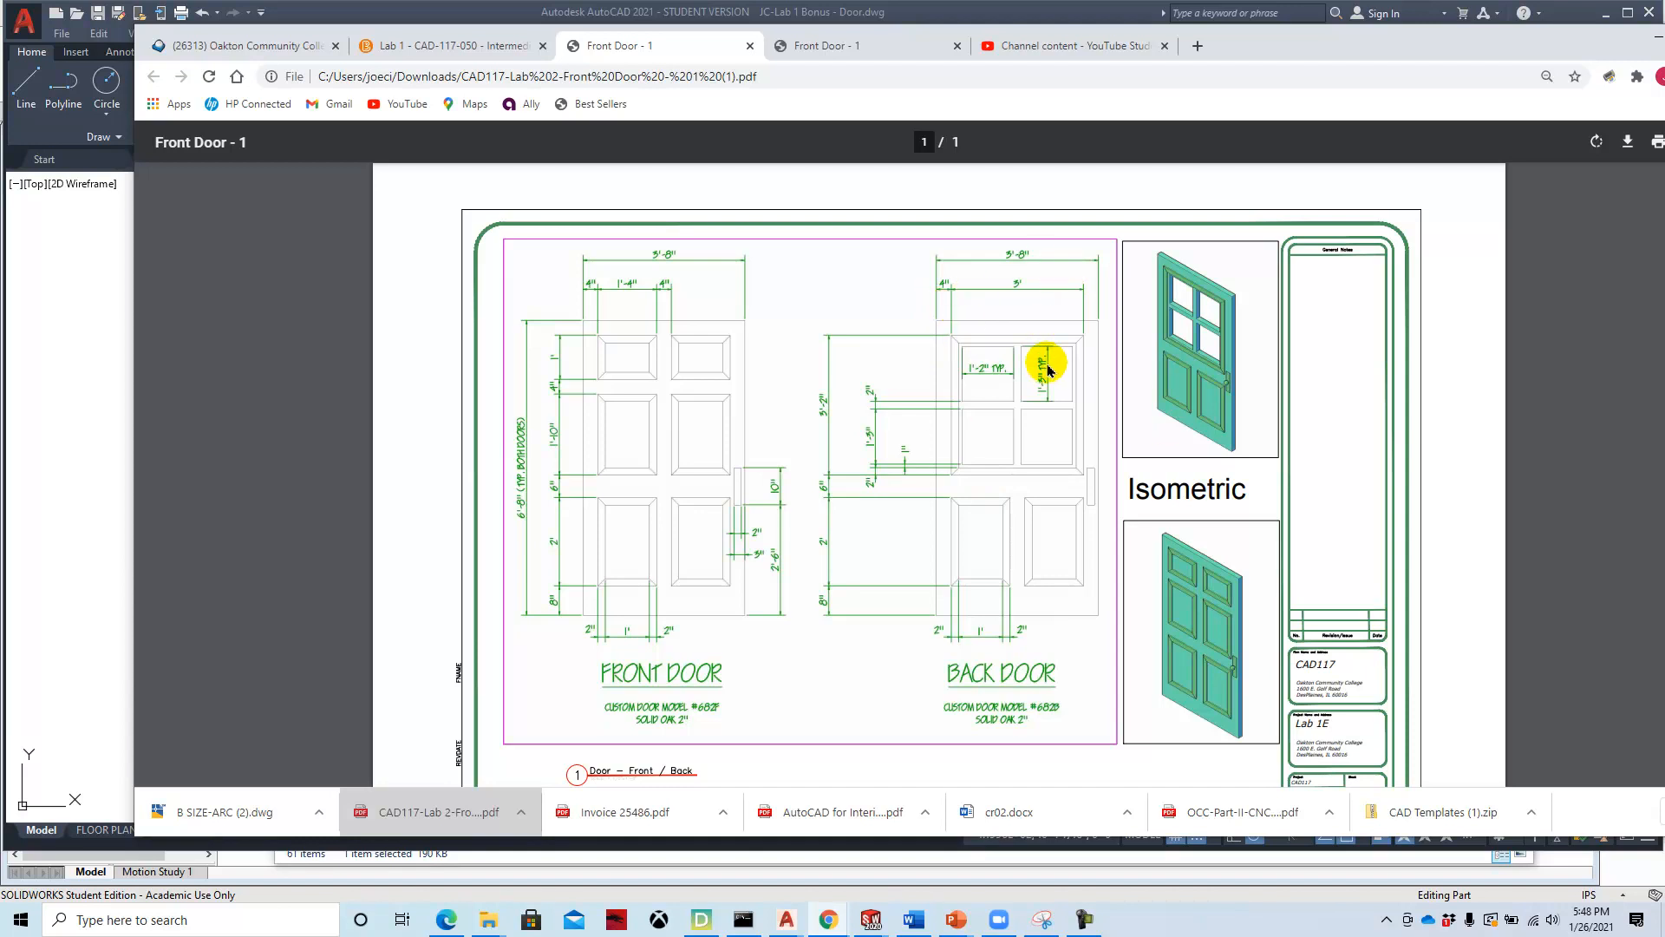
pyautogui.moveTo(1277, 46); pyautogui.dragTo(1656, 35)
# Offset the top edge of the second door's lower-left panel 6" upward.
pyautogui.scroll(6, 922, 625)
pyautogui.click(866, 472)
pyautogui.moveTo(848, 576); pyautogui.dragTo(855, 595, button='middle')
pyautogui.scroll(-2, 855, 595)
pyautogui.moveTo(893, 538); pyautogui.dragTo(862, 502, button='middle')
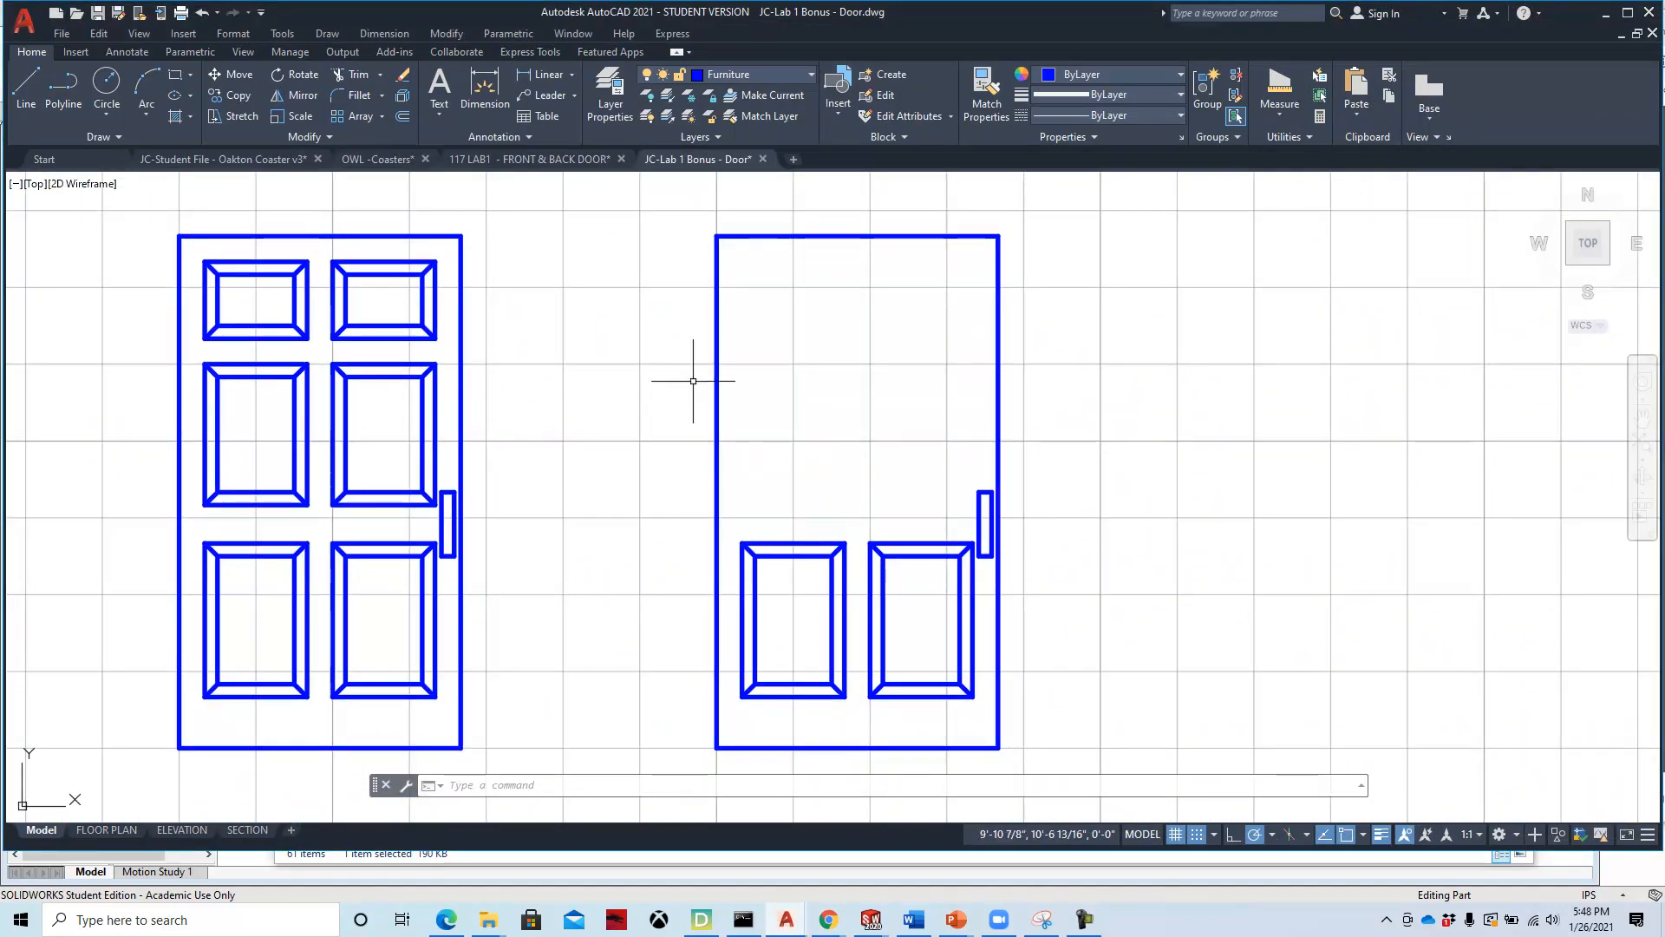
pyautogui.click(402, 118)
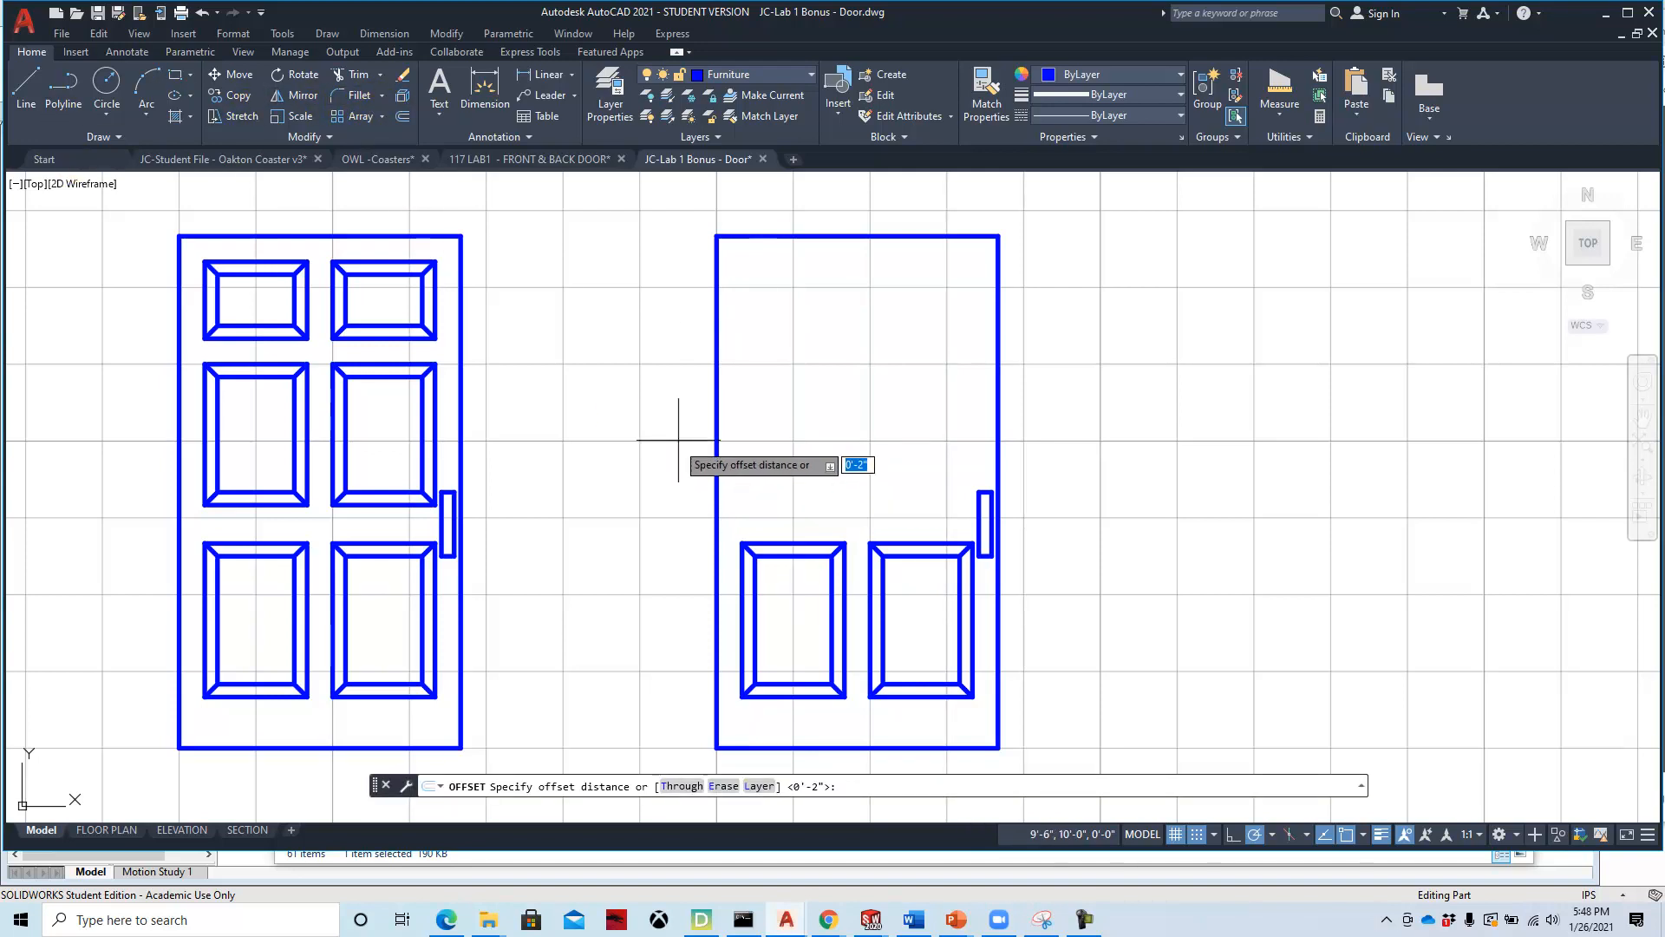
pyautogui.write('6')
pyautogui.press('Return')
pyautogui.click(794, 544)
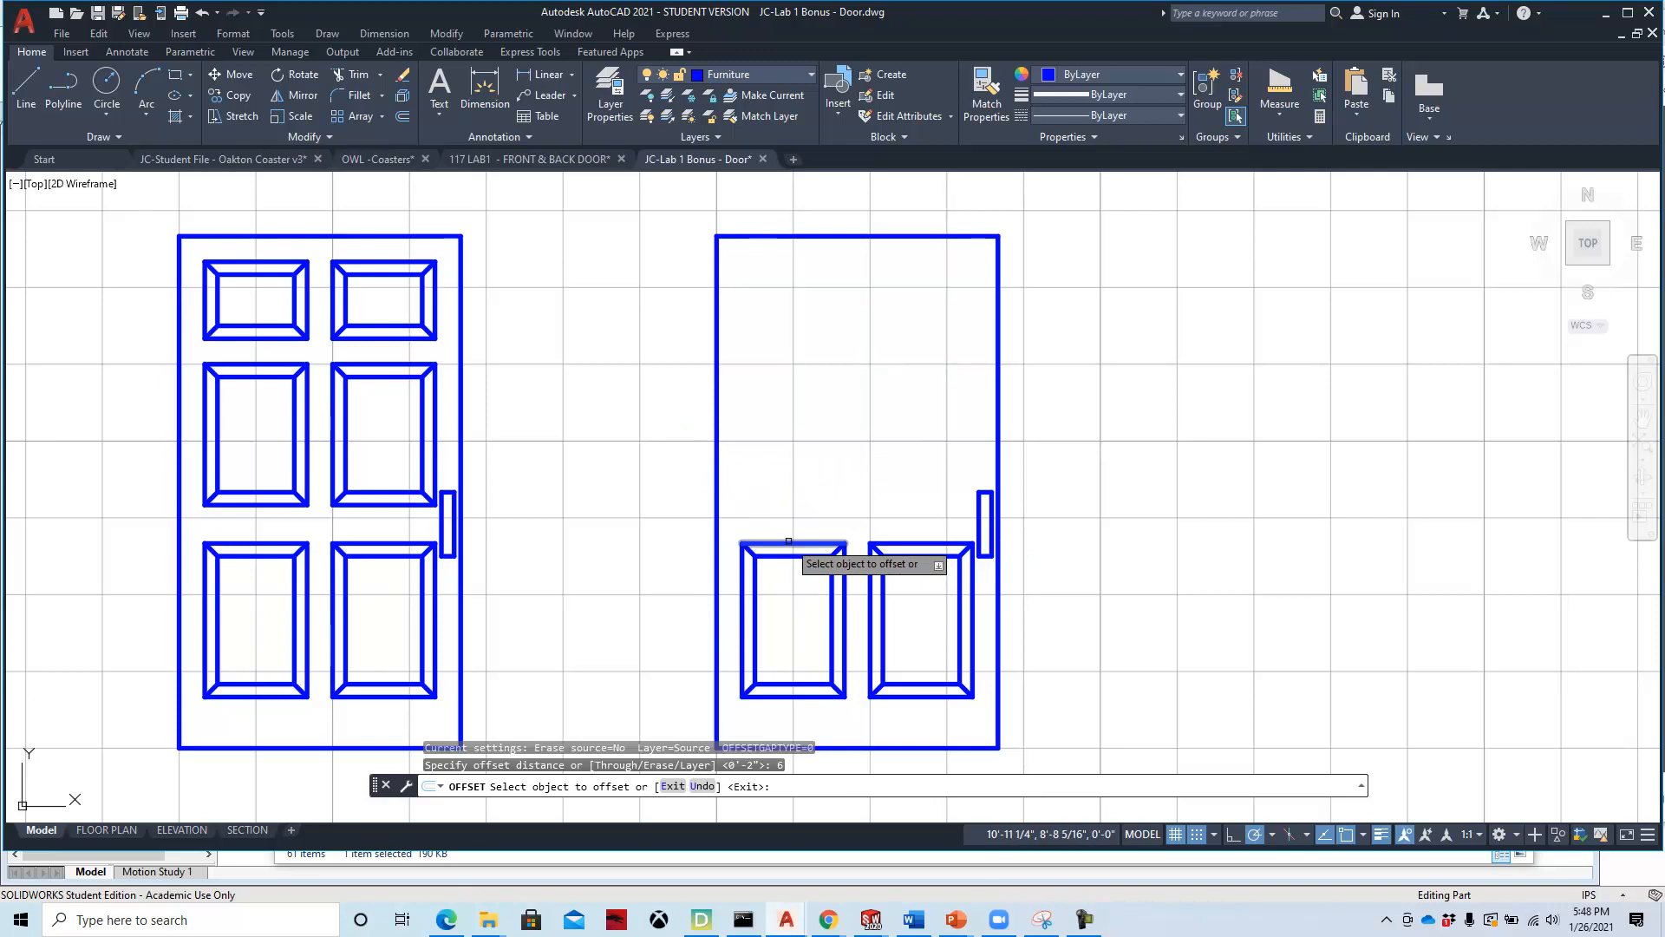
pyautogui.click(794, 440)
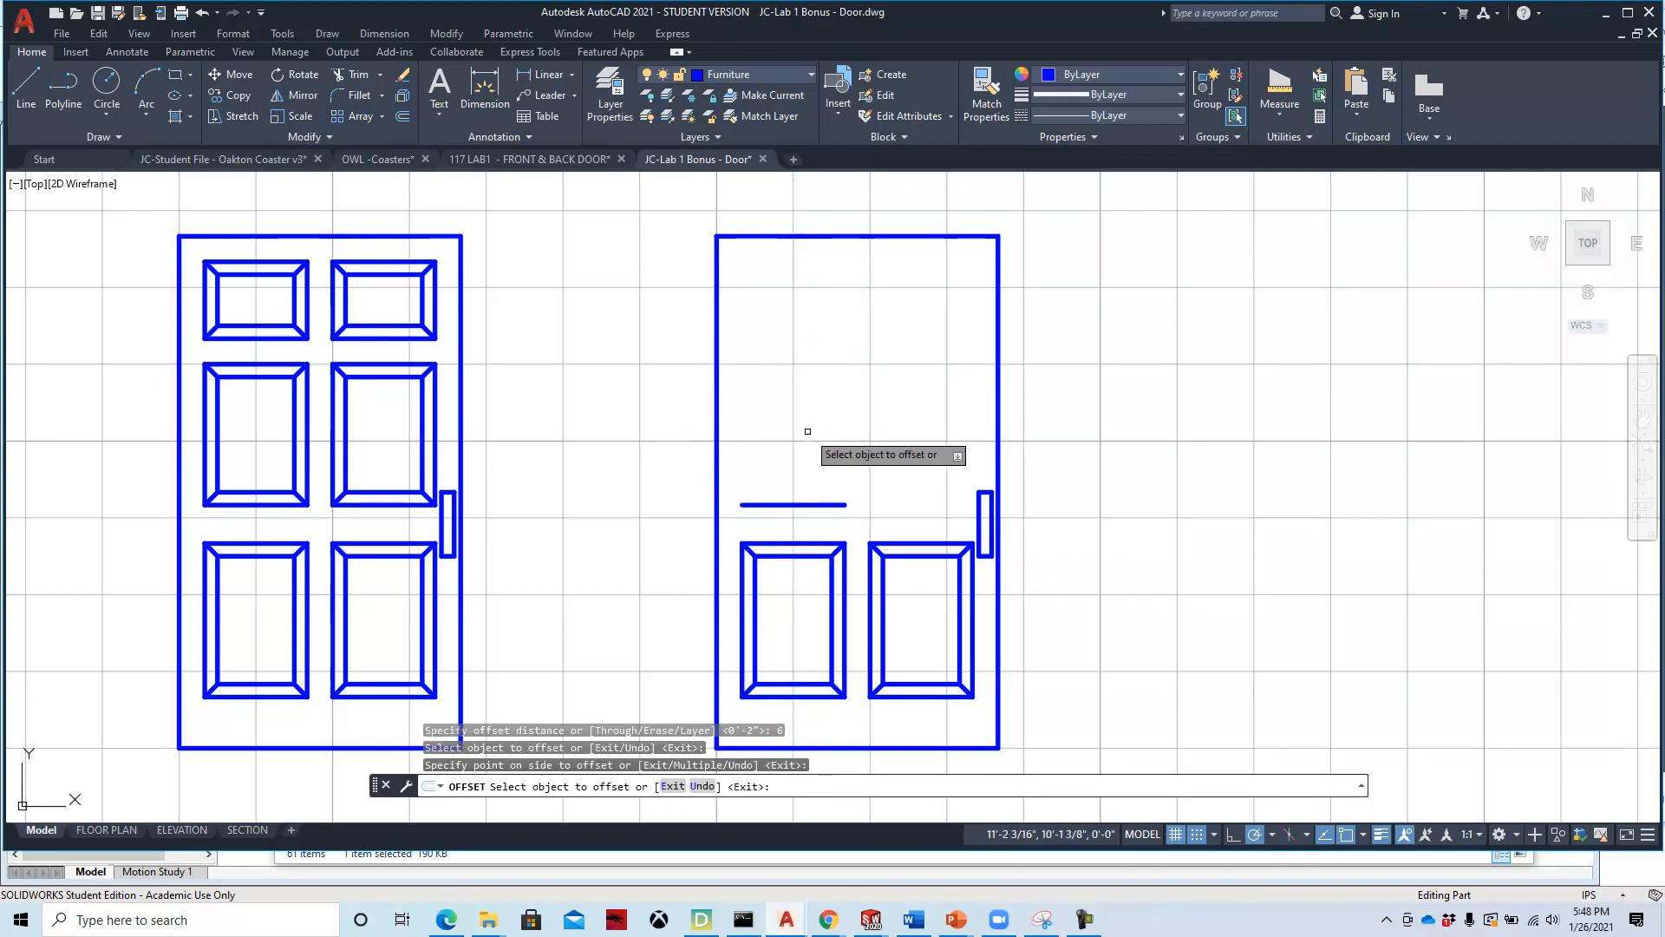
pyautogui.press('Escape')
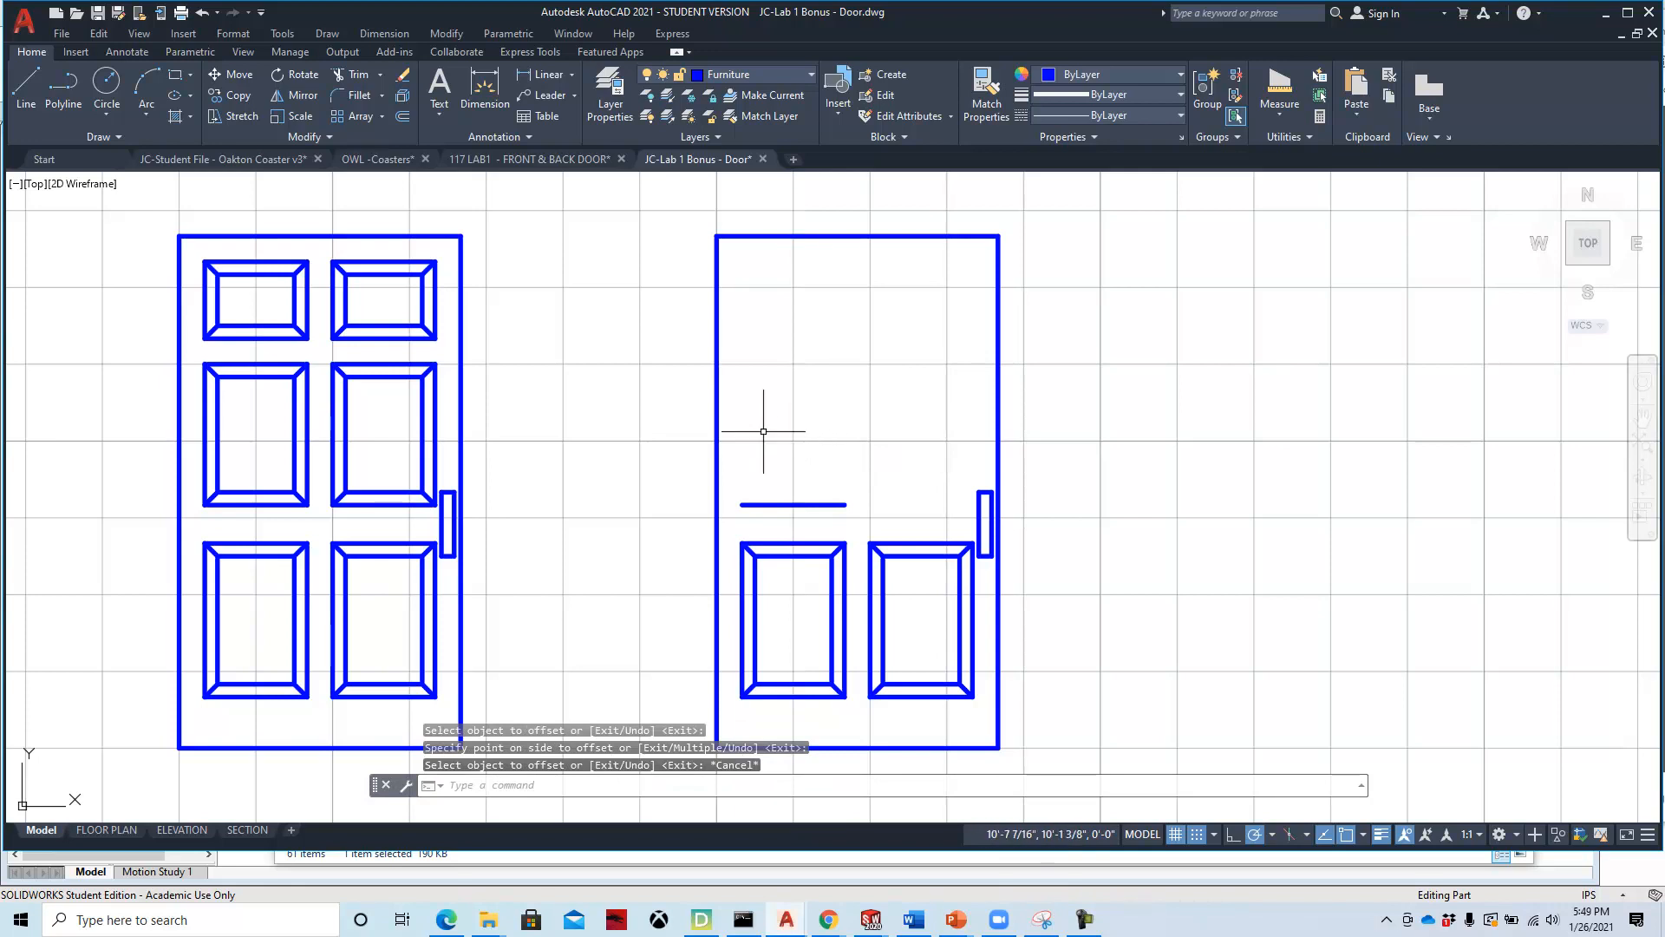
# Offset the new horizontal line above the lower-left panel 3'-2" upward to mark the window frame's top edge.
pyautogui.click(402, 121)
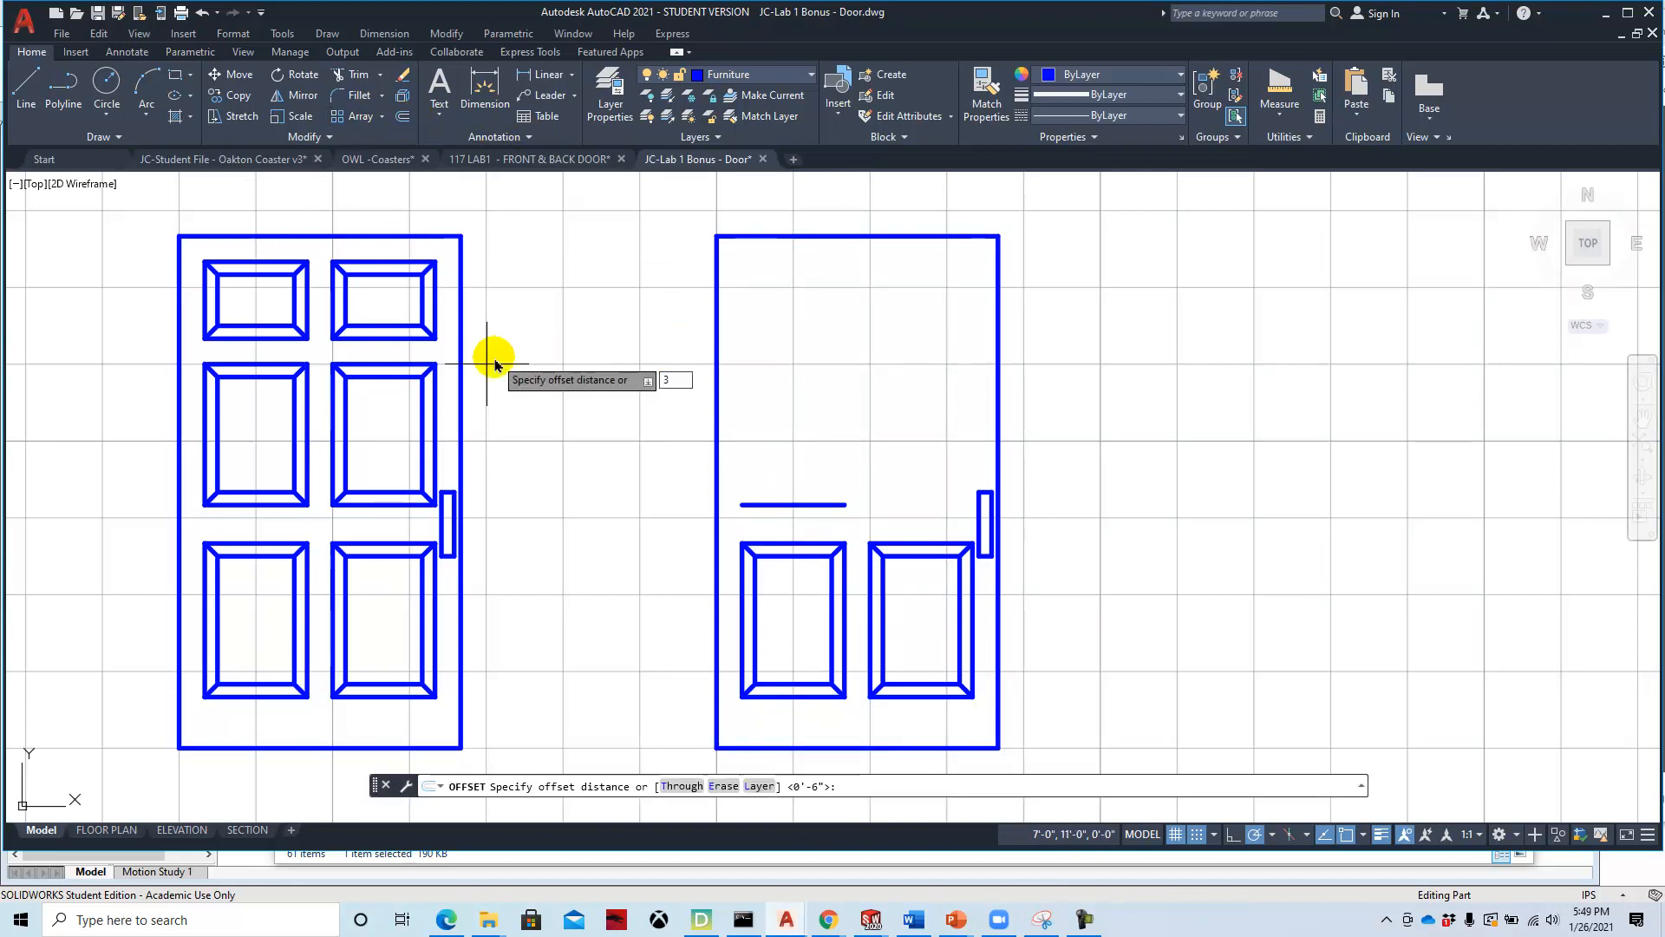
pyautogui.write("3'2")
pyautogui.press('Return')
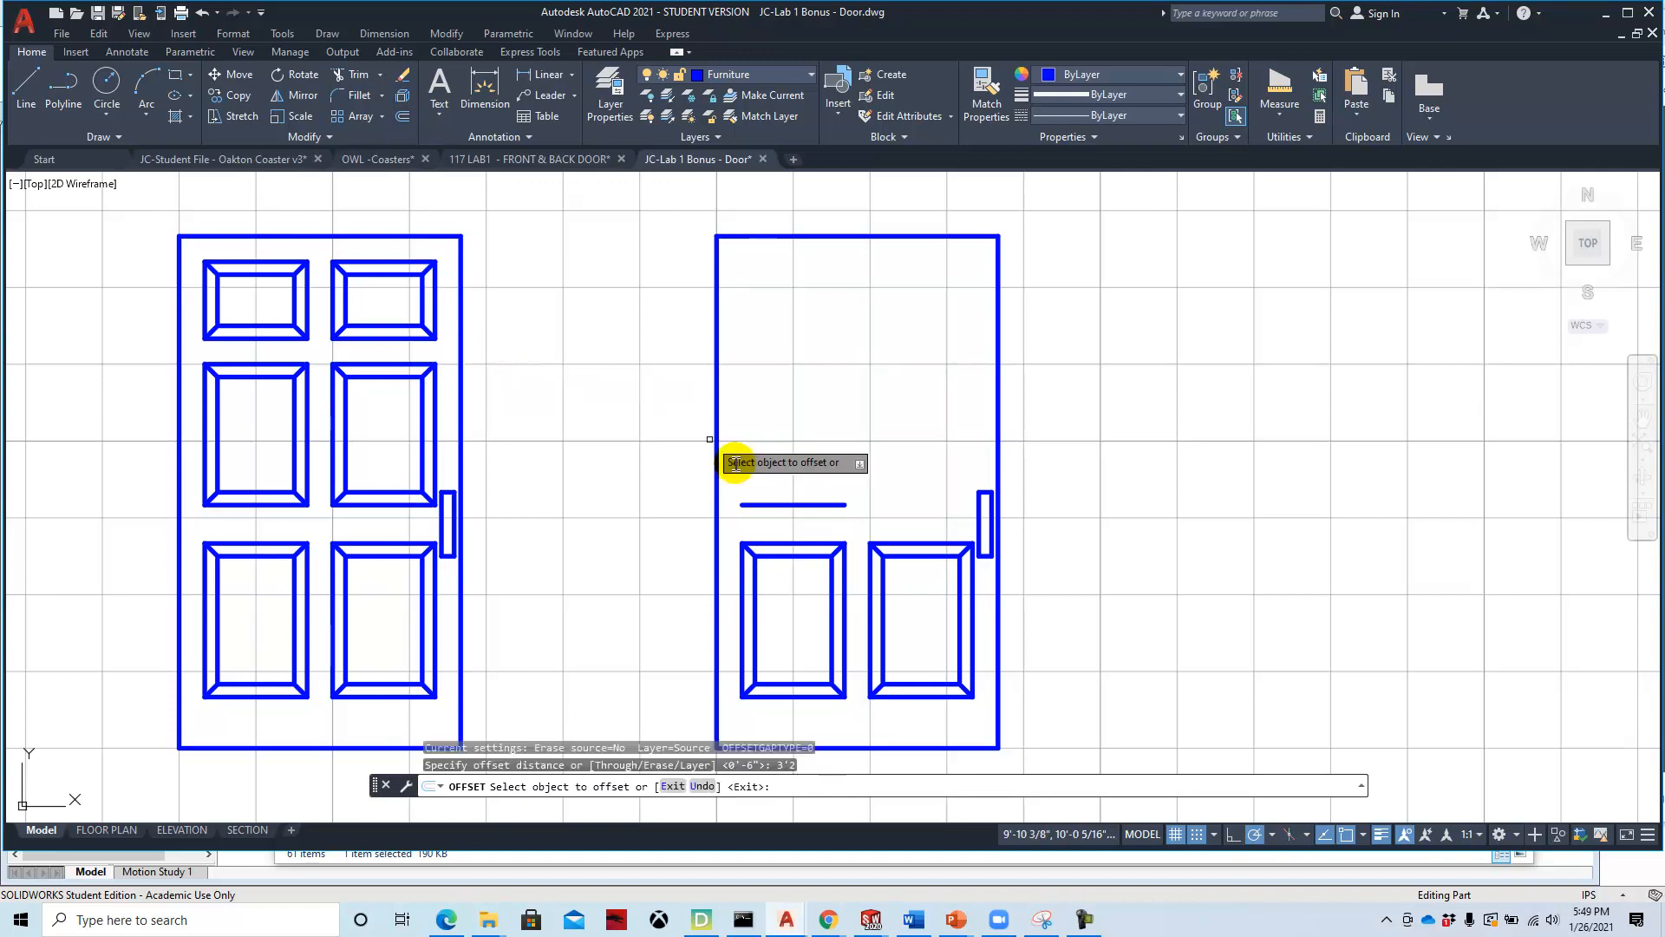
pyautogui.click(831, 507)
pyautogui.click(763, 400)
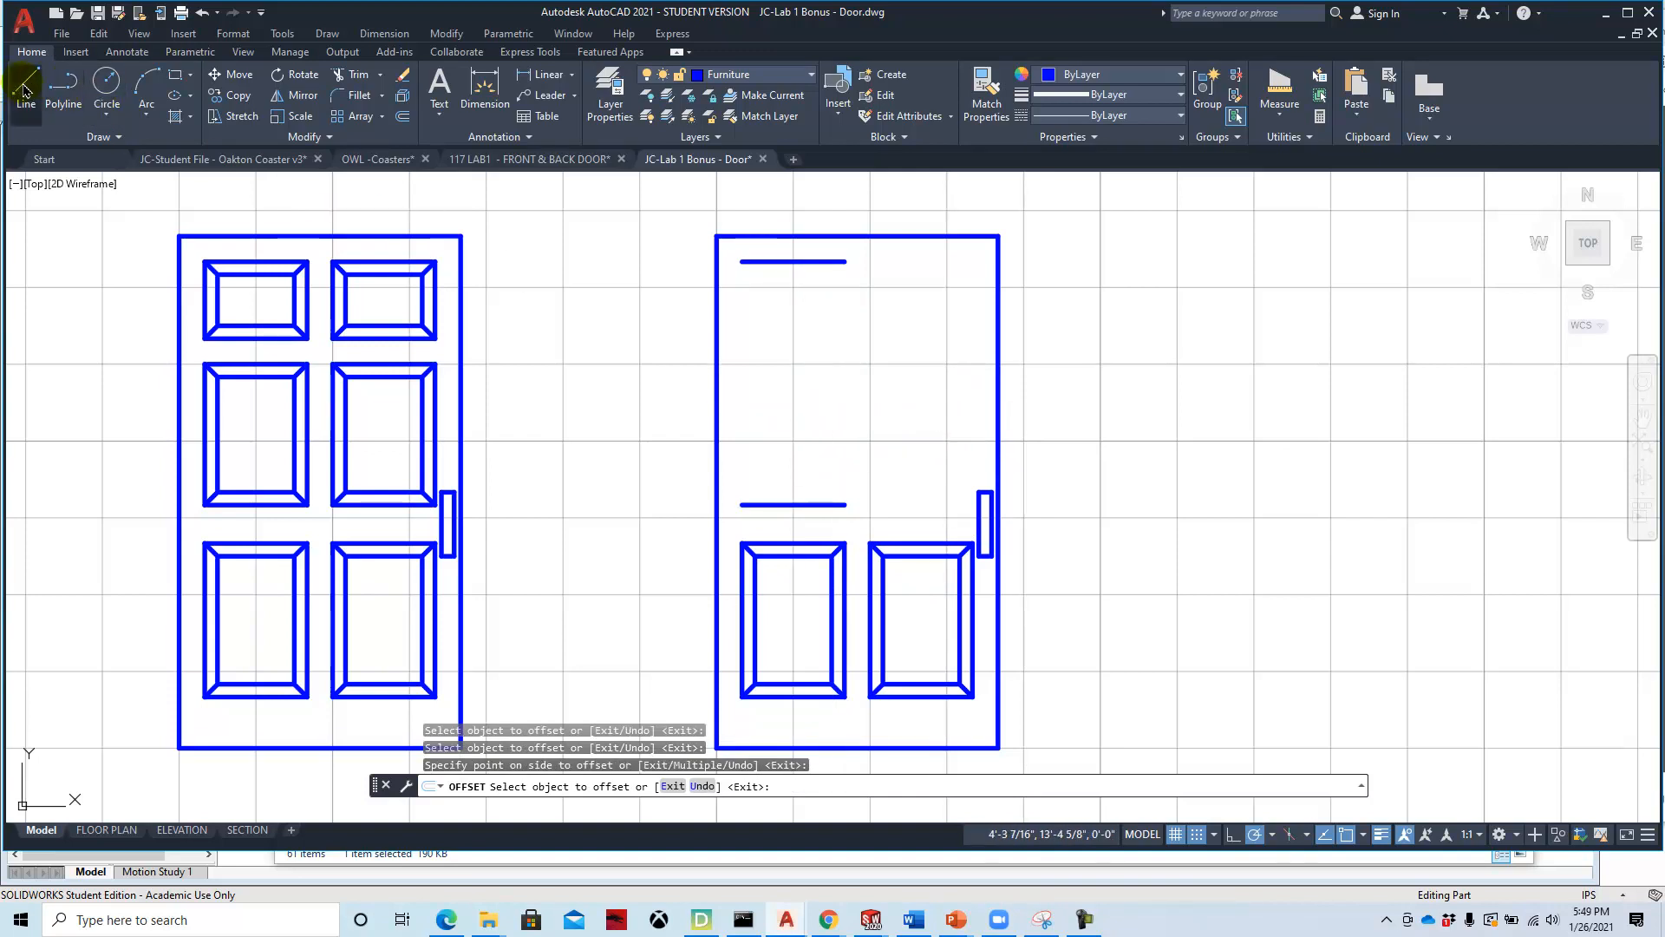
# With grid snap turned off, draw a vertical line joining the left ends of the window frame's two horizontal lines.
pyautogui.click(24, 89)
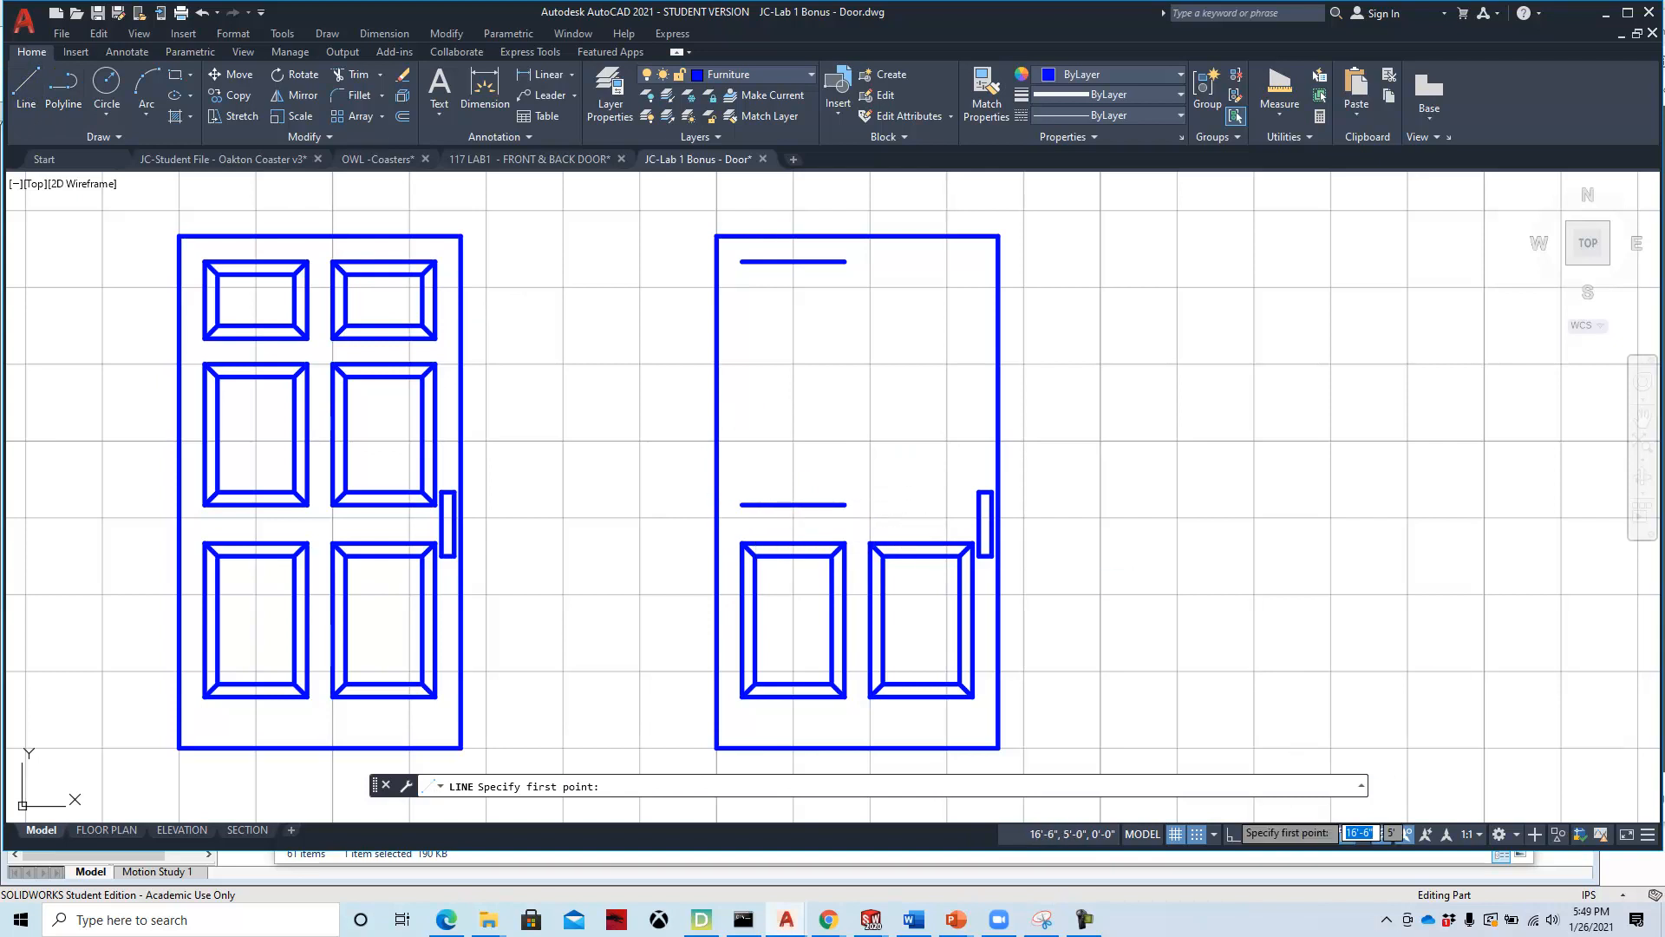
pyautogui.click(1205, 835)
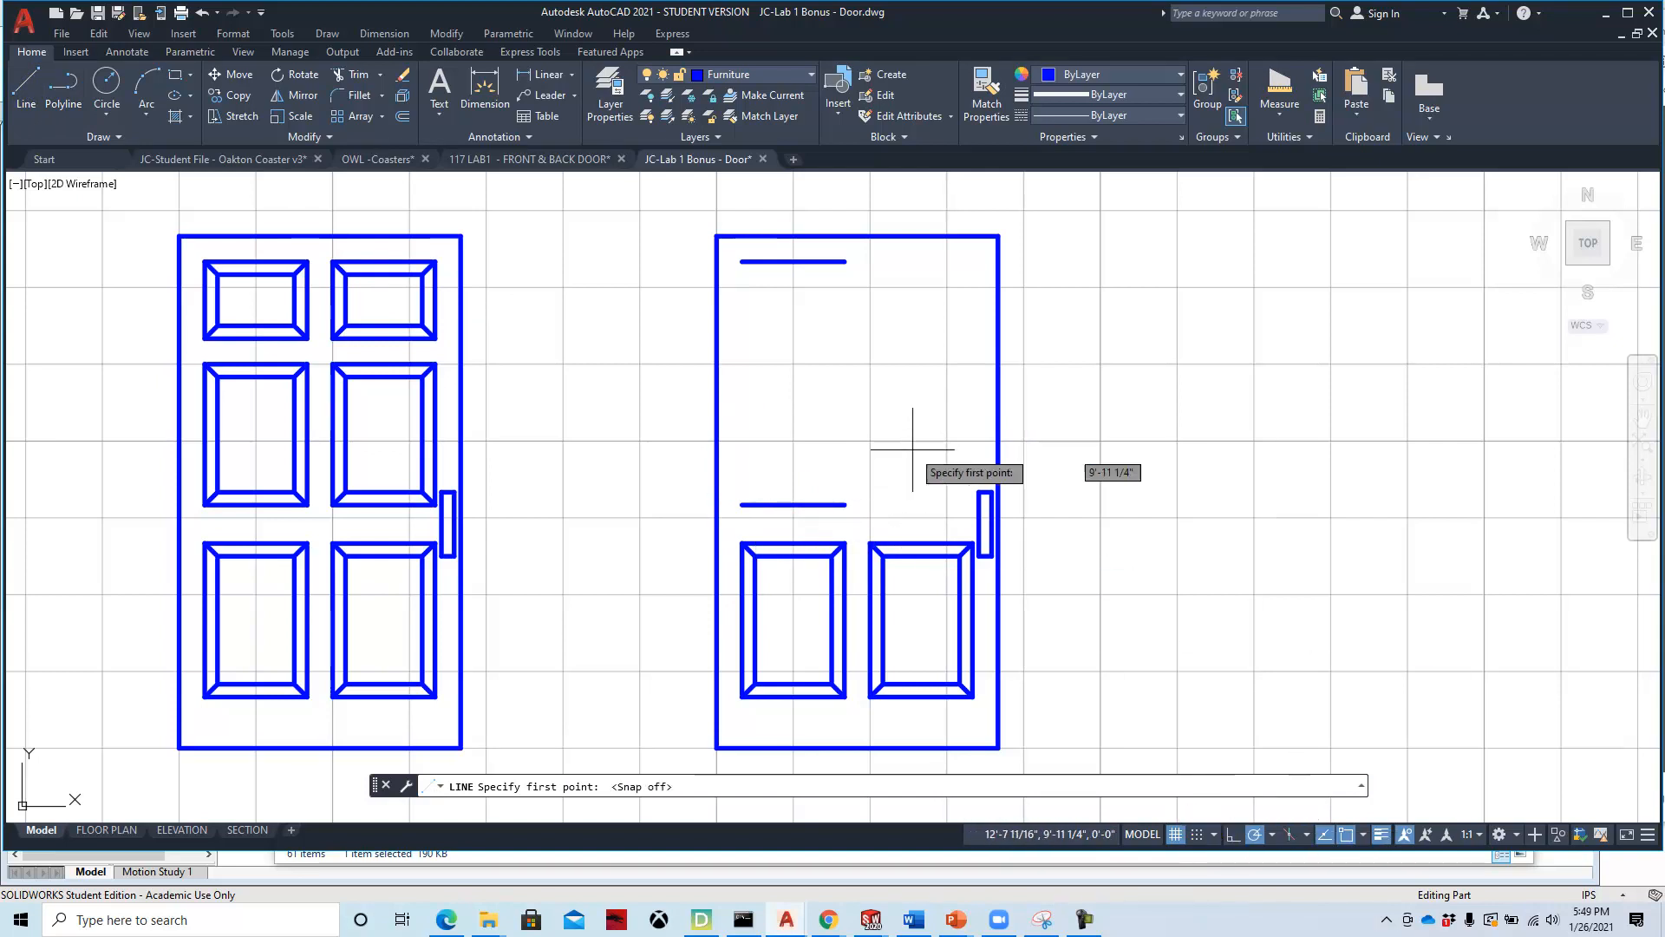
pyautogui.click(743, 504)
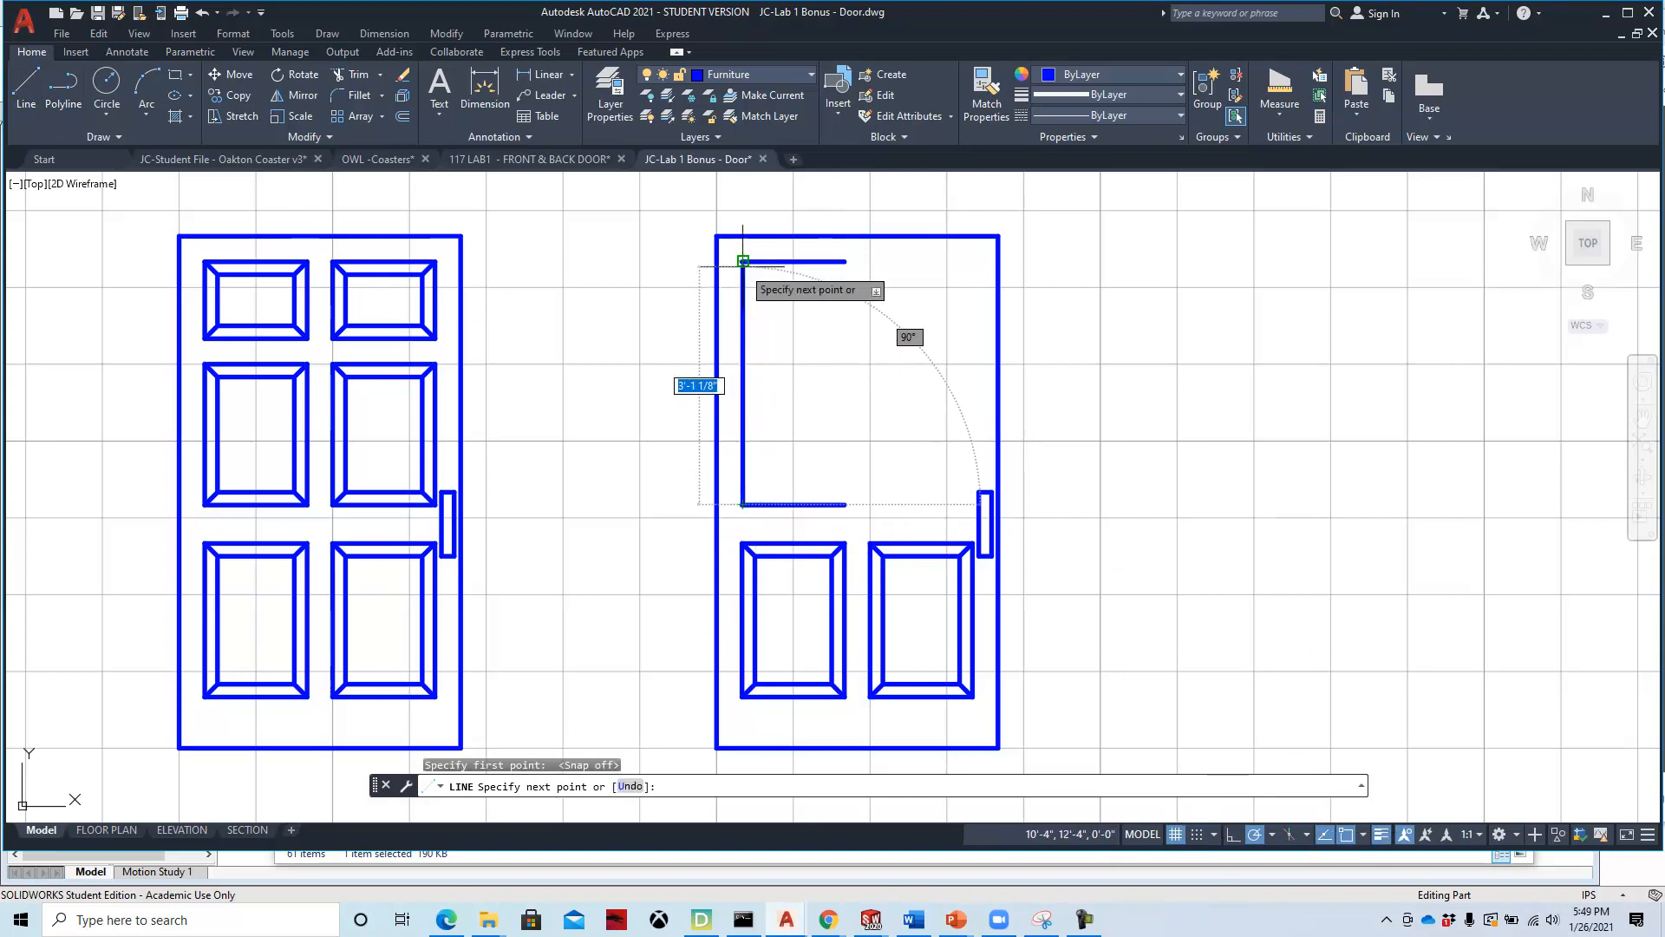
pyautogui.press('Escape')
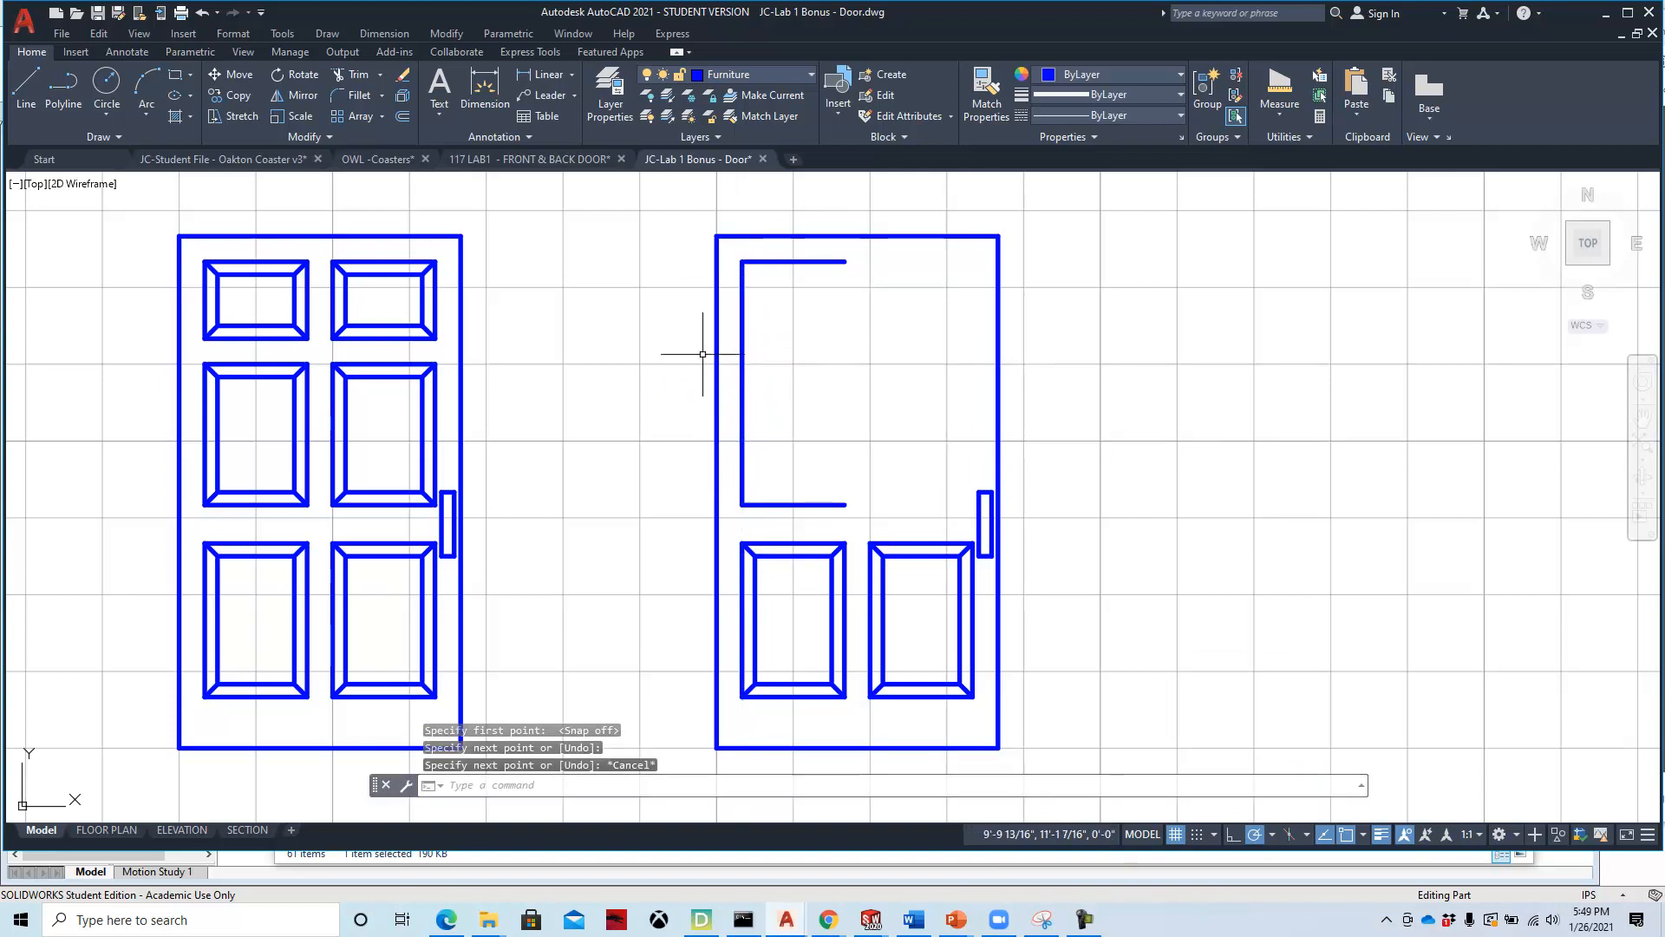
# Offset the window frame's left vertical line 3'-8" to the right.
pyautogui.click(403, 117)
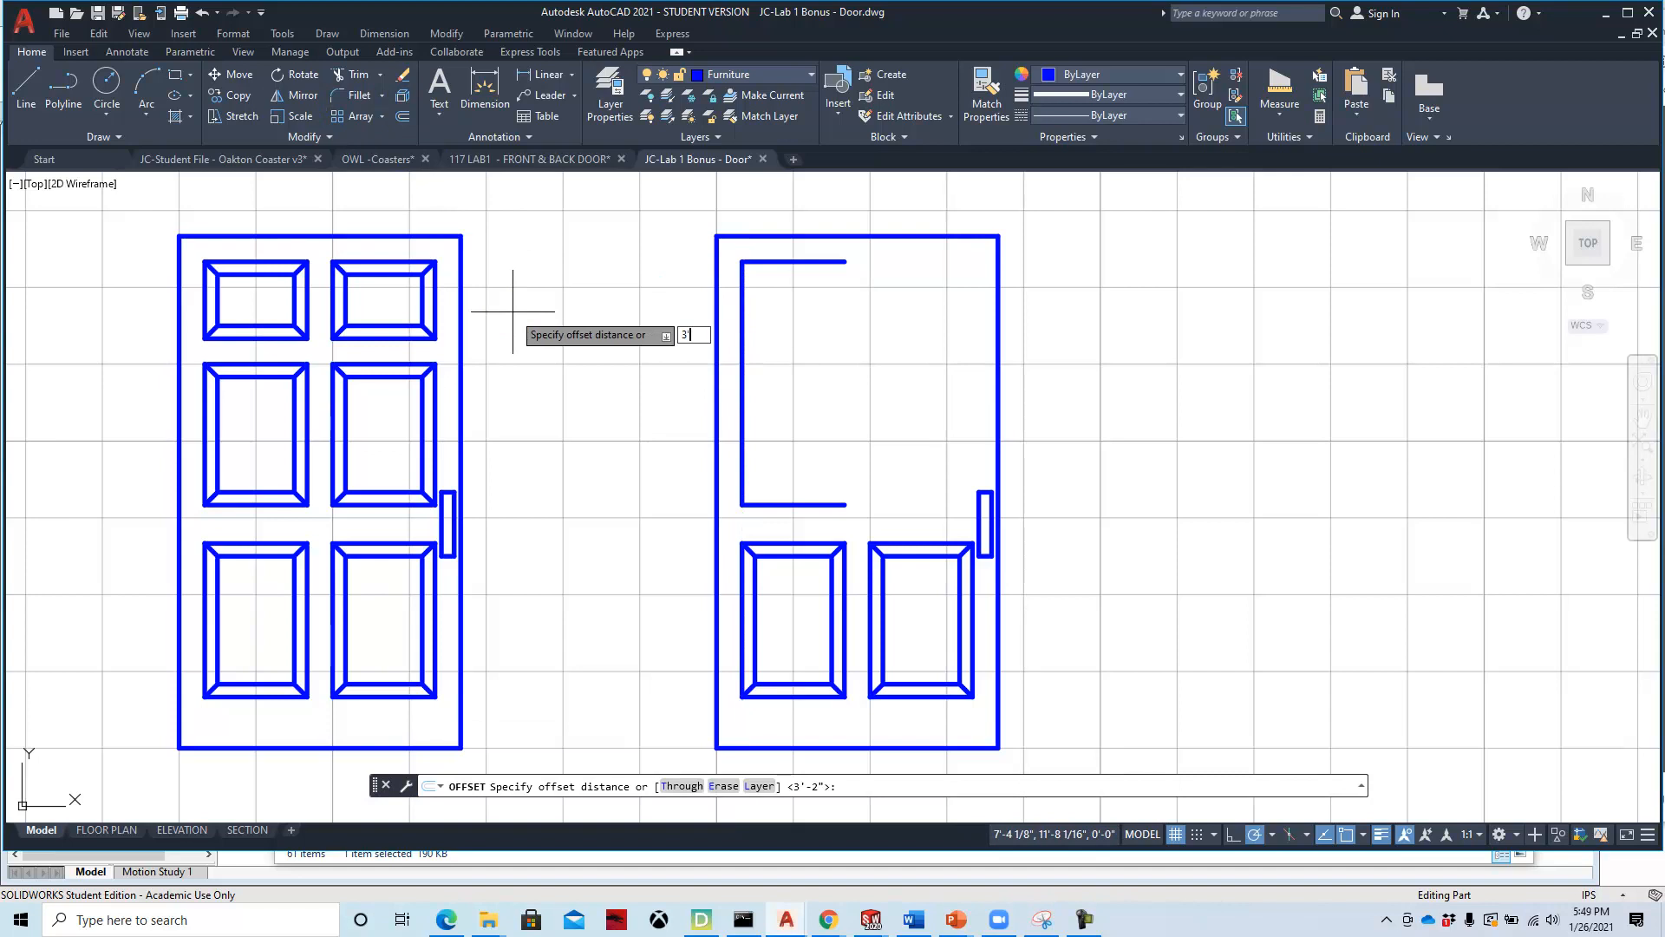
pyautogui.write("3'8")
pyautogui.press('Return')
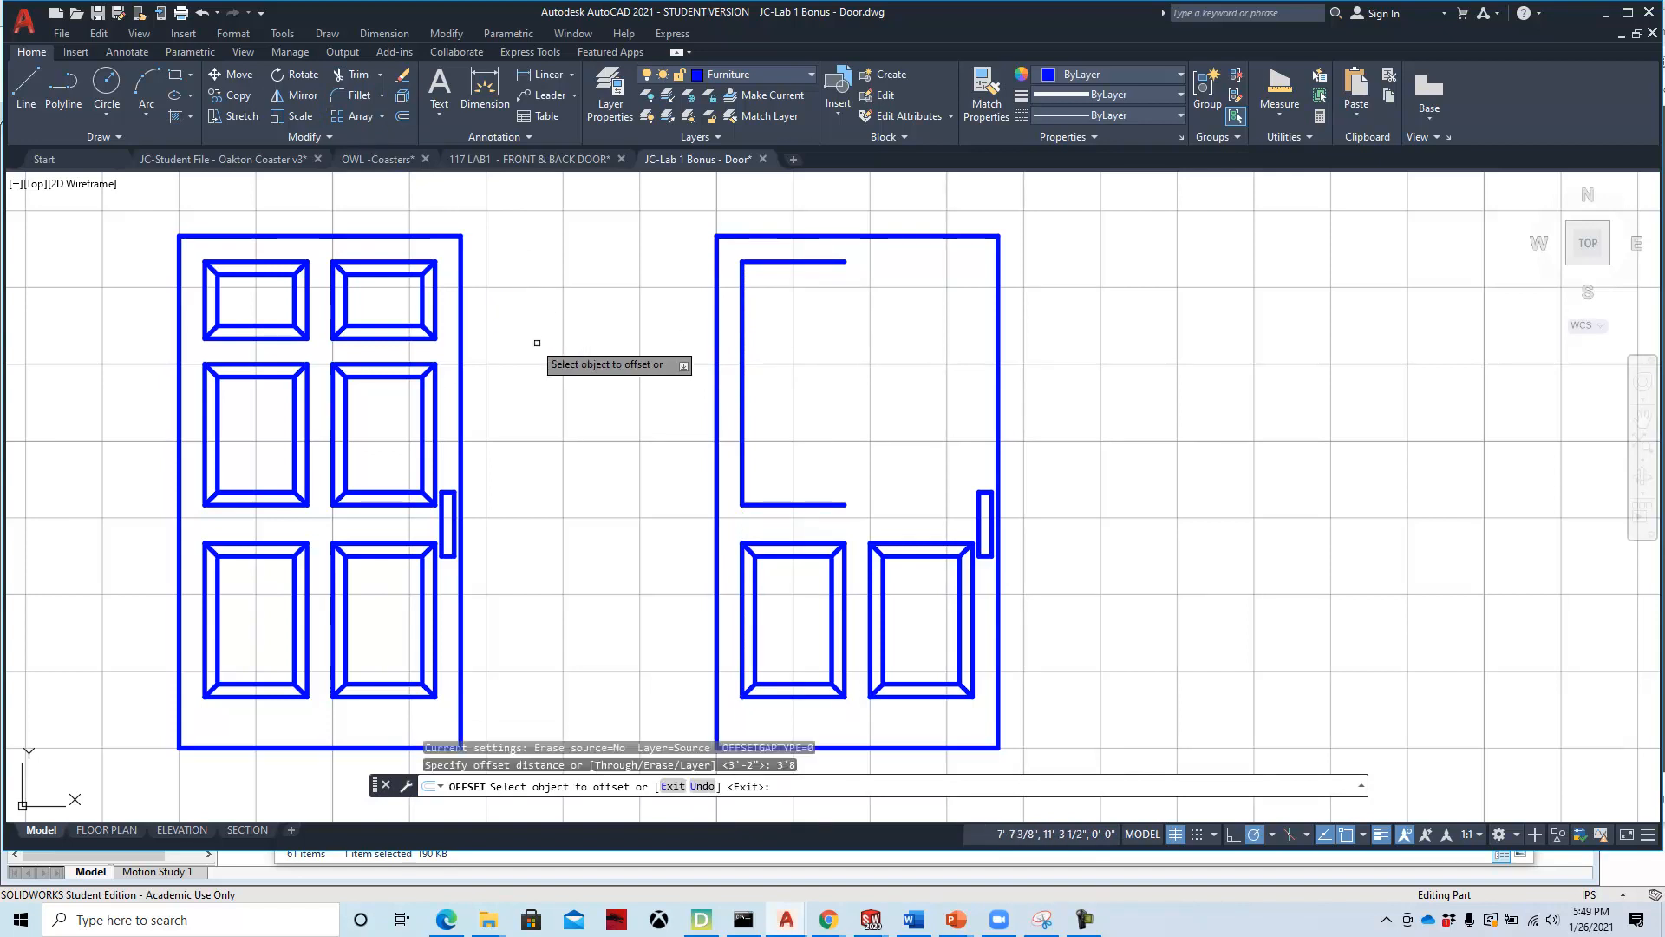
pyautogui.click(744, 389)
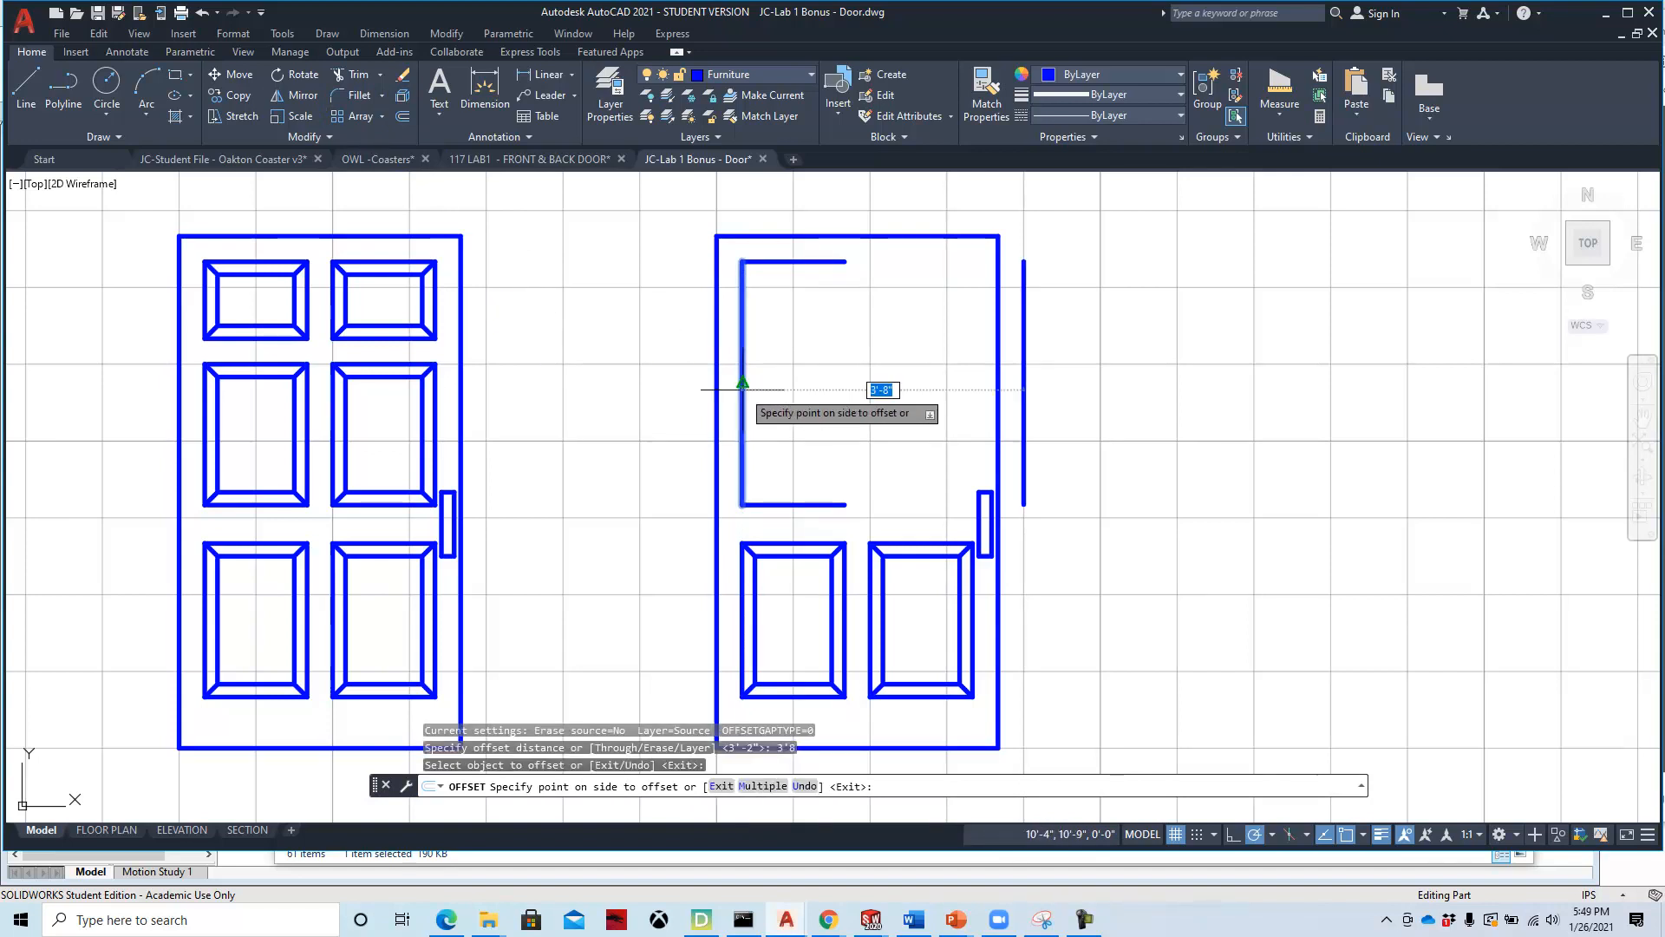
pyautogui.click(880, 393)
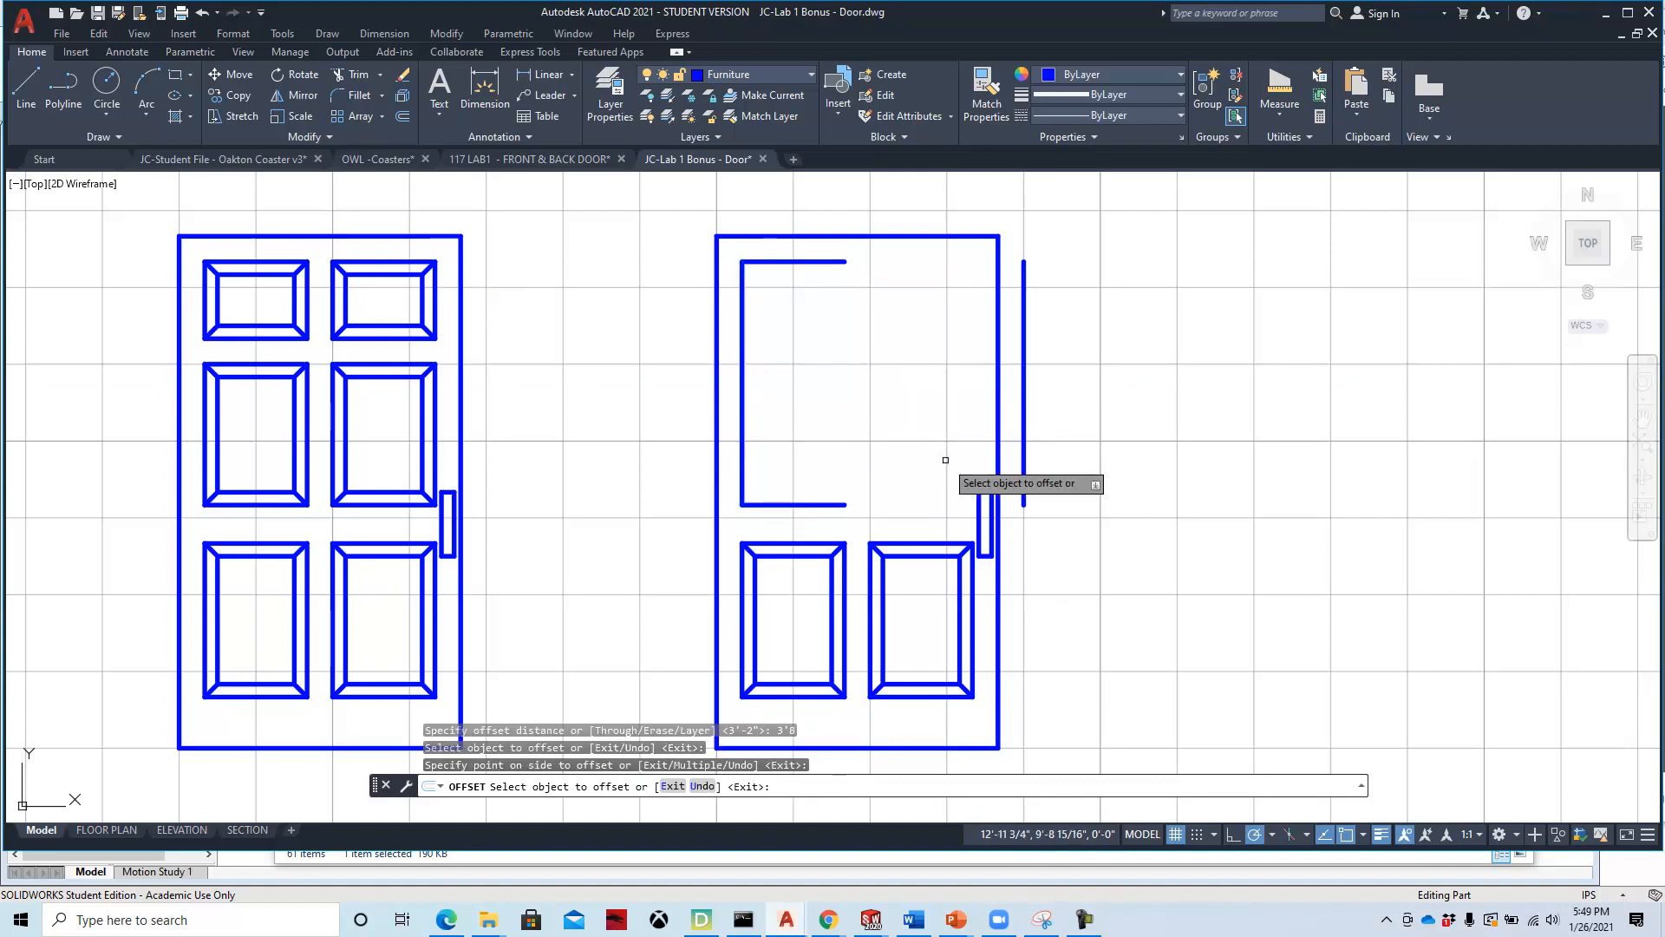
# Offset the window frame's left vertical line 3' to the right to form its right edge.
pyautogui.moveTo(878, 425); pyautogui.dragTo(902, 496, button='middle')
pyautogui.scroll(2, 902, 496)
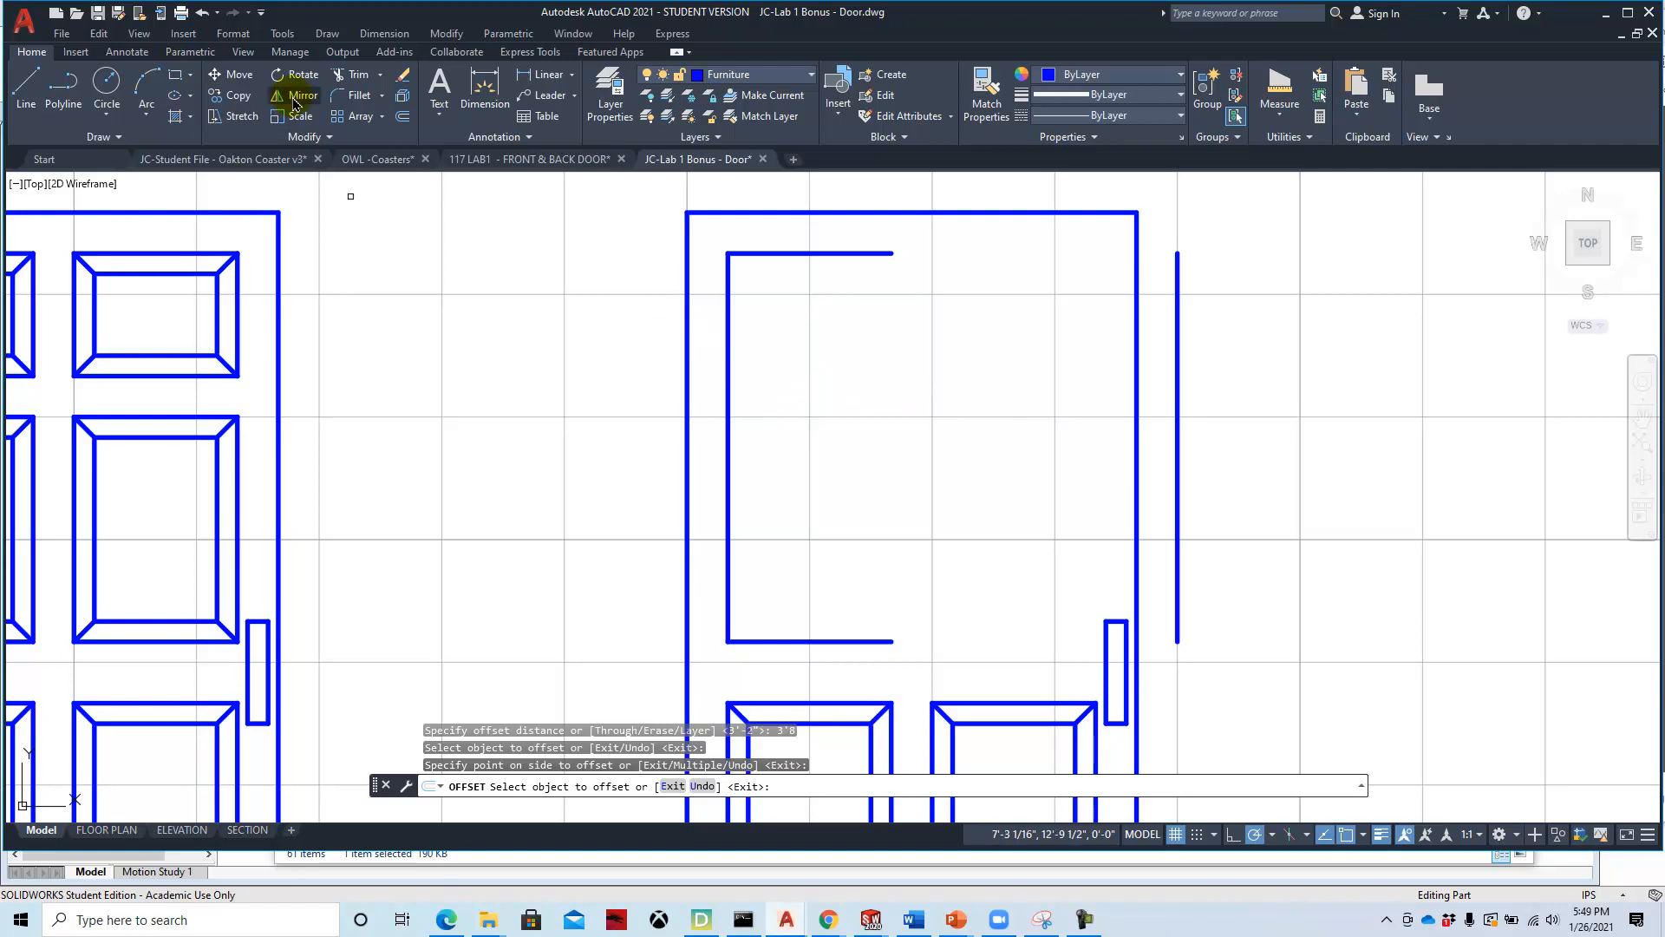
pyautogui.click(403, 118)
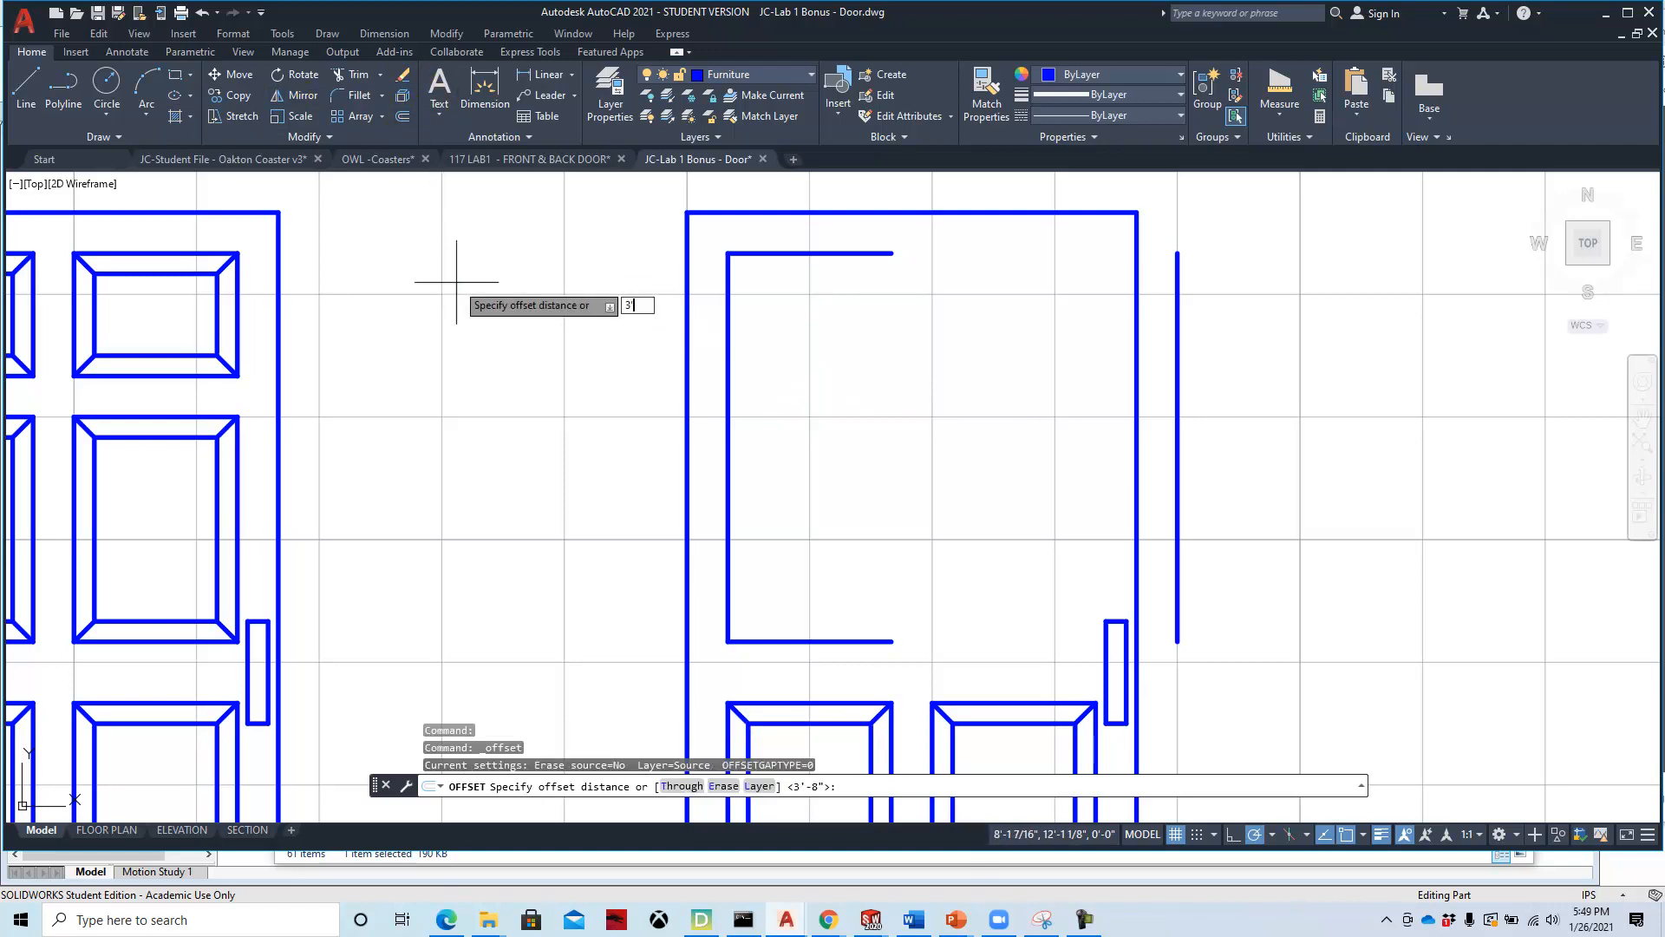
pyautogui.write("3'")
pyautogui.press('Return')
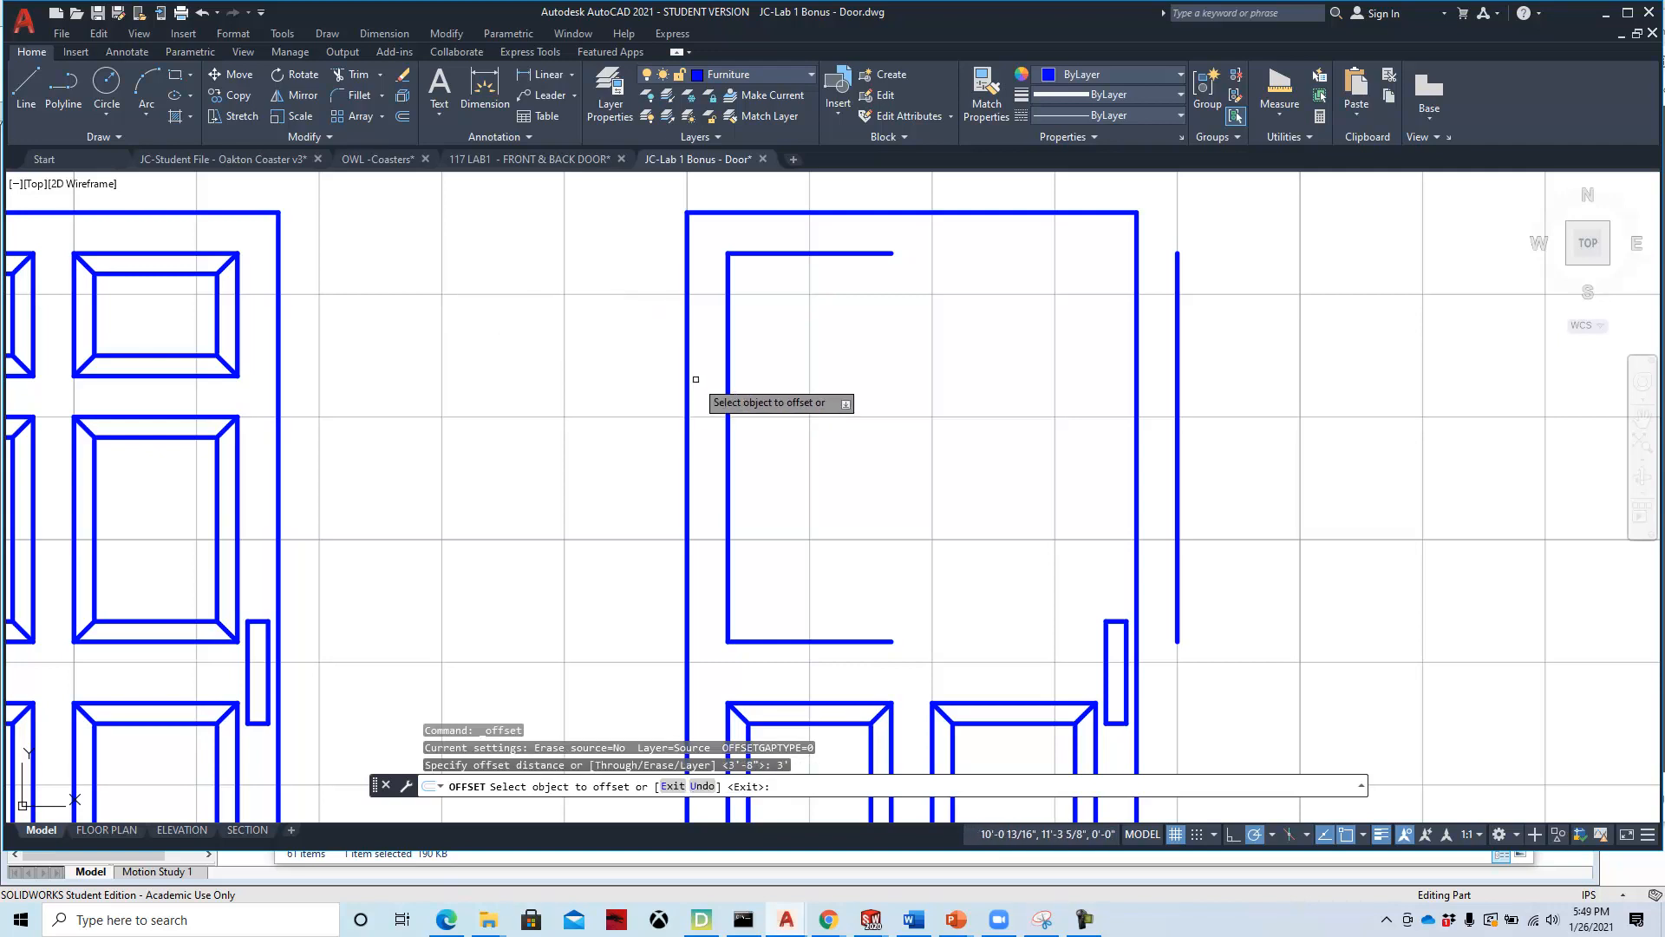
pyautogui.click(733, 380)
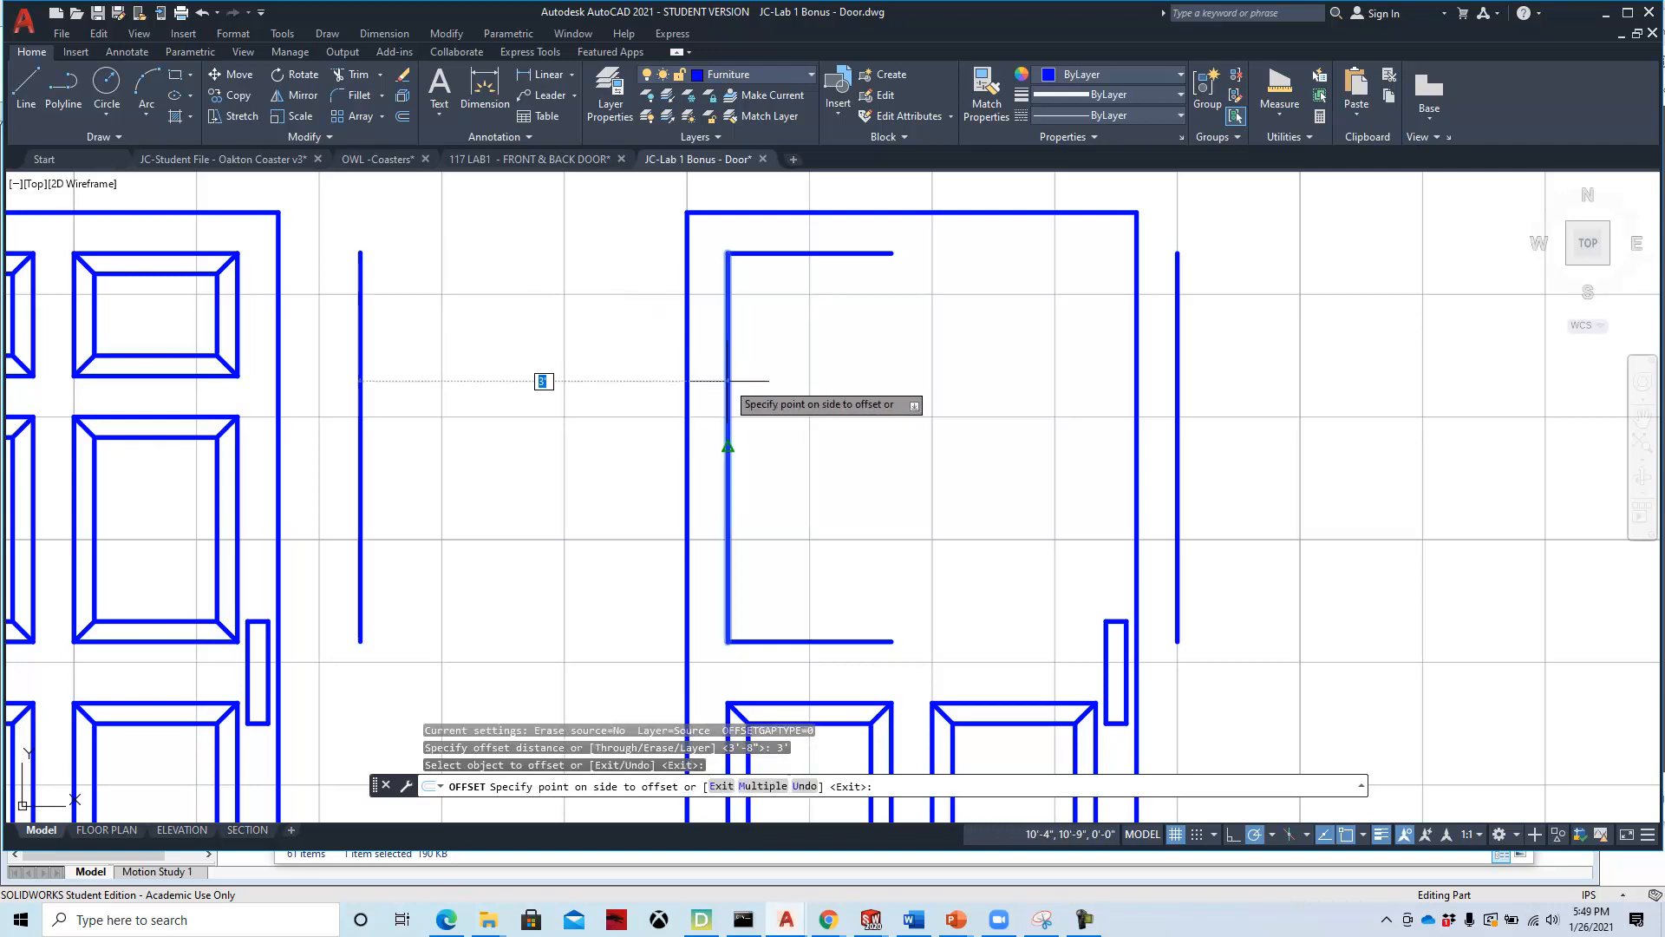
pyautogui.click(902, 395)
pyautogui.press('Escape')
# Erase the stray vertical line outside the second door's right edge.
pyautogui.click(1226, 312)
pyautogui.click(1161, 410)
pyautogui.click(403, 76)
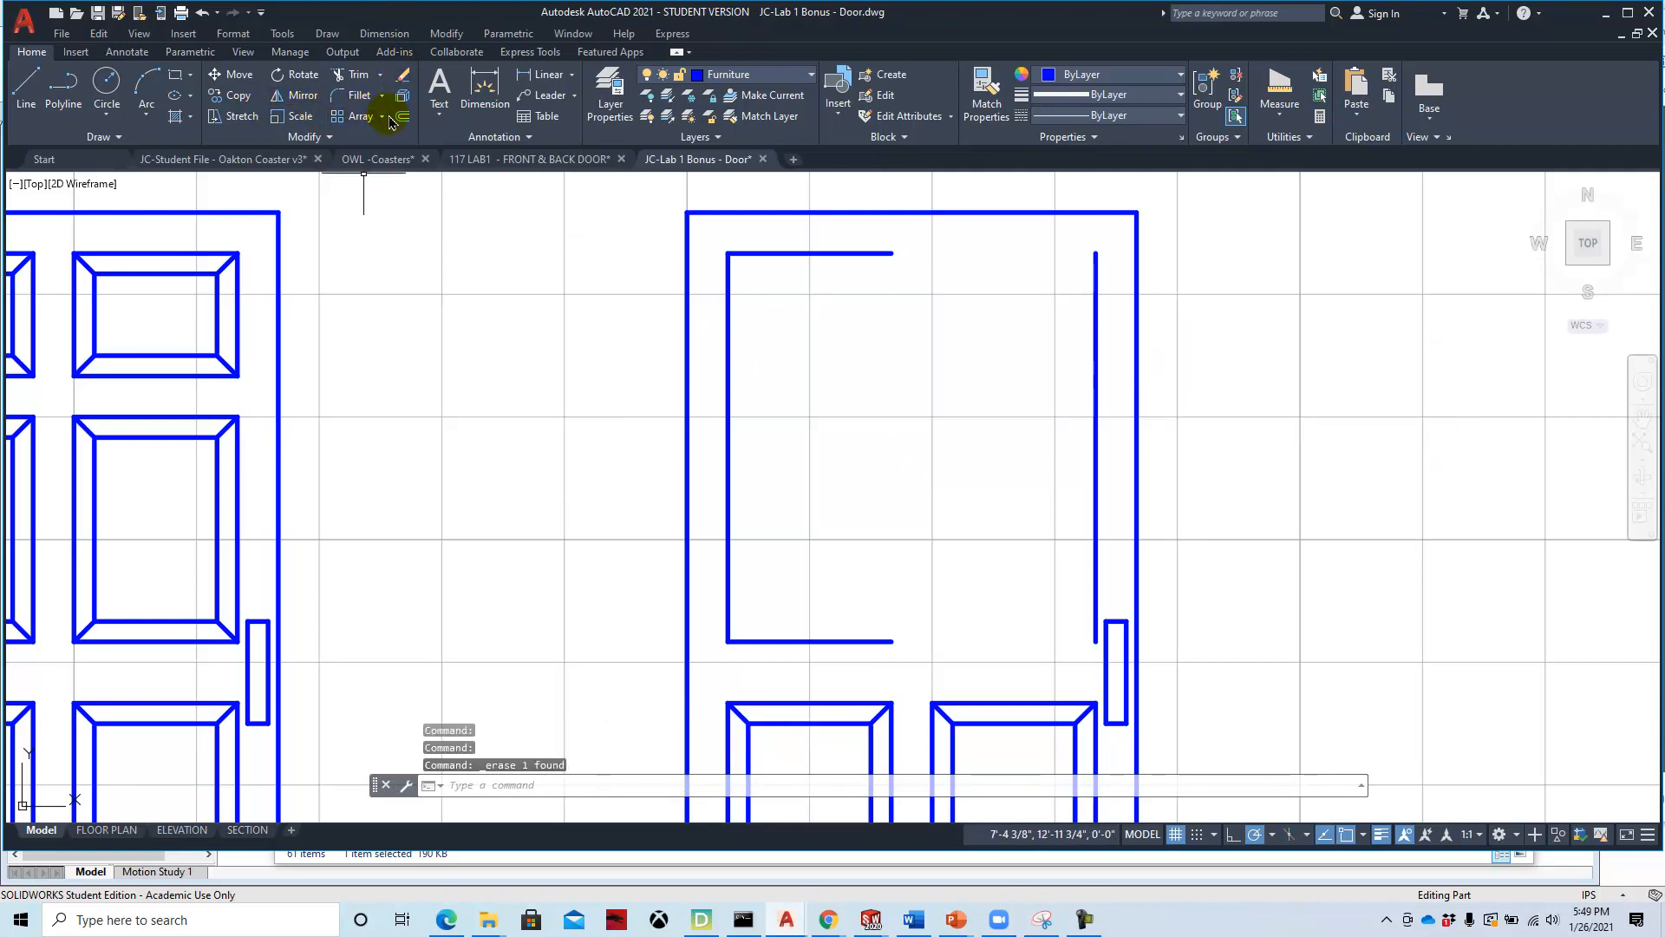
# Fillet the window frame's upper-right and lower-right corners with zero radius to close the rectangle.
pyautogui.click(354, 95)
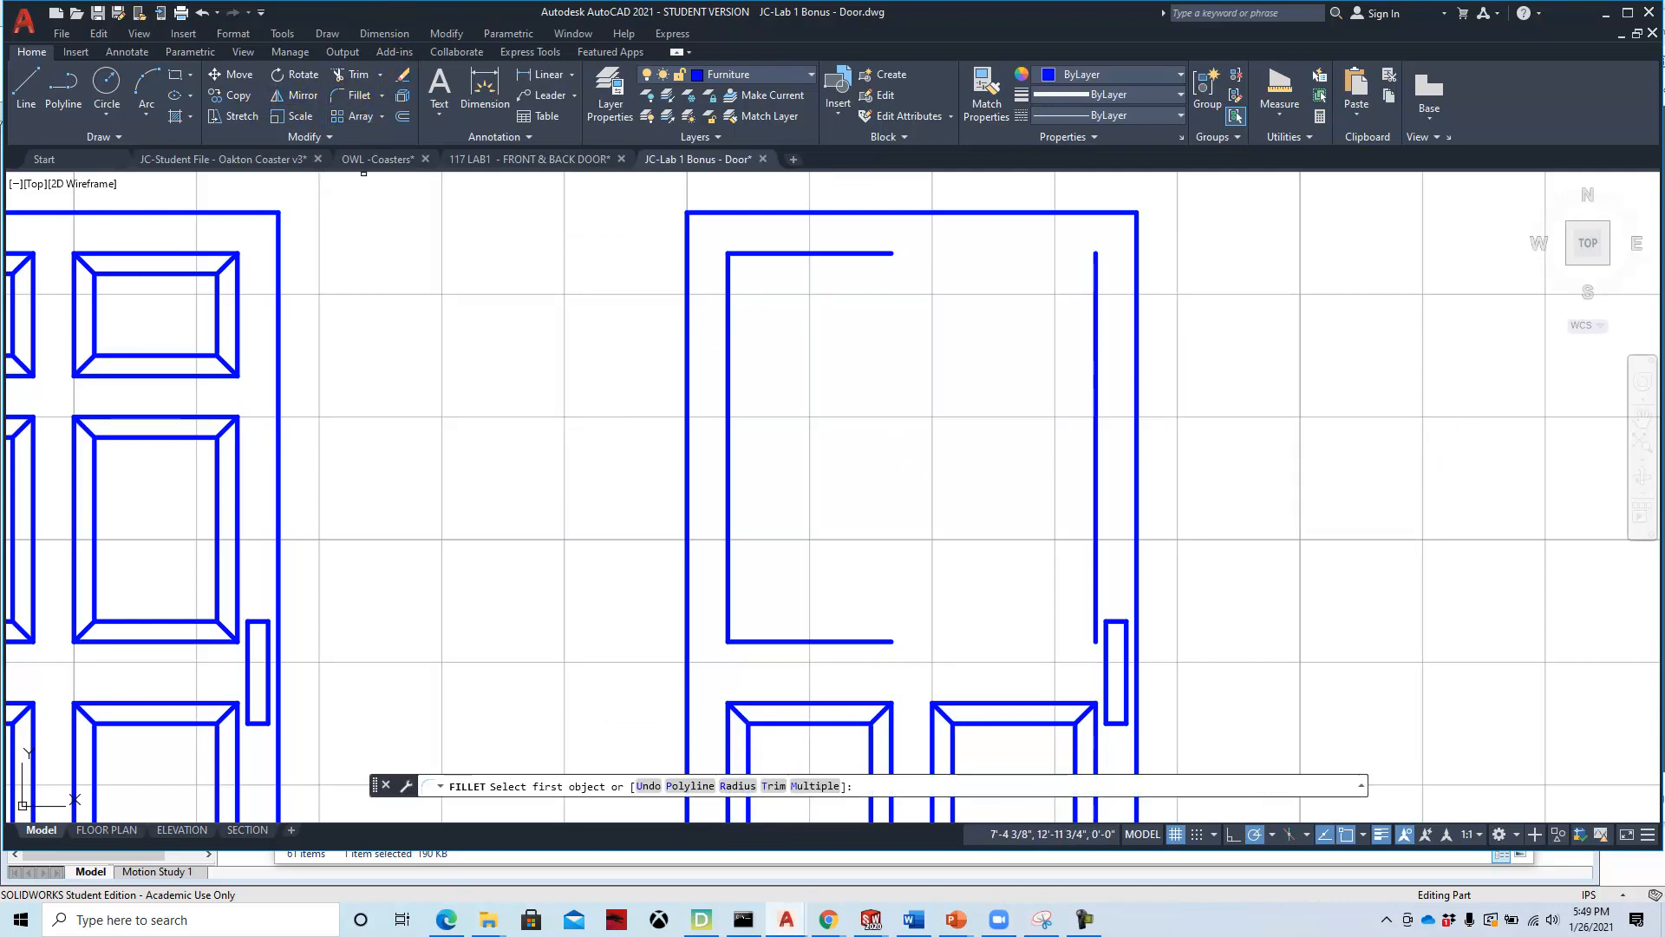
pyautogui.click(870, 255)
pyautogui.click(1094, 376)
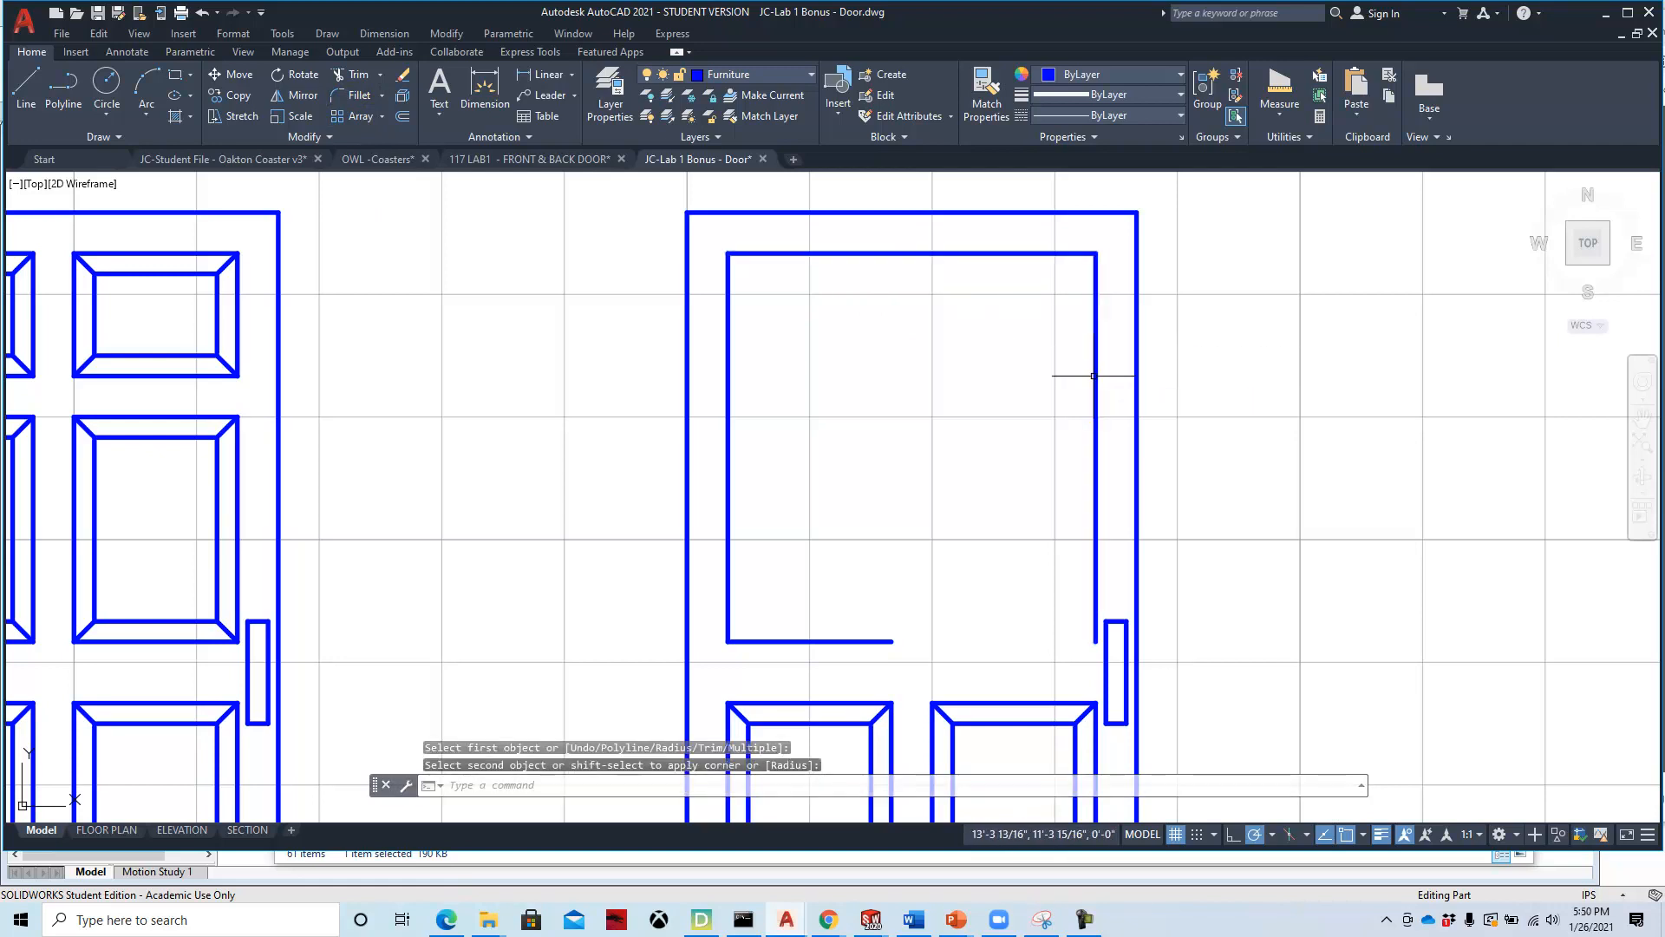
pyautogui.rightClick(1028, 439)
pyautogui.click(1054, 449)
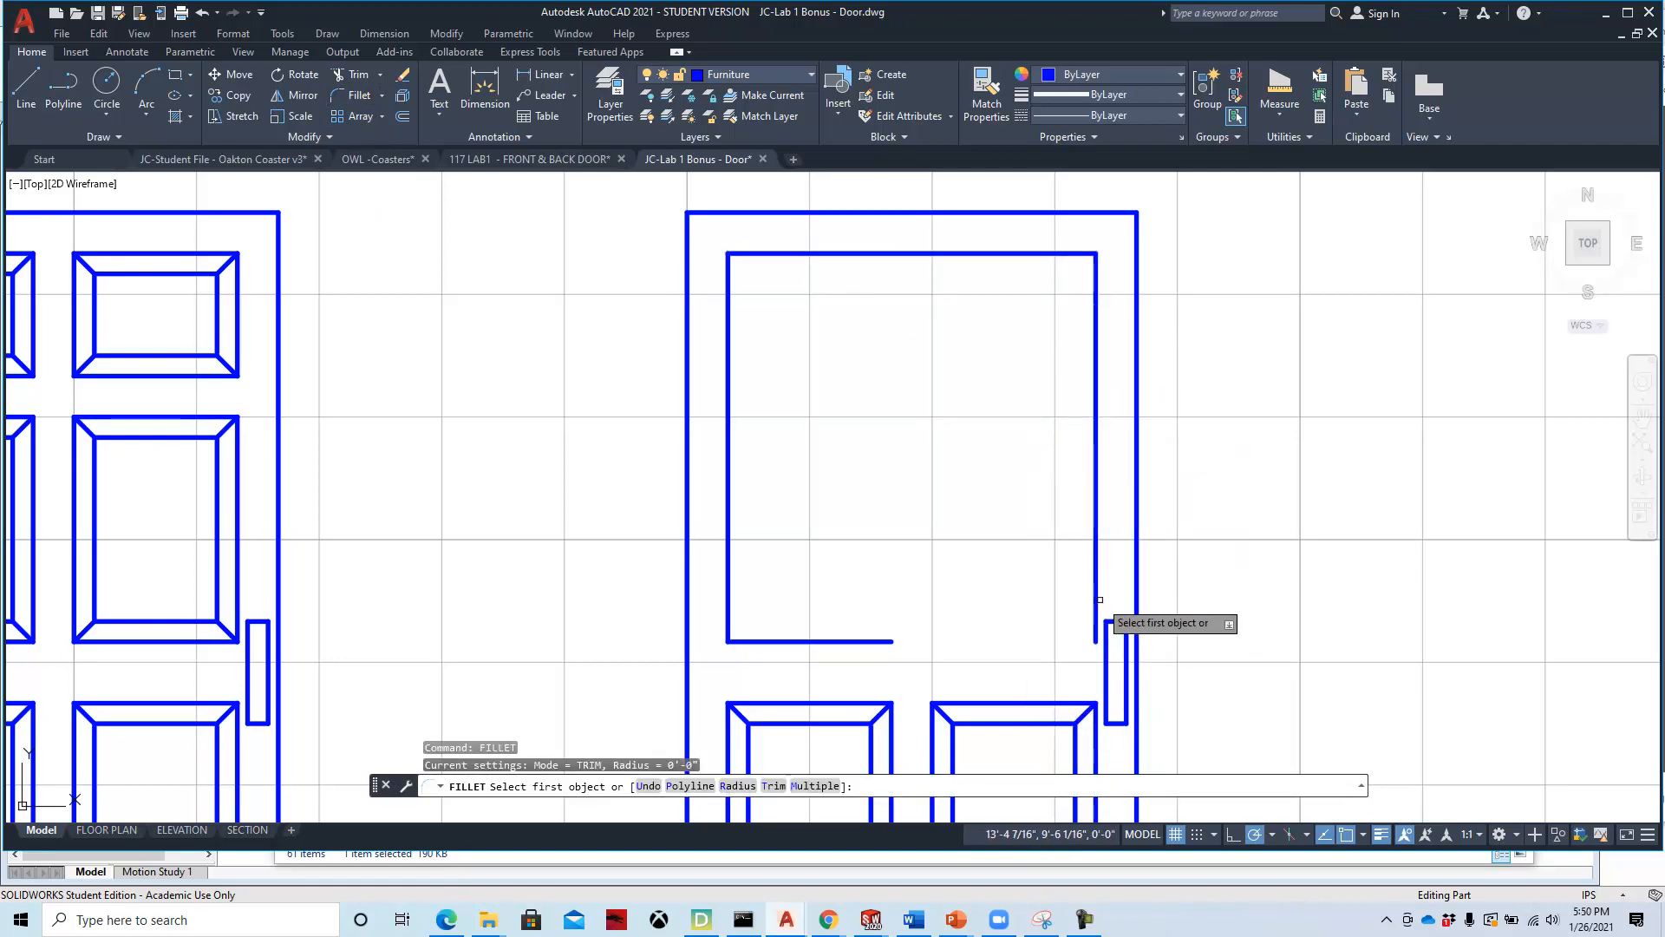
pyautogui.click(1098, 599)
pyautogui.click(891, 641)
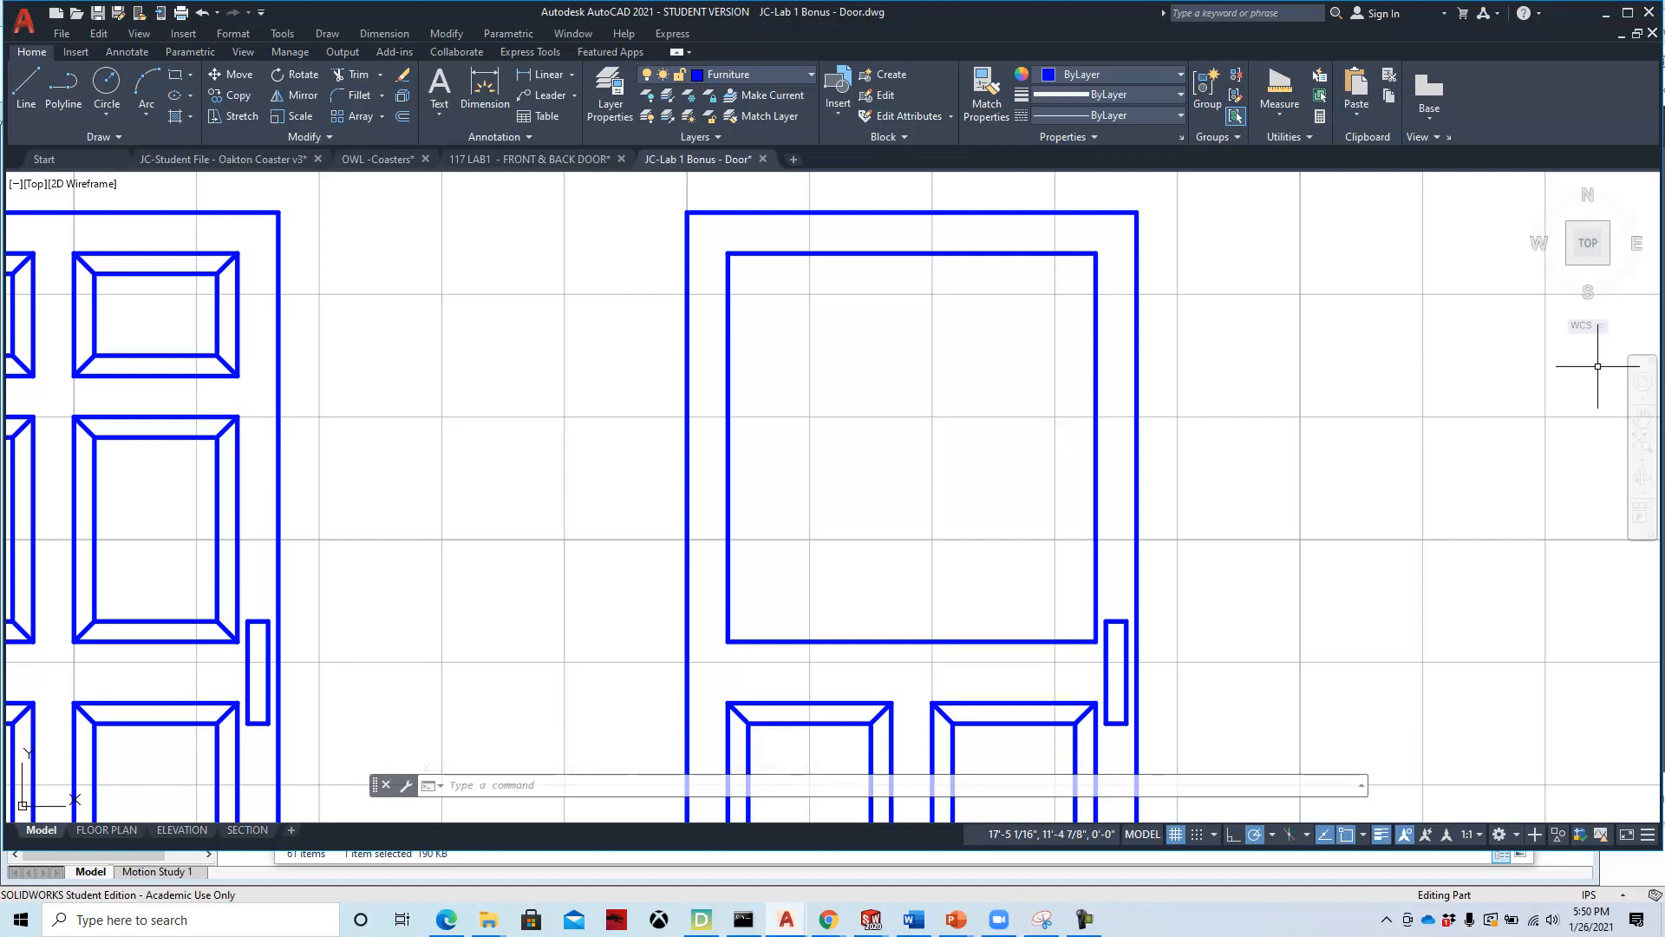
# Examine the back door's window pane and frame dimensions enlarged in the browser's Front Door PDF and return to the AutoCAD drawing.
pyautogui.moveTo(1664, 9)
pyautogui.mouseDown()
pyautogui.moveTo(1276, 9)
pyautogui.moveTo(1223, 35)
pyautogui.mouseUp()
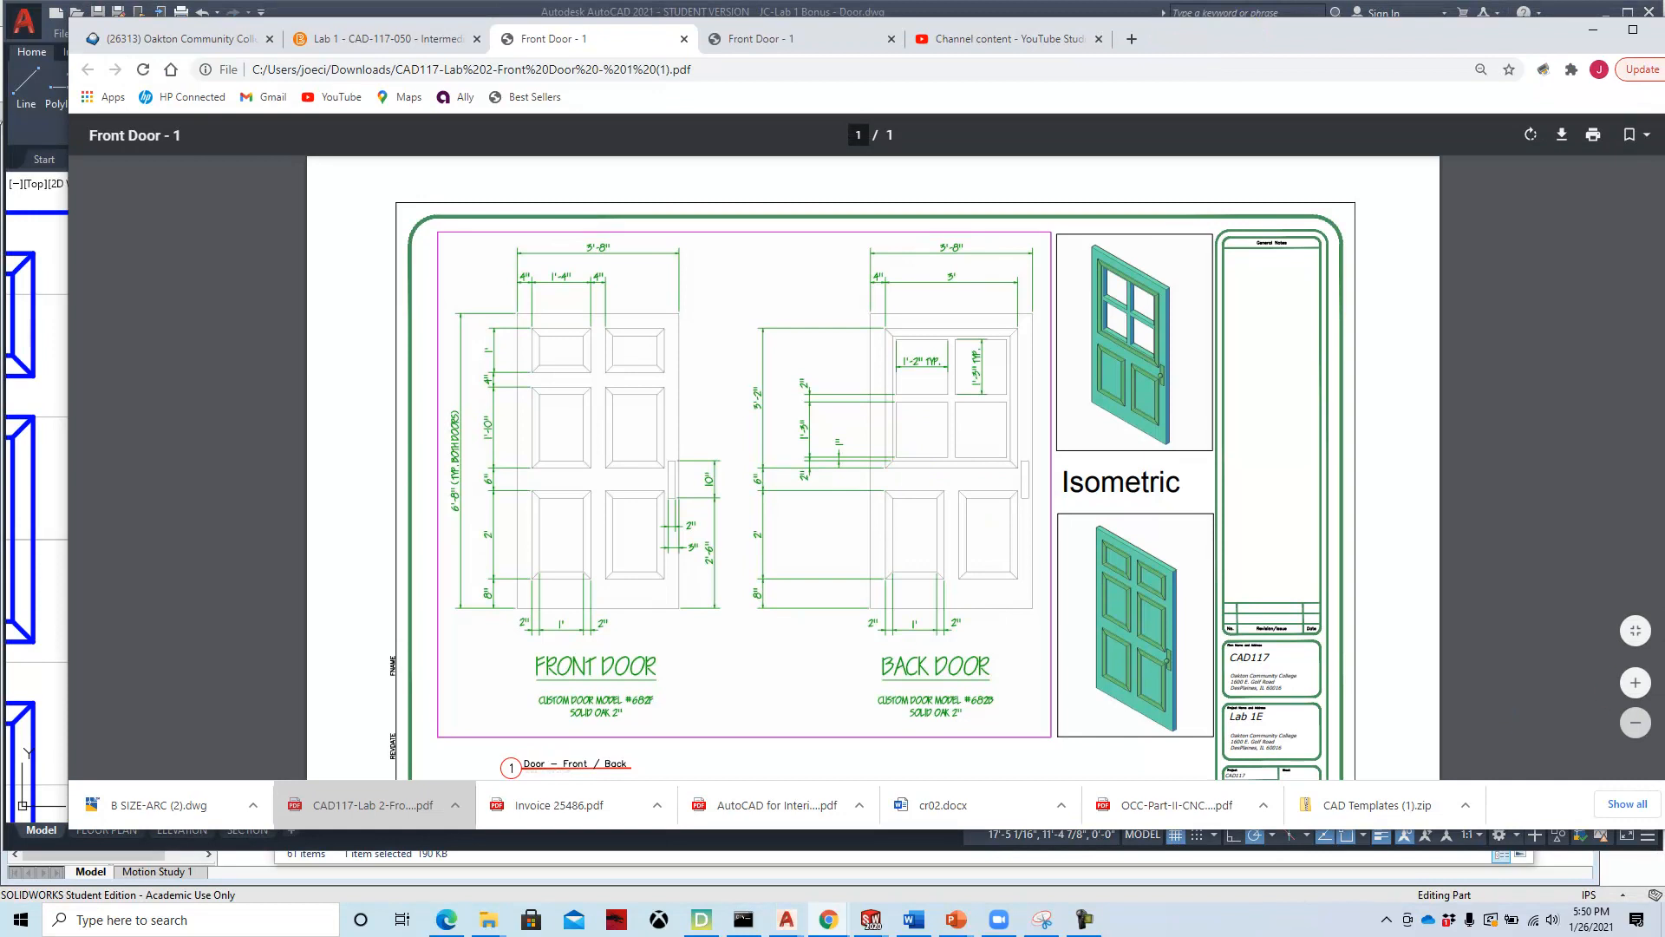
pyautogui.click(1636, 683)
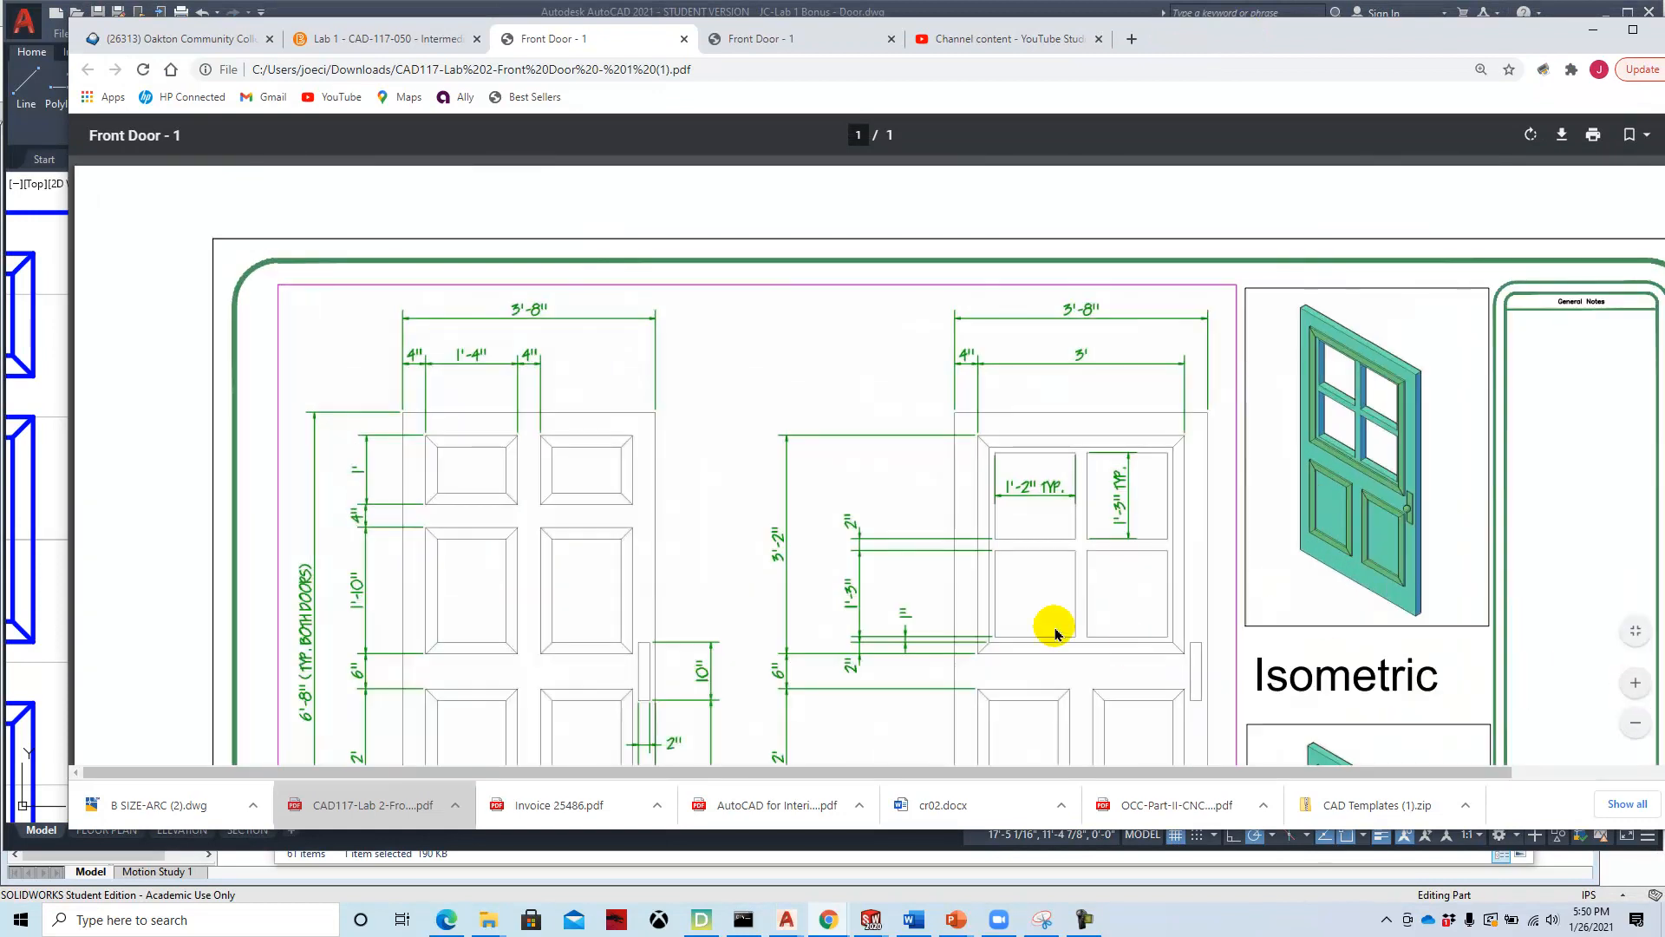
pyautogui.scroll(-1, 969, 633)
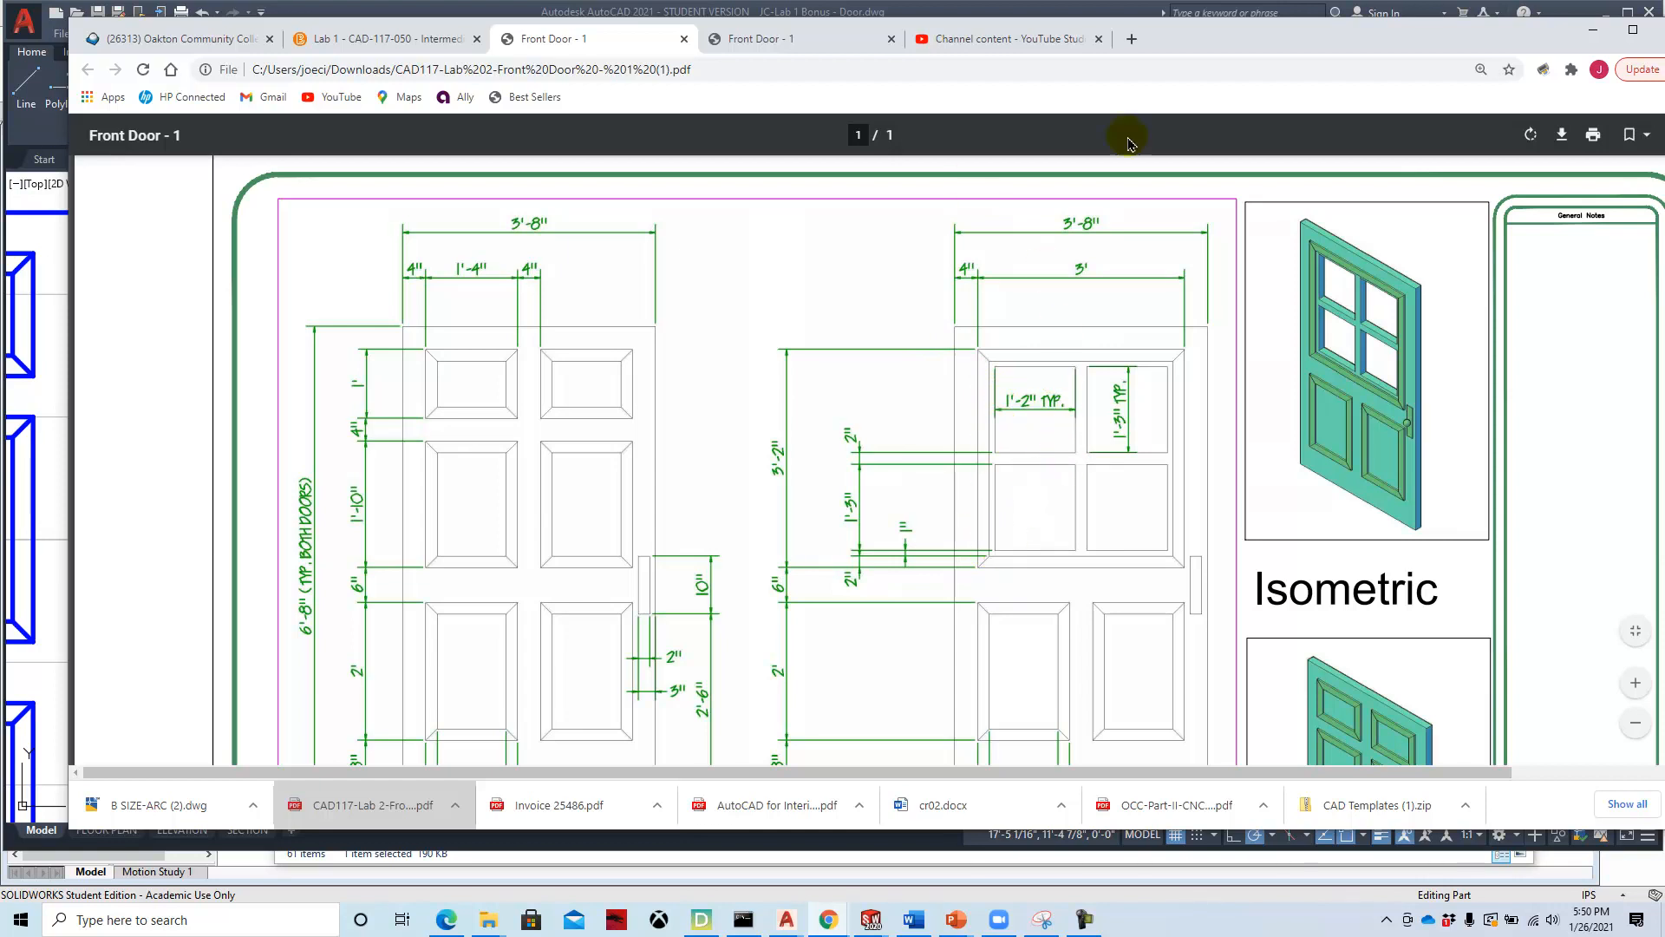
pyautogui.moveTo(1189, 35); pyautogui.dragTo(1664, 27)
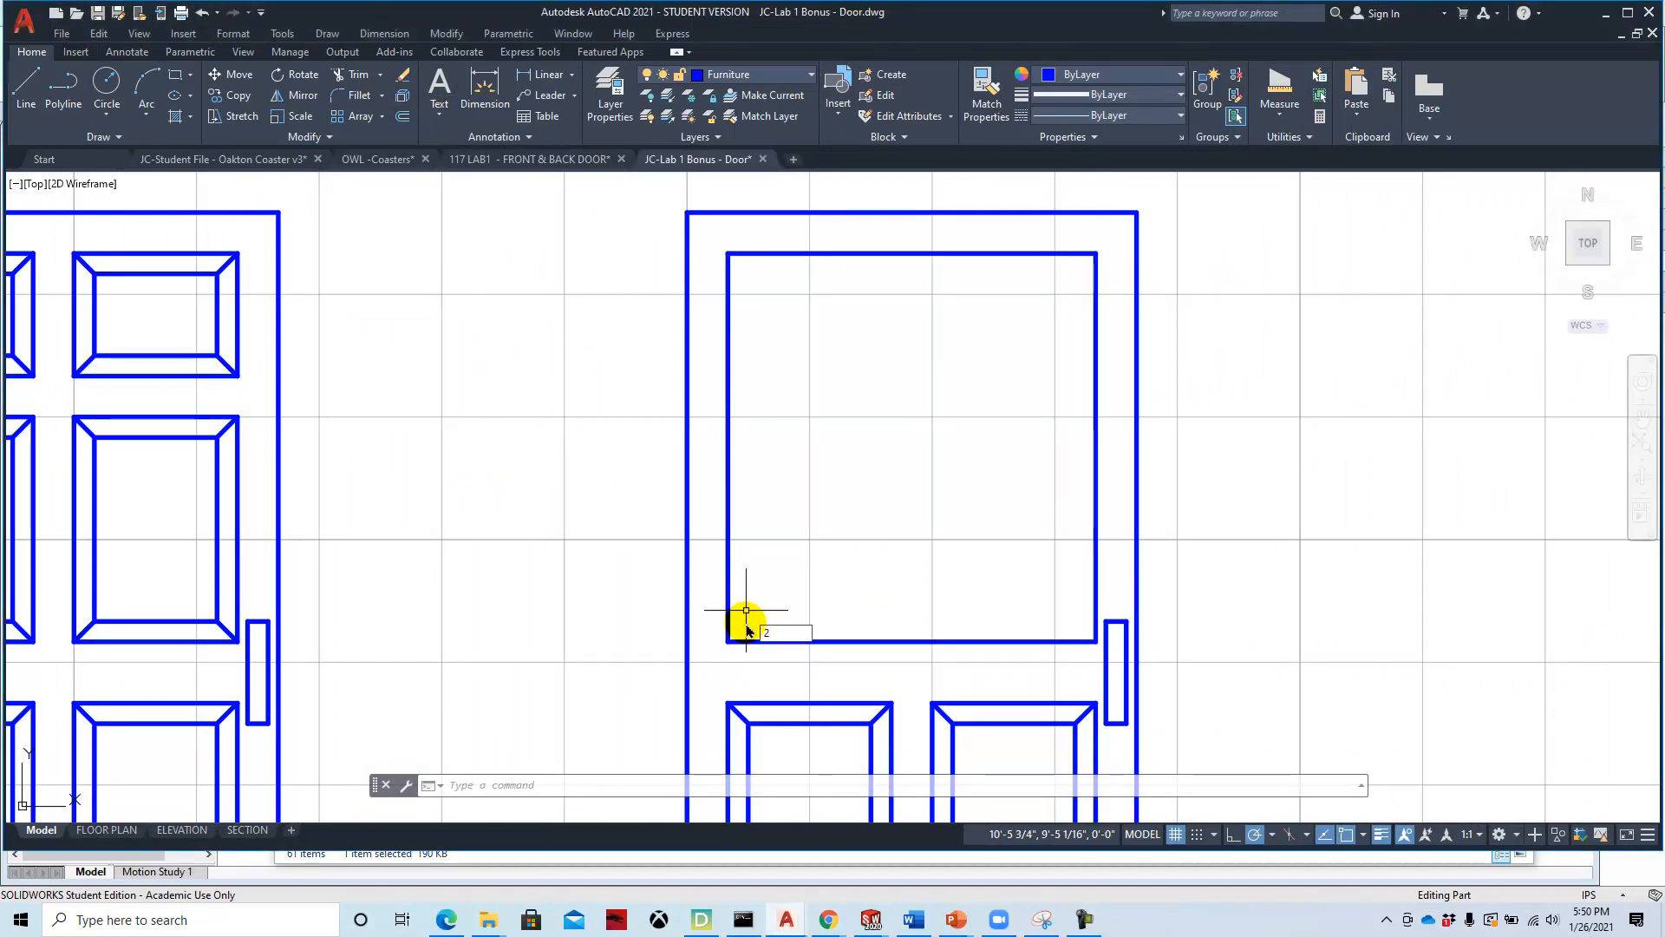
# Offset the window frame's left edge 2" inward.
pyautogui.press('Return')
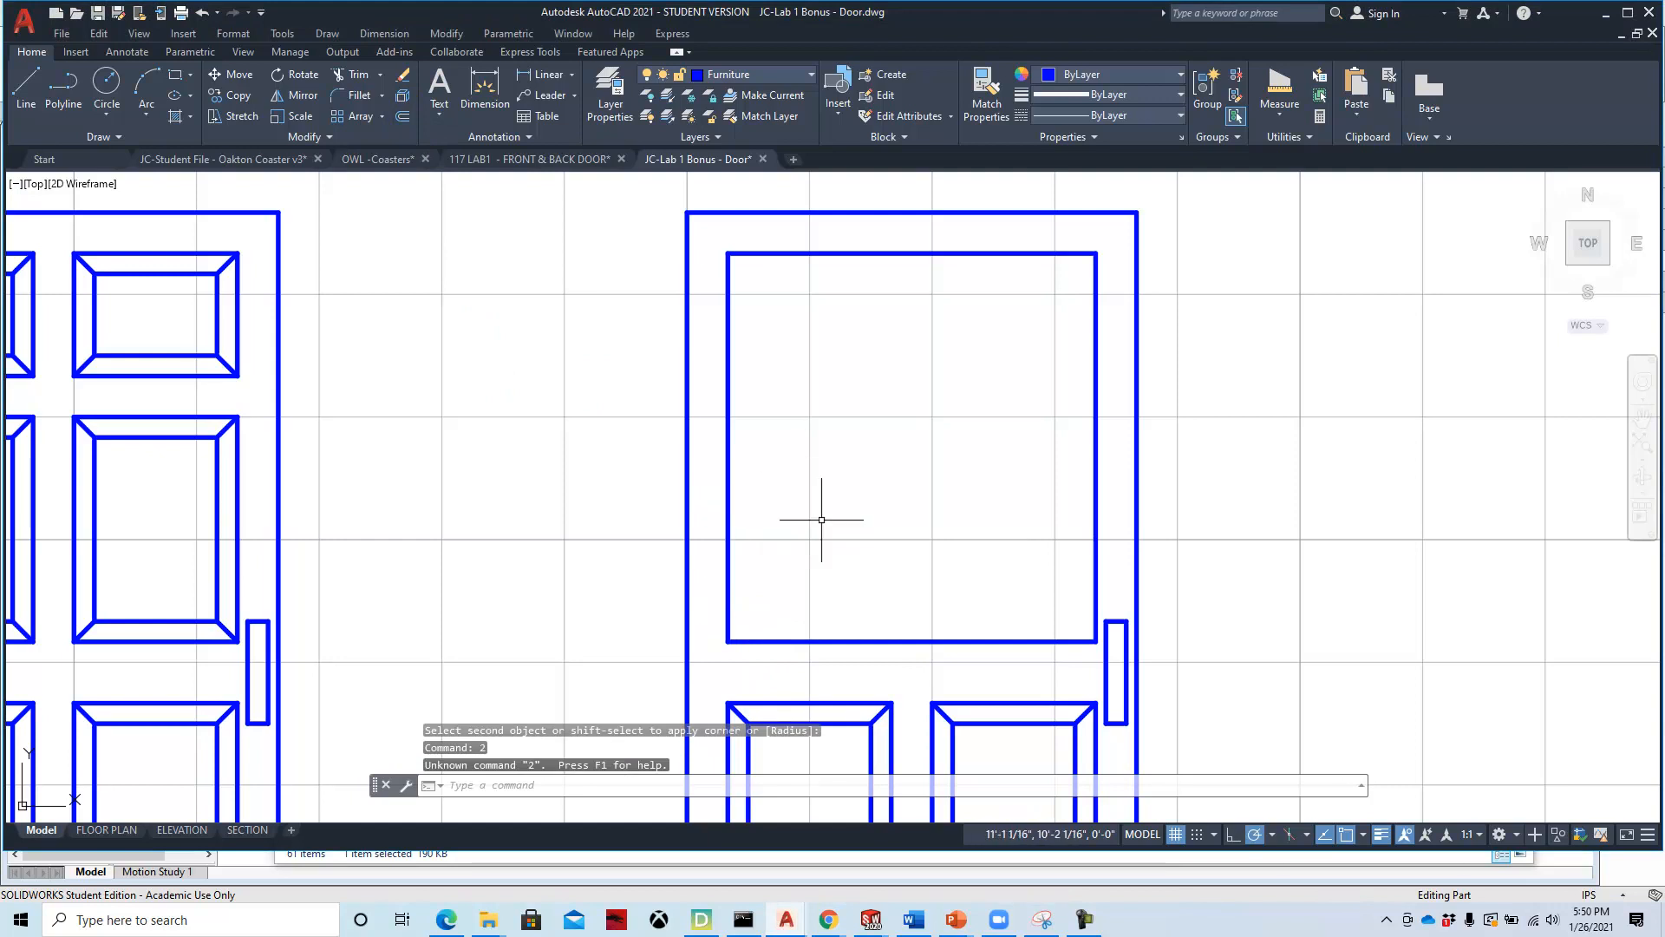
pyautogui.click(401, 119)
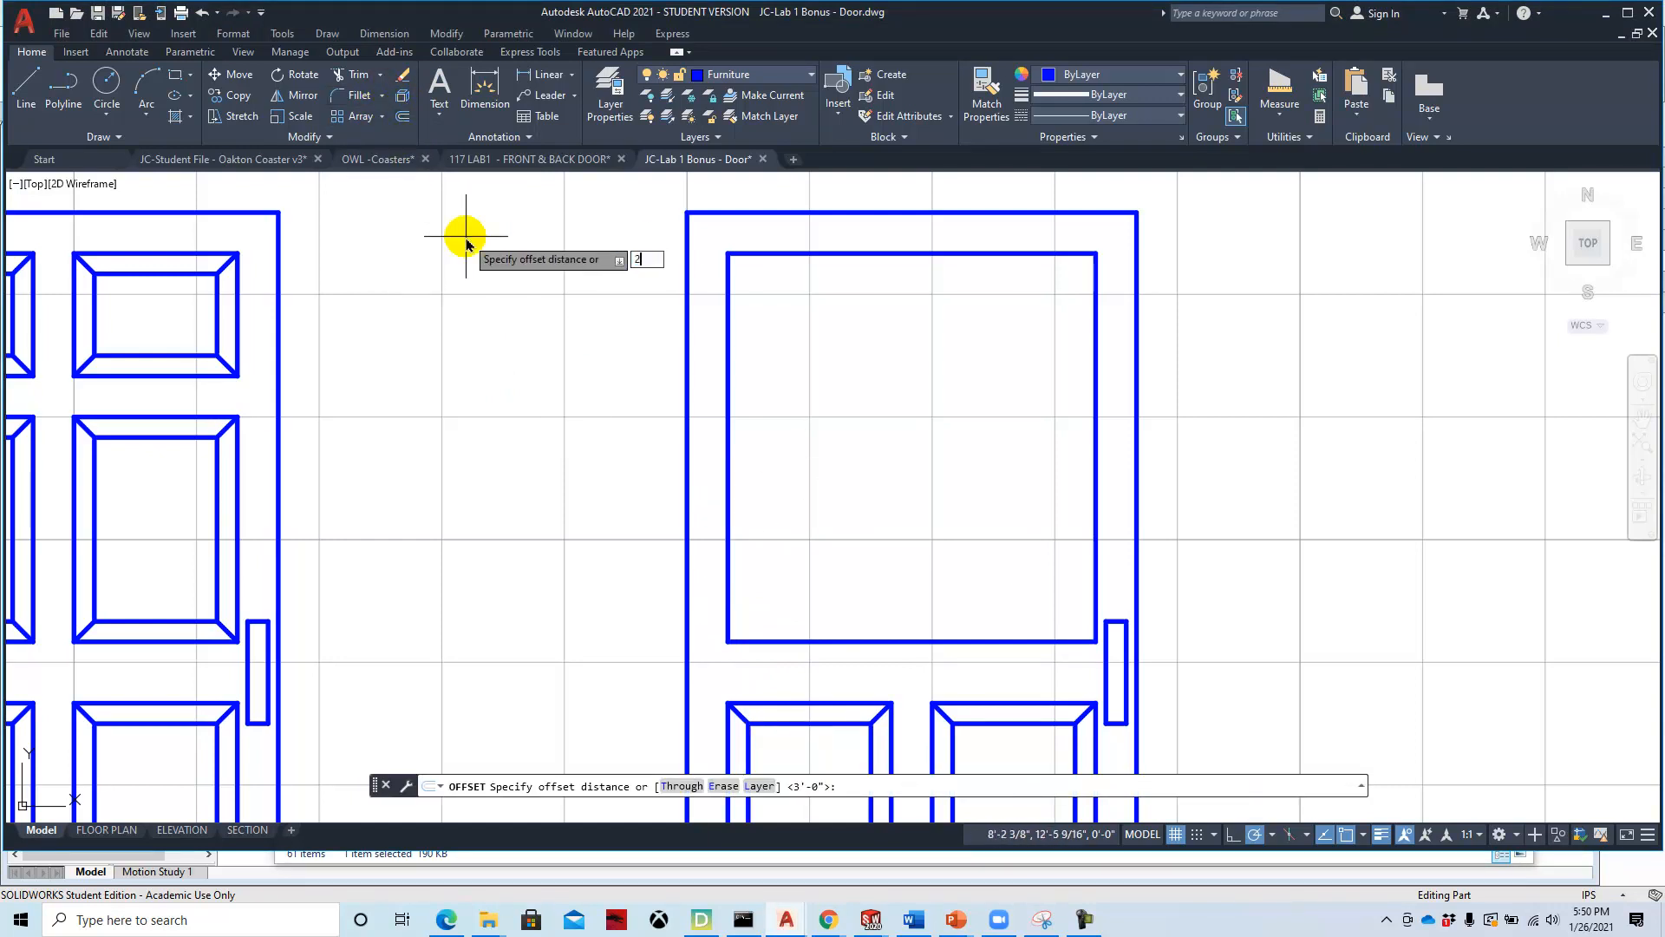
pyautogui.write('2')
pyautogui.press('Return')
pyautogui.click(728, 453)
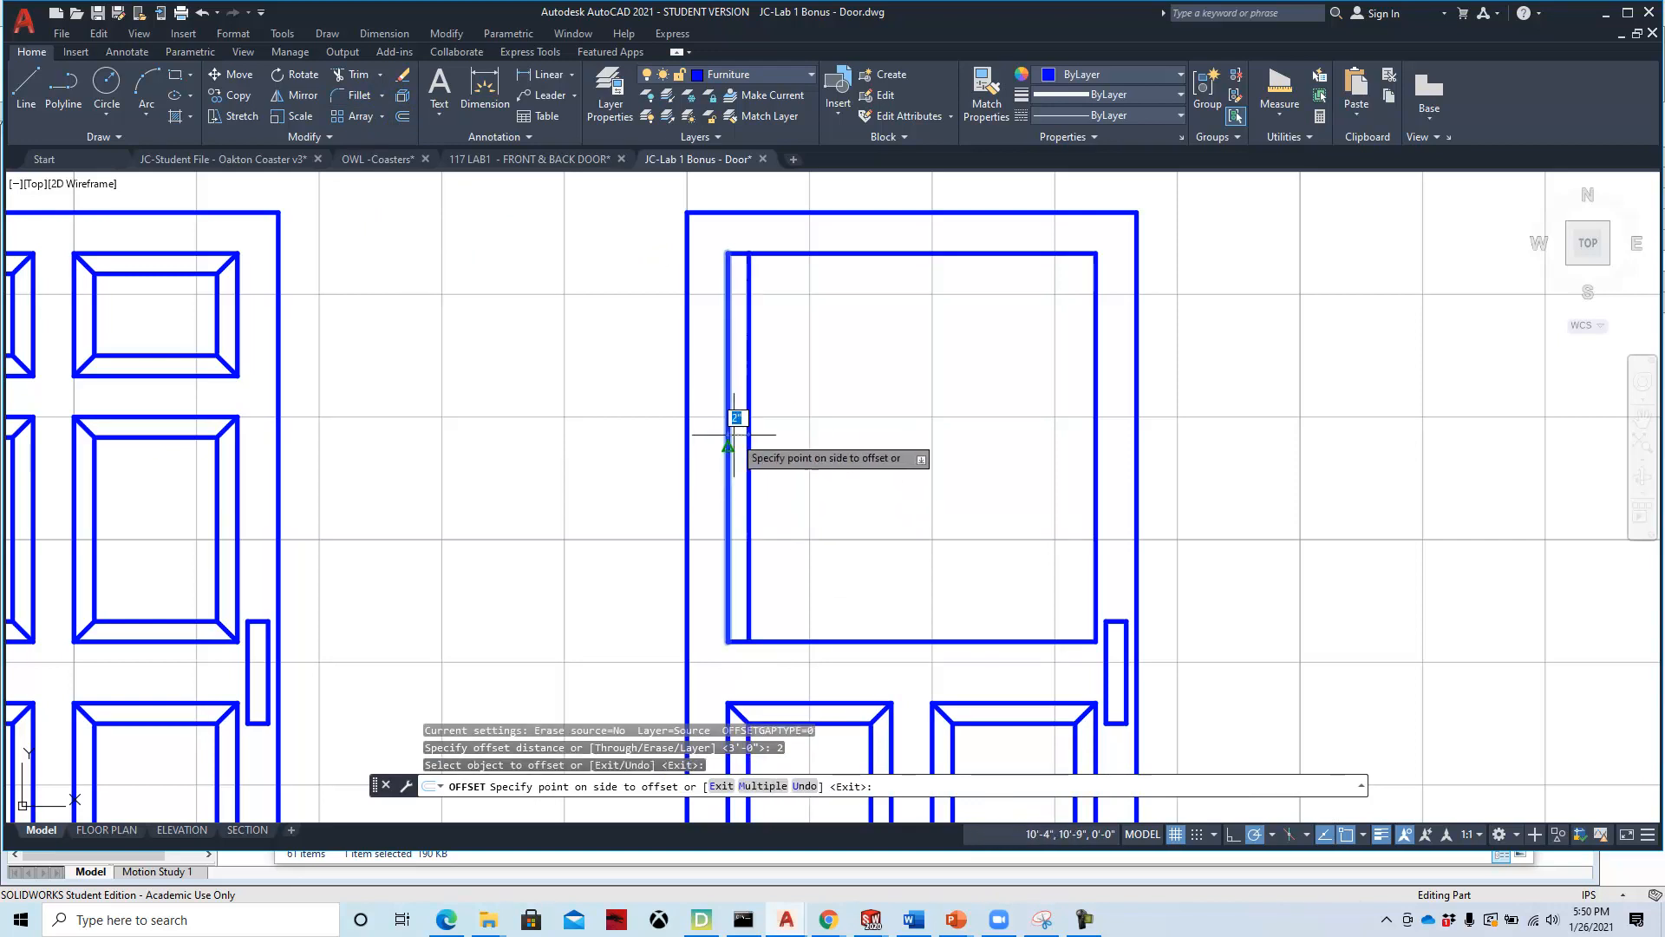
pyautogui.click(834, 460)
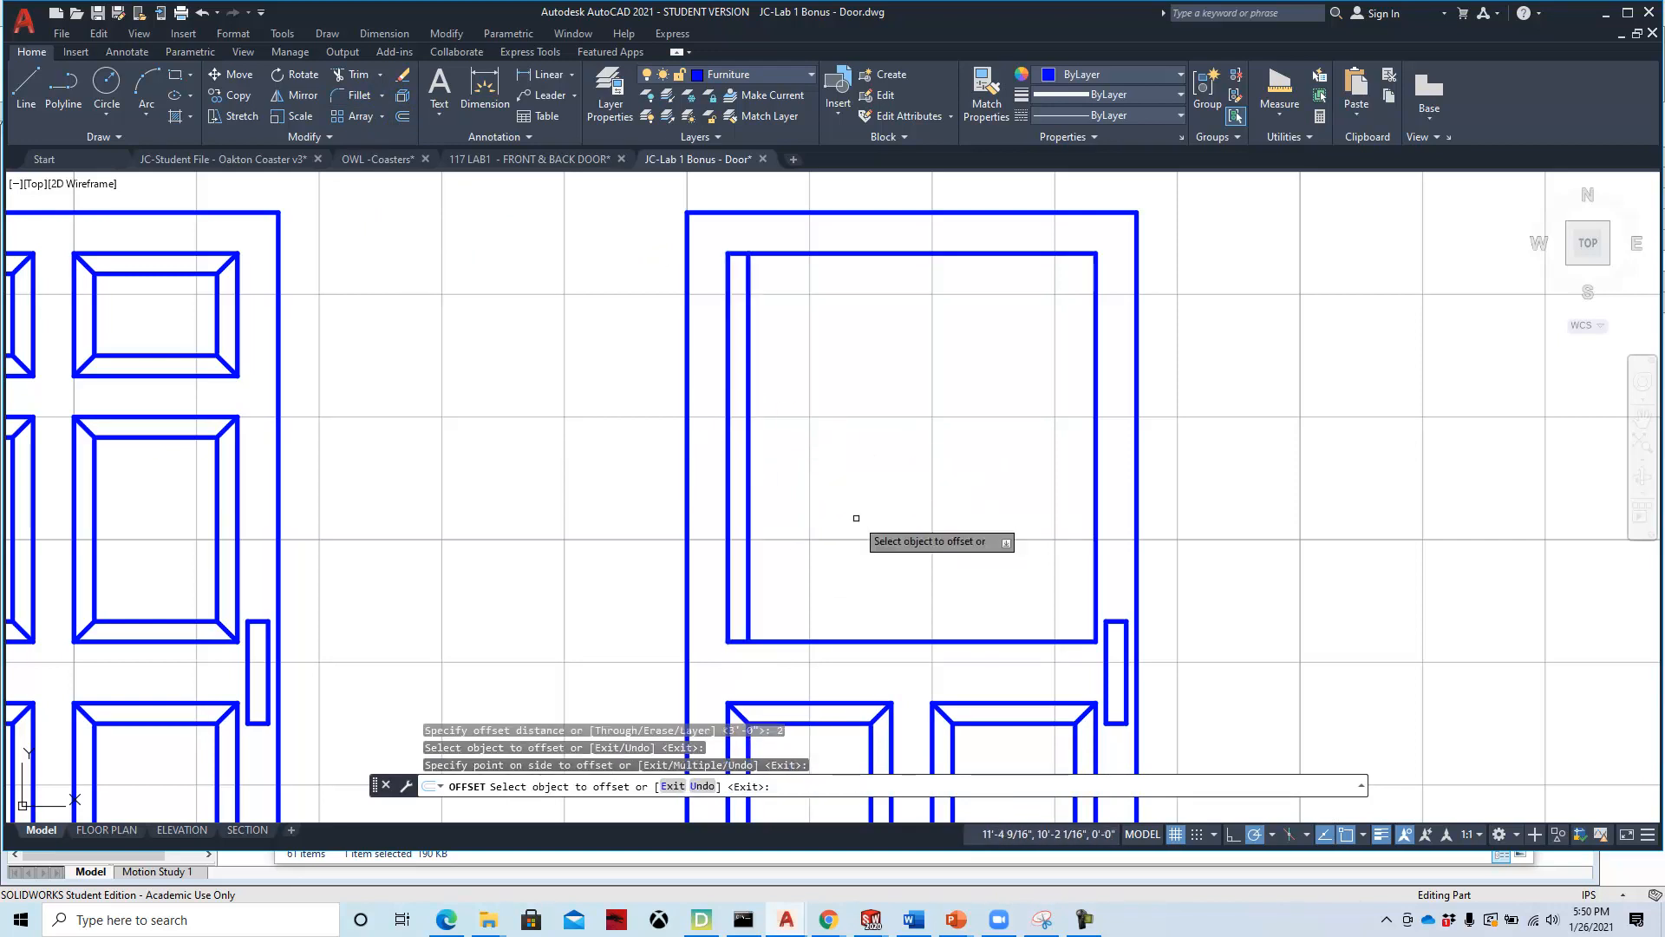
# Offset the window frame's bottom, right and top edges 2" inward.
pyautogui.click(890, 640)
pyautogui.click(898, 554)
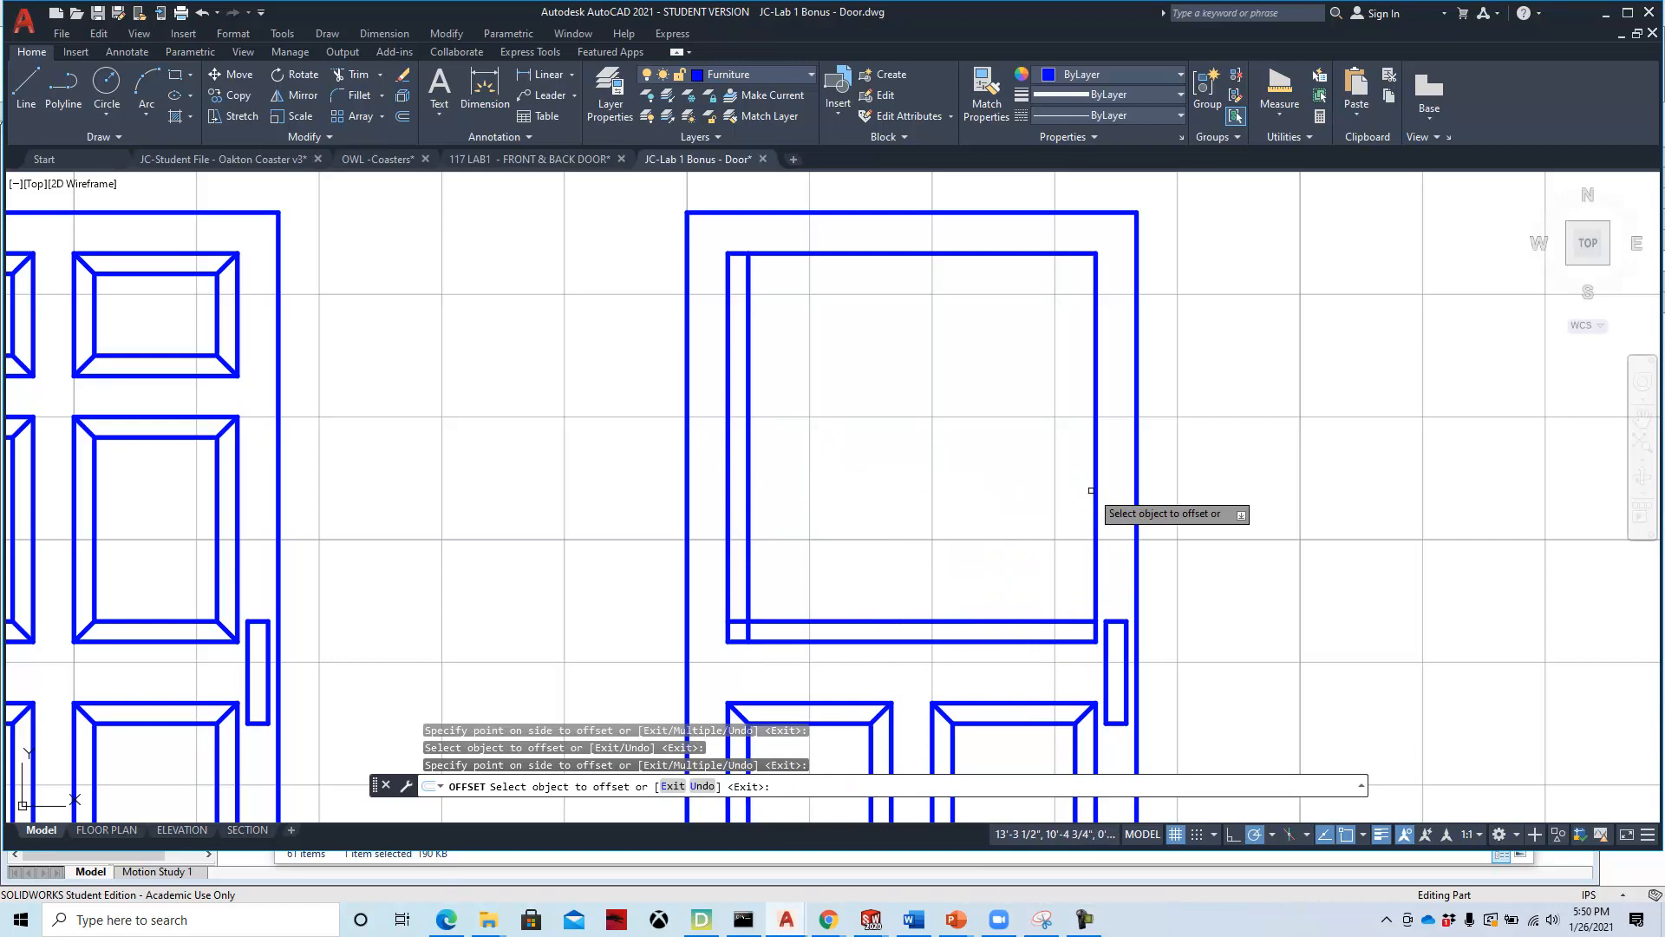
pyautogui.click(1091, 491)
pyautogui.click(1011, 494)
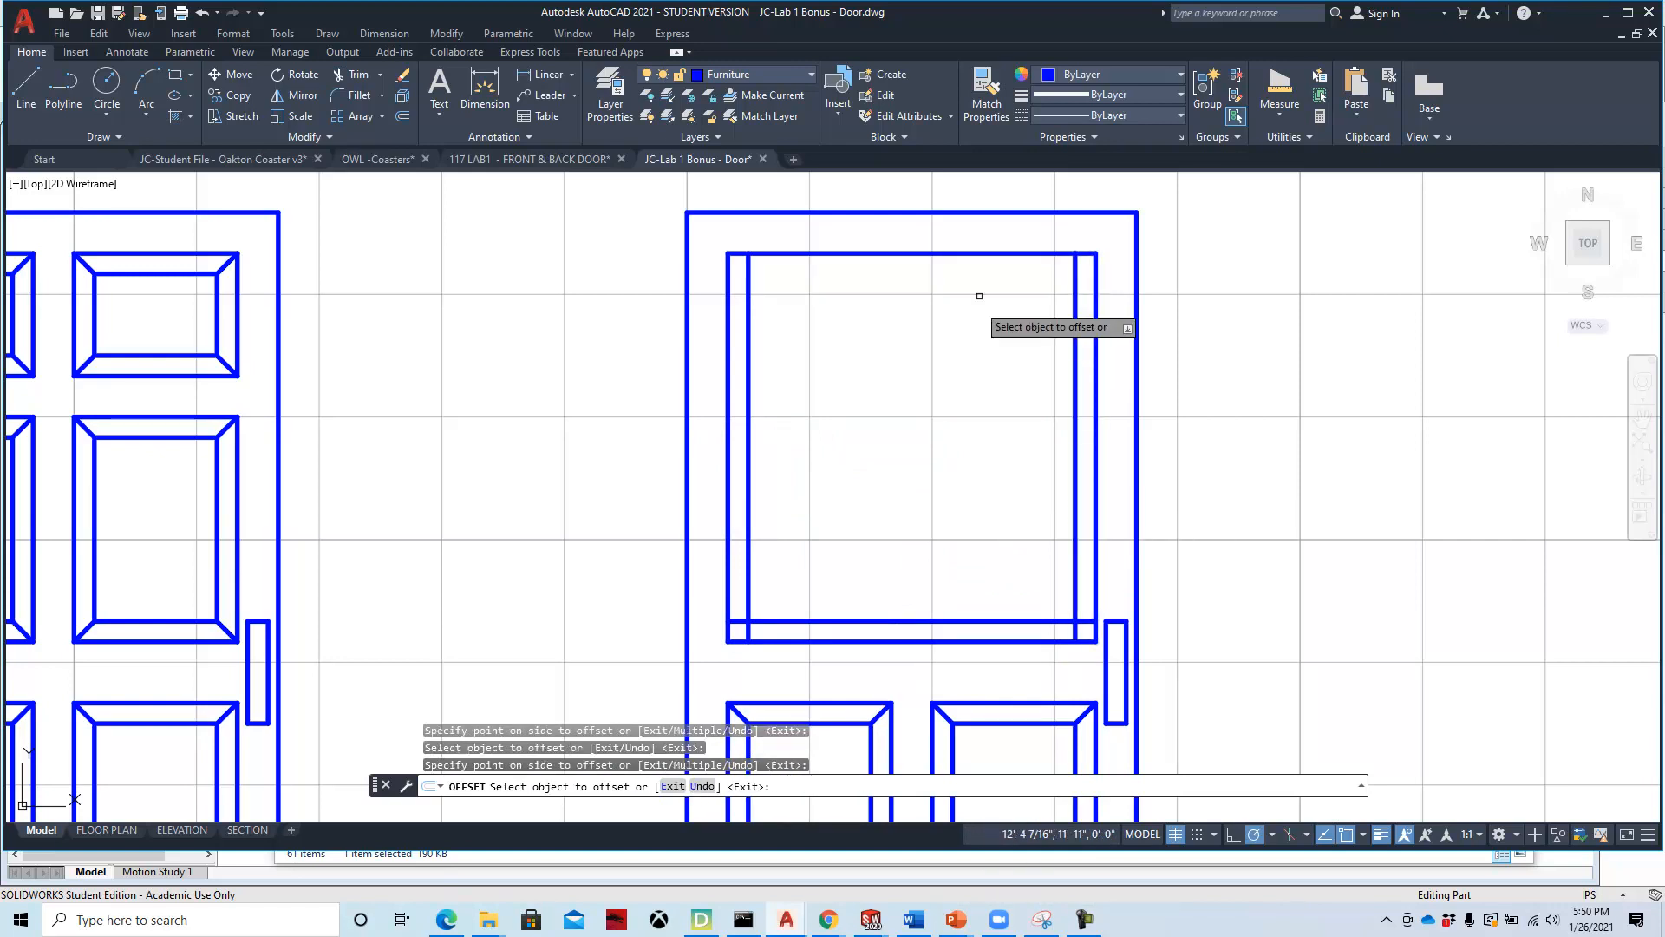
pyautogui.click(981, 257)
pyautogui.click(976, 366)
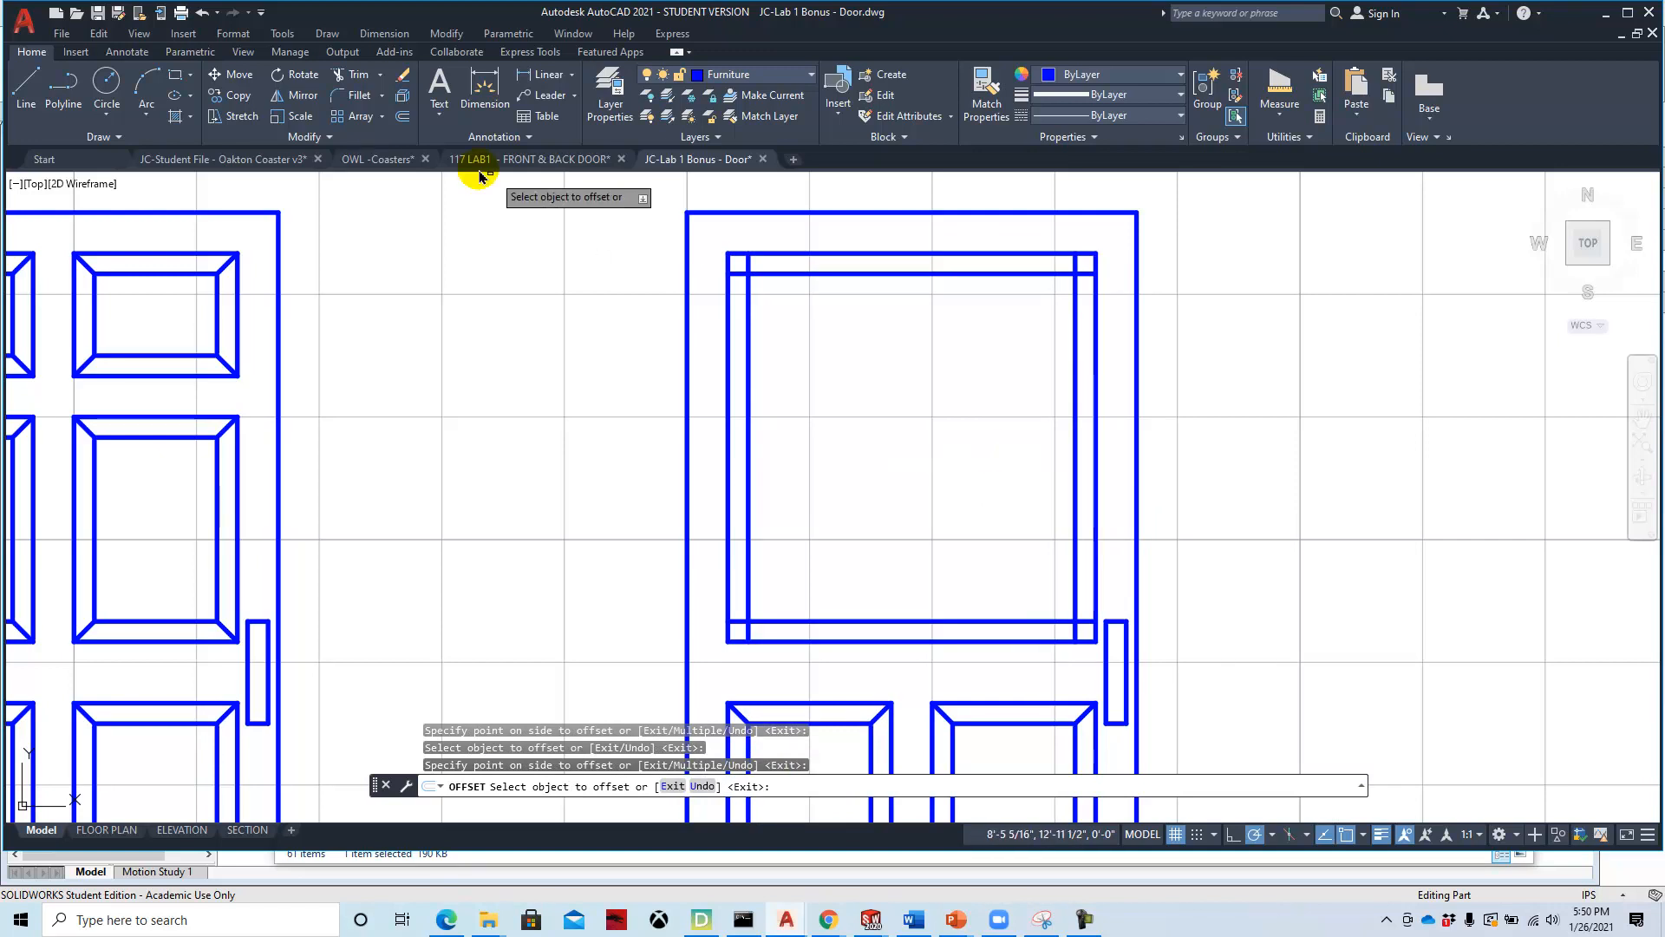
# Fillet all four corners of the inner window frame lines with zero radius to form a closed rectangle.
pyautogui.click(350, 97)
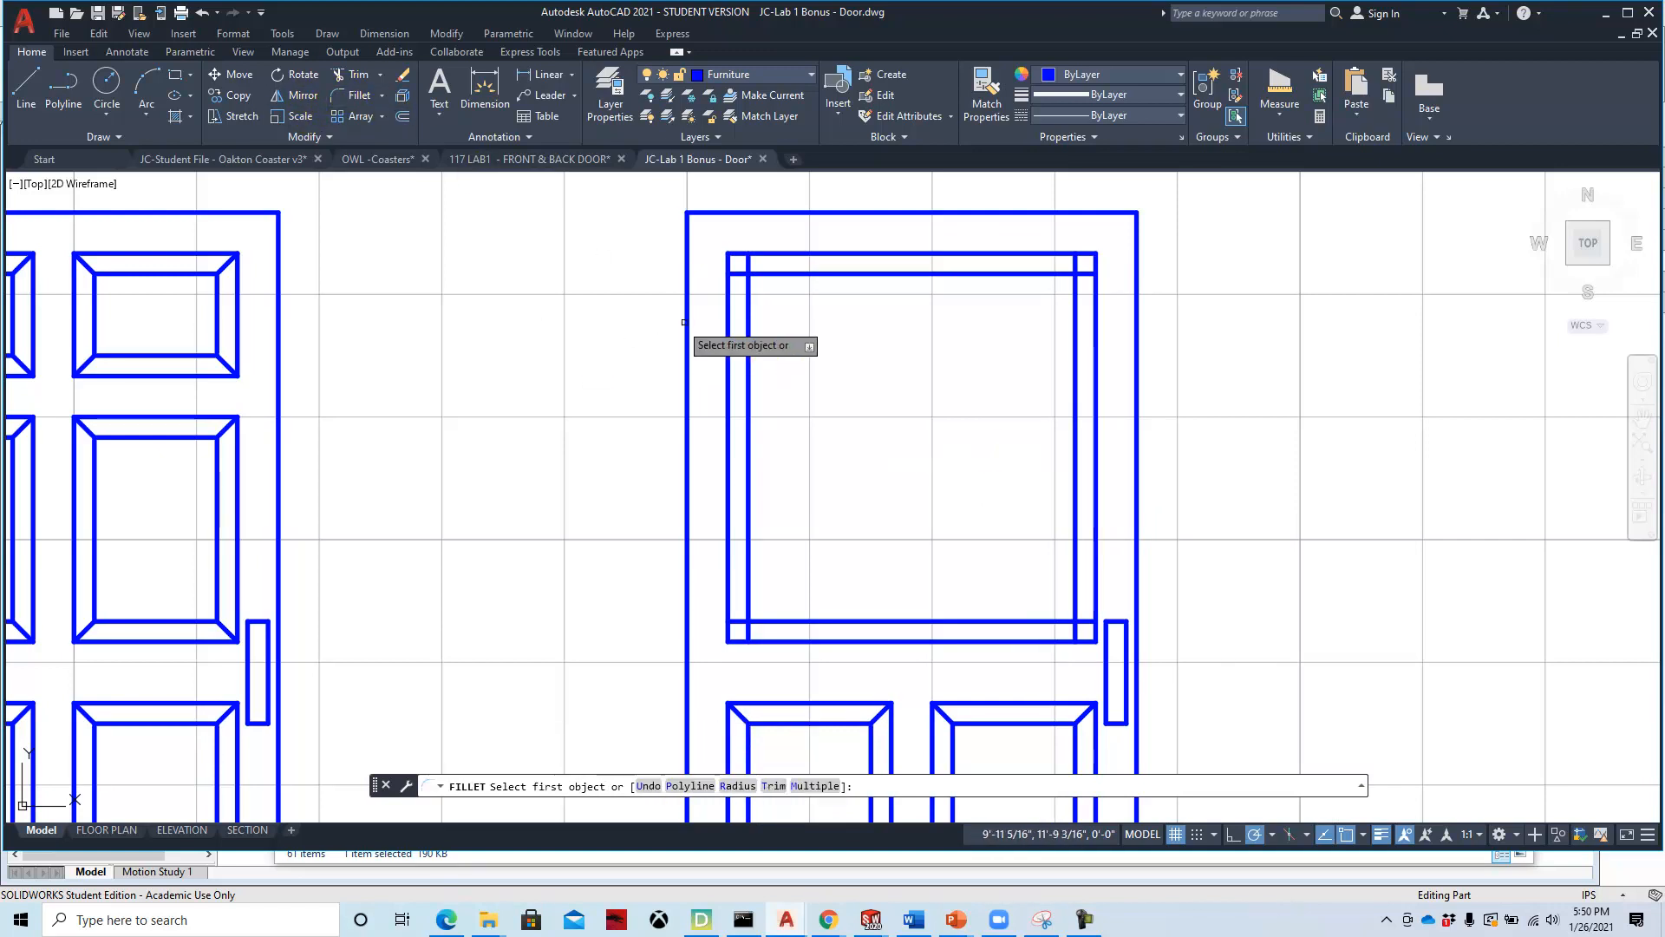
pyautogui.click(751, 302)
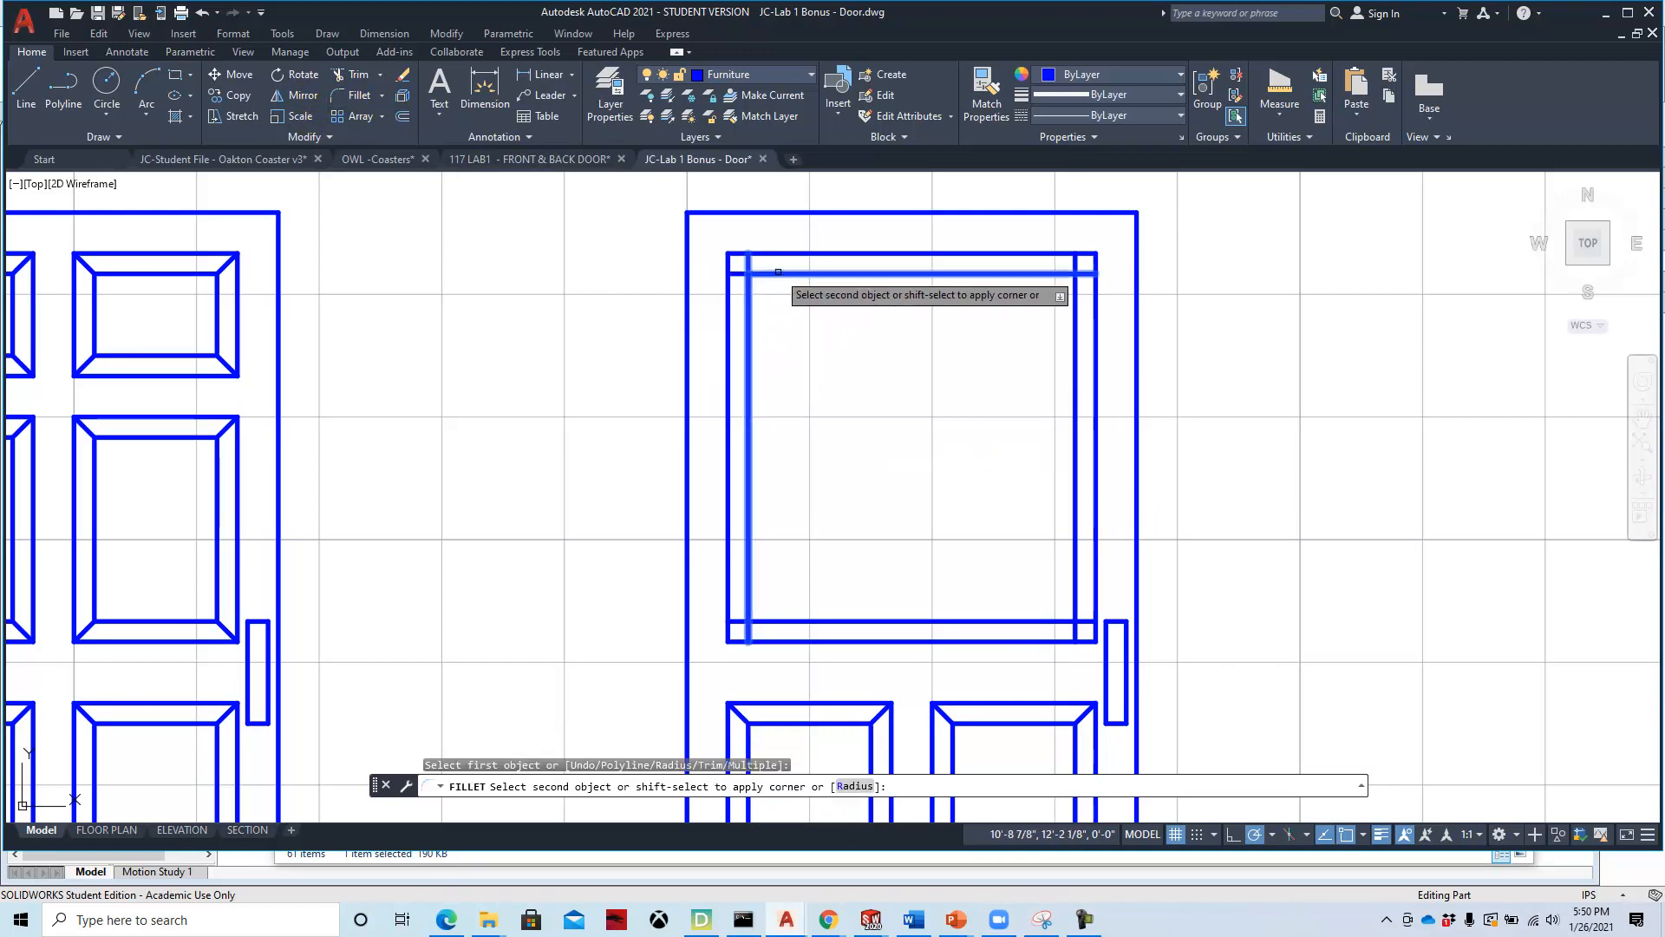
pyautogui.click(778, 273)
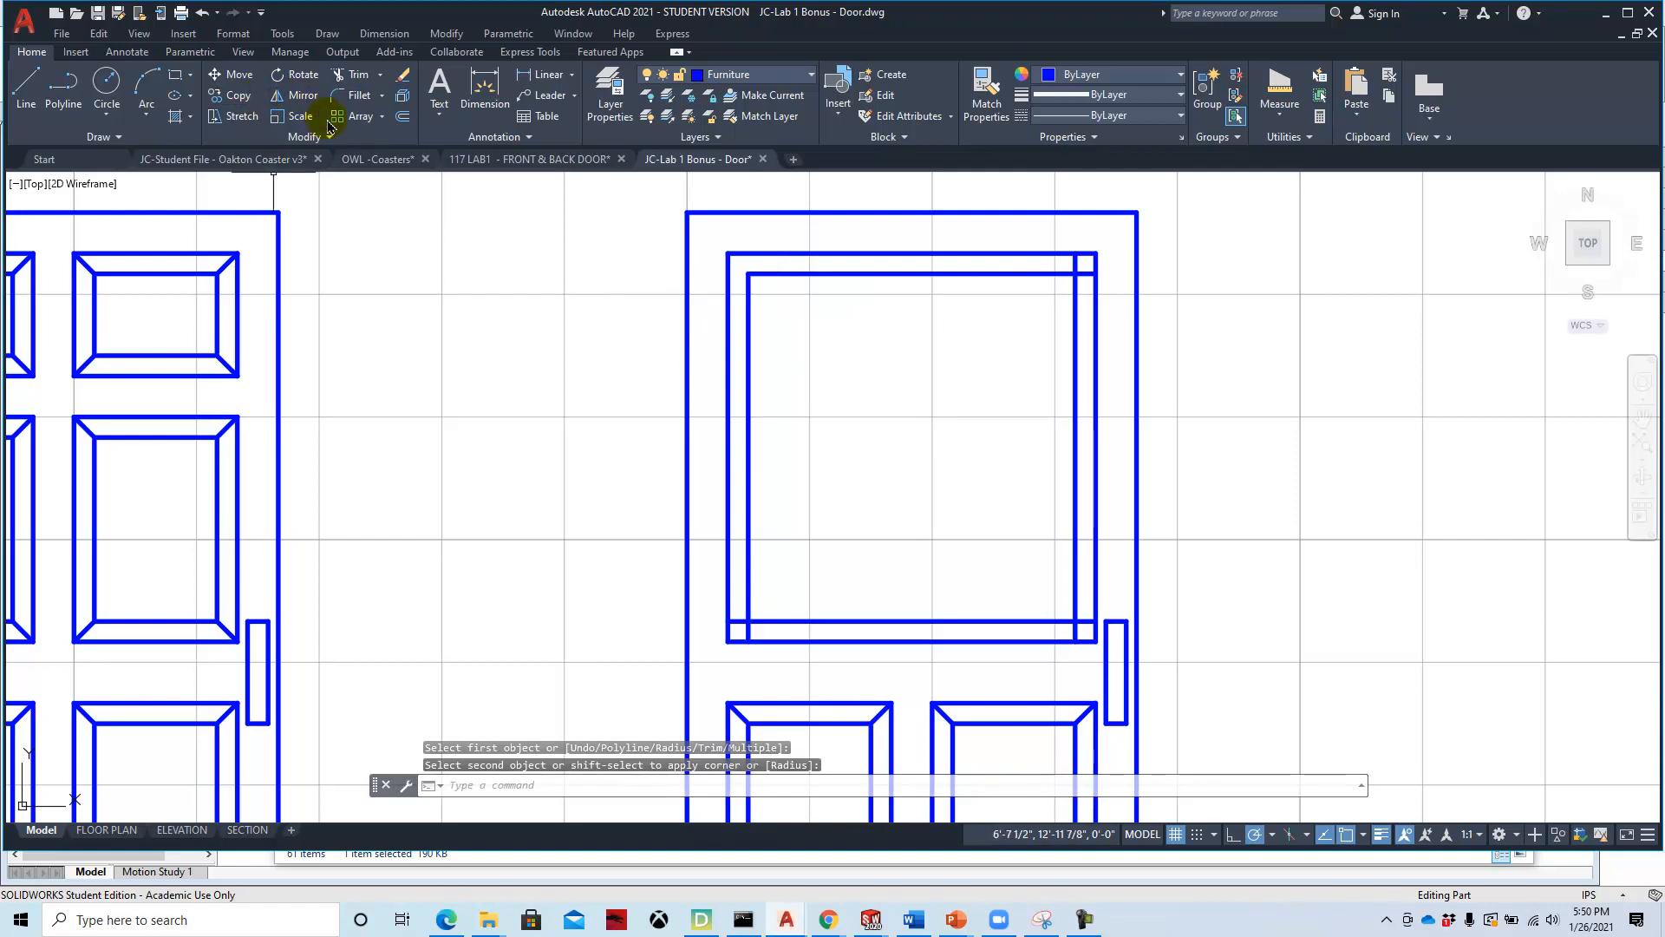
pyautogui.click(359, 98)
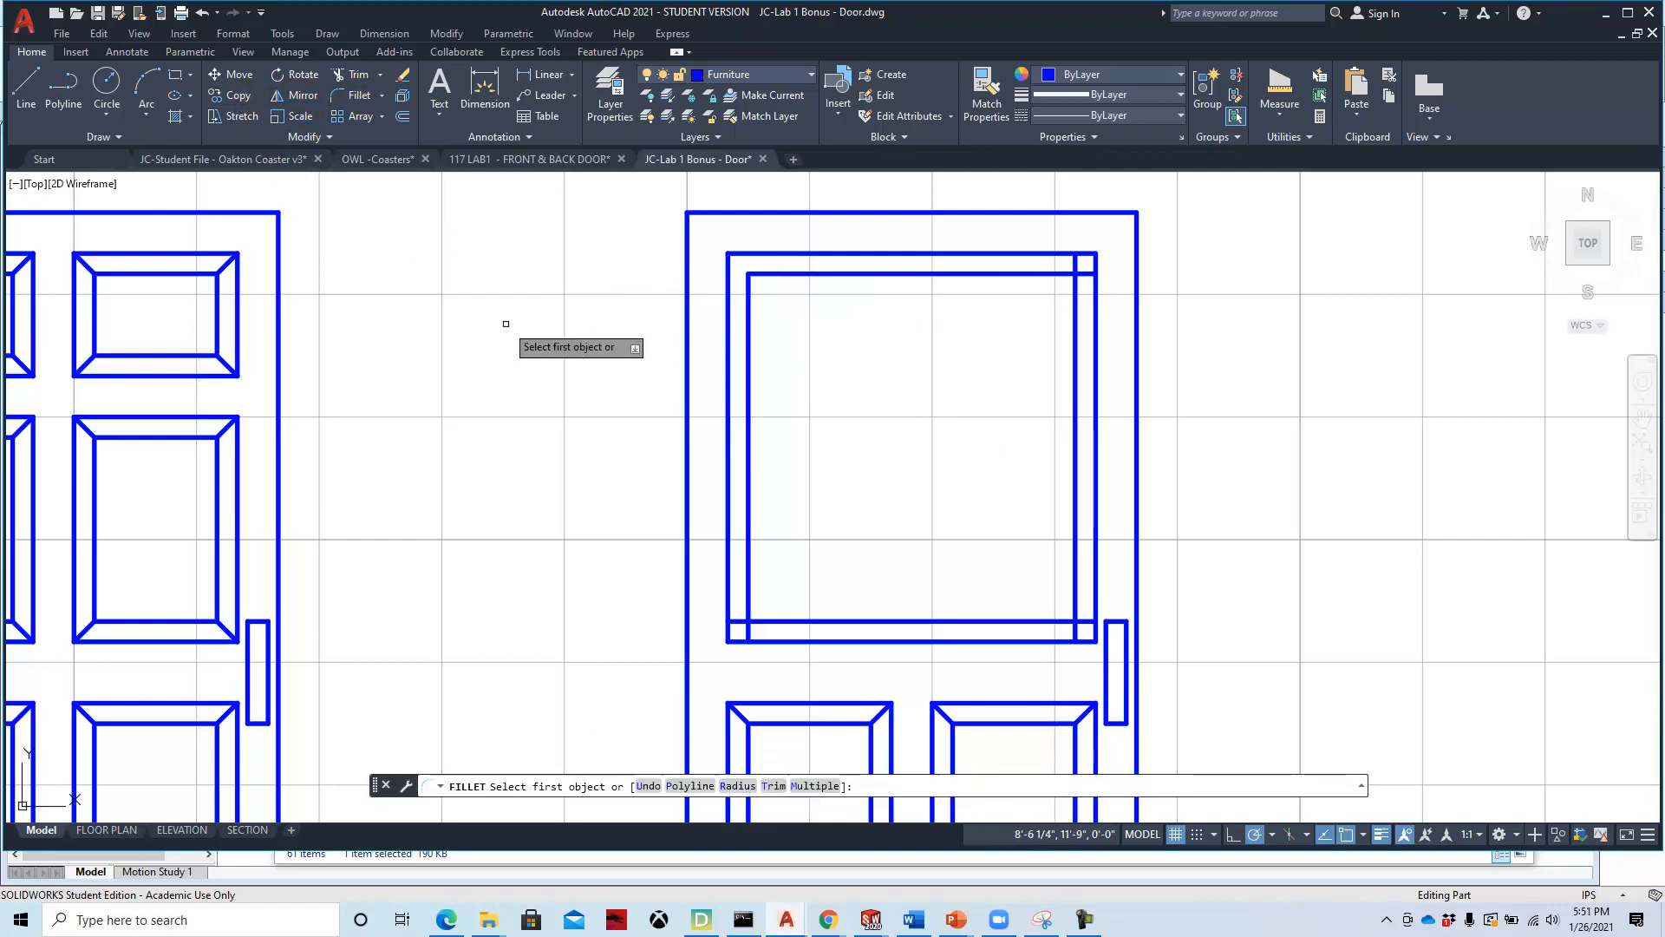
pyautogui.press('Down')
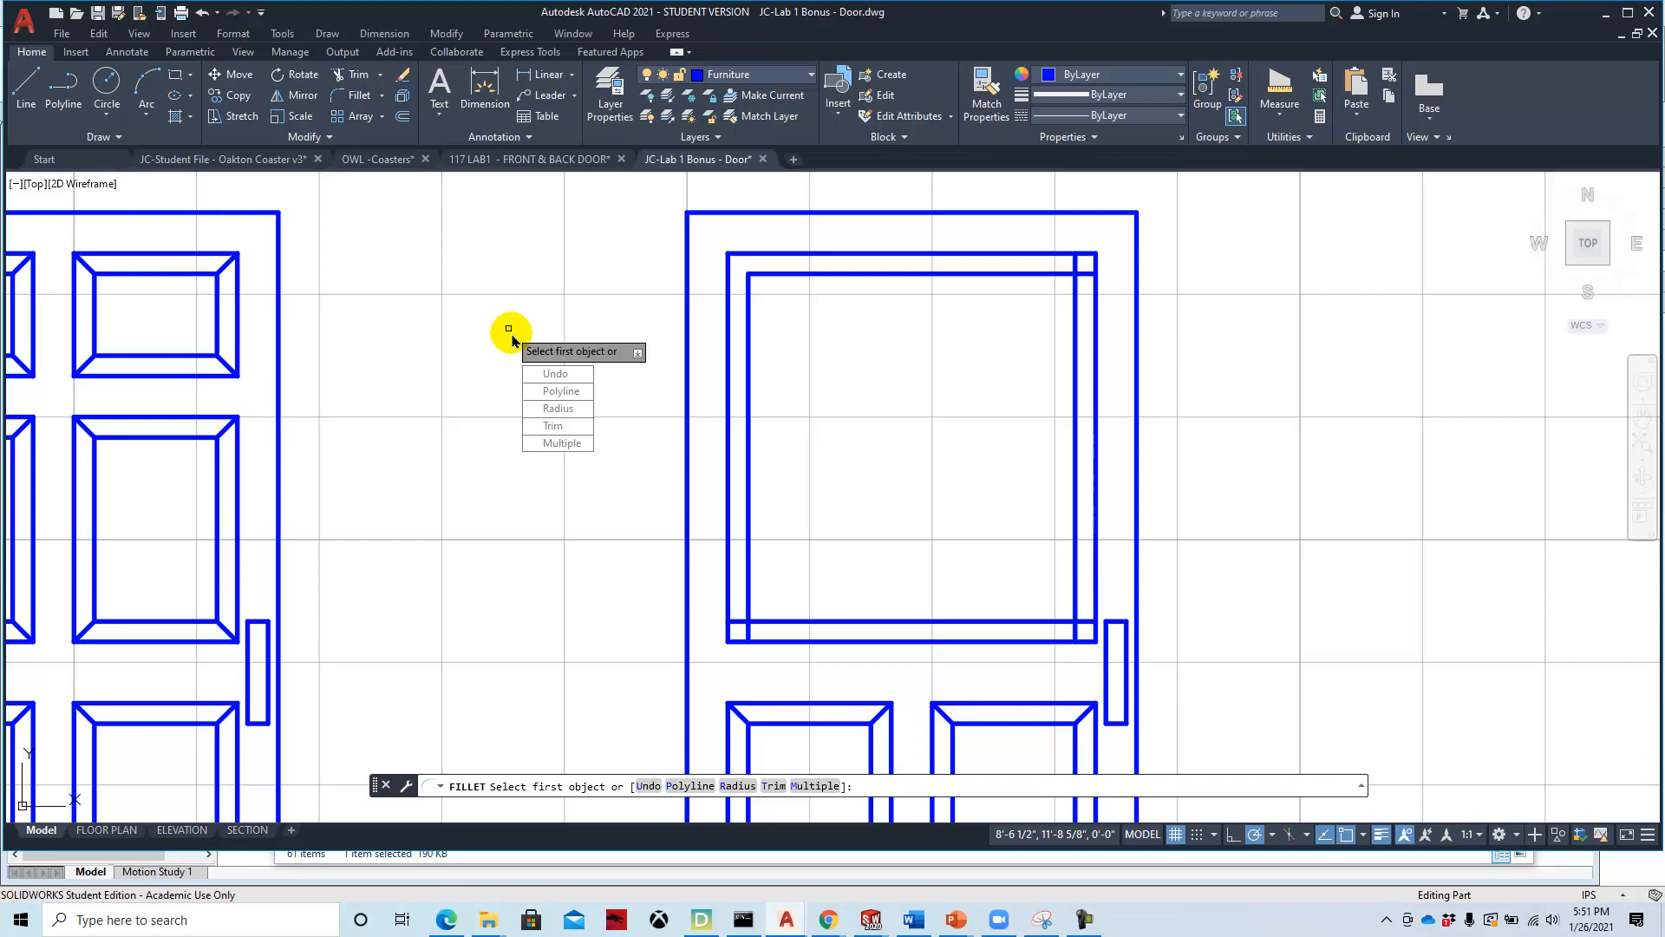
pyautogui.click(555, 436)
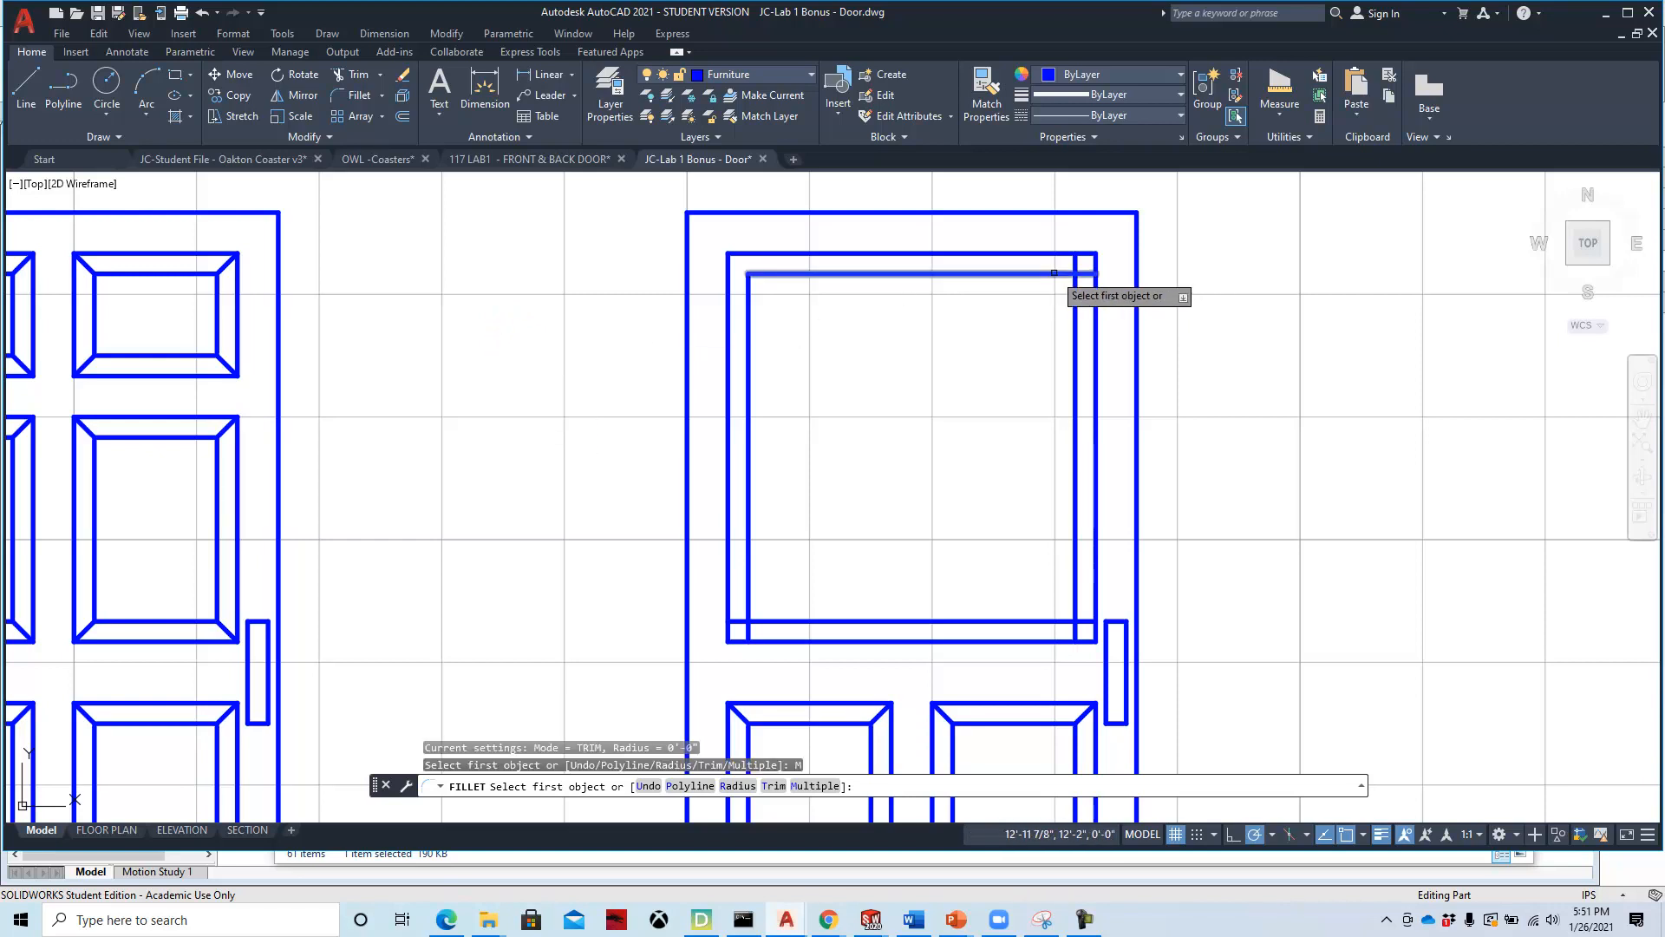
pyautogui.click(1060, 274)
pyautogui.click(1076, 310)
pyautogui.click(1075, 588)
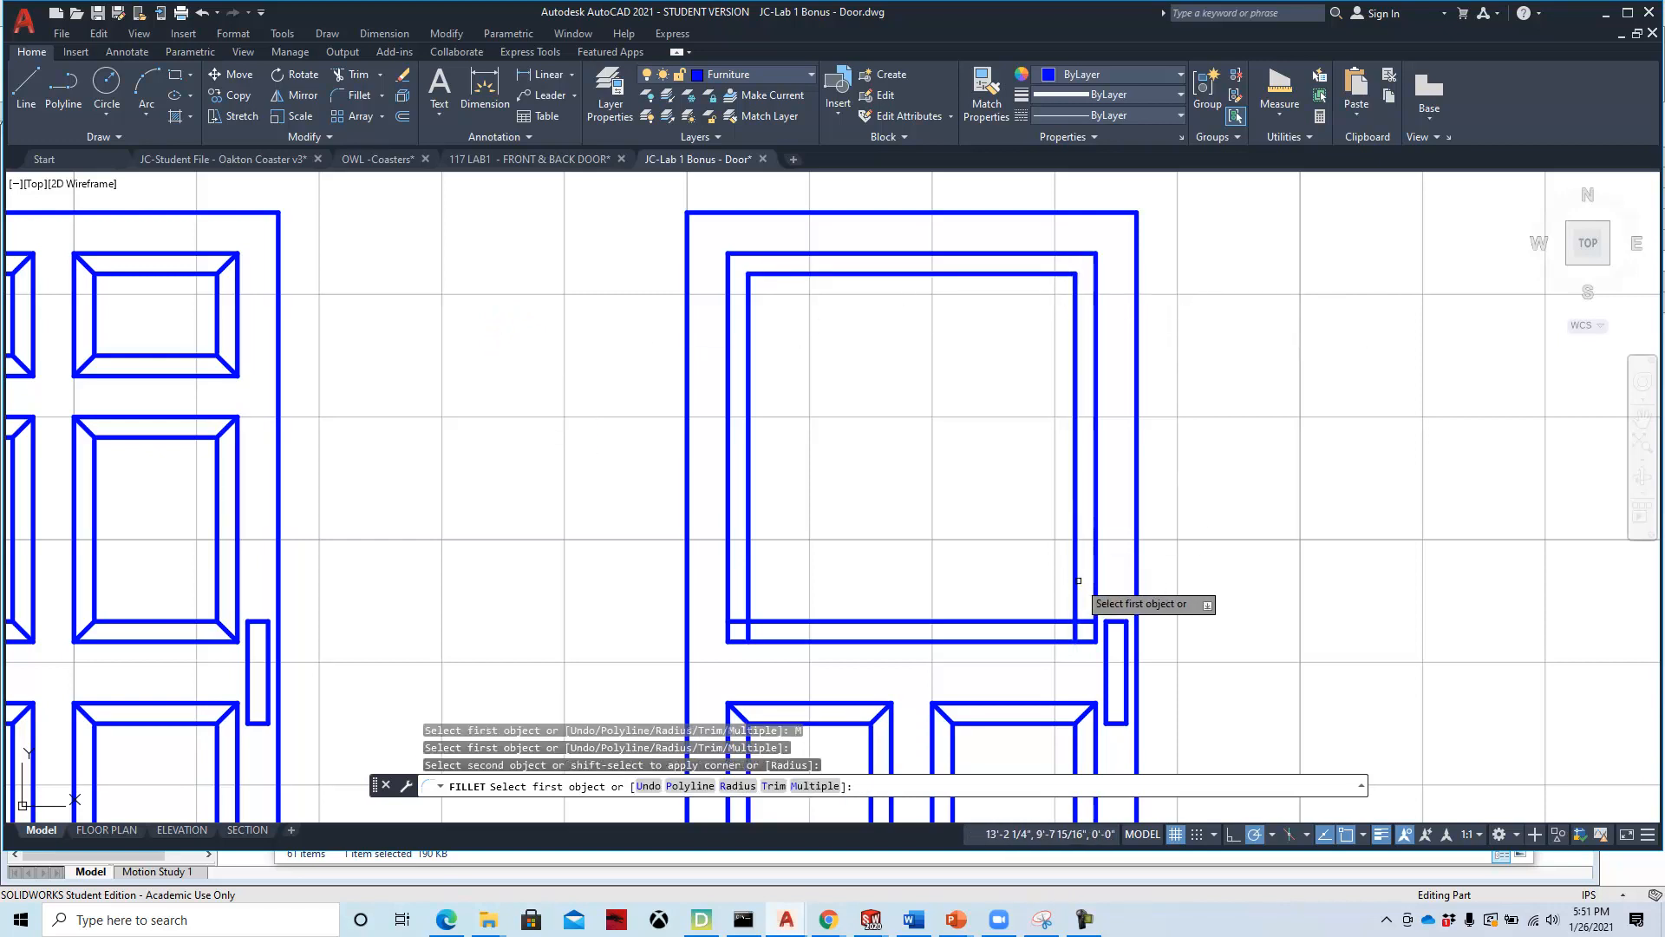
pyautogui.click(1049, 620)
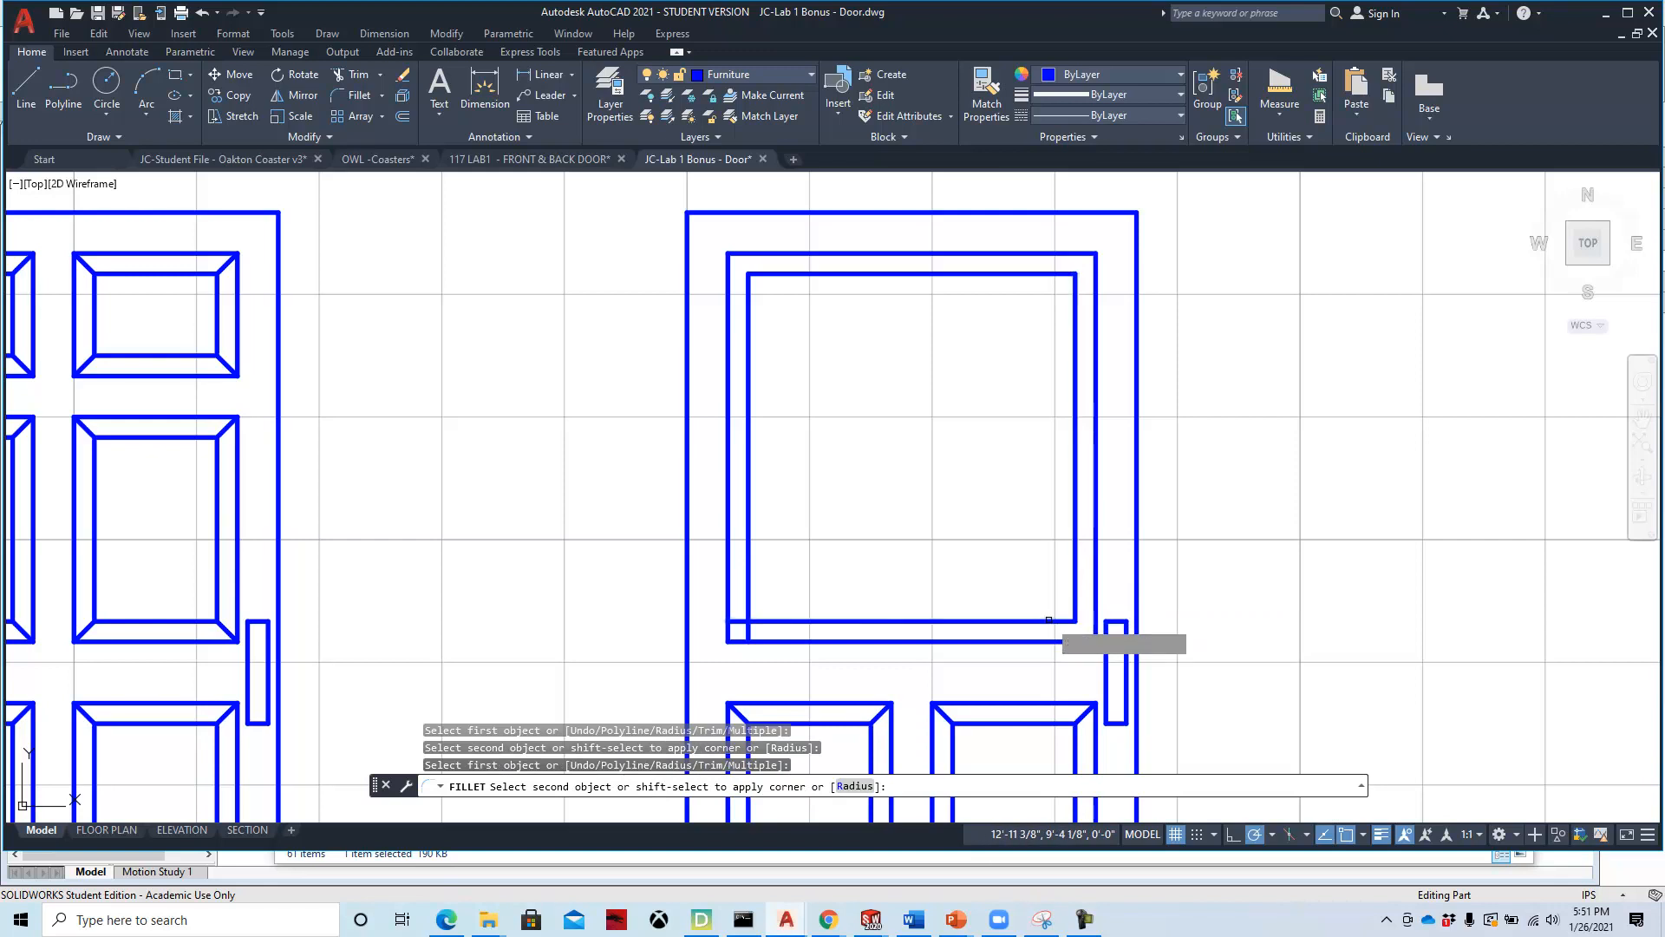
pyautogui.click(799, 620)
pyautogui.click(749, 564)
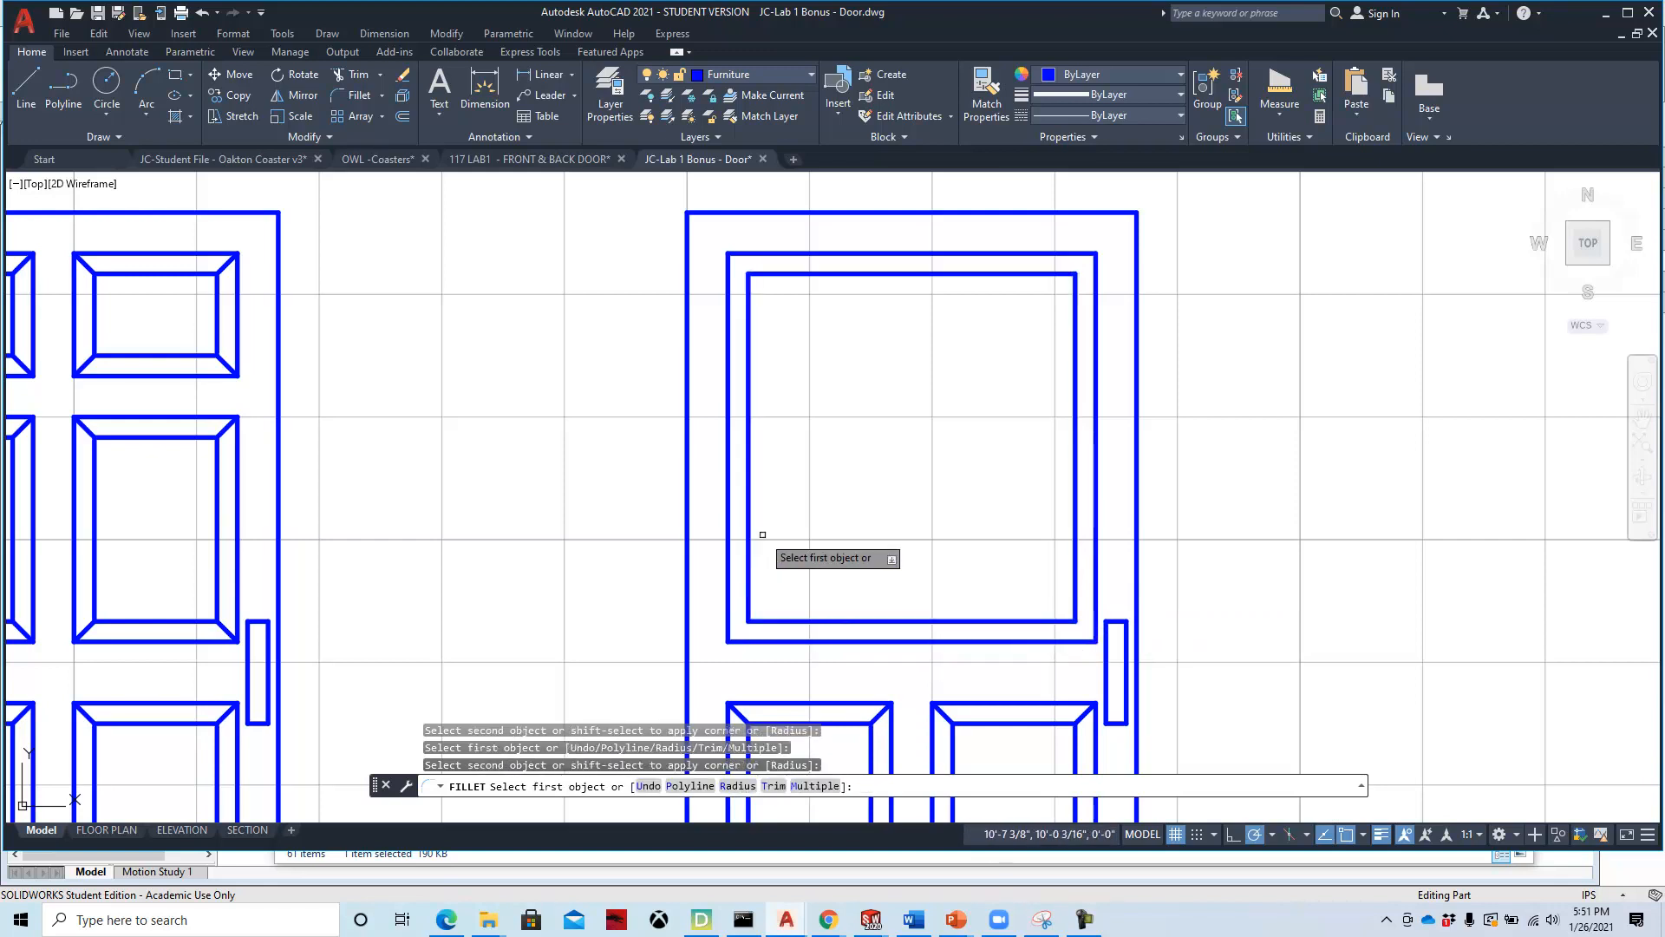
# Draw diagonal lines joining the outer and inner window frame rectangles at the two upper corners.
pyautogui.click(26, 87)
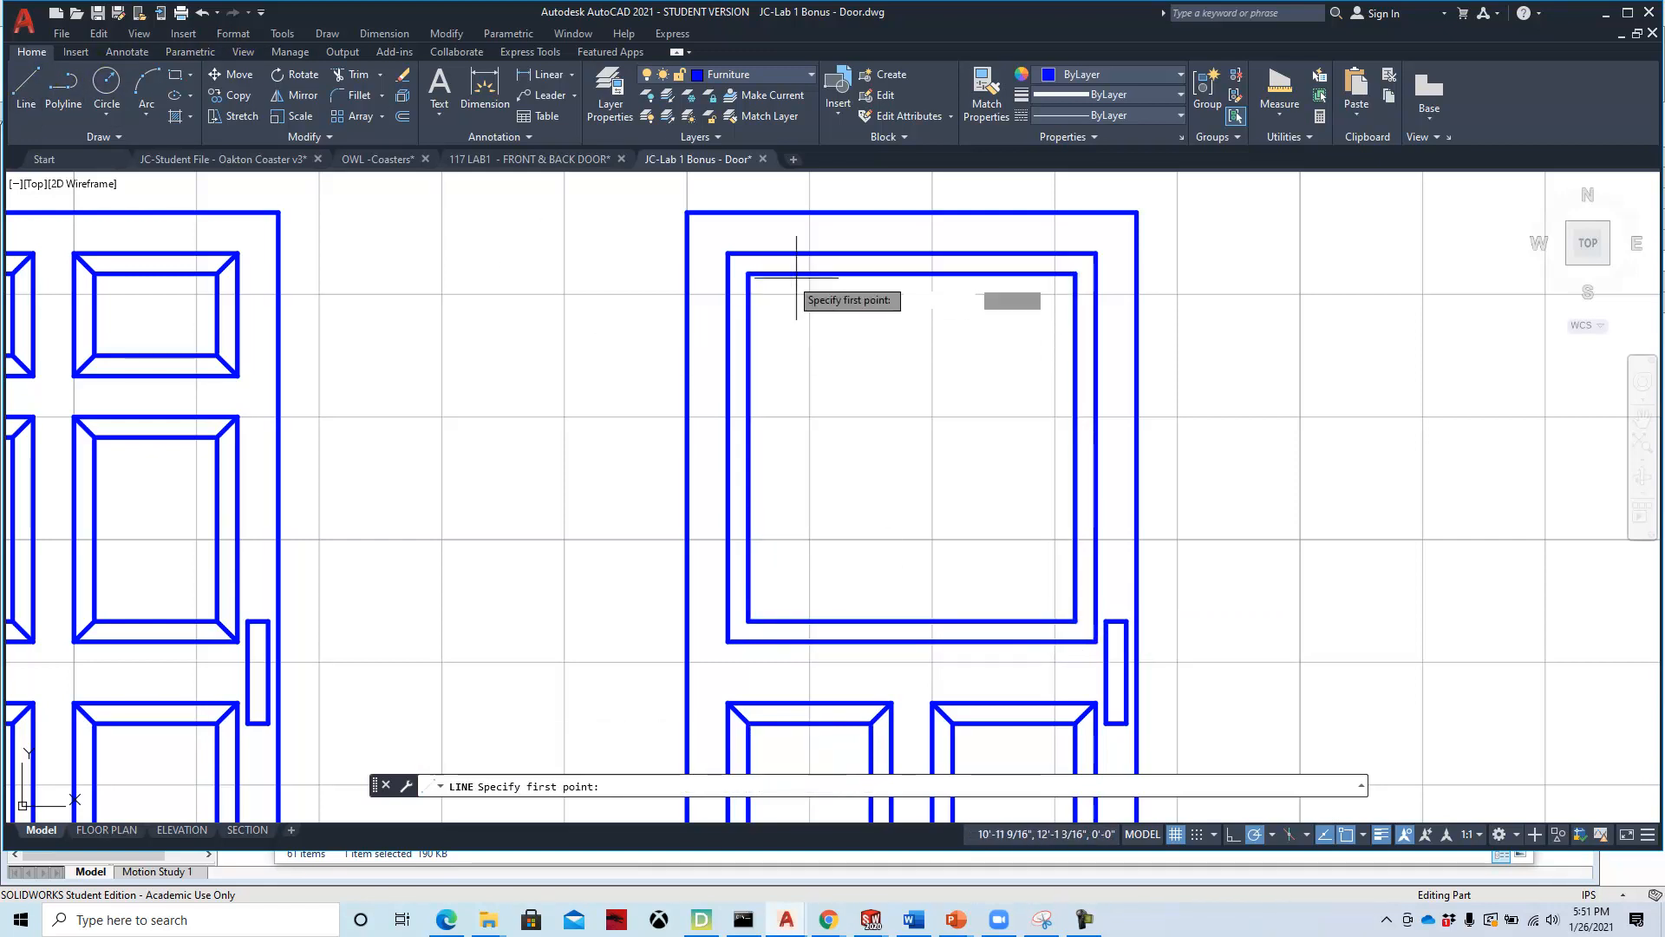
pyautogui.click(729, 254)
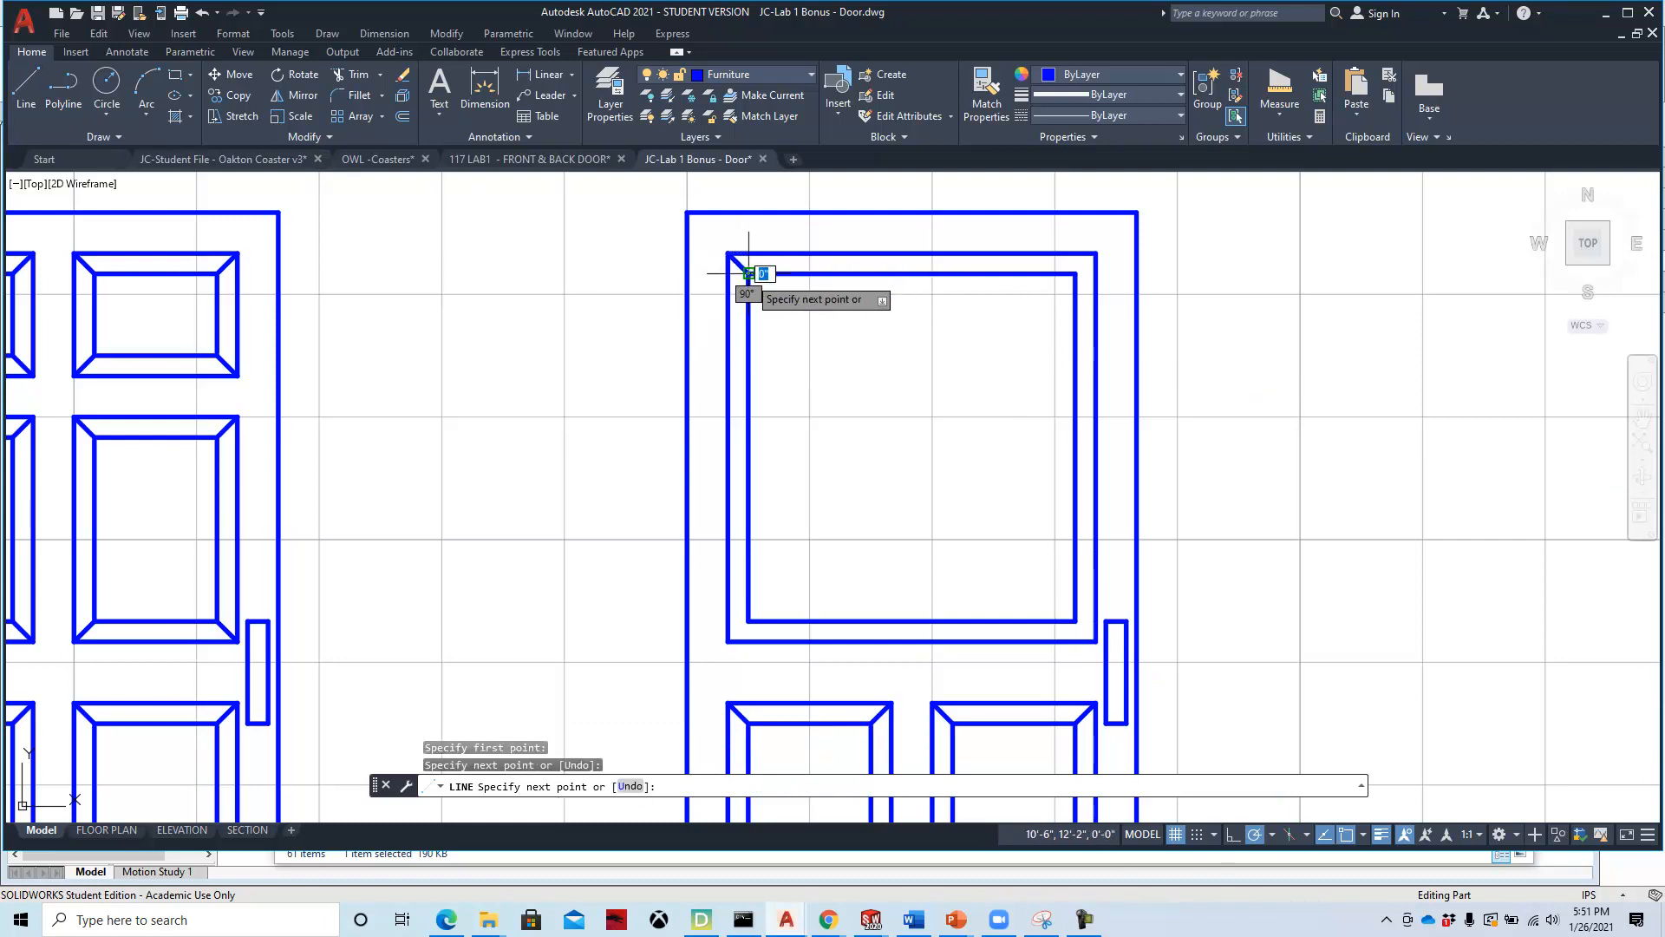
pyautogui.click(748, 273)
pyautogui.press('Return')
pyautogui.press('Return')
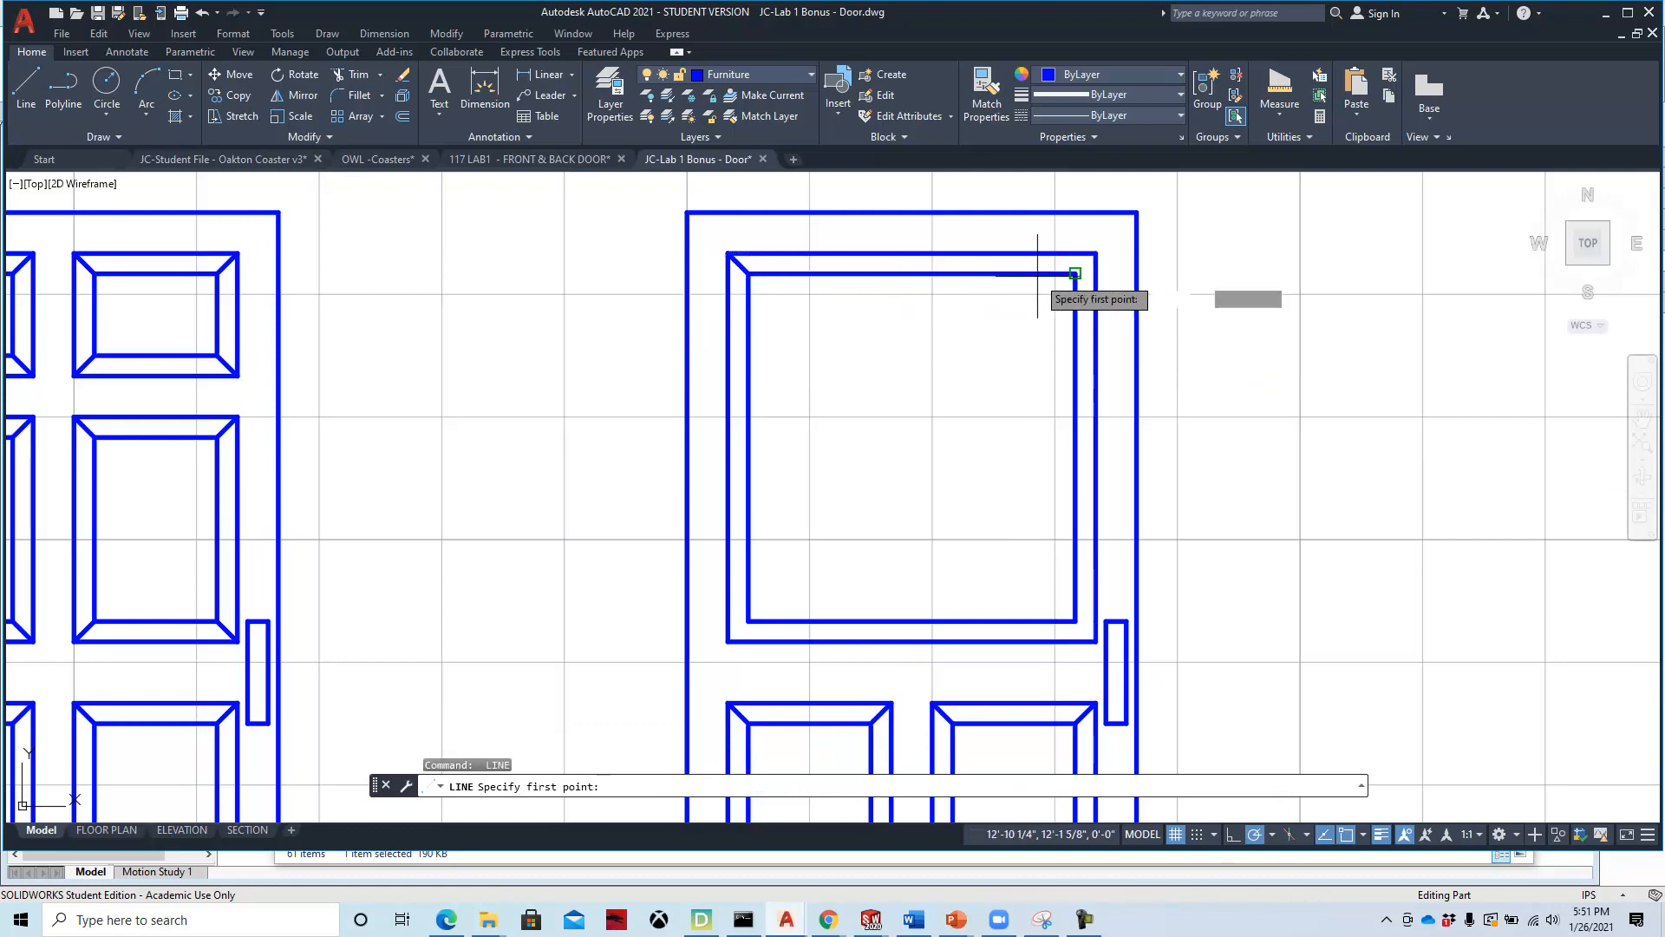
pyautogui.click(1076, 274)
pyautogui.click(1096, 254)
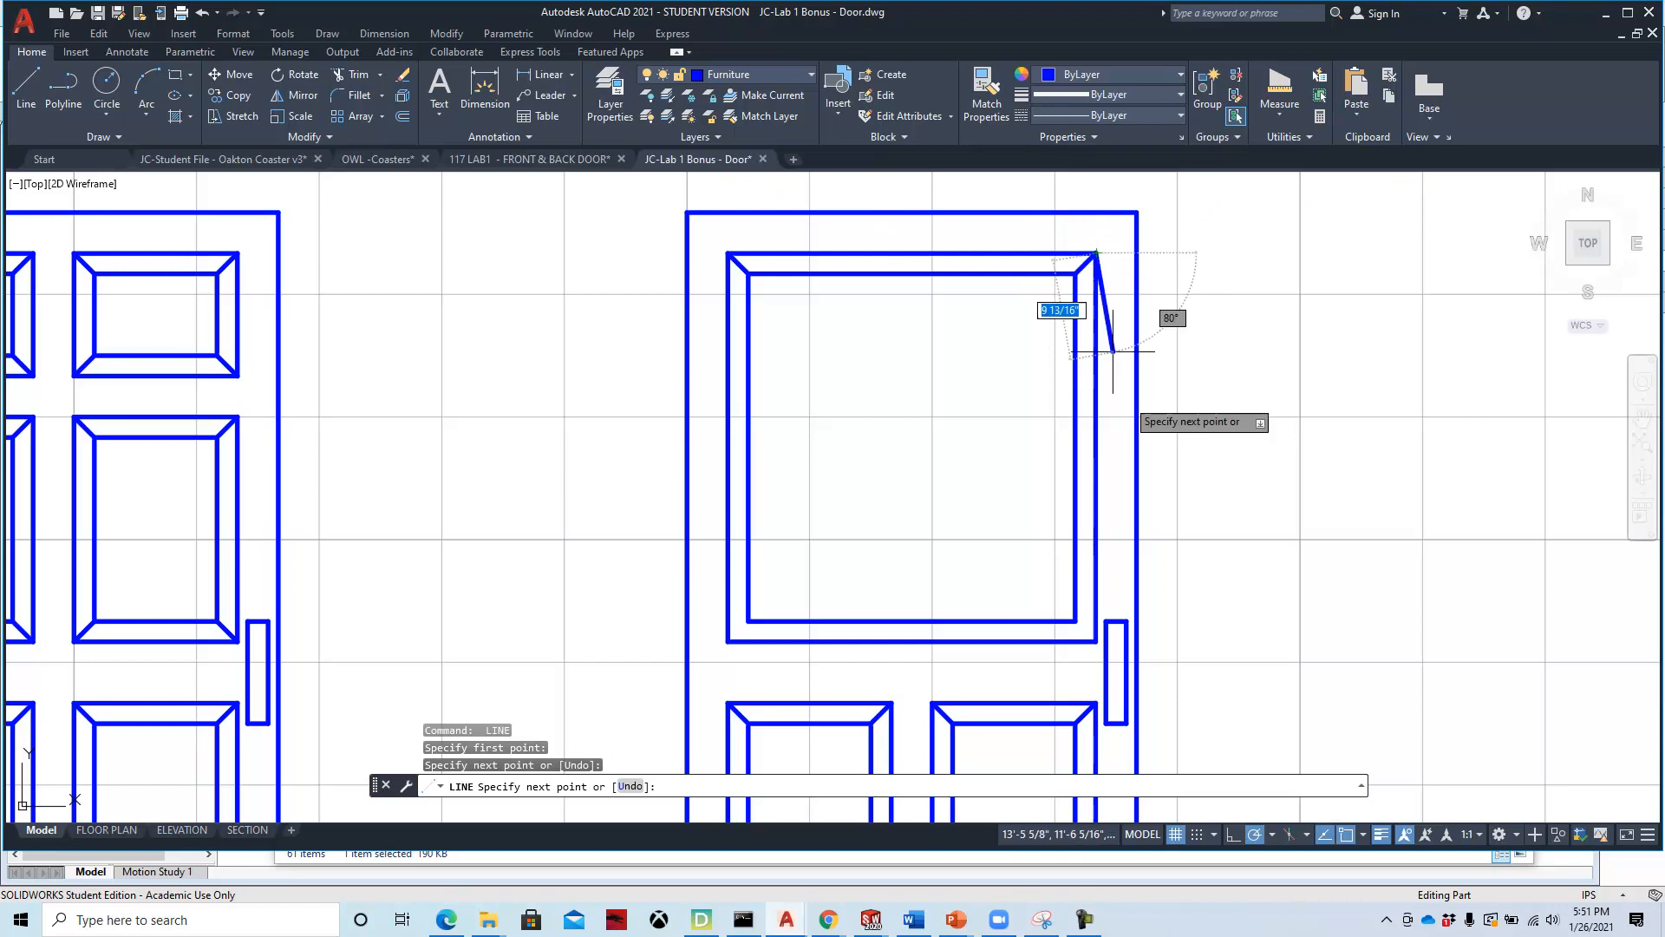
pyautogui.press('Return')
# Draw diagonal lines joining the outer and inner window frame rectangles at the two lower corners.
pyautogui.press('Return')
pyautogui.click(1076, 620)
pyautogui.click(1096, 642)
pyautogui.press('Return')
pyautogui.press('Return')
pyautogui.click(748, 620)
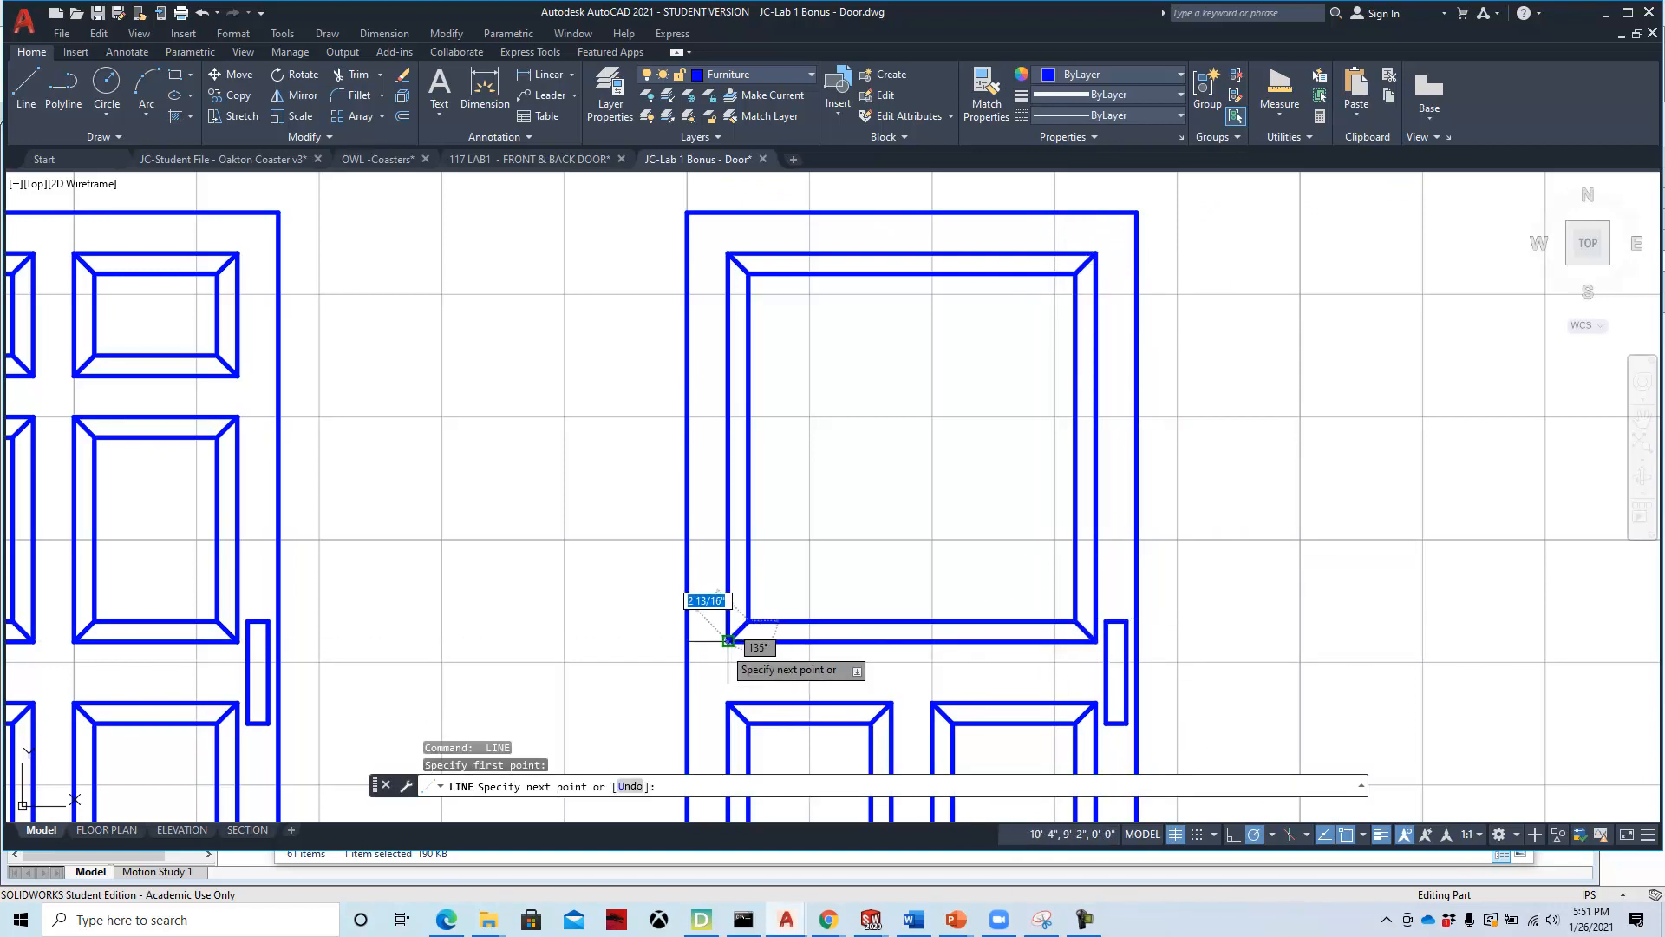
pyautogui.click(727, 642)
pyautogui.press('Return')
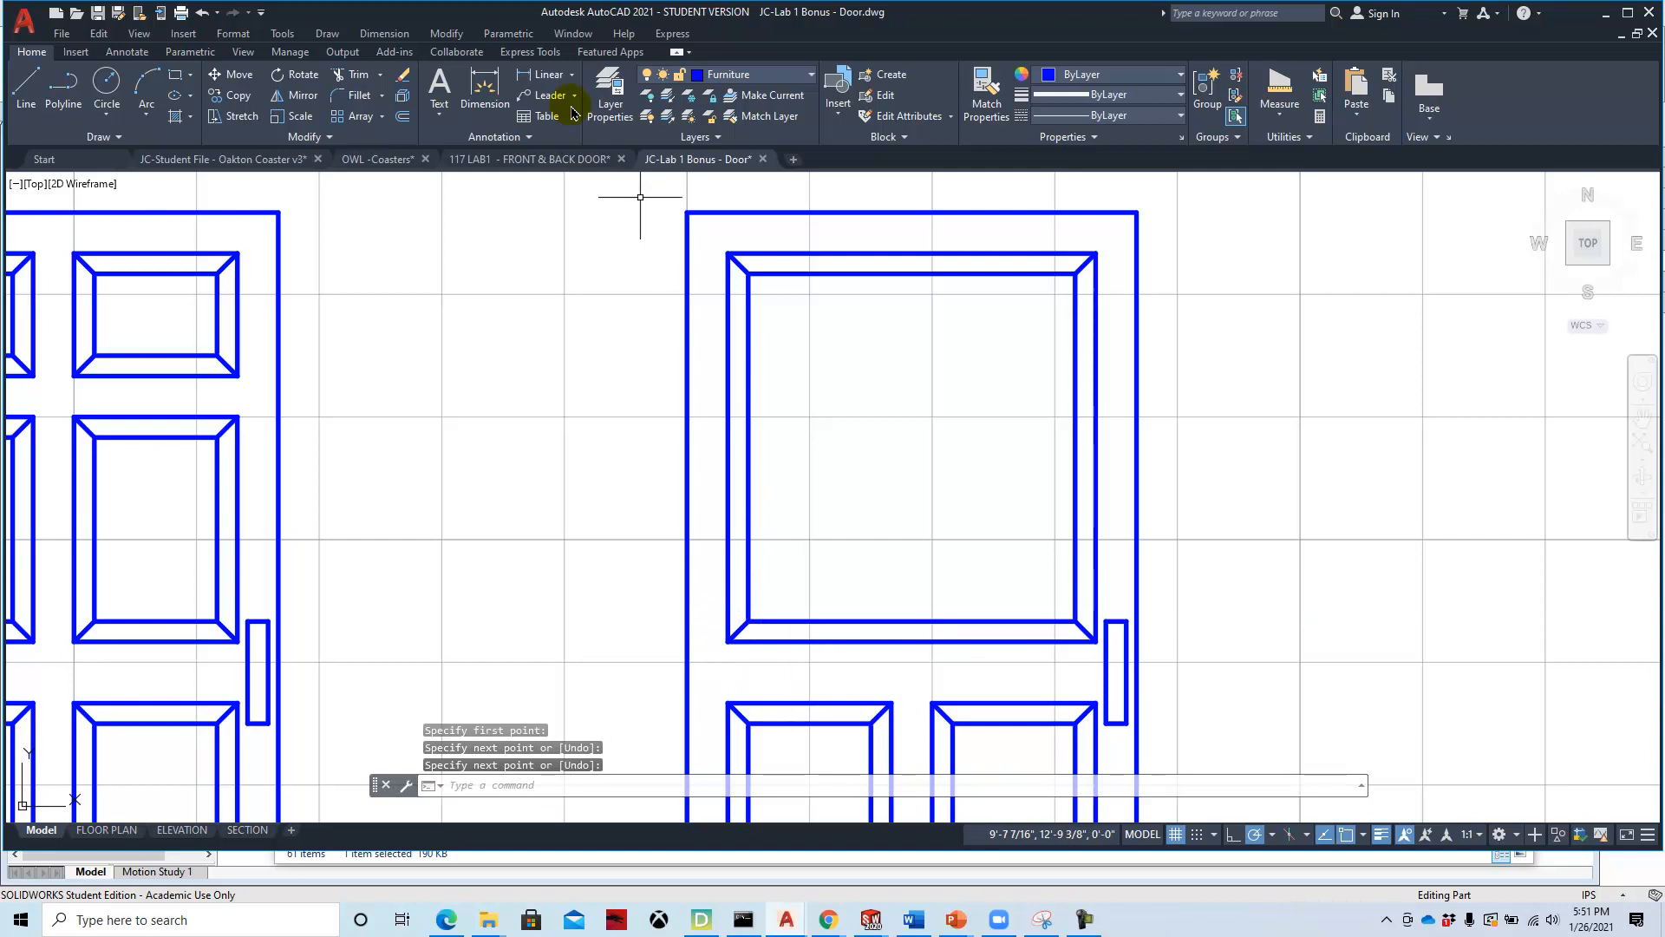
# Offset all four edges of the inner window frame rectangle 1" inward.
pyautogui.click(402, 115)
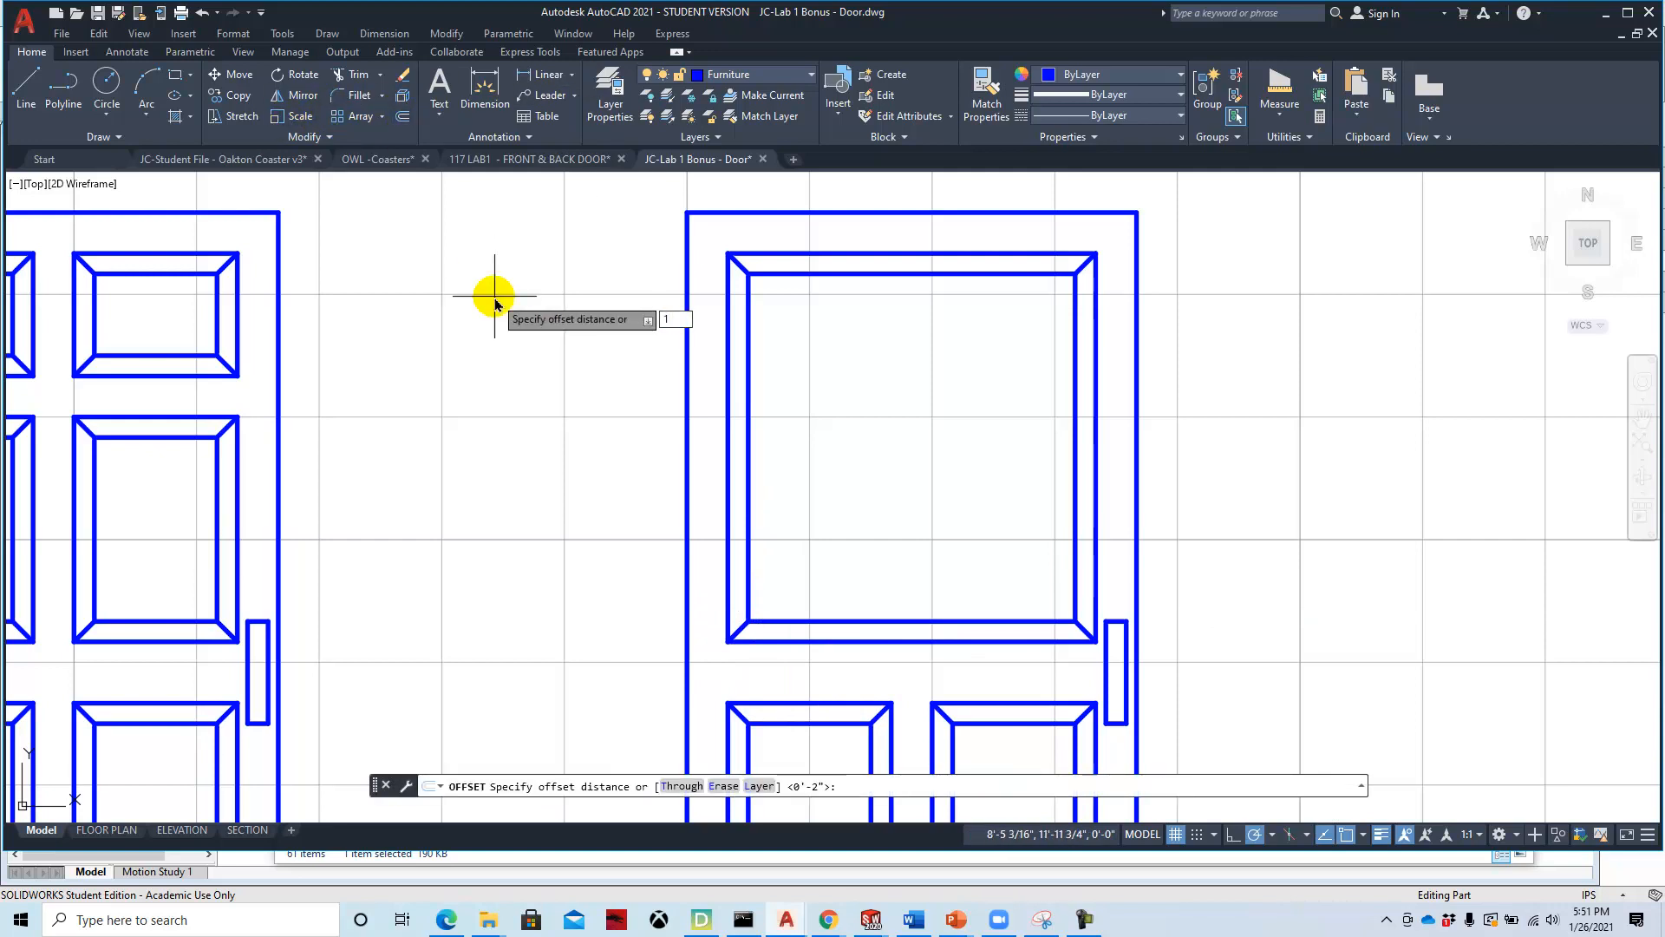
pyautogui.press('Return')
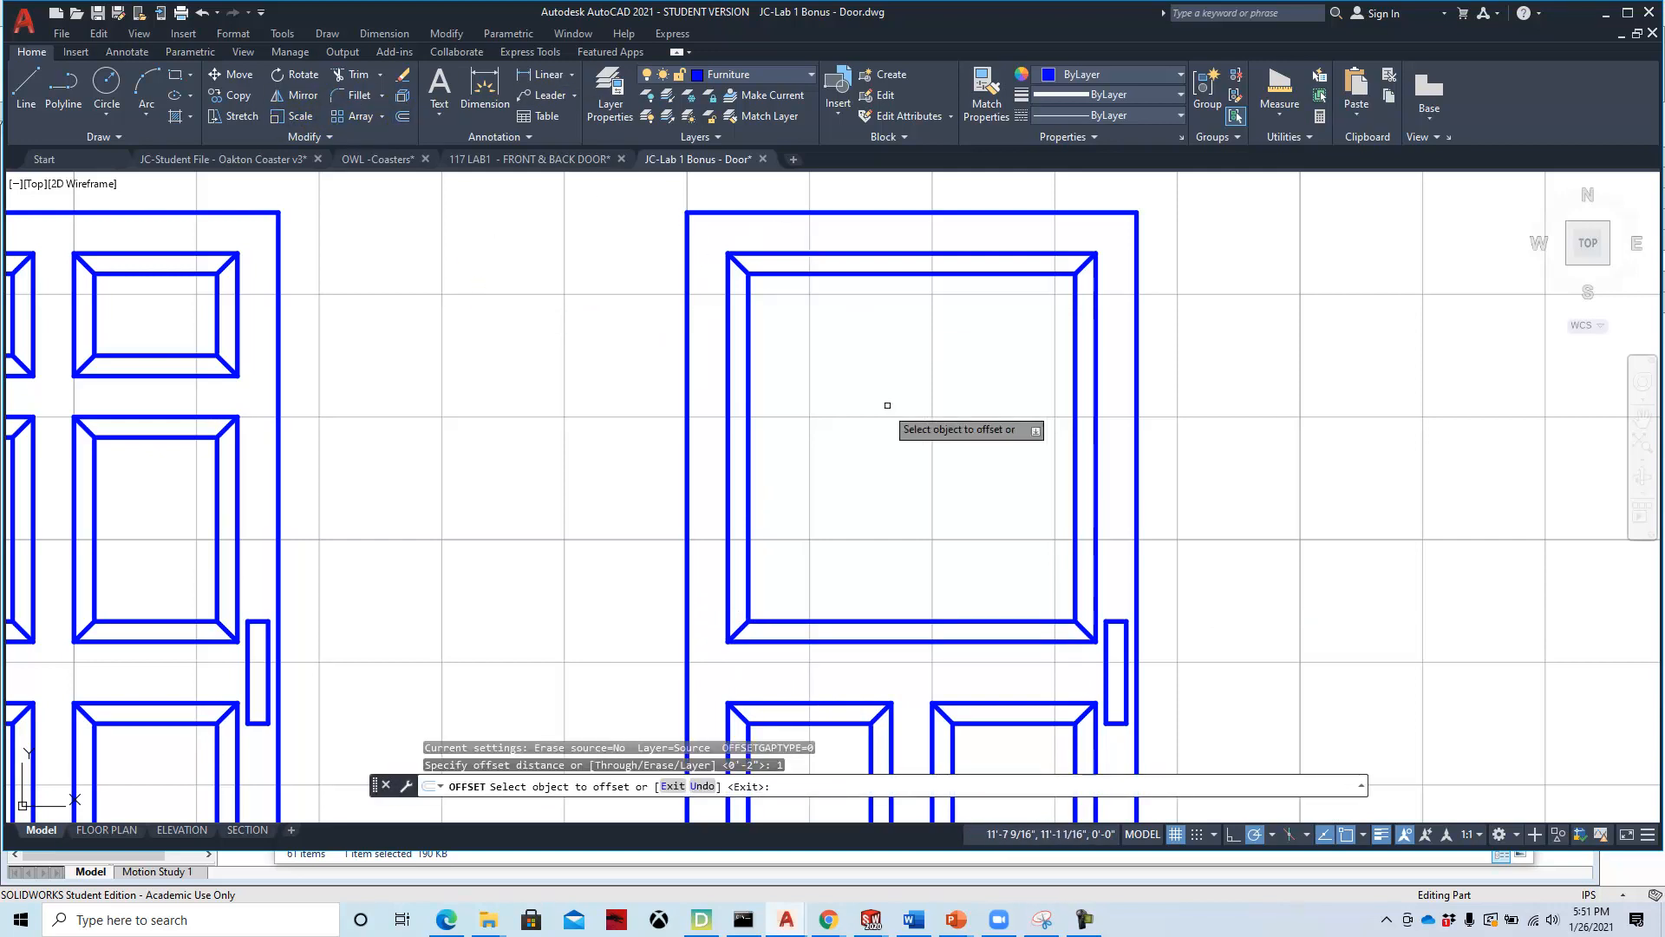
pyautogui.click(749, 383)
pyautogui.click(818, 354)
pyautogui.click(837, 275)
pyautogui.click(855, 304)
pyautogui.click(1076, 347)
pyautogui.click(1022, 383)
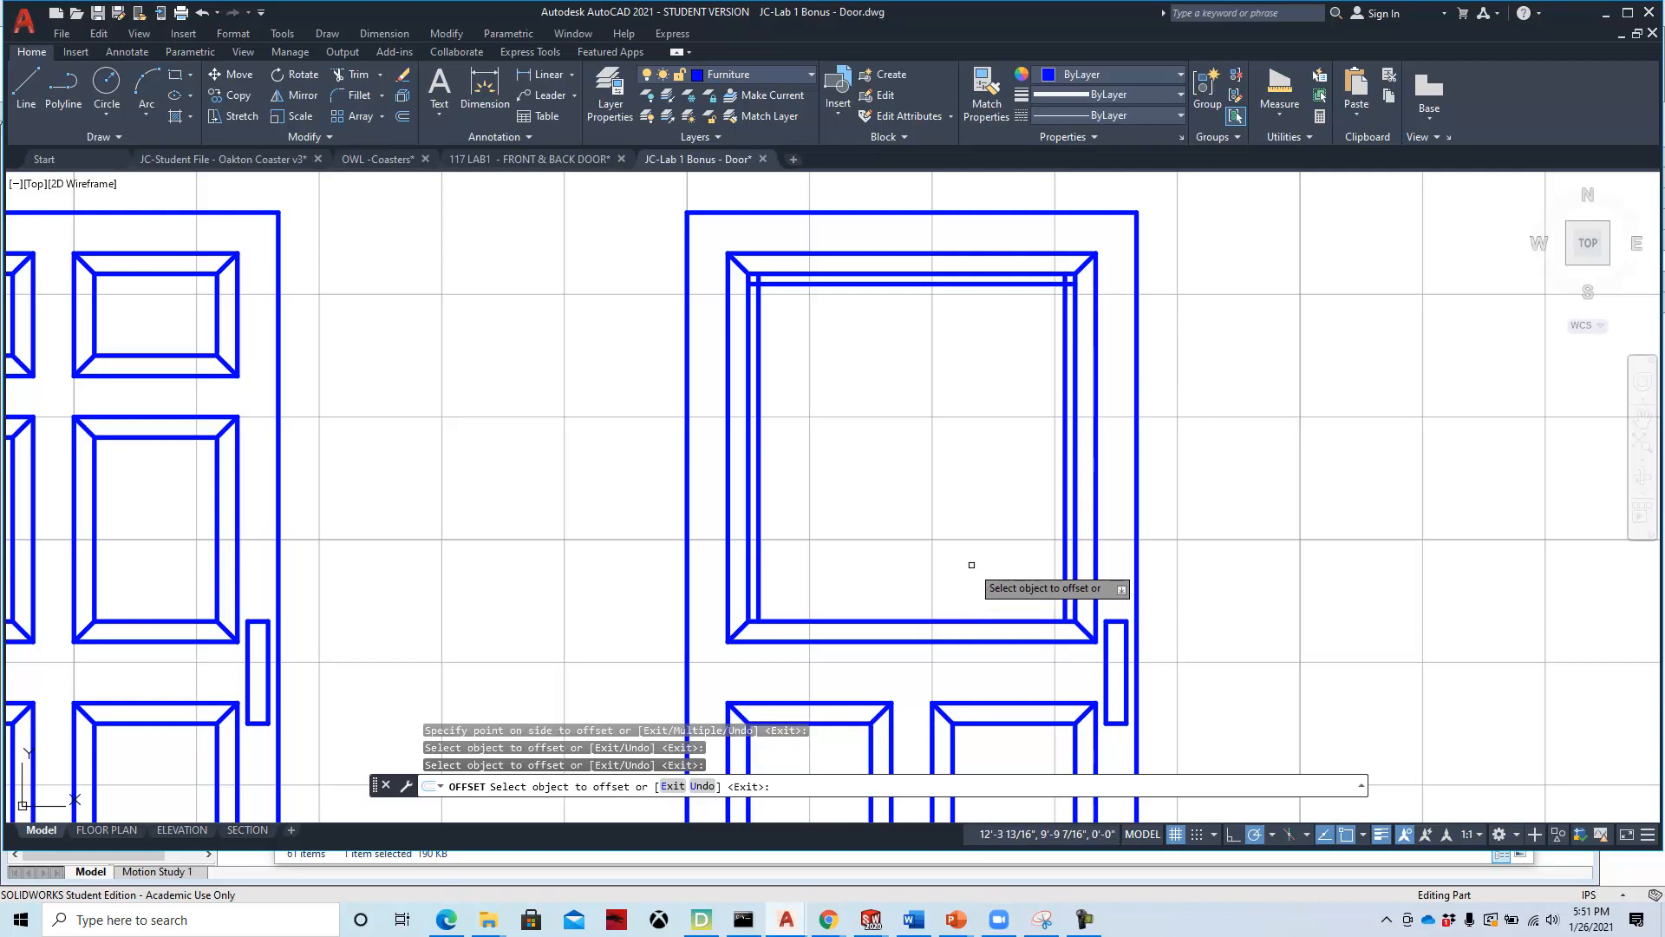
pyautogui.click(963, 618)
pyautogui.click(954, 576)
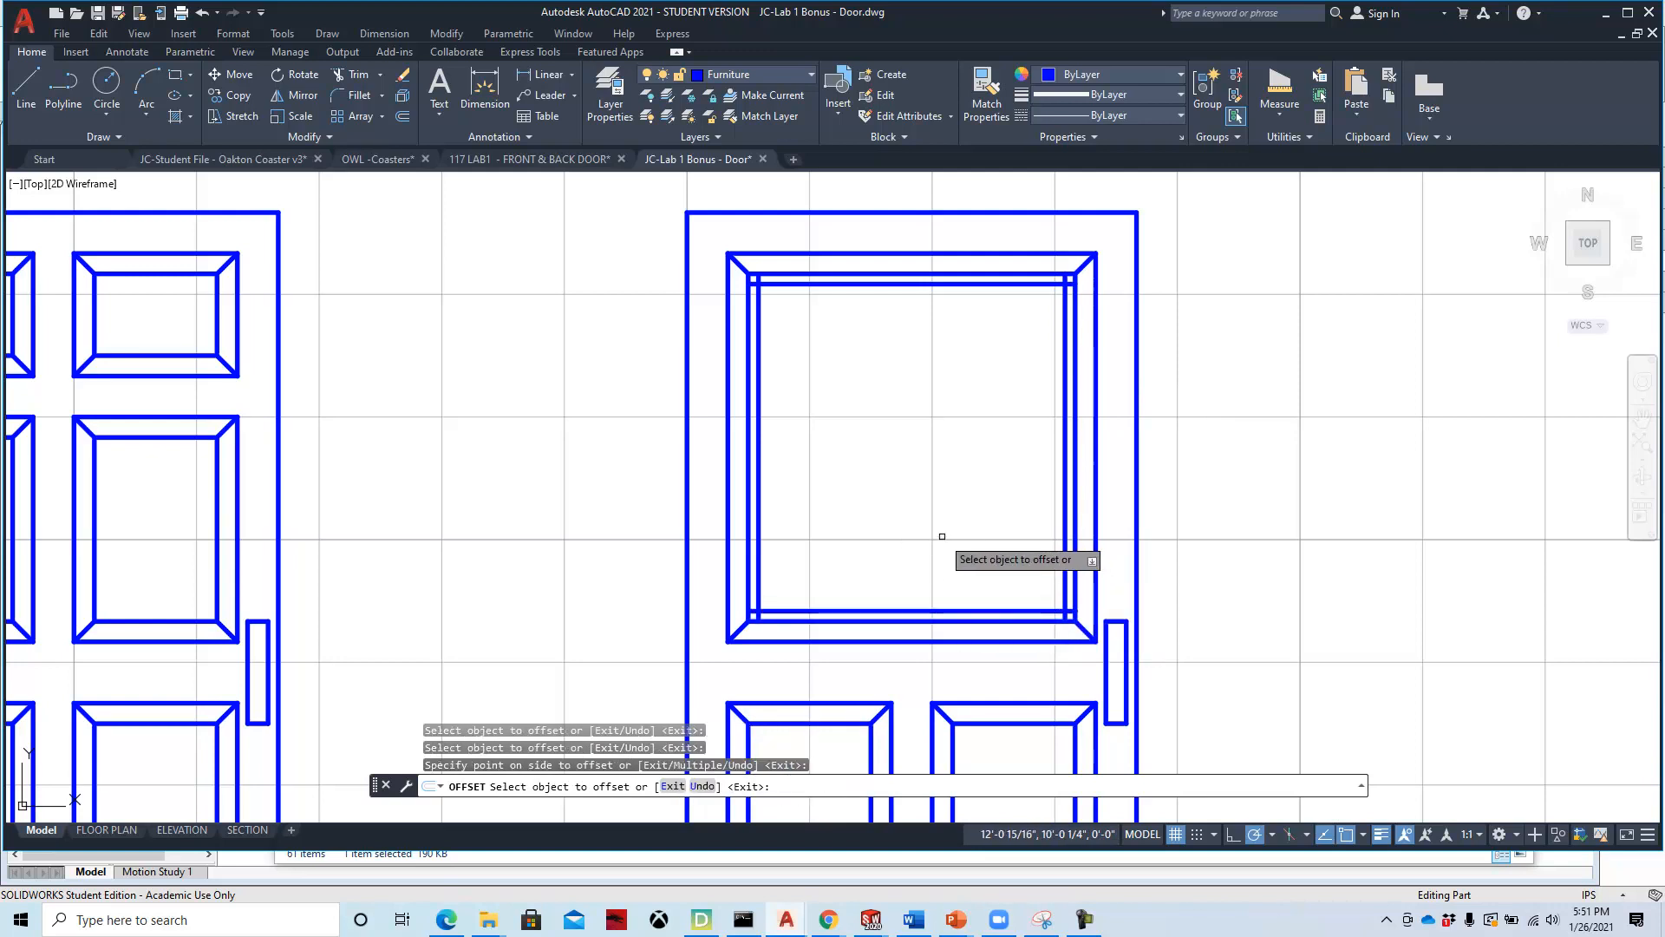
# Fillet the two upper corners of the innermost window pane lines with zero radius, using the Multiple option.
pyautogui.click(352, 99)
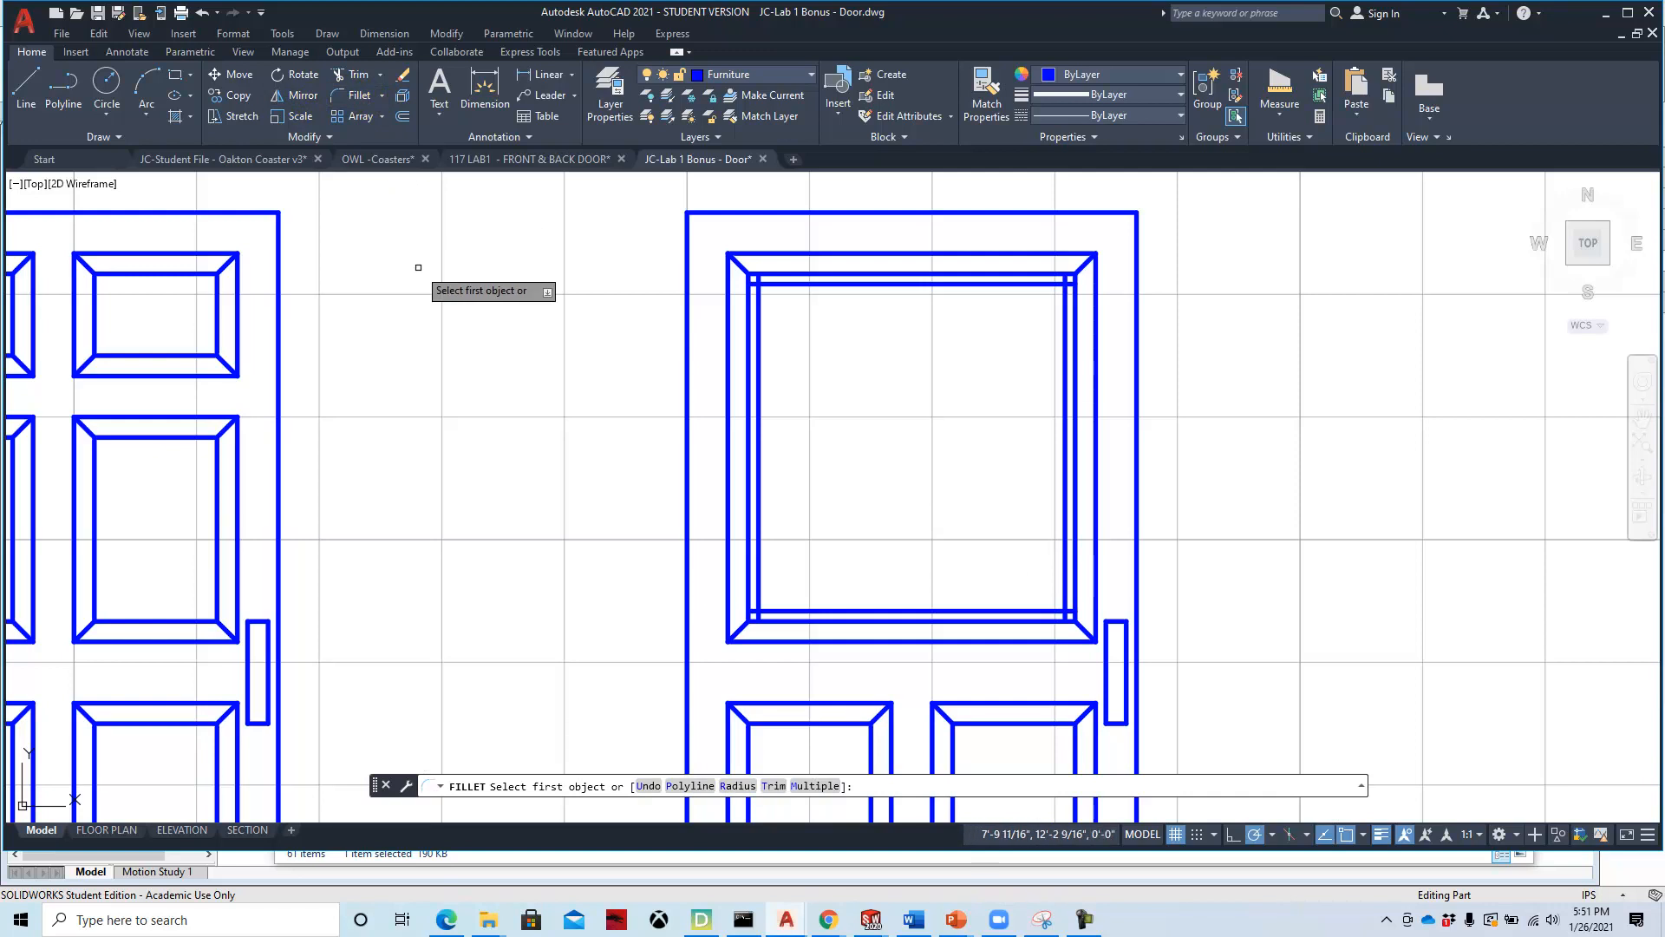
pyautogui.press('Down')
pyautogui.press('Down')
pyautogui.press('Down')
pyautogui.press('Down')
pyautogui.press('Down')
pyautogui.press('Return')
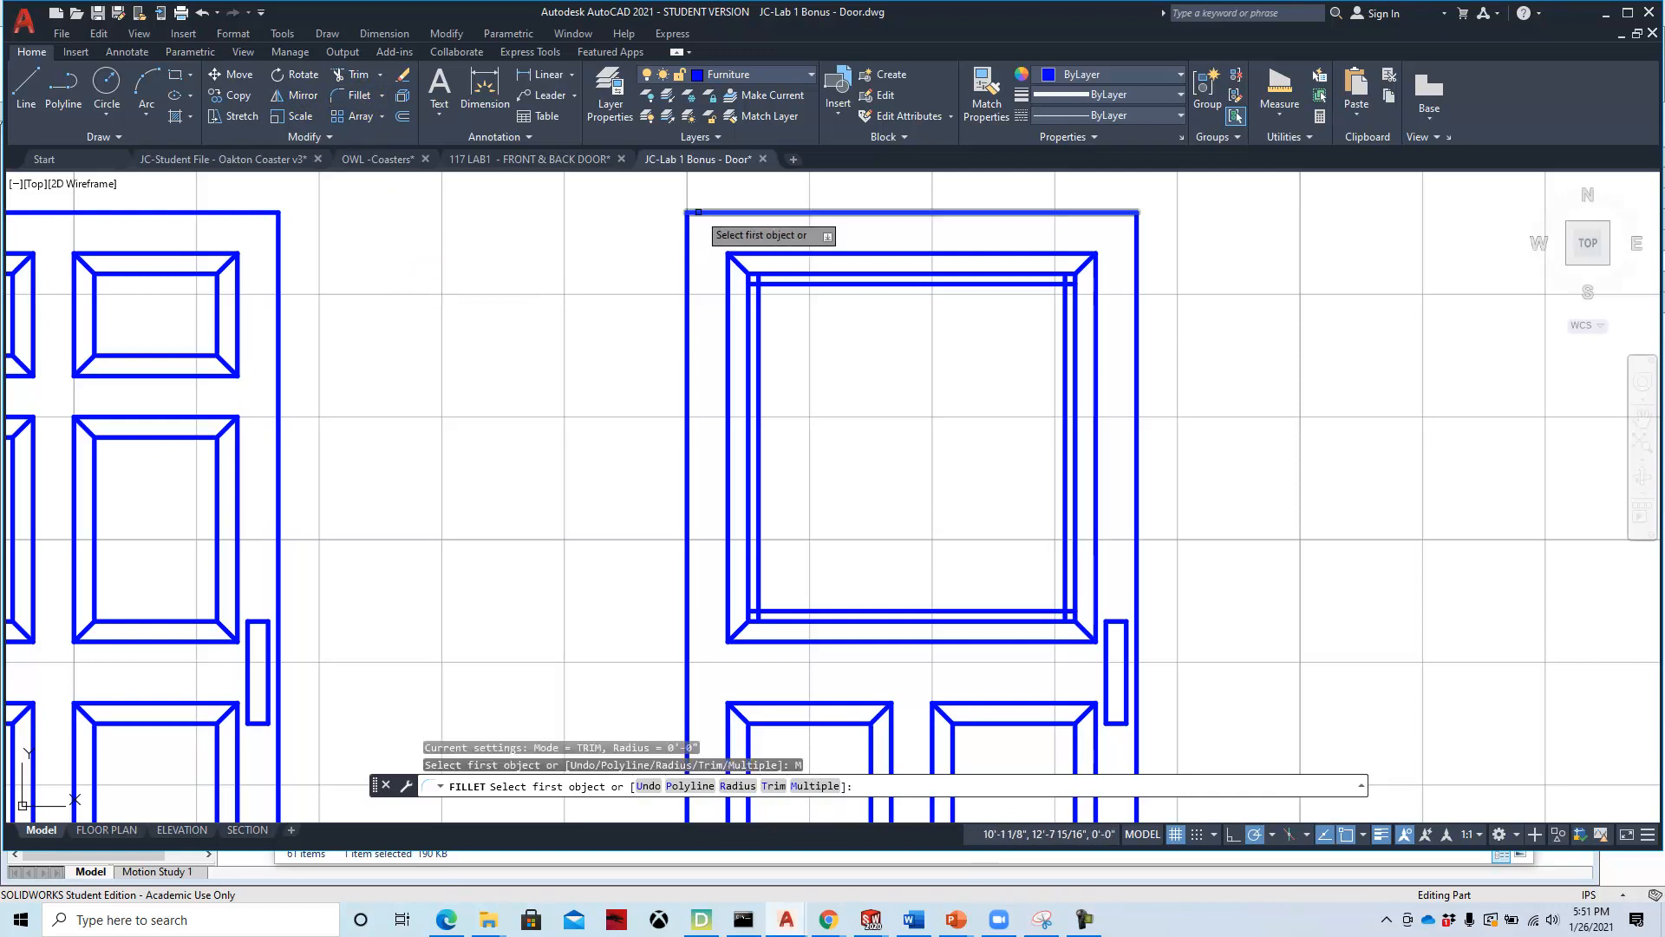
pyautogui.click(761, 322)
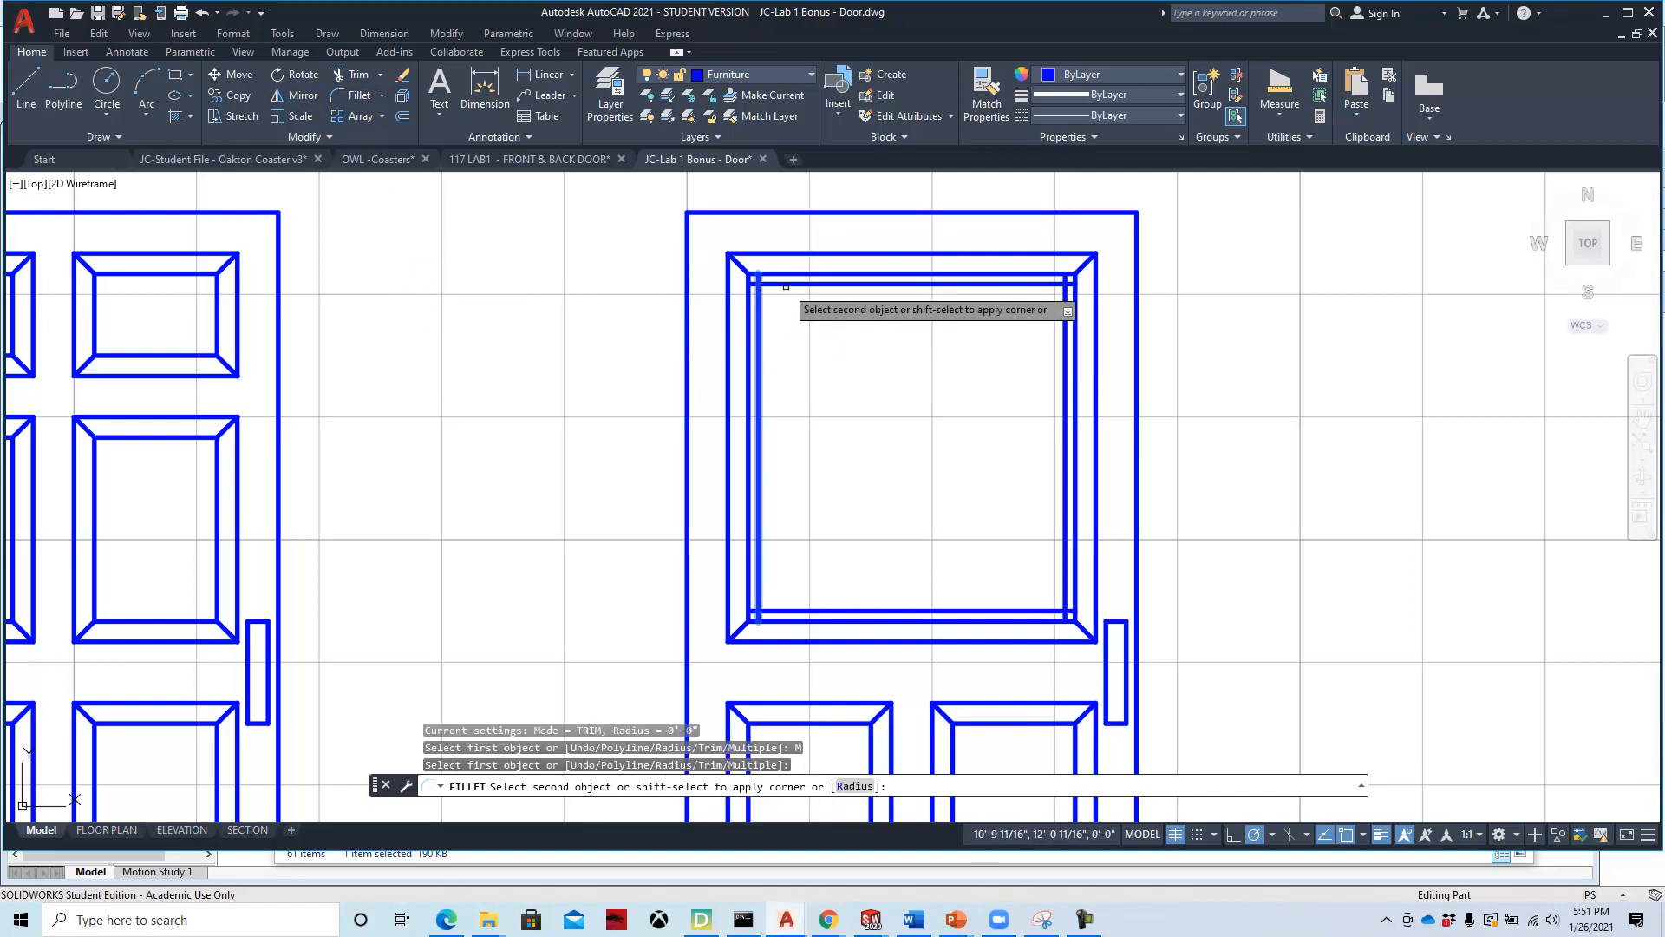
pyautogui.click(782, 290)
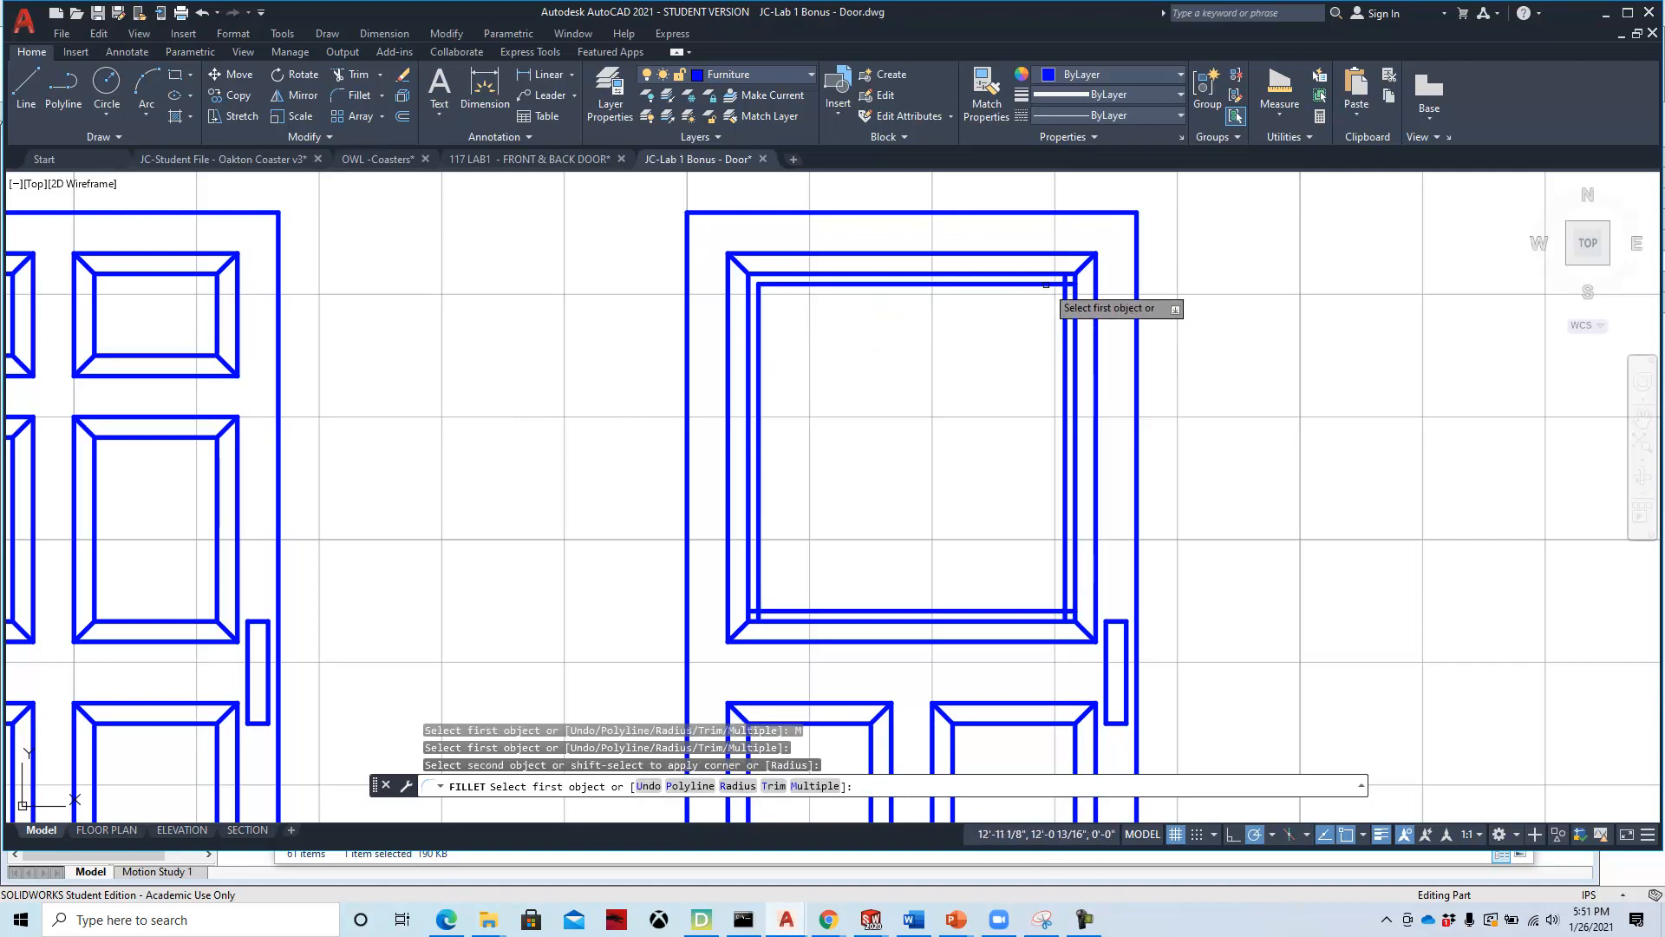
pyautogui.click(1059, 285)
pyautogui.click(1062, 345)
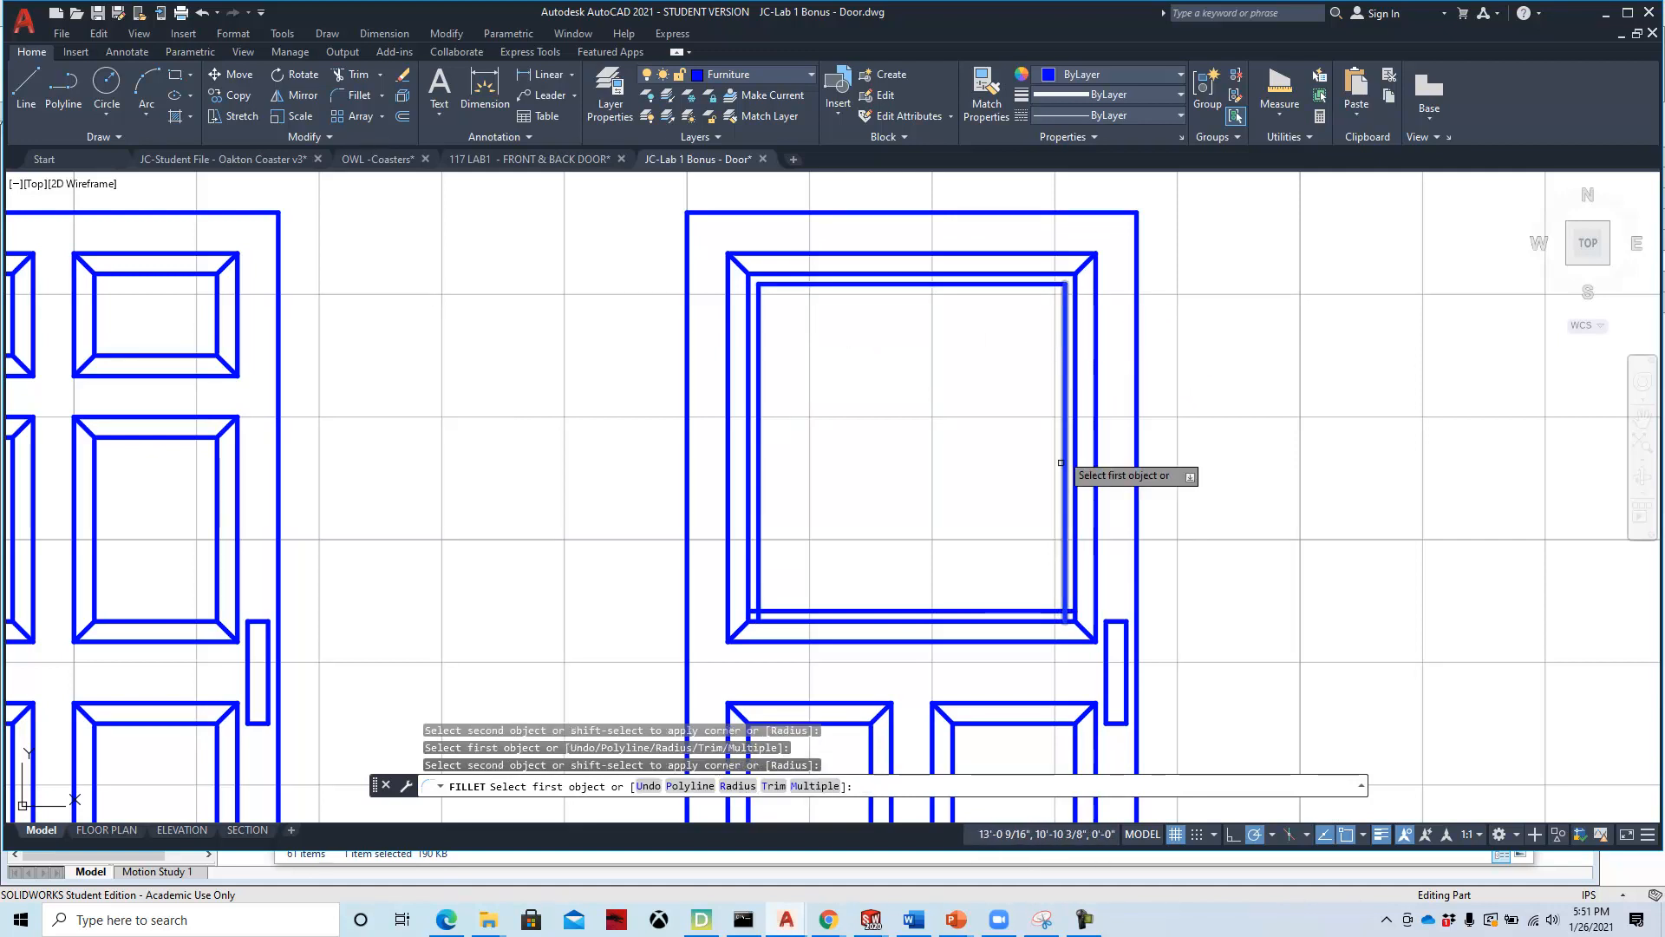
# Fillet the two lower corners of the innermost window pane lines with zero radius to close the rectangle.
pyautogui.click(1064, 592)
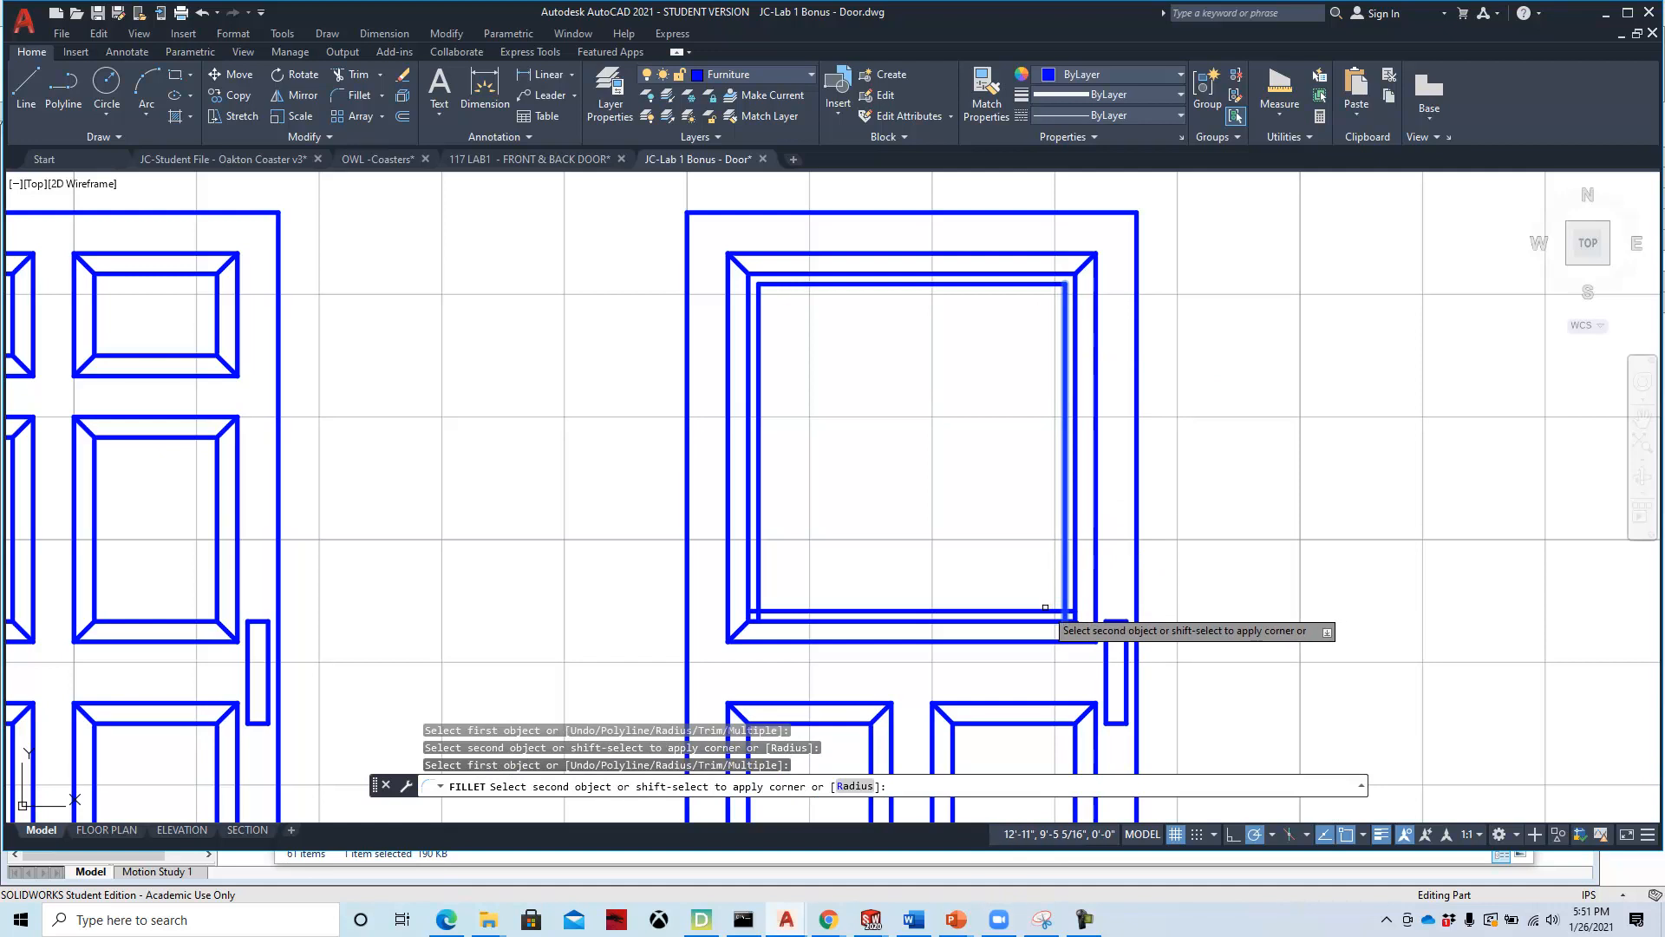
pyautogui.click(1054, 610)
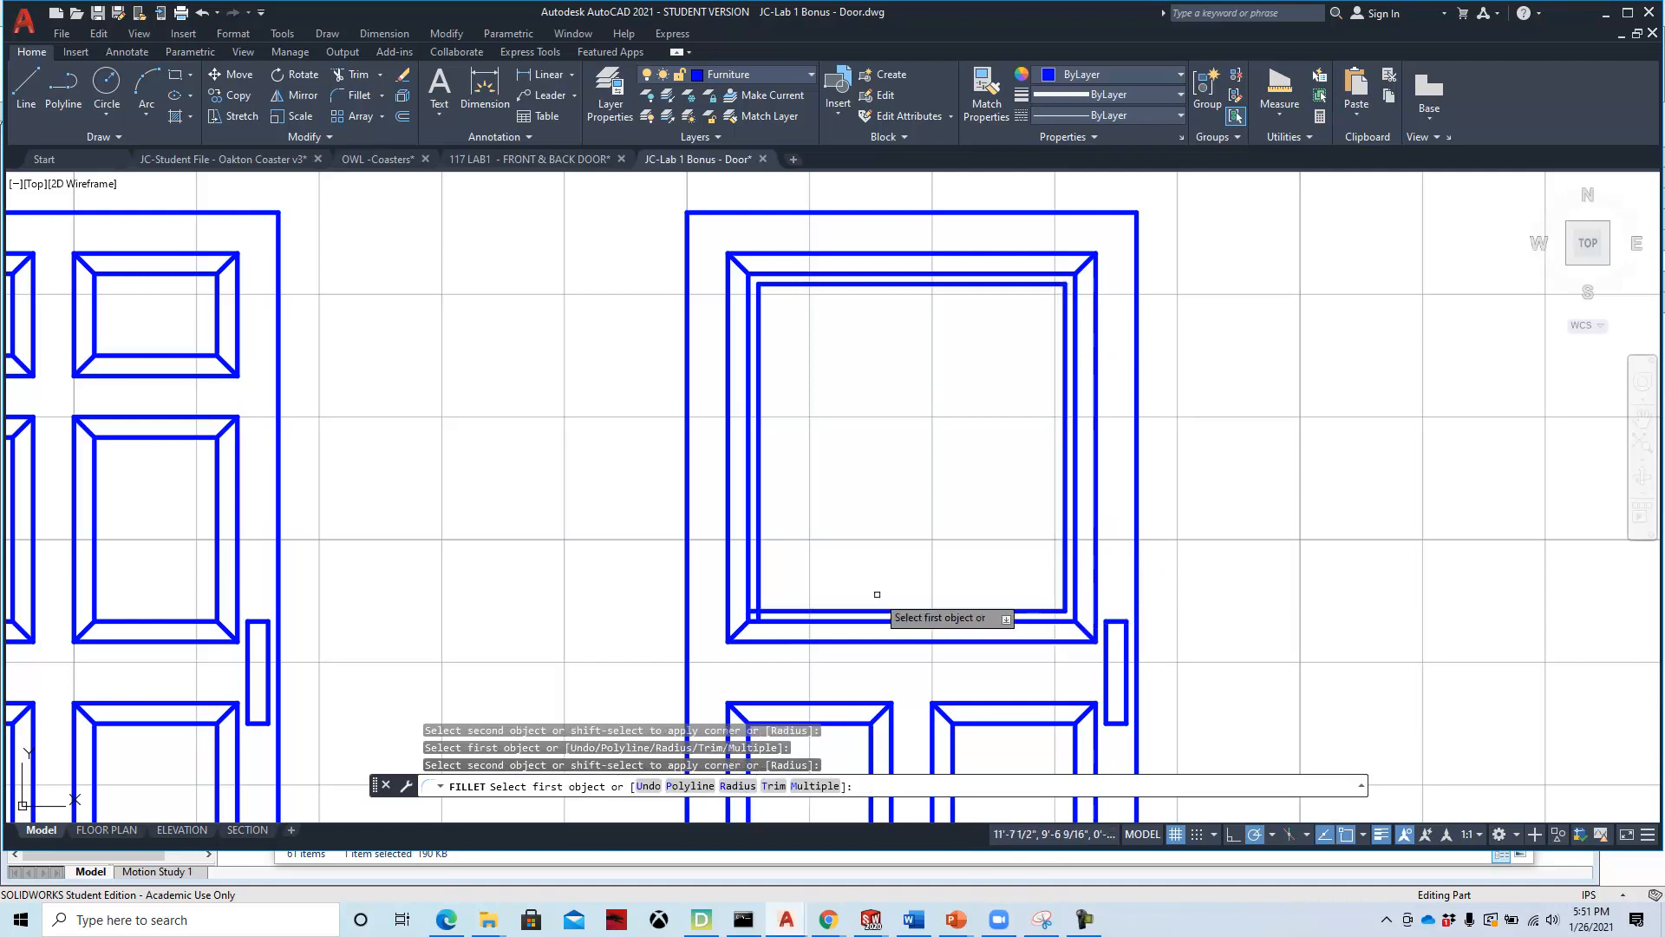
pyautogui.click(794, 611)
pyautogui.click(761, 577)
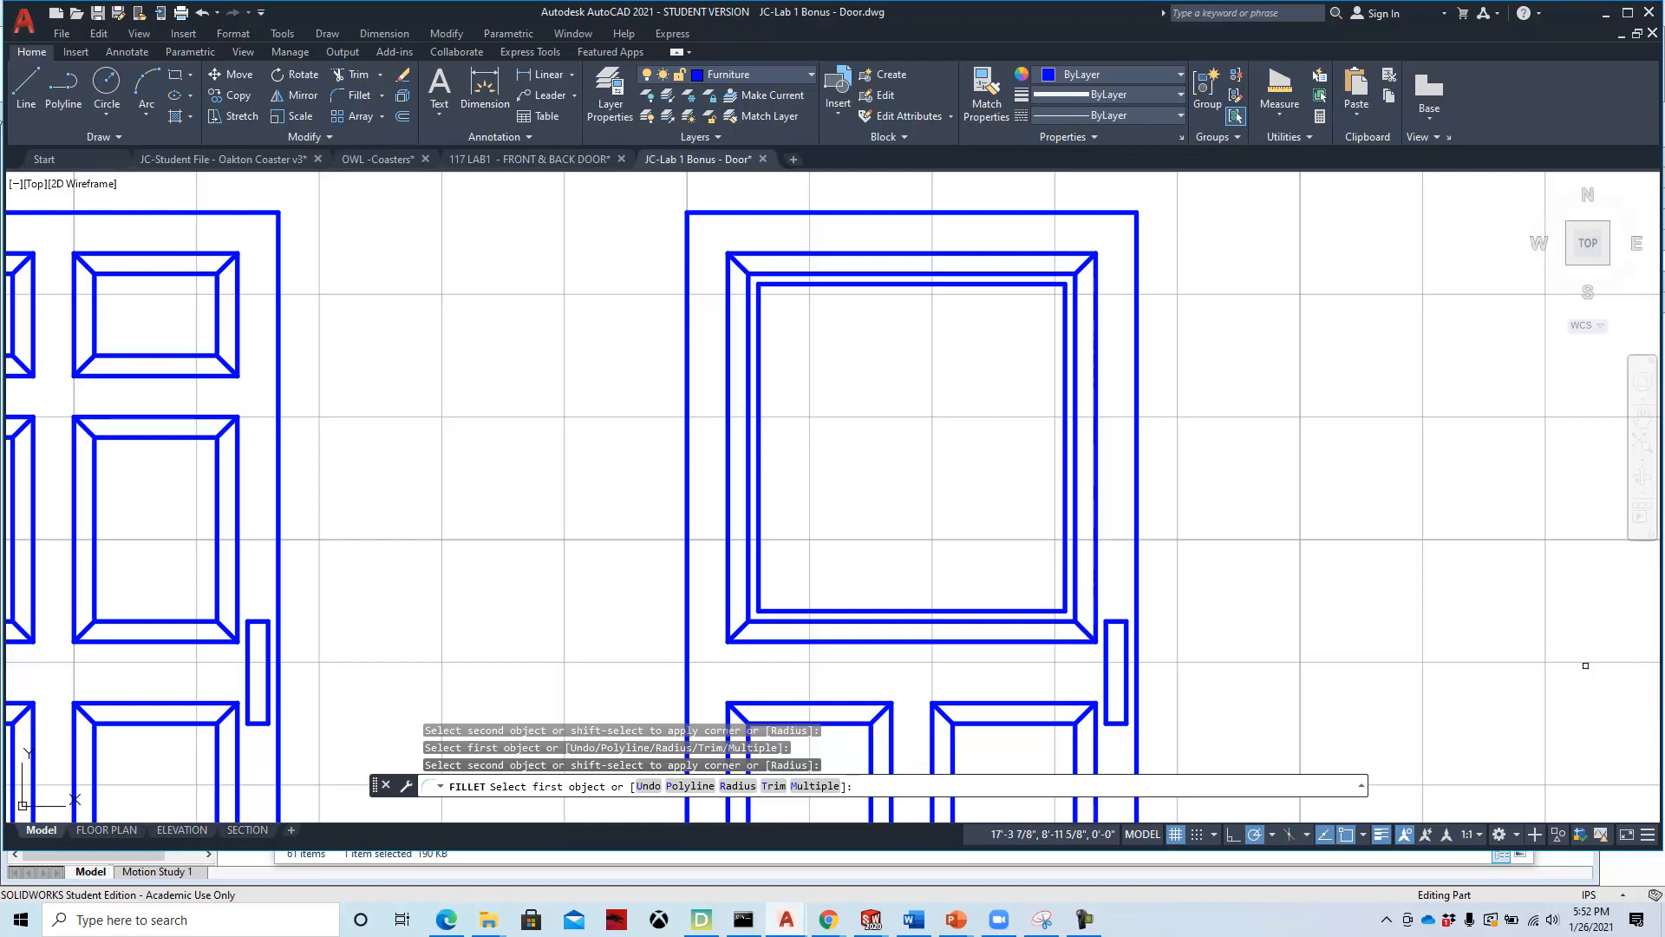
# Draw a vertical line from the midpoint of the window pane's top edge to the midpoint of its bottom edge.
pyautogui.press('F10')
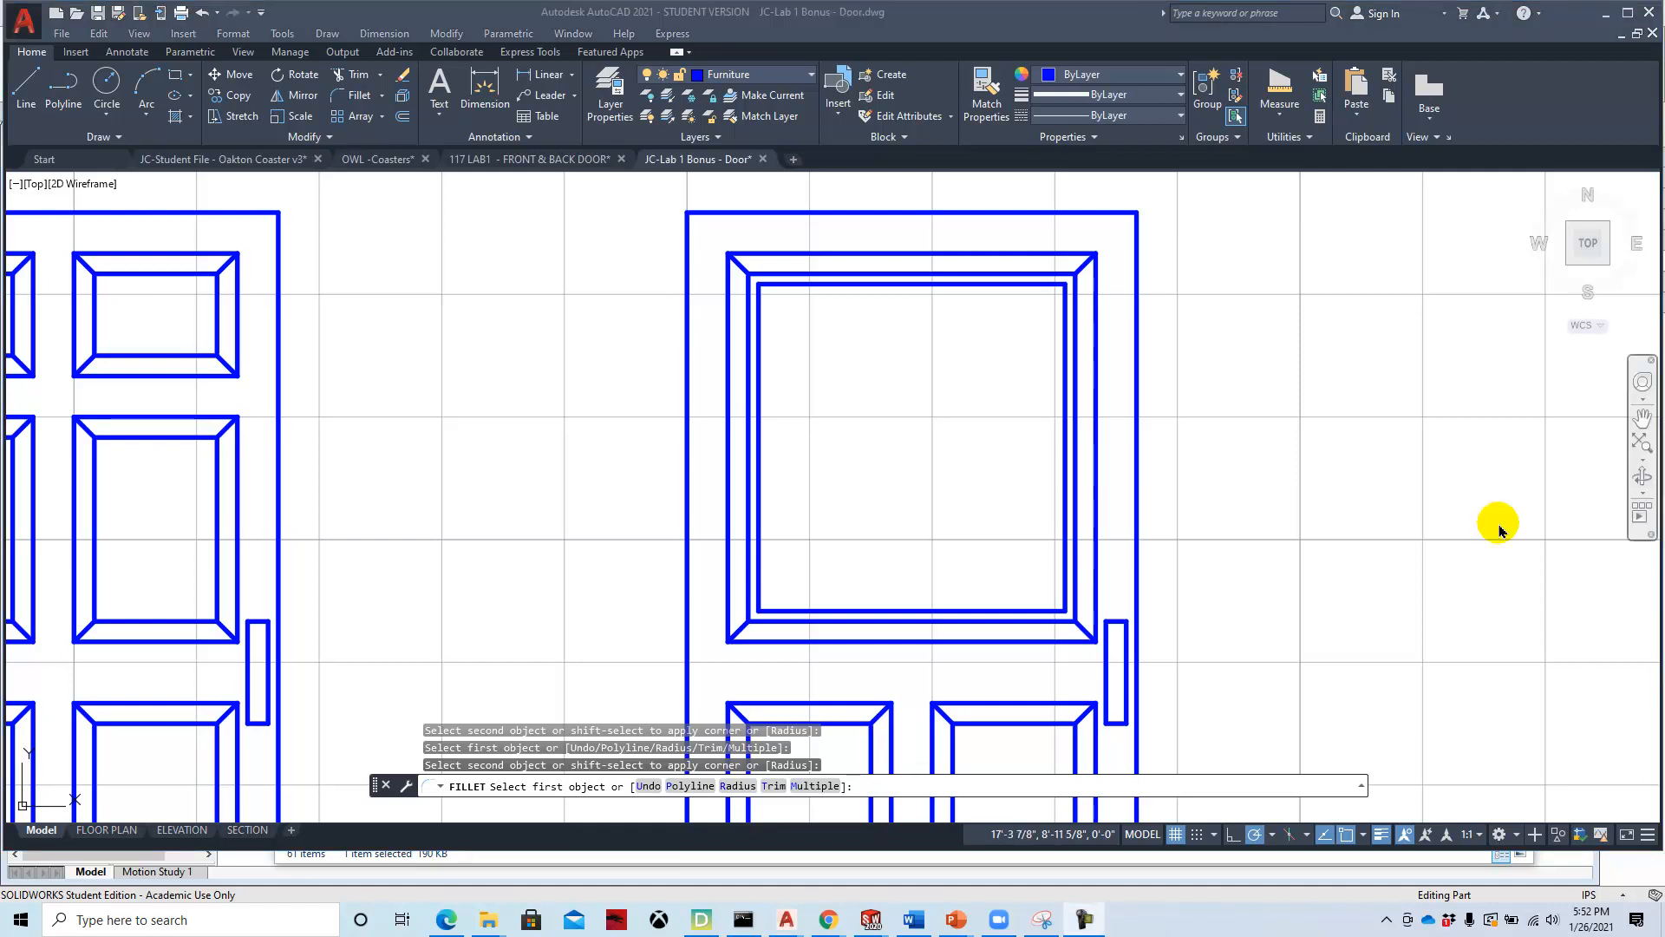
pyautogui.click(26, 90)
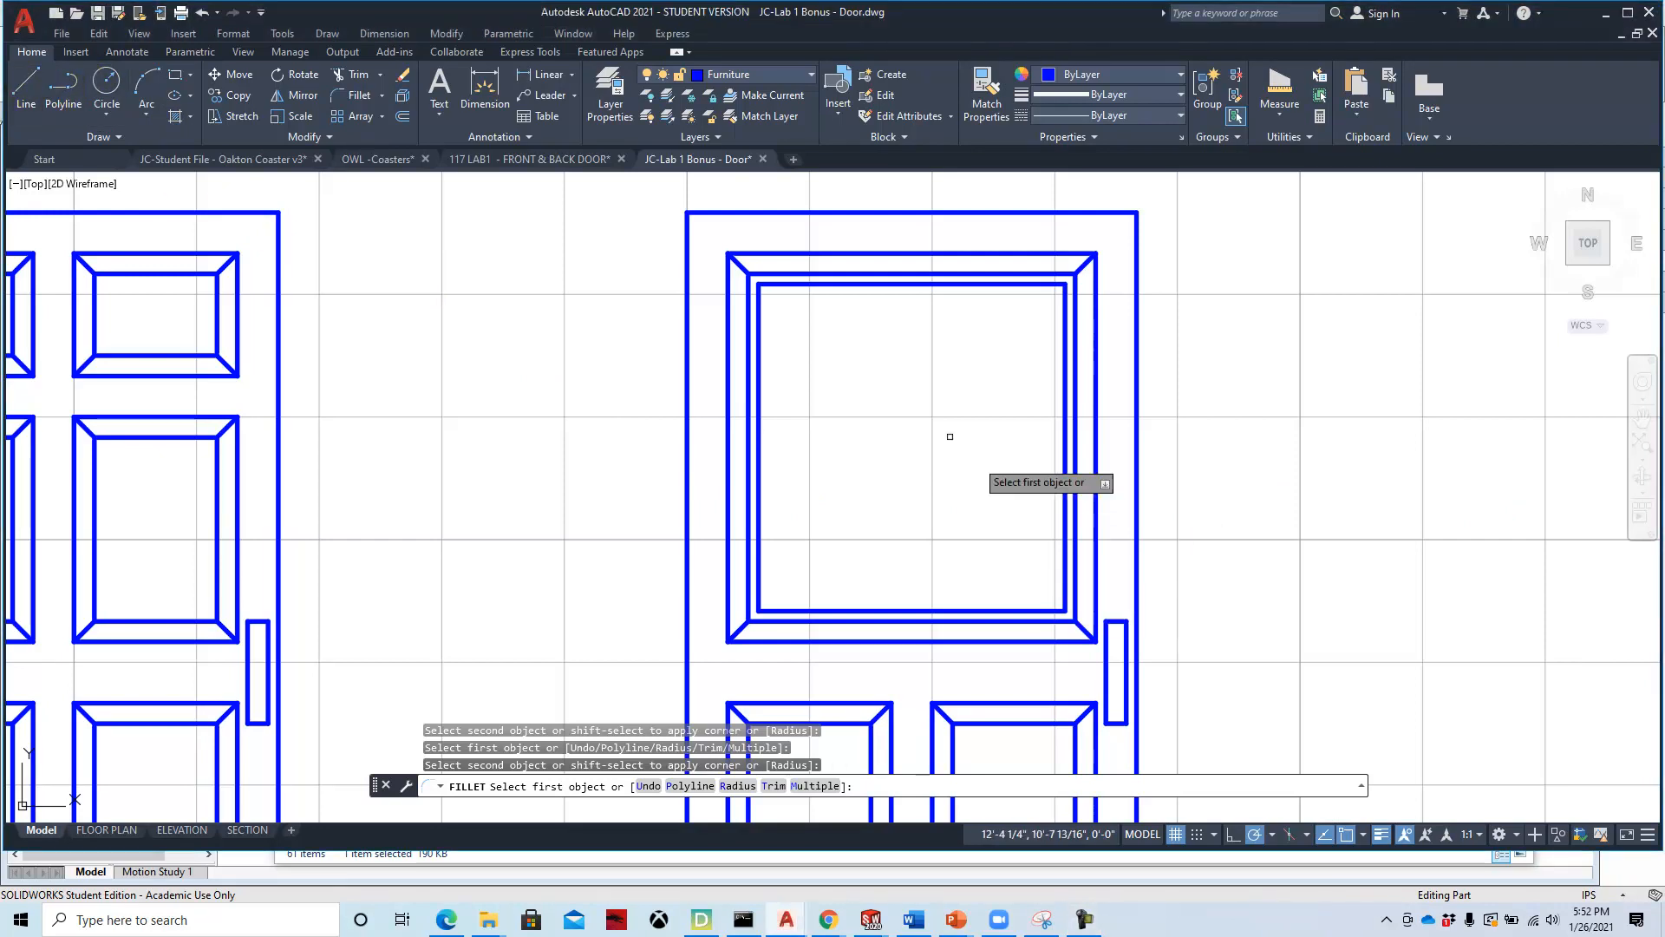
pyautogui.click(26, 90)
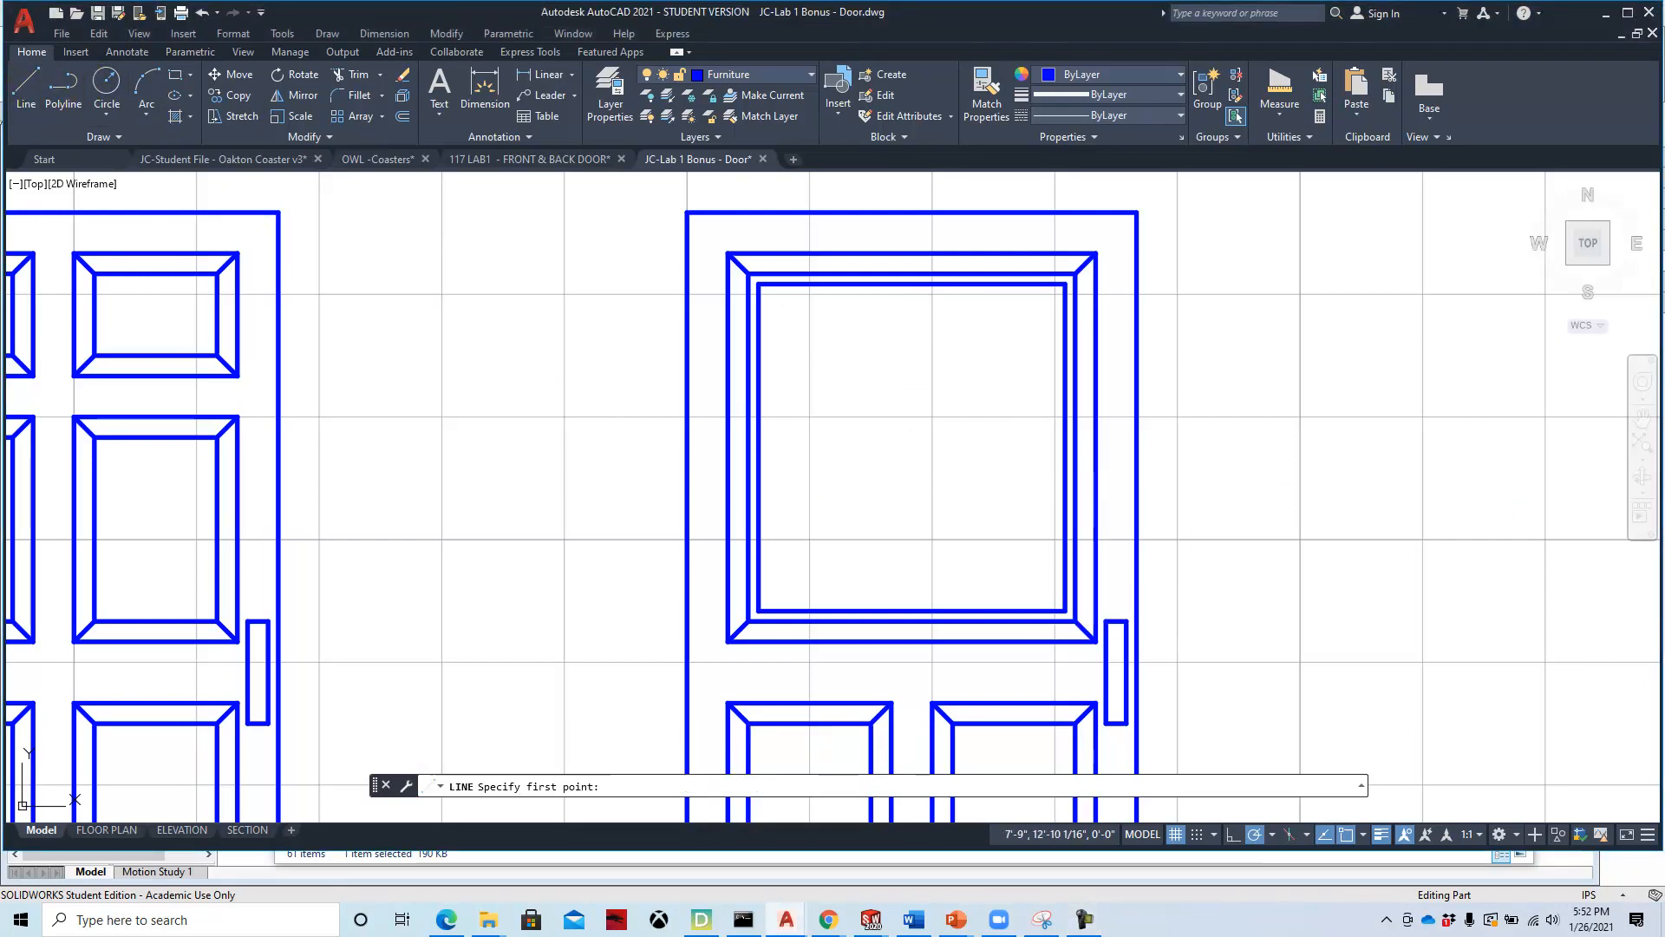
pyautogui.click(911, 283)
pyautogui.click(911, 610)
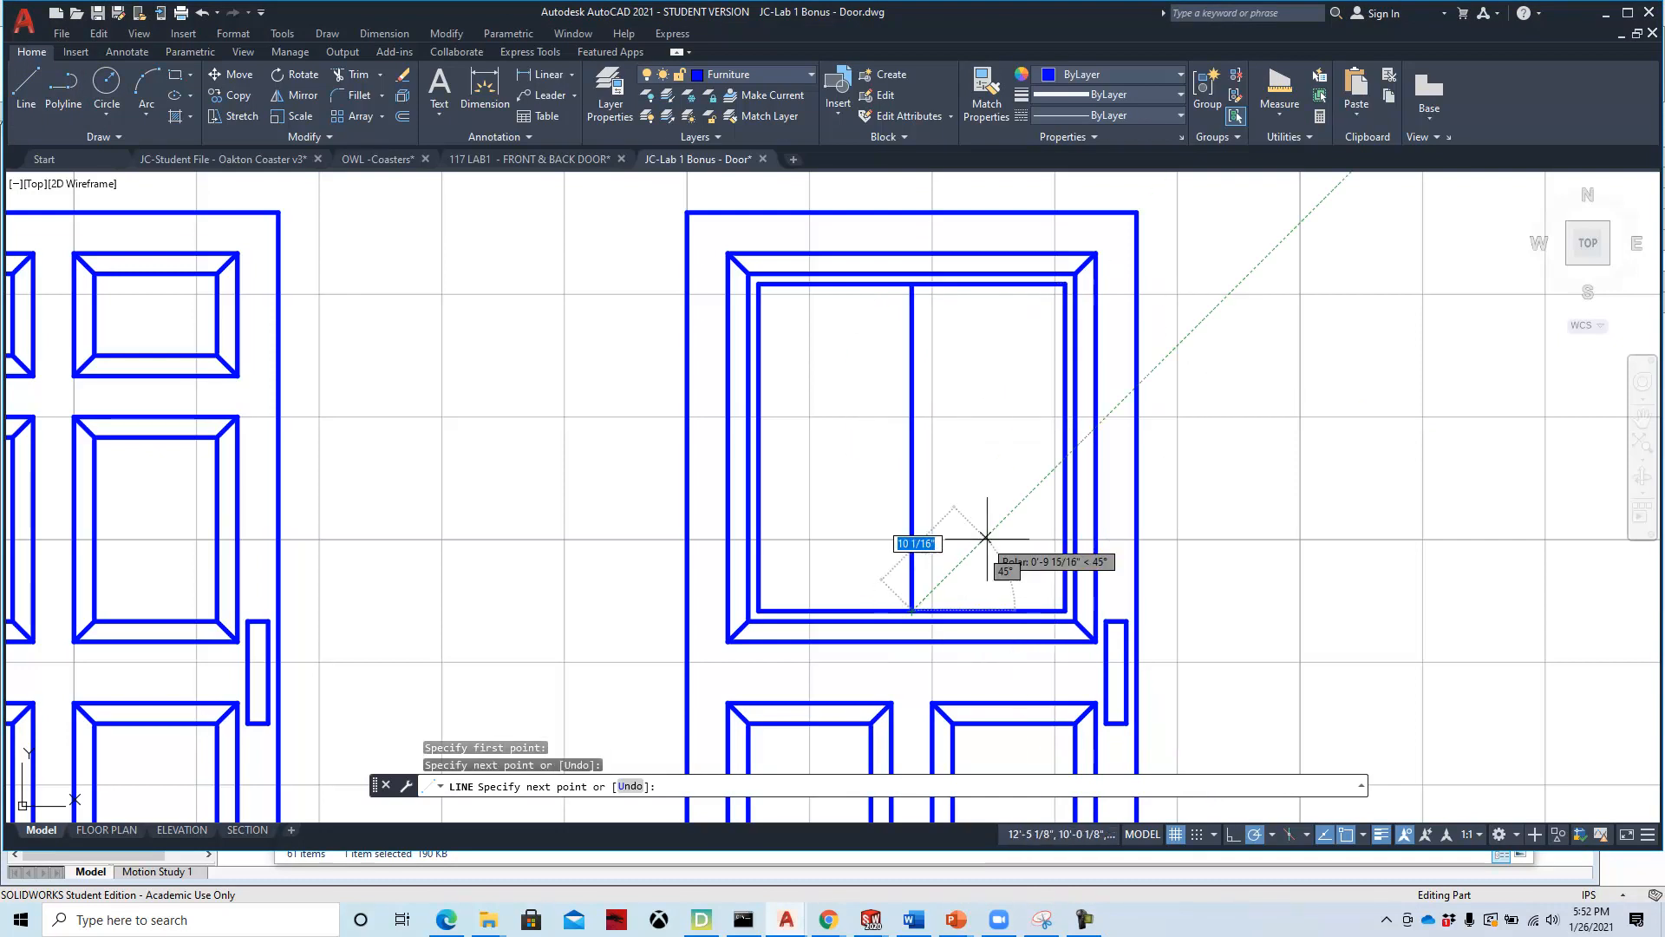
pyautogui.press('Return')
# Draw a horizontal line across the window pane from the midpoint of its left edge to the midpoint of its right edge.
pyautogui.press('Return')
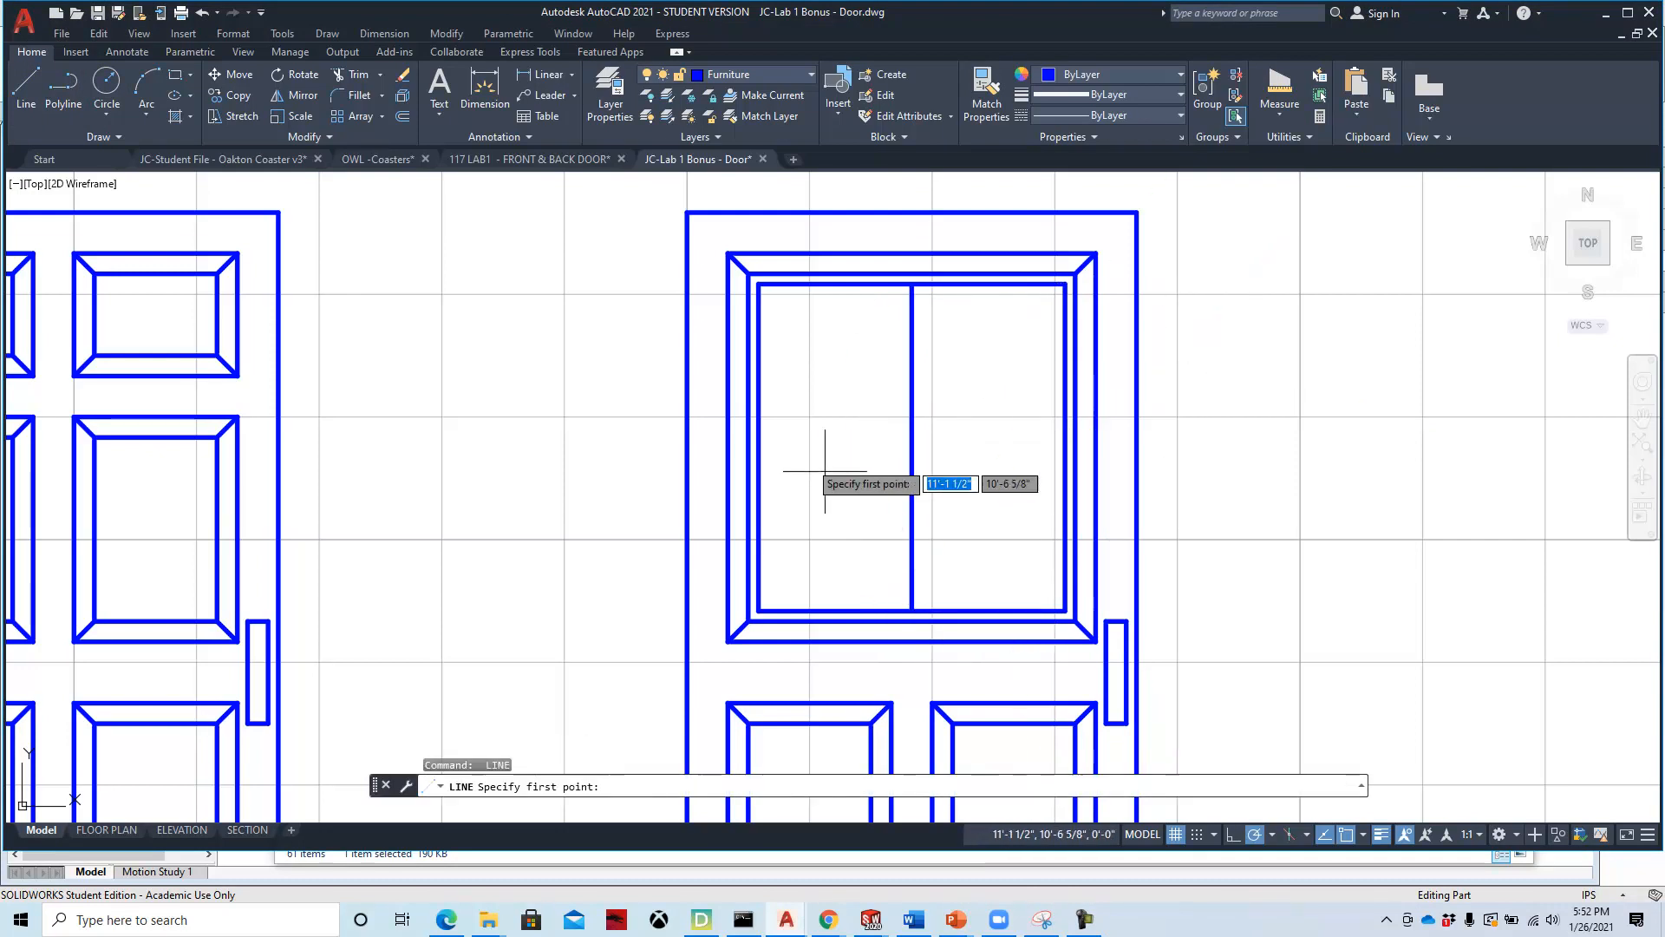
pyautogui.click(1065, 447)
pyautogui.press('Return')
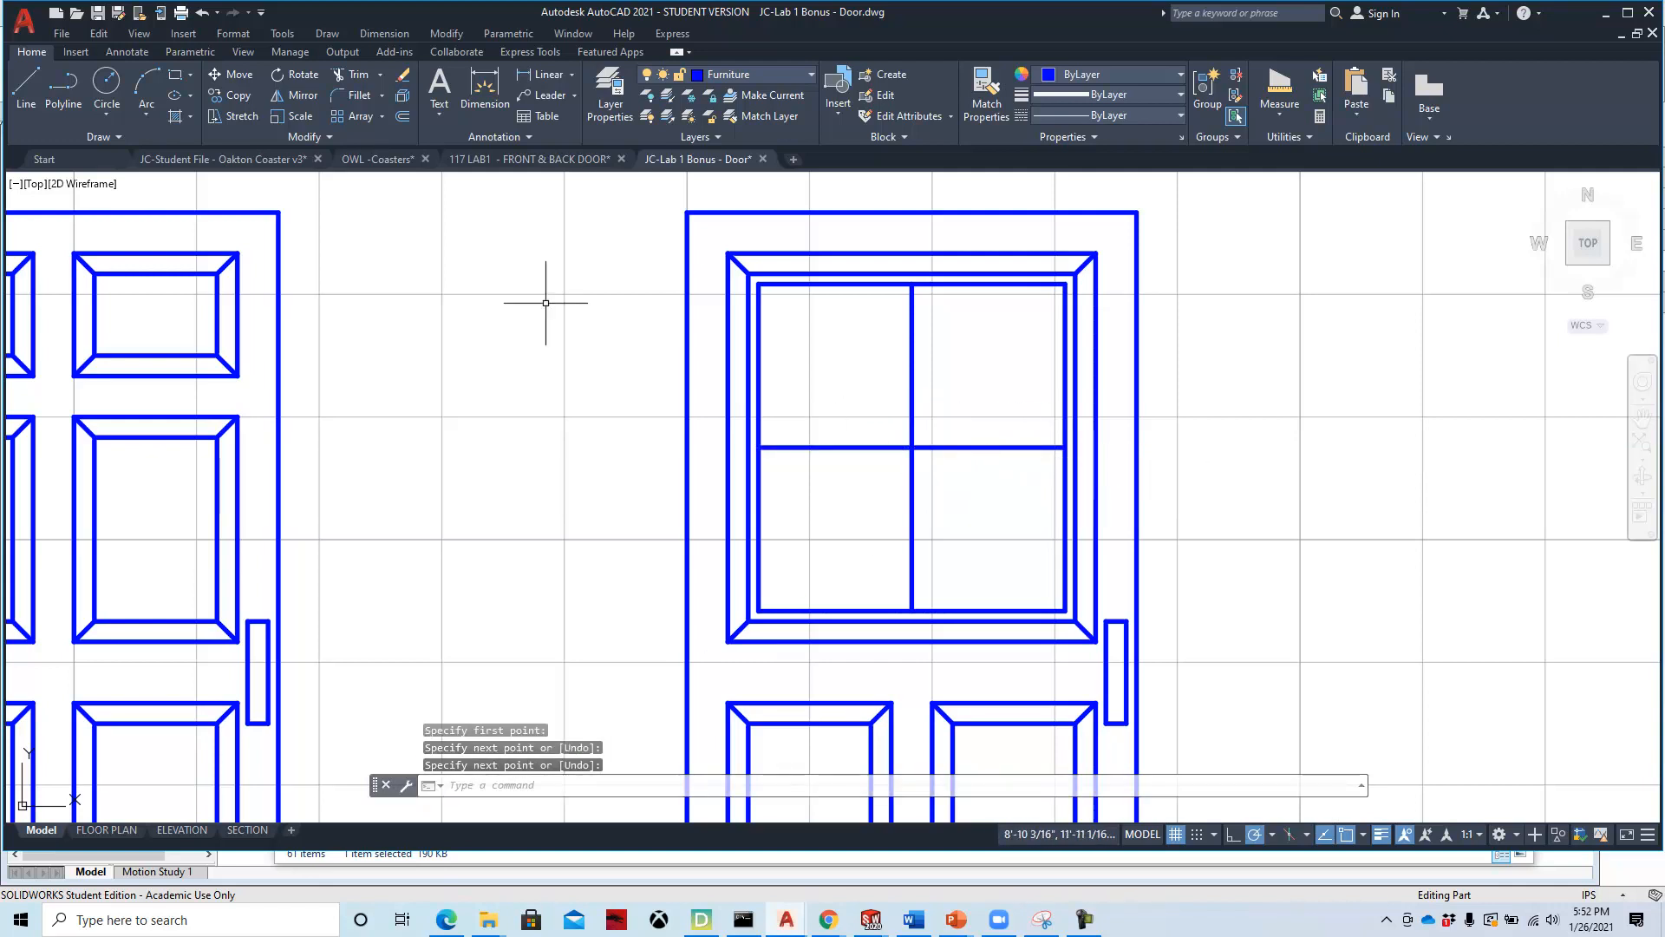
pyautogui.click(402, 116)
pyautogui.moveTo(390, 161)
pyautogui.write('1')
pyautogui.press('Return')
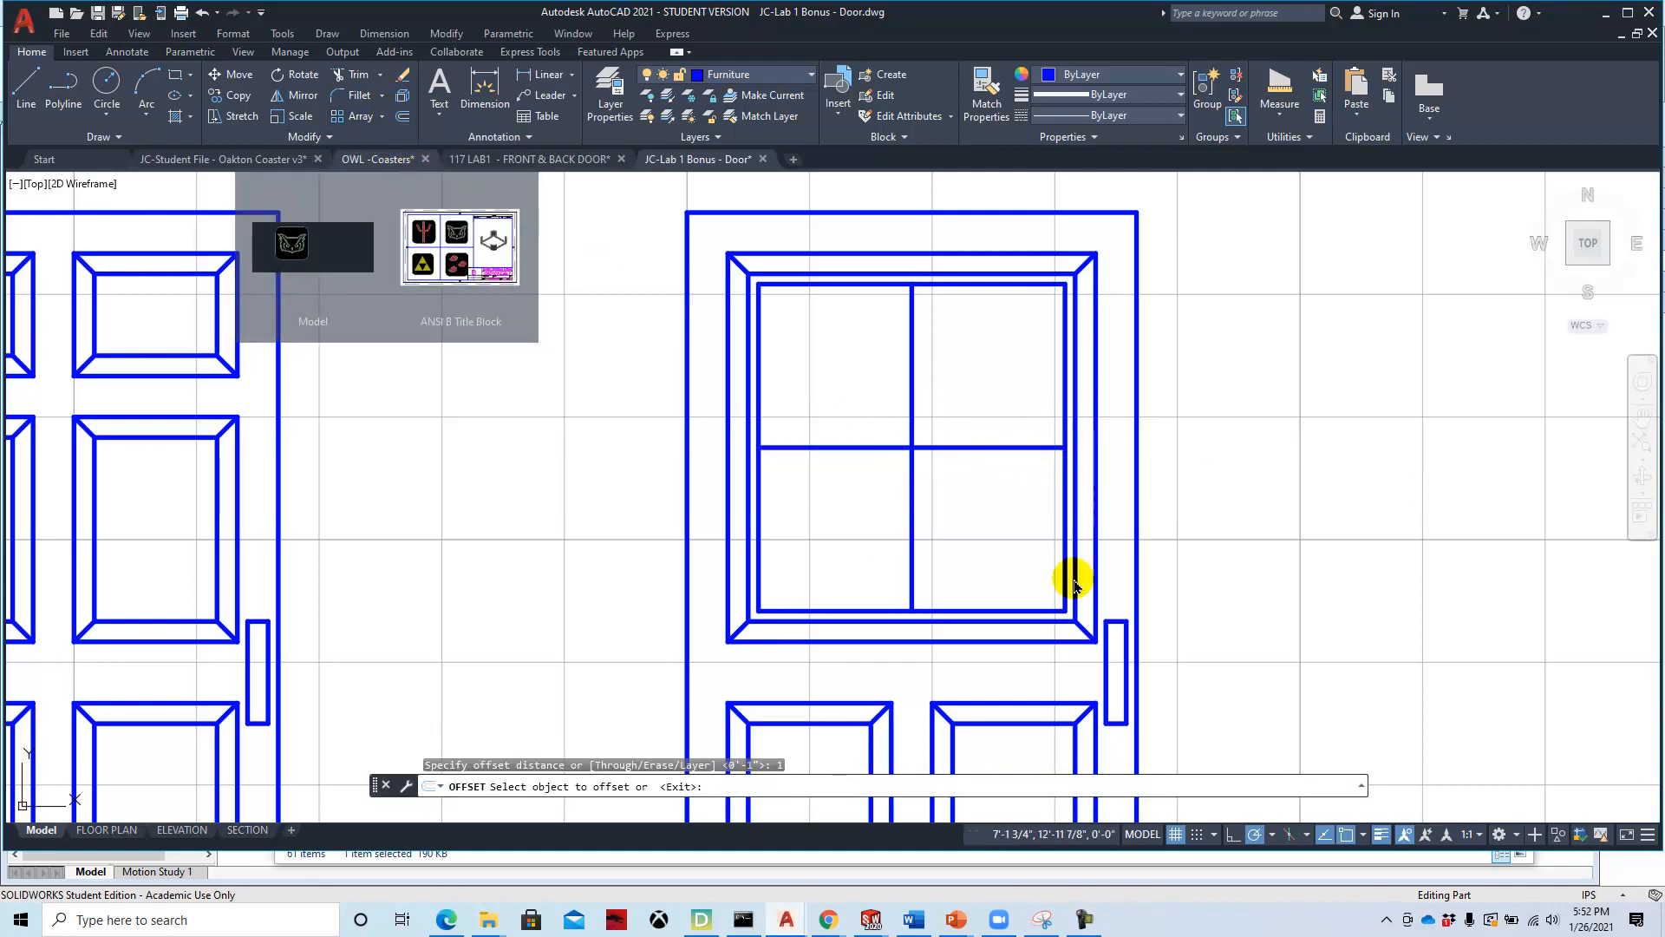
pyautogui.press('Escape')
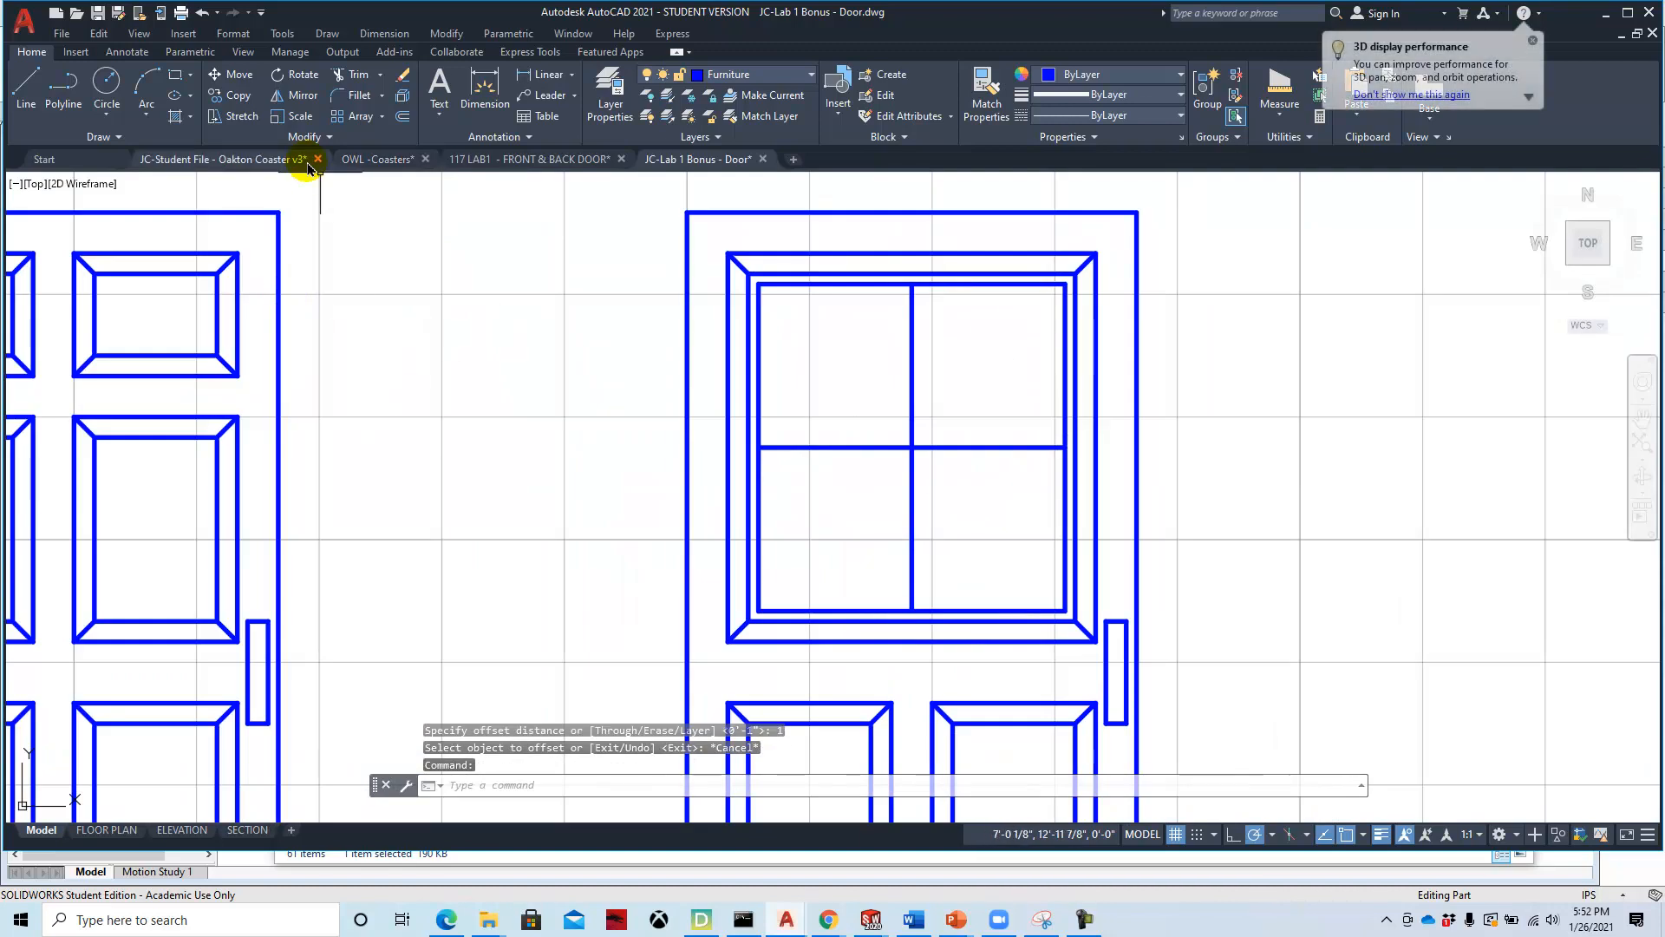
# Offset the window's horizontal dividing line 1" above and 1" below.
pyautogui.click(401, 117)
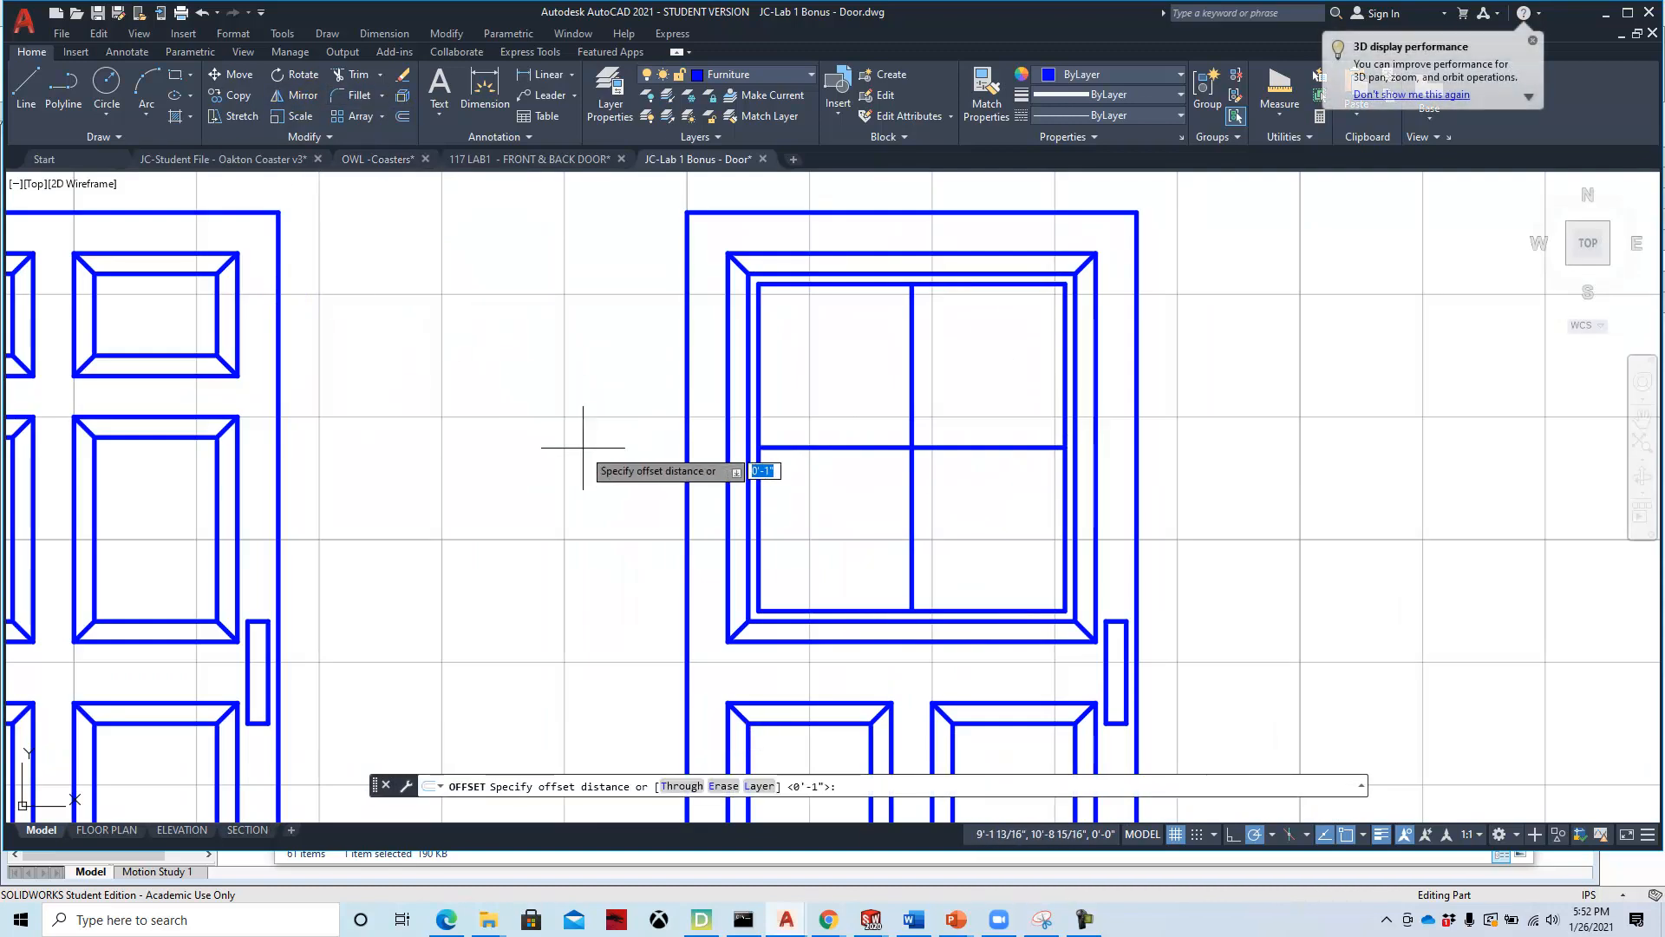
pyautogui.press('Return')
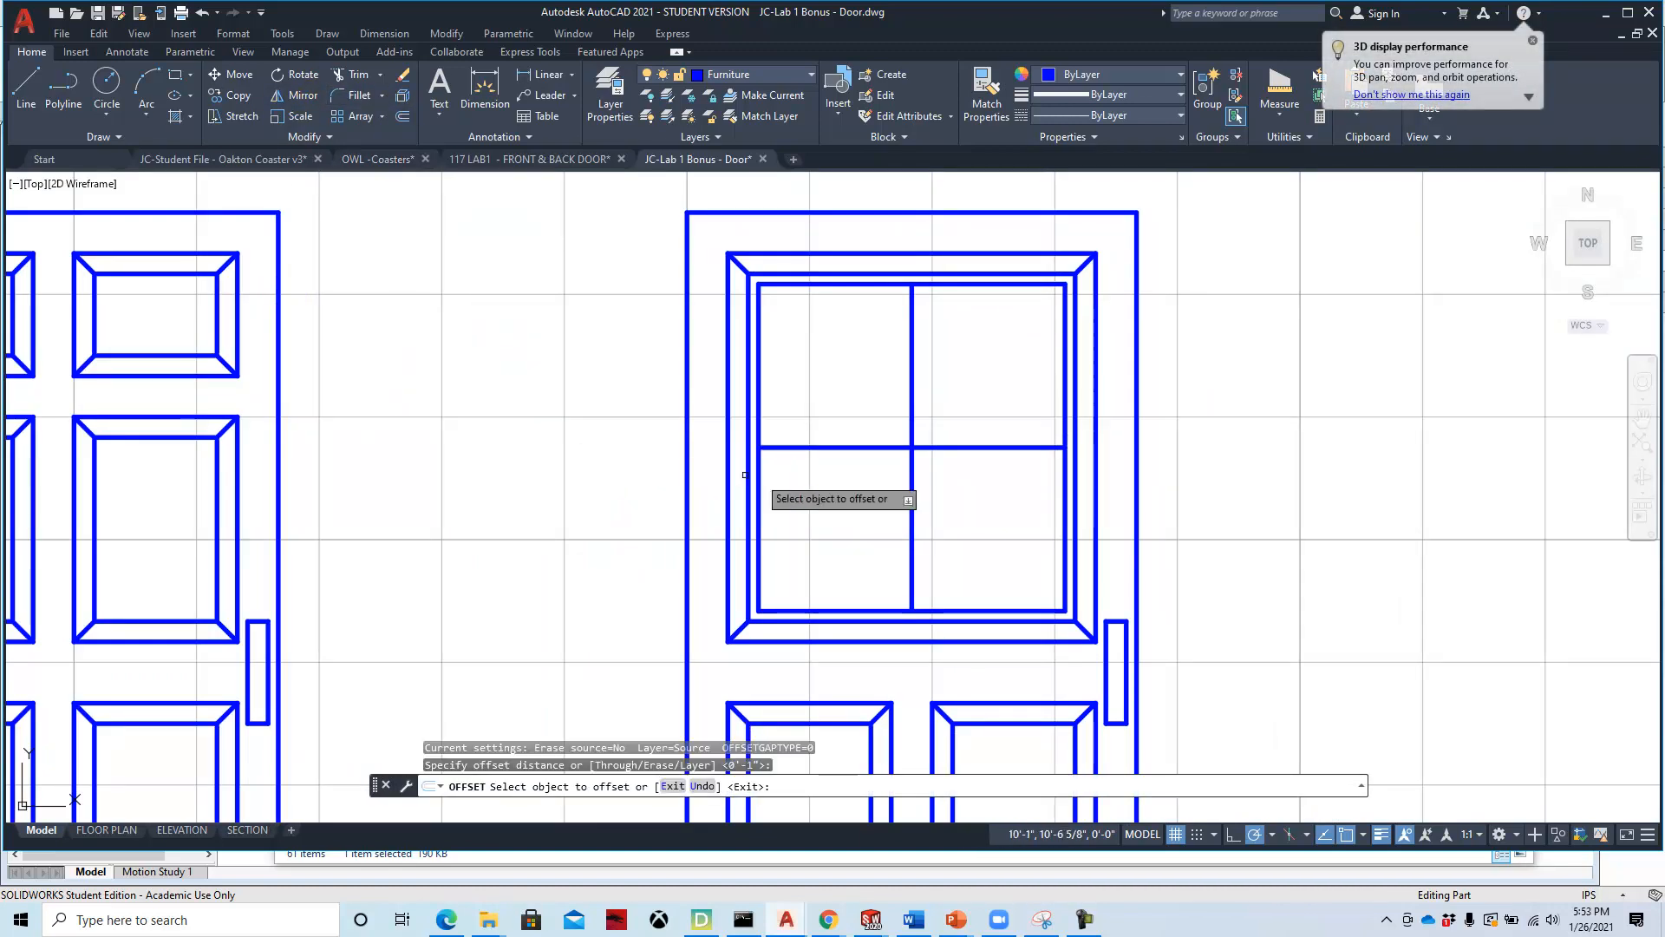
pyautogui.click(834, 446)
pyautogui.click(837, 408)
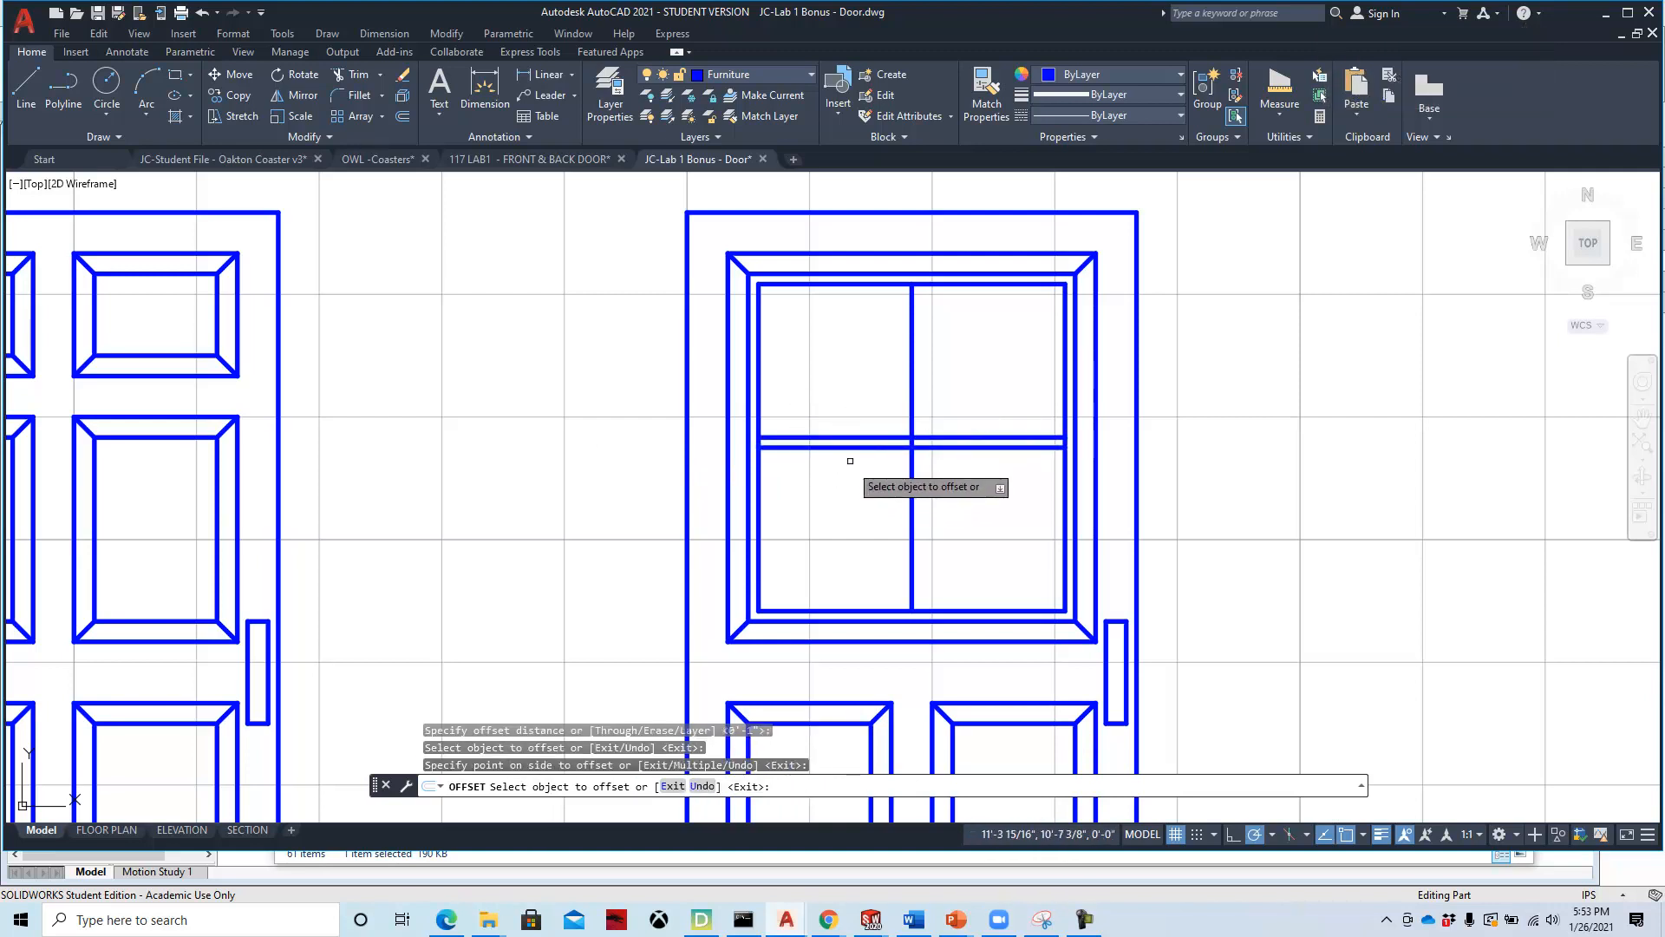
pyautogui.click(851, 452)
pyautogui.click(876, 477)
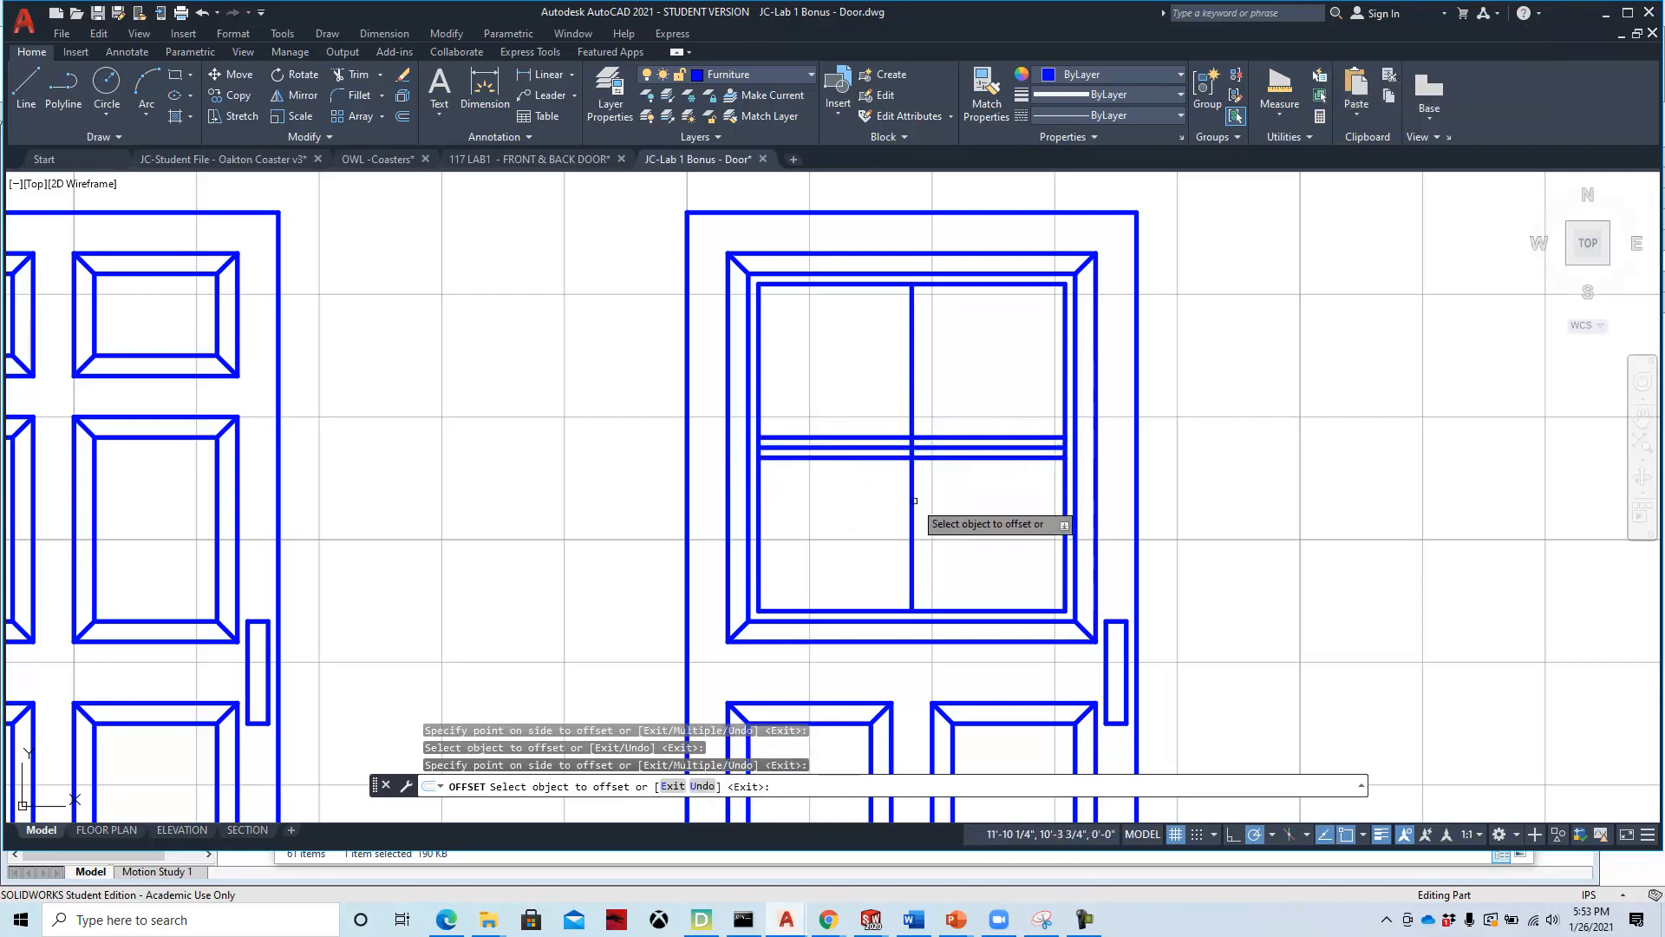
# Offset the window's vertical dividing line 1" to each side.
pyautogui.click(909, 503)
pyautogui.click(922, 501)
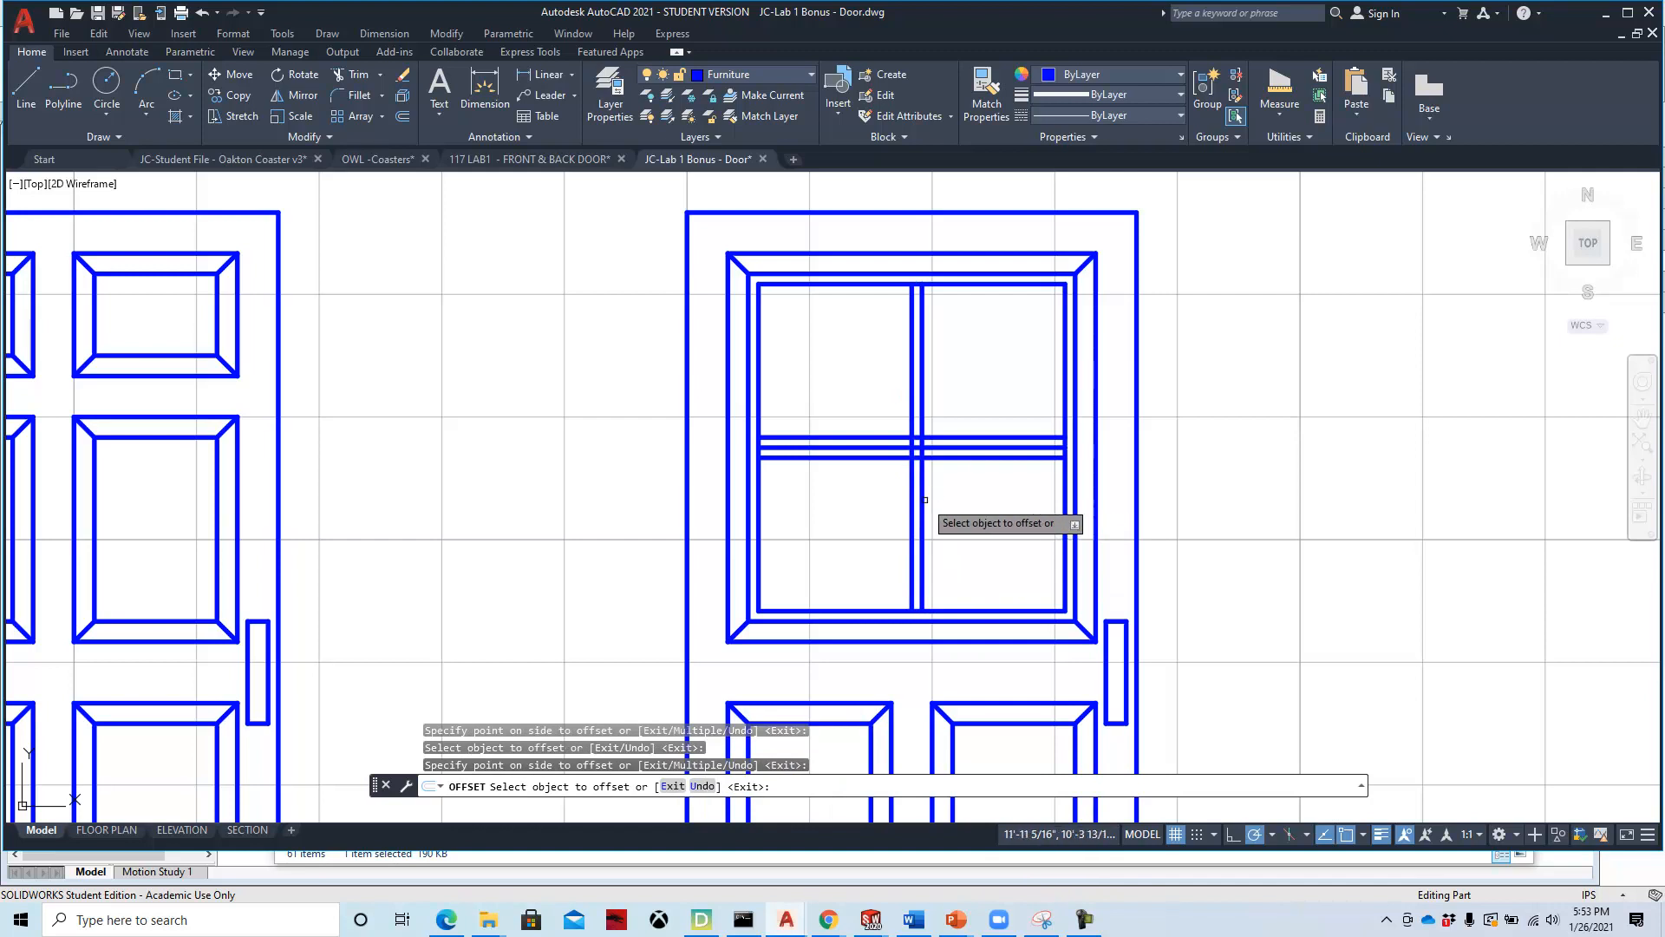
pyautogui.click(913, 506)
pyautogui.click(893, 513)
# Trim the offset divider lines where they cross at the window's centre, leaving an open intersection around the two centre lines.
pyautogui.scroll(5, 855, 506)
pyautogui.scroll(1, 855, 505)
pyautogui.moveTo(959, 424); pyautogui.dragTo(622, 692, button='middle')
pyautogui.scroll(-1, 633, 664)
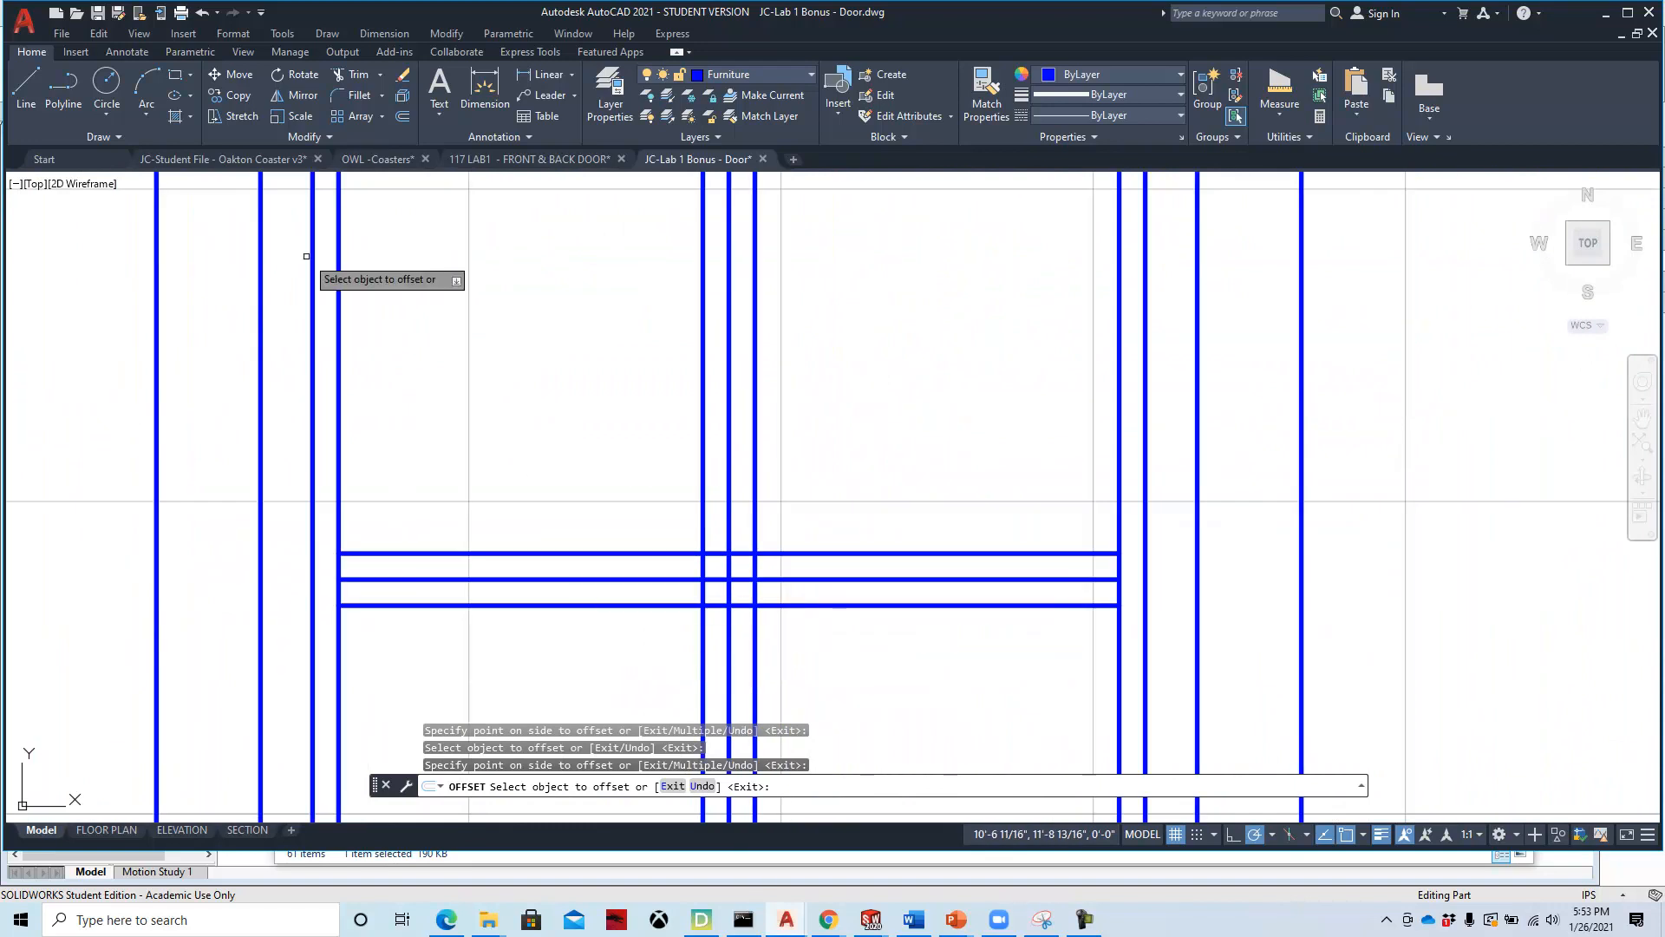
pyautogui.click(344, 79)
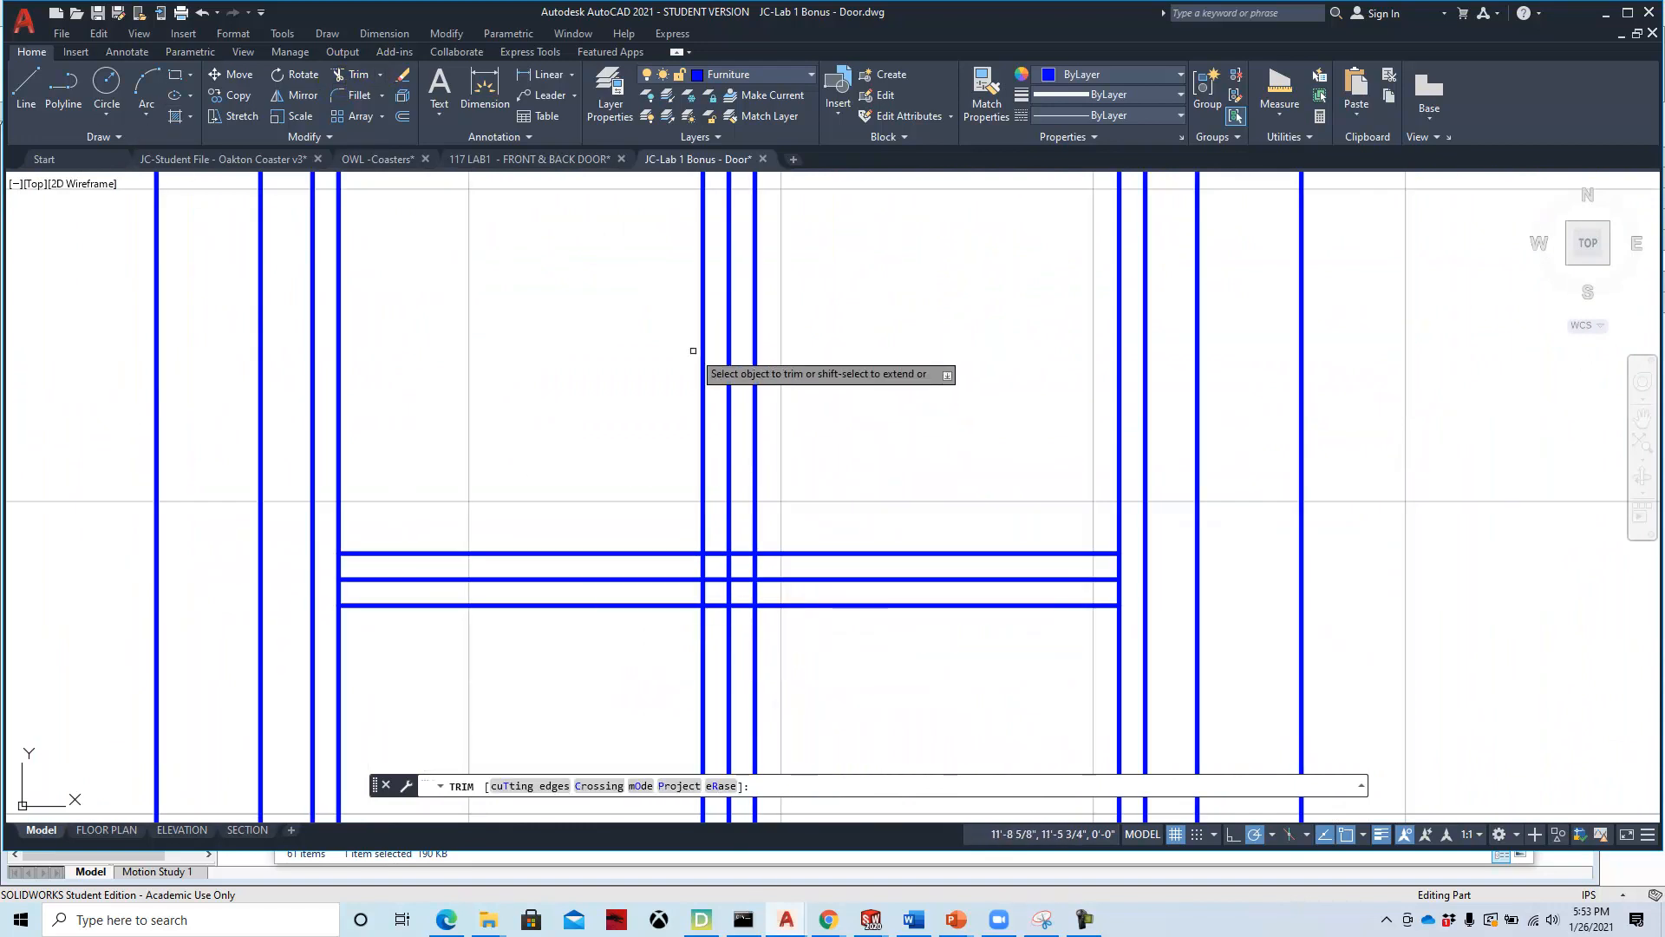
pyautogui.click(756, 565)
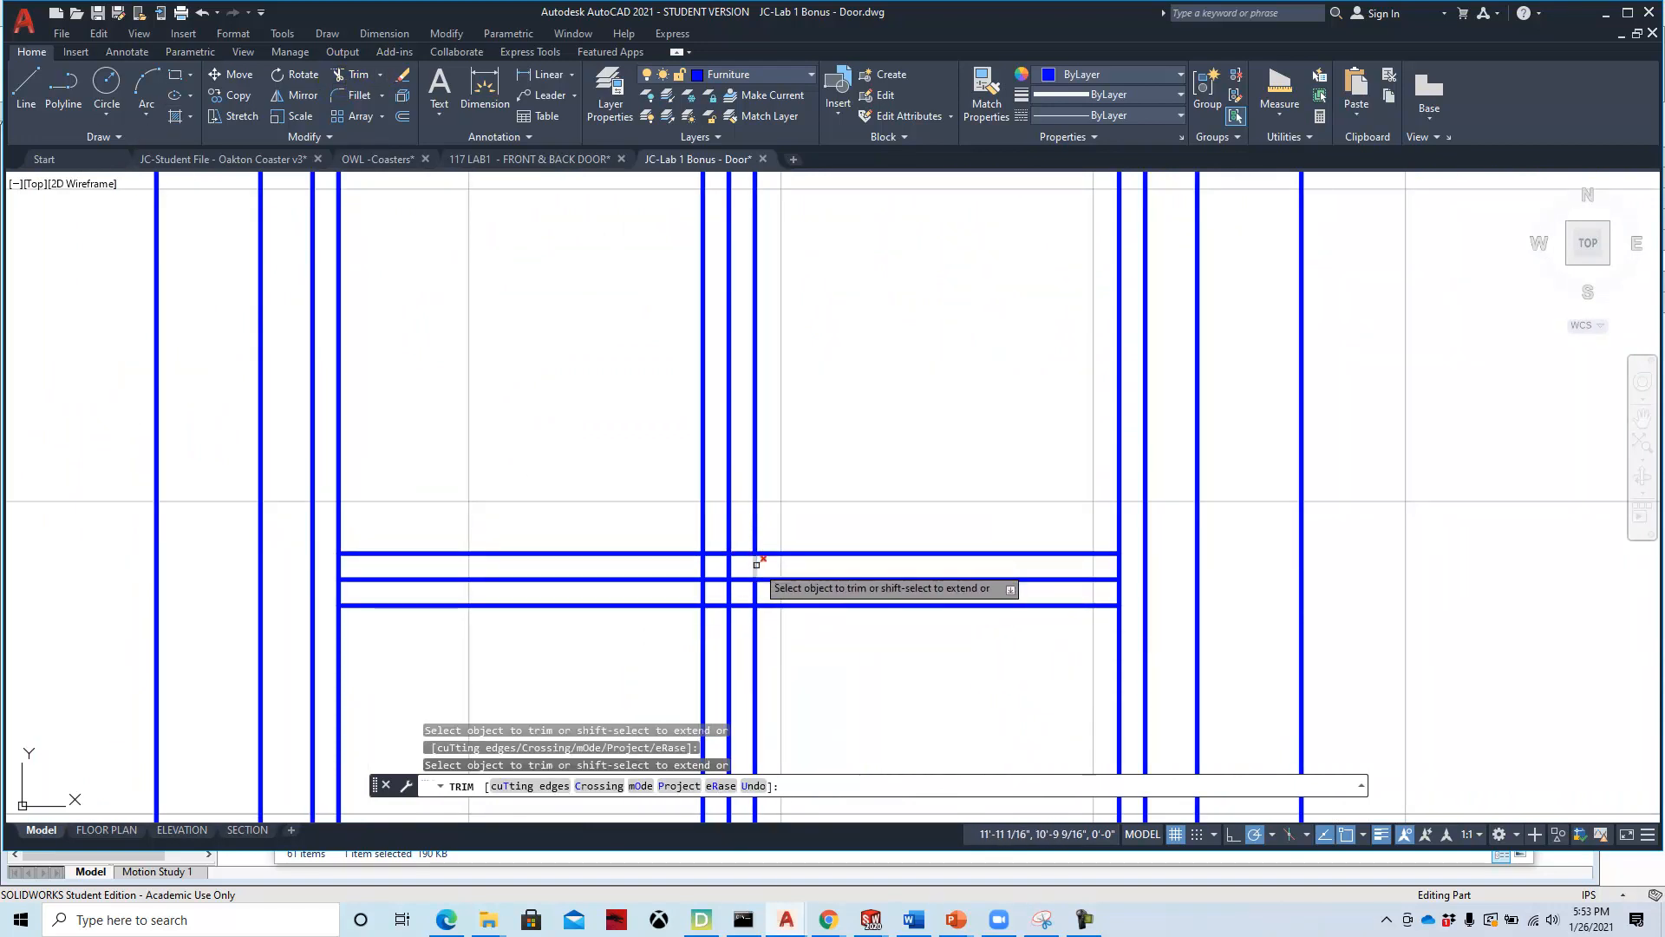
pyautogui.click(760, 591)
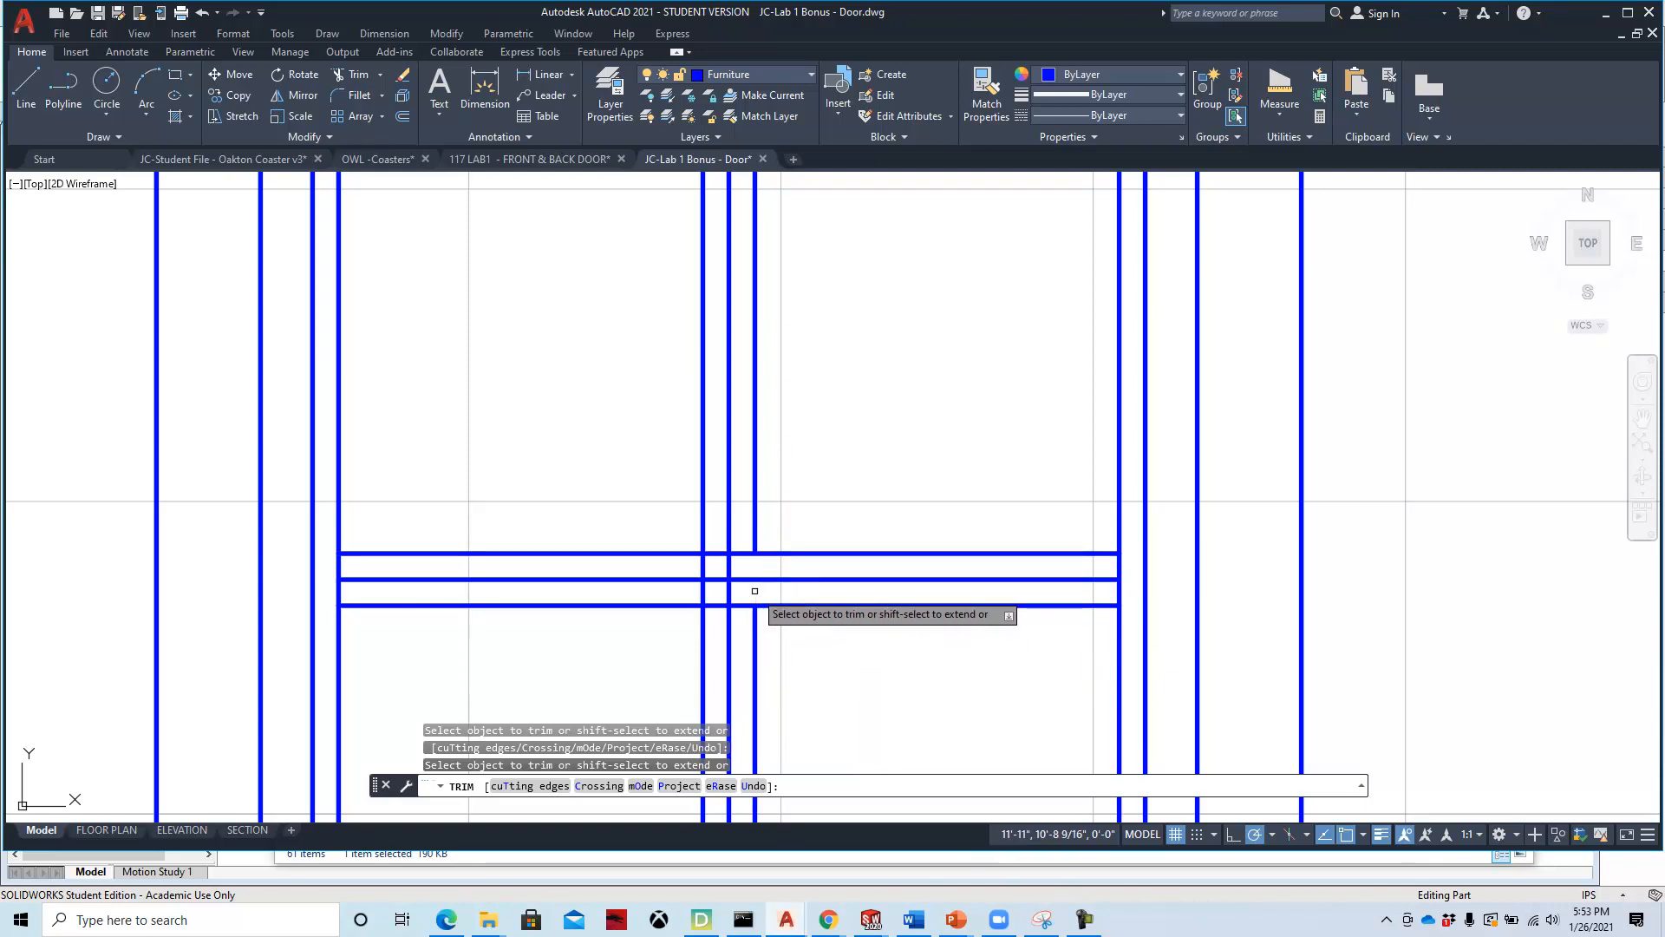
pyautogui.click(700, 569)
pyautogui.click(704, 591)
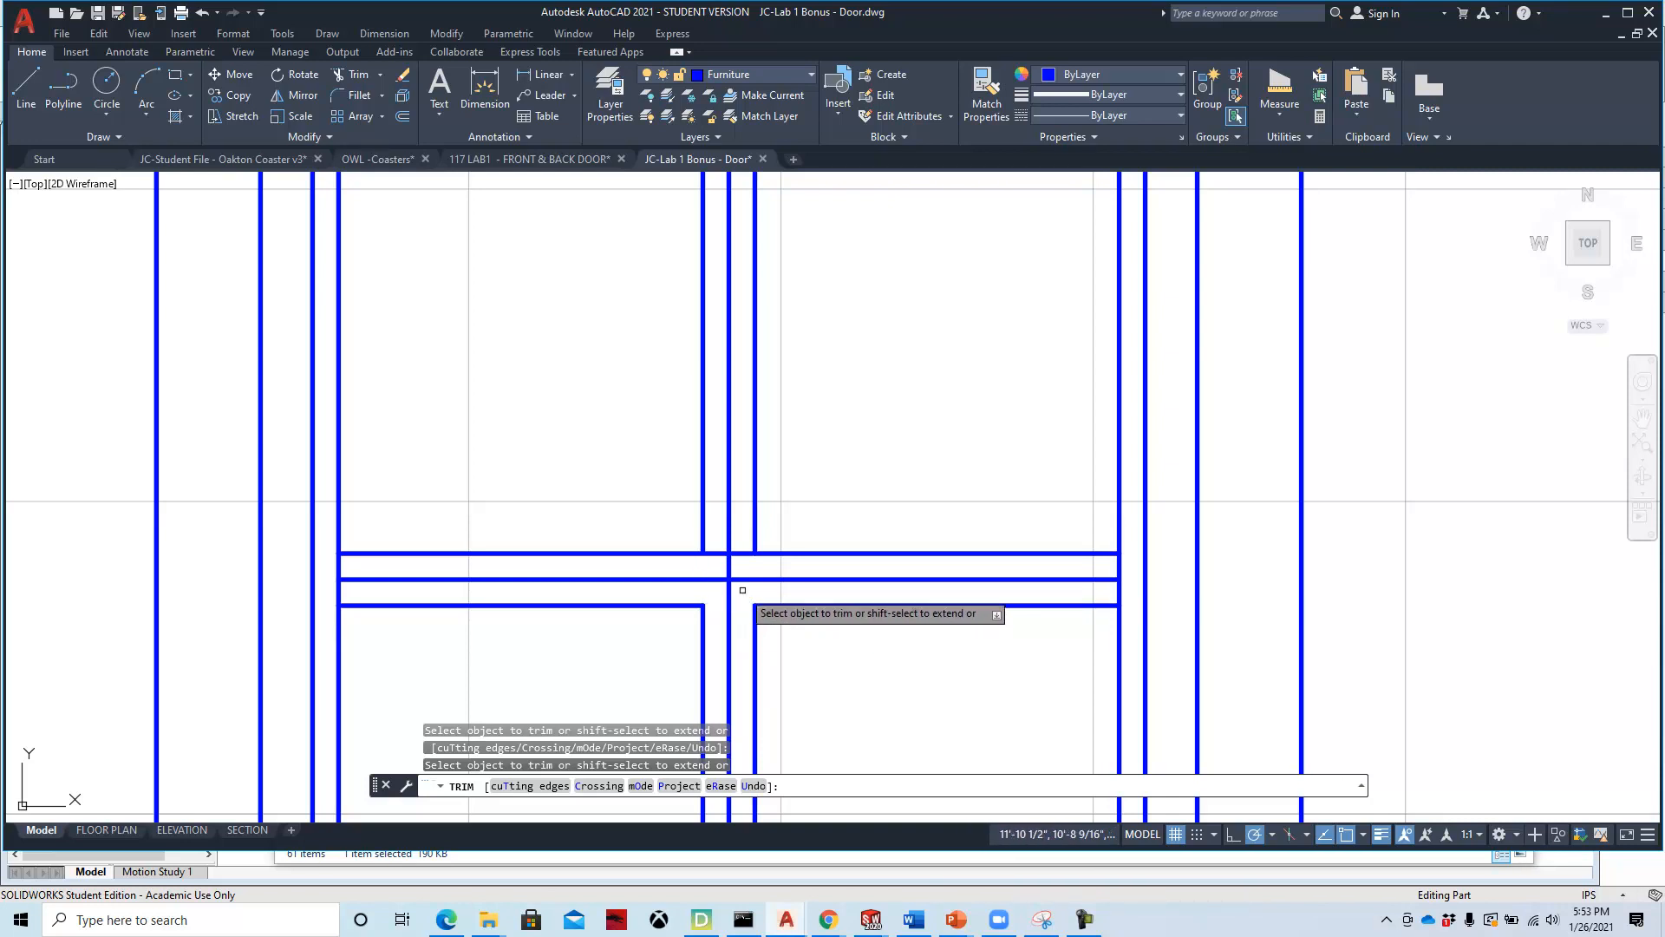
pyautogui.click(742, 552)
pyautogui.click(716, 552)
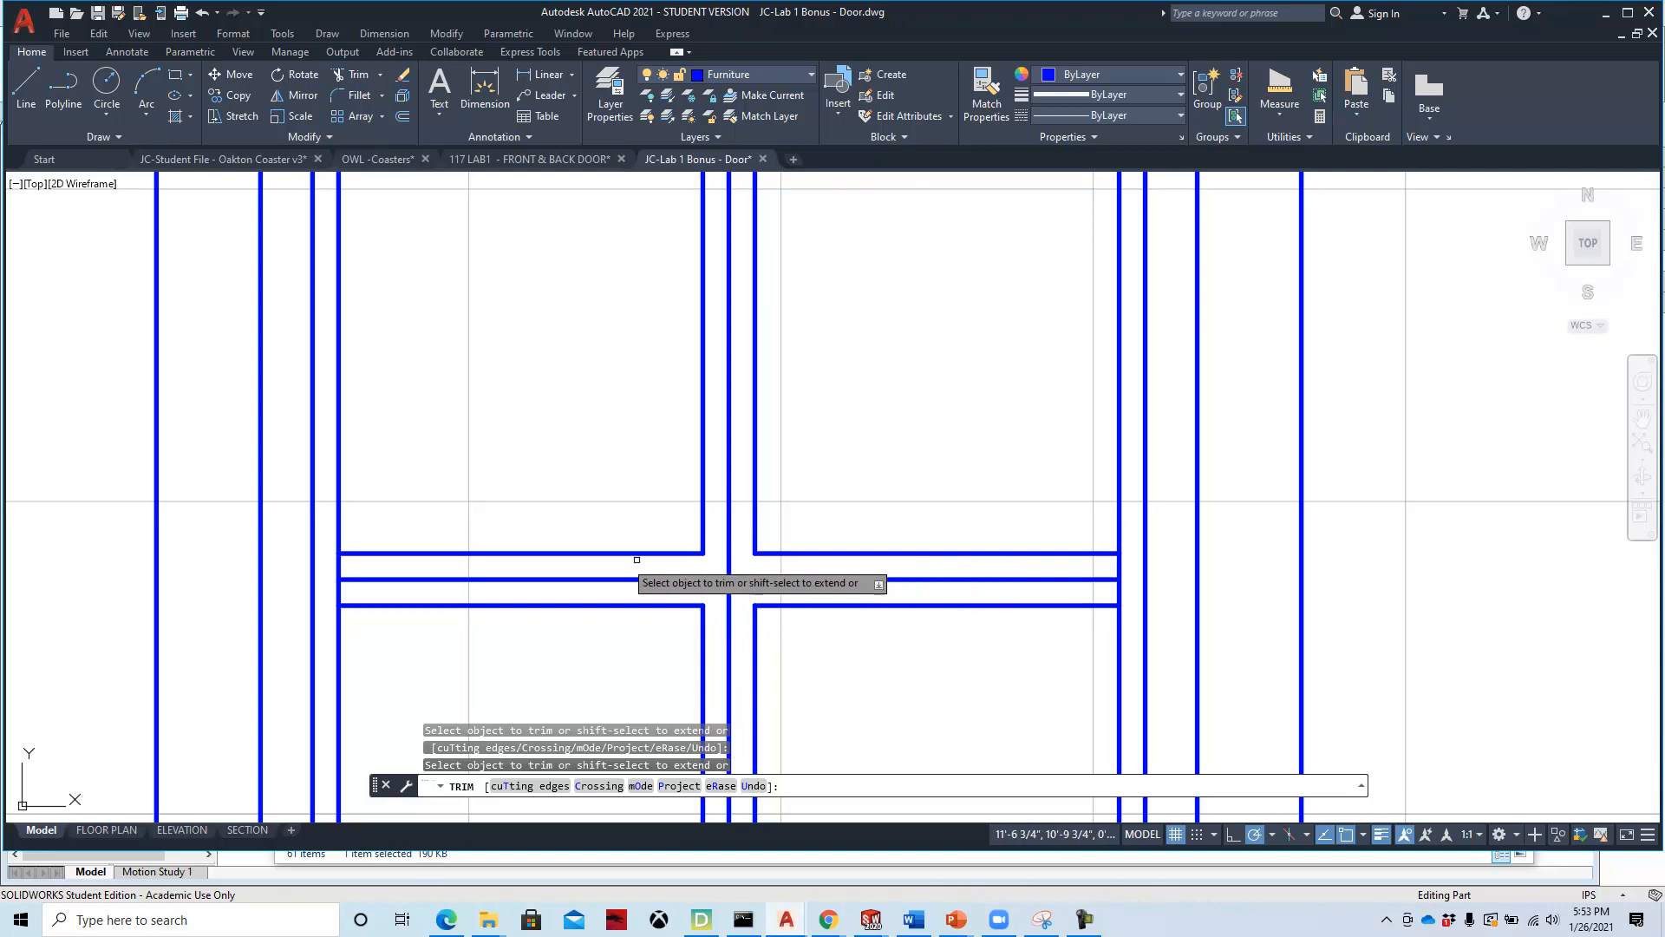
# Trim the pane border between the offset divider lines at the left, right, bottom and top edges to separate four panes.
pyautogui.click(339, 565)
pyautogui.click(343, 591)
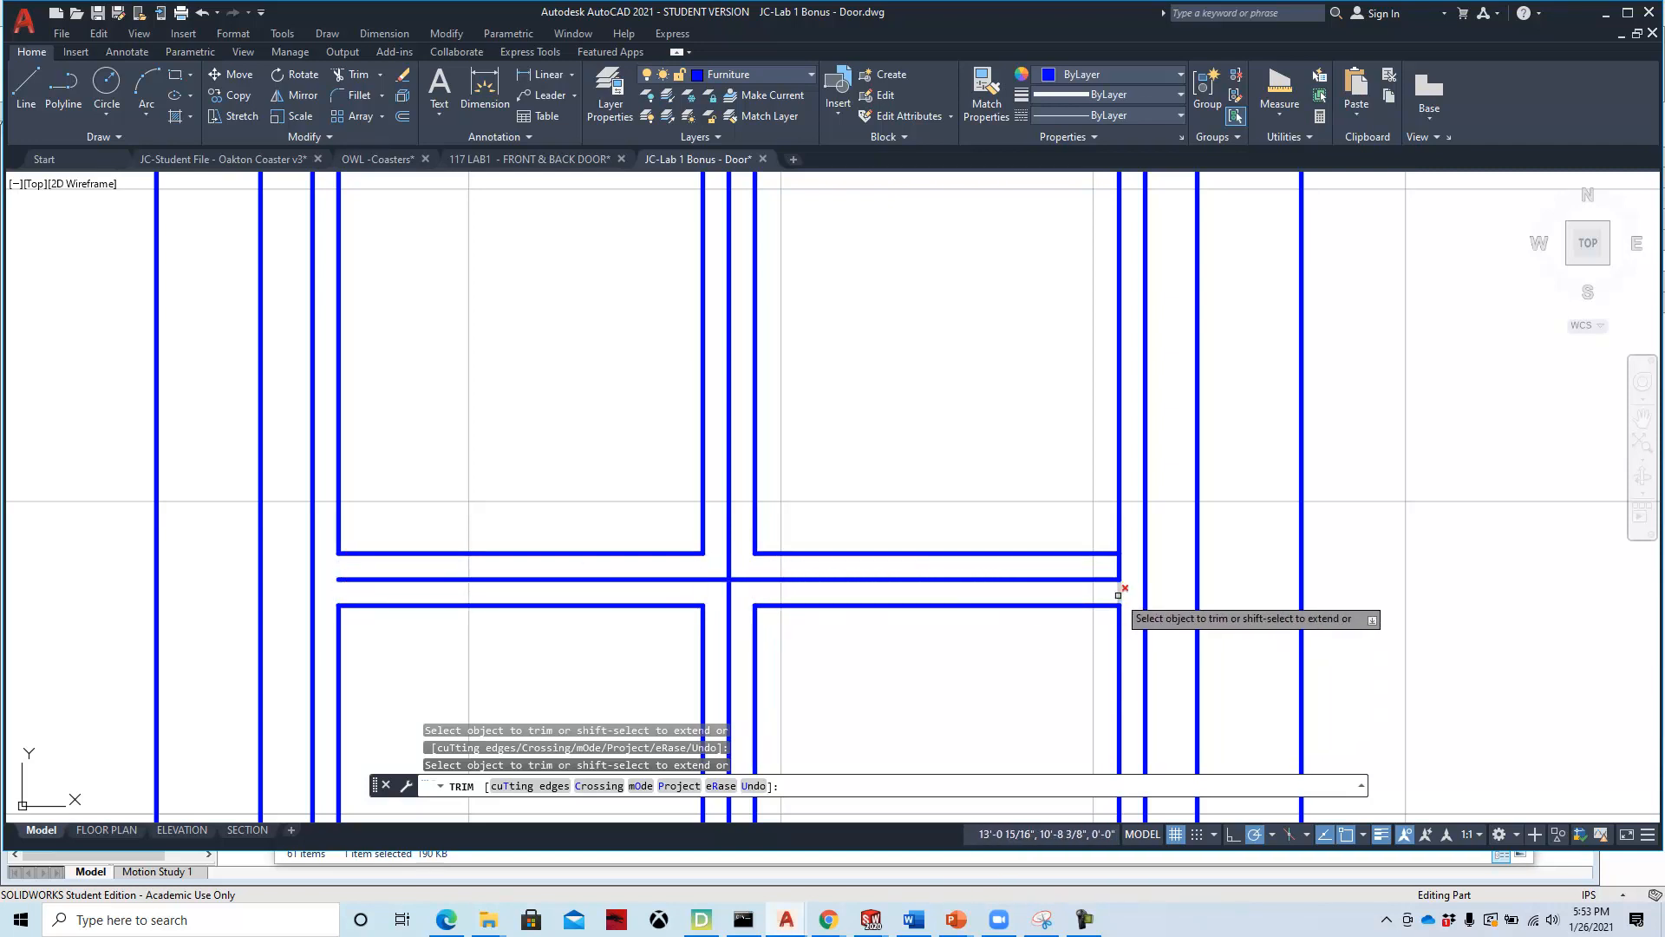
pyautogui.scroll(-5, 730, 646)
pyautogui.moveTo(743, 646); pyautogui.dragTo(780, 543, button='middle')
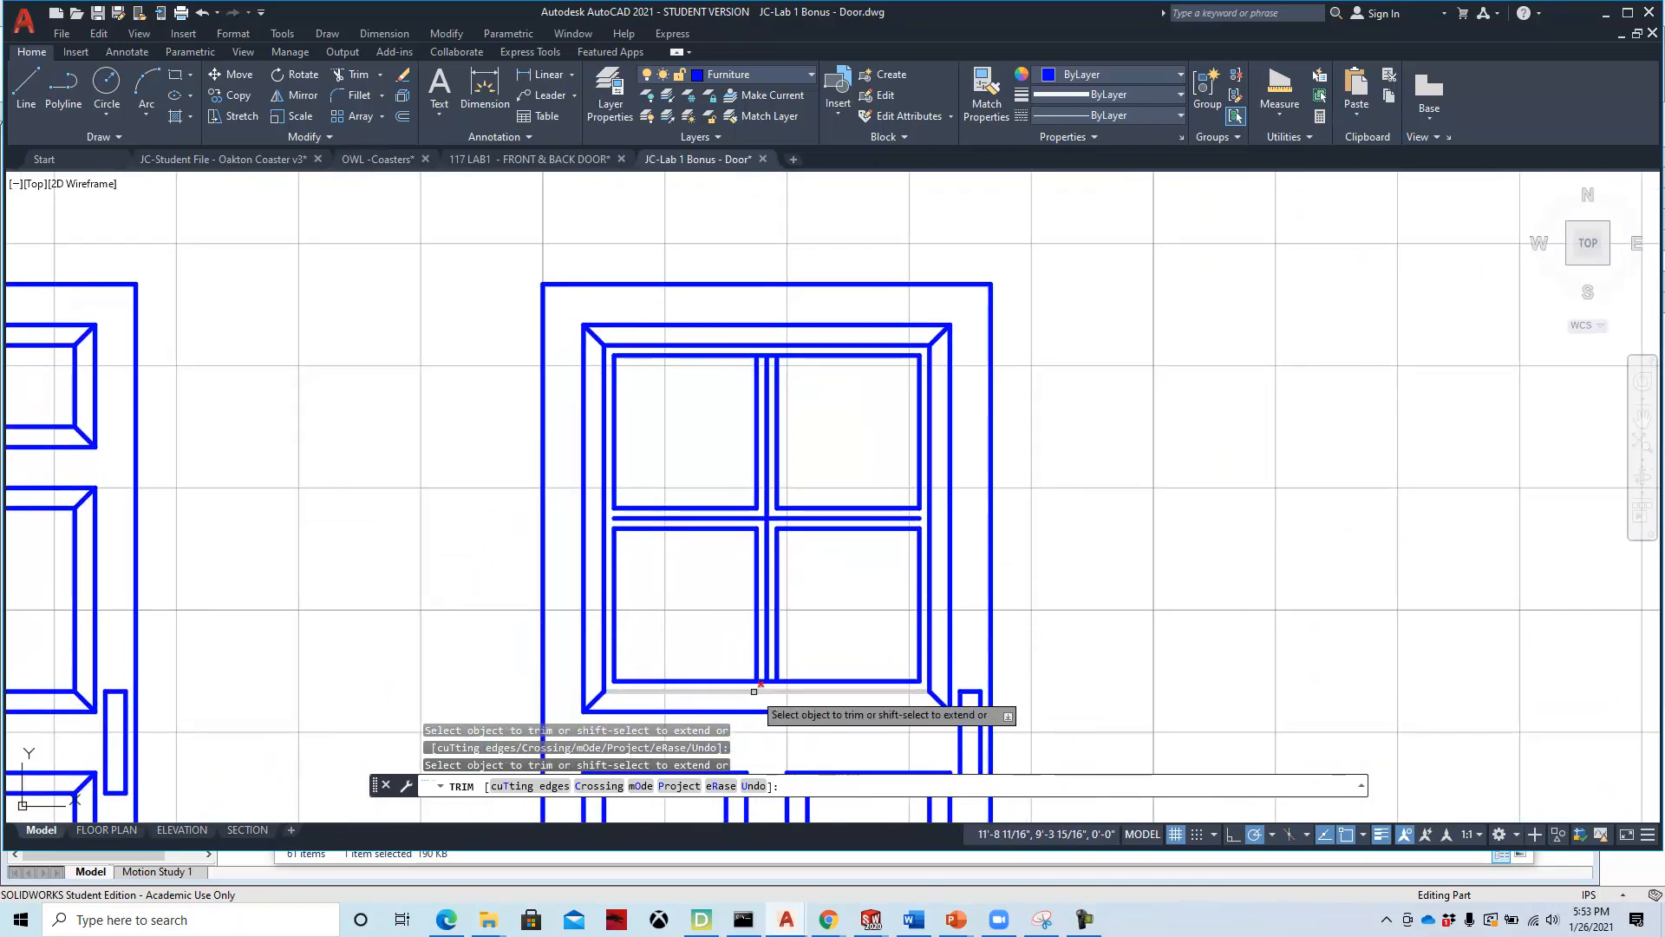
pyautogui.scroll(4, 754, 692)
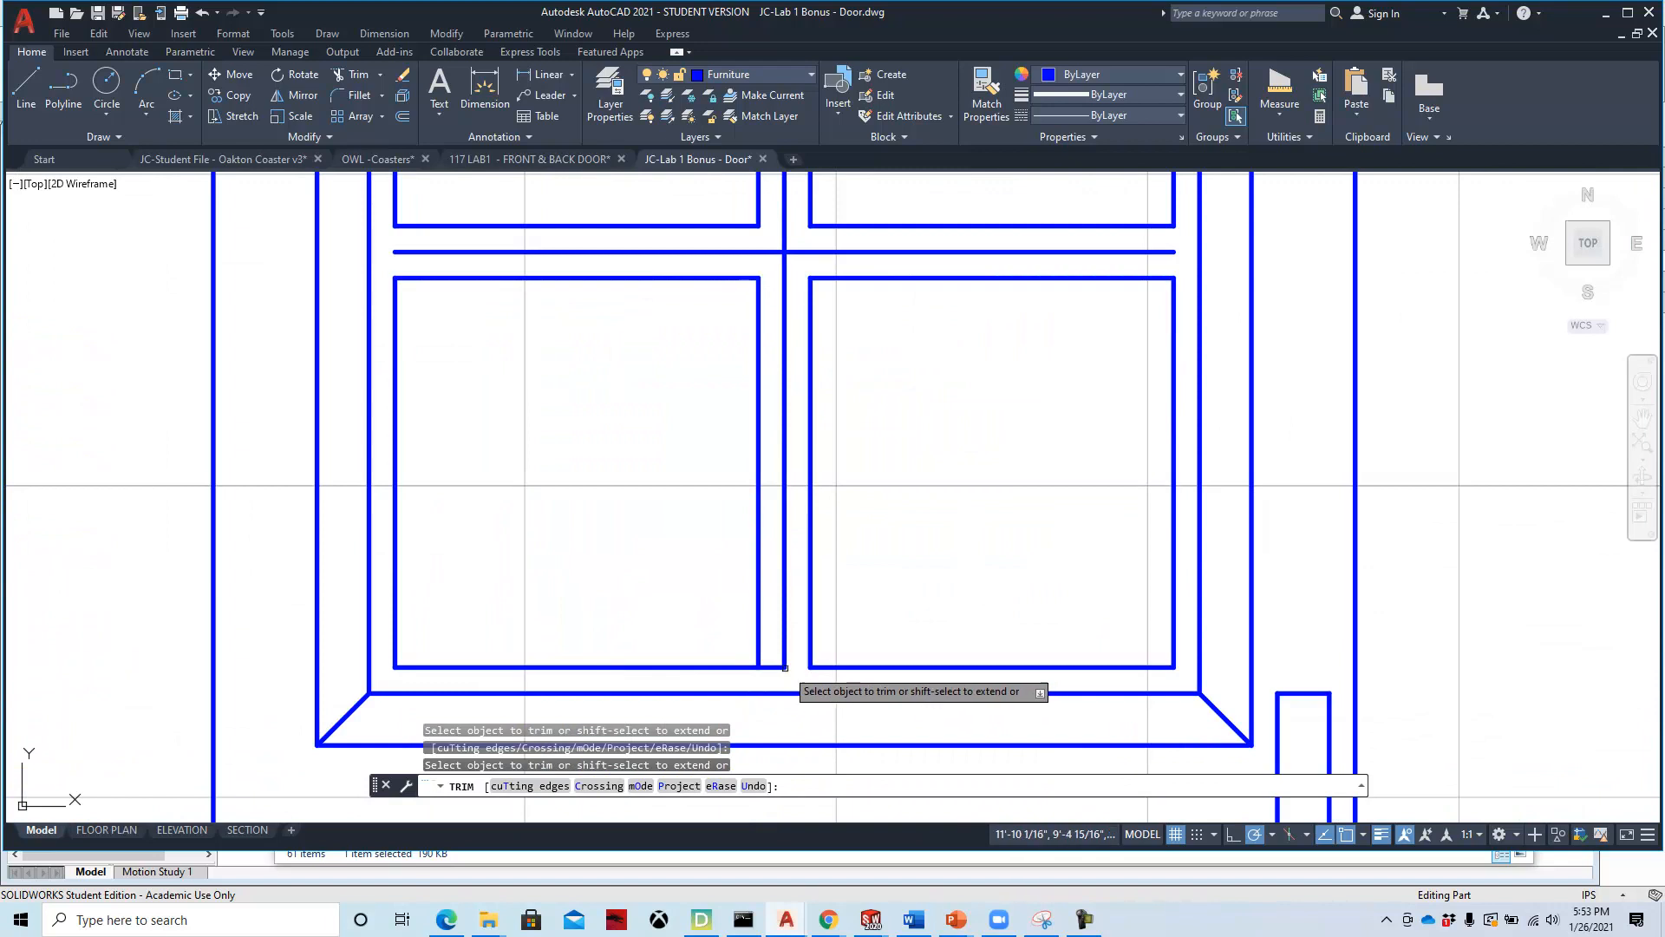
pyautogui.click(774, 667)
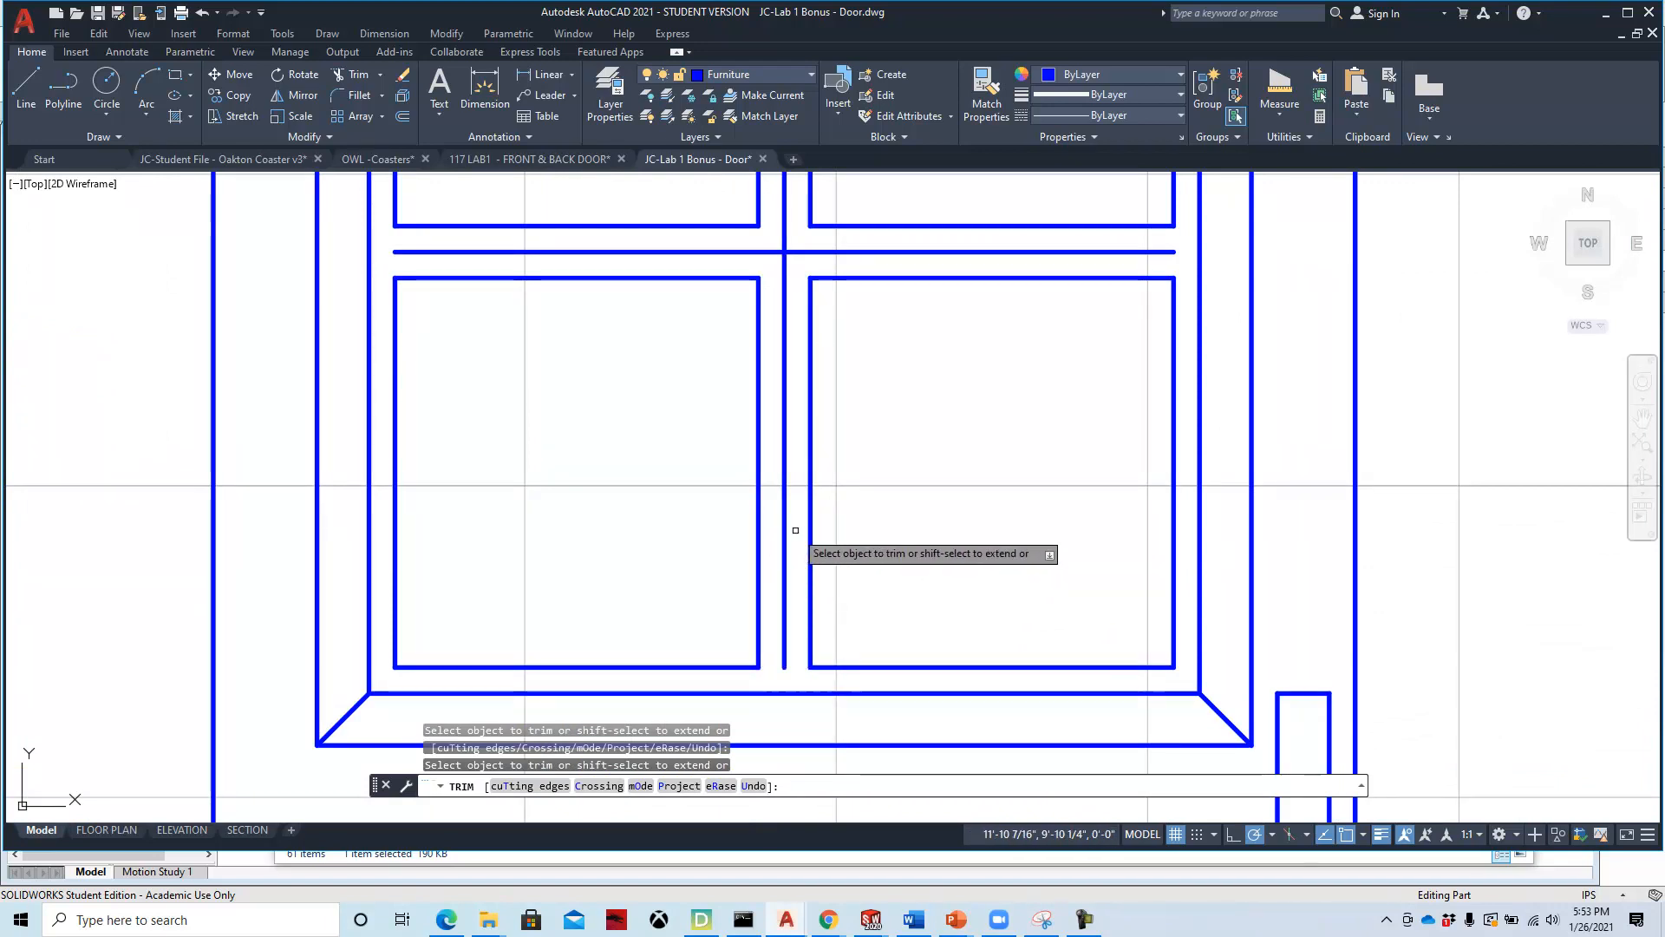
pyautogui.moveTo(795, 530); pyautogui.dragTo(769, 743, button='middle')
pyautogui.moveTo(544, 542)
pyautogui.mouseDown(button='middle')
pyautogui.moveTo(548, 674)
pyautogui.moveTo(519, 755)
pyautogui.mouseUp(button='middle')
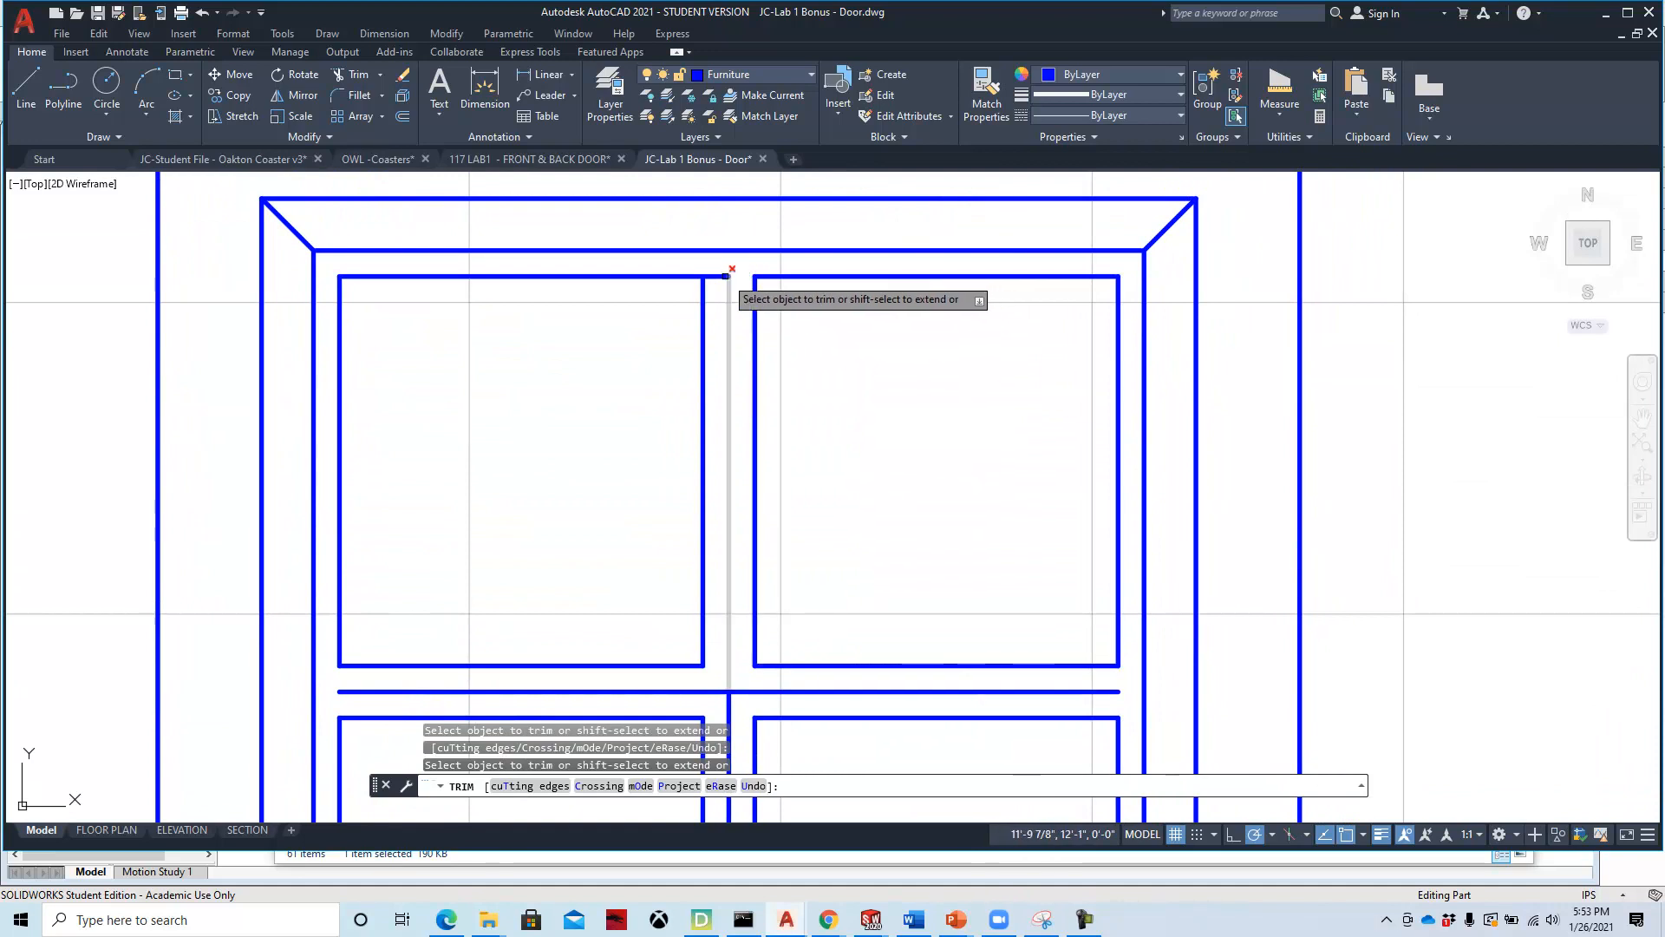
pyautogui.scroll(-4, 707, 382)
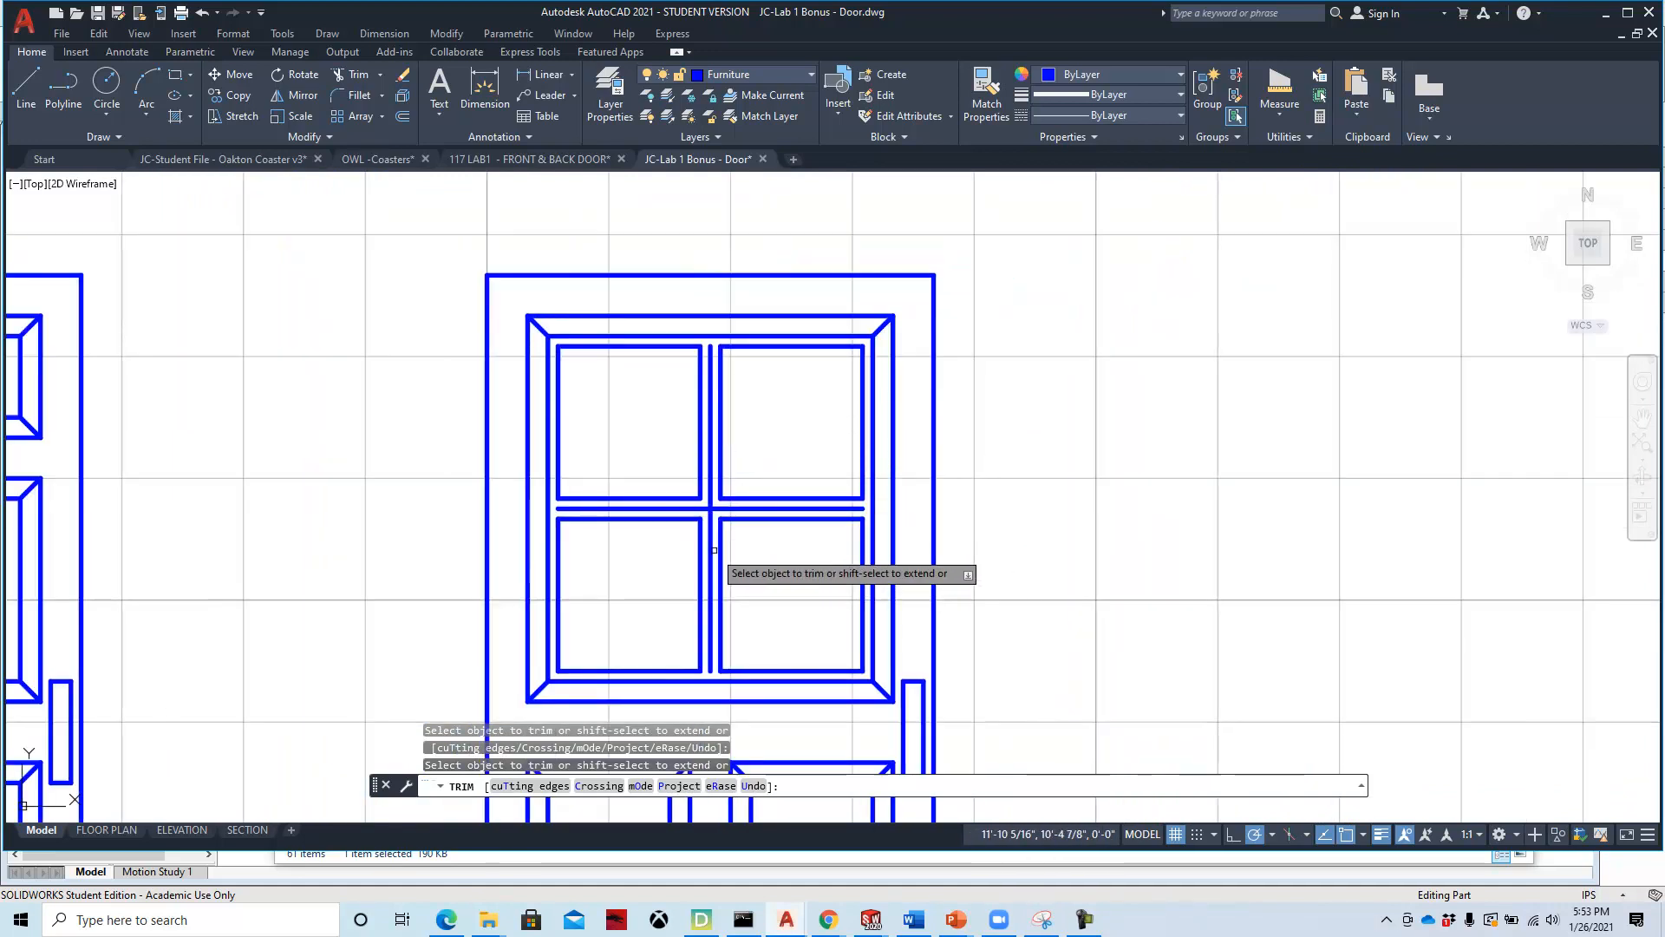
pyautogui.scroll(2, 715, 552)
pyautogui.press('Escape')
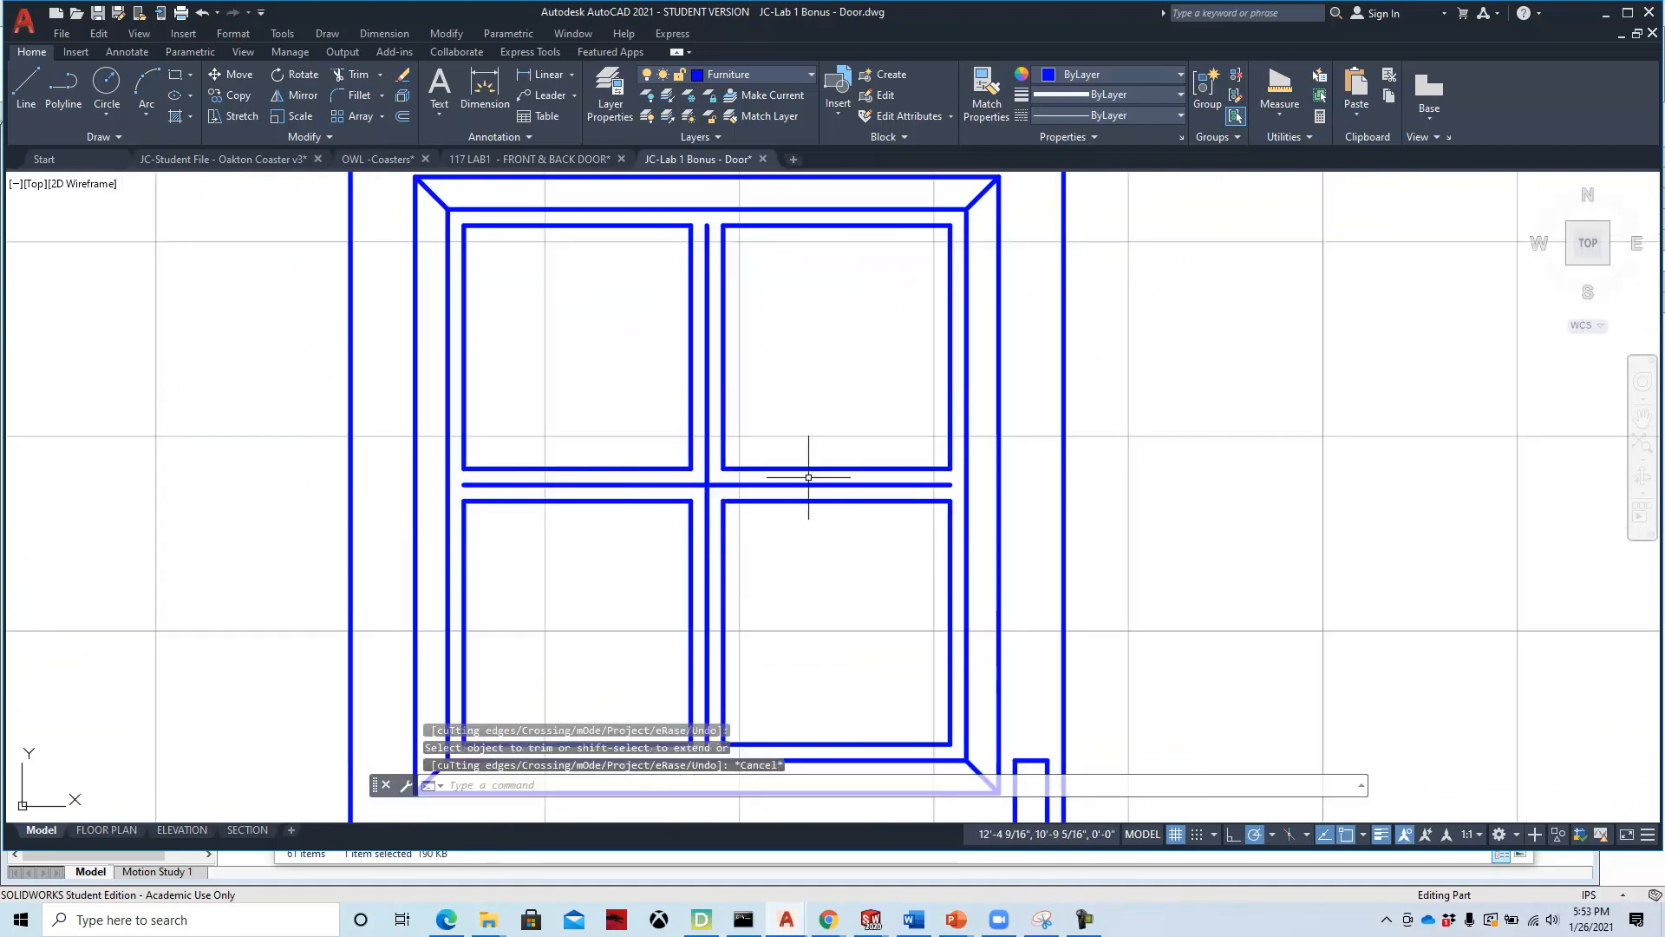
# Delete the vertical and horizontal centre lines between the four window panes.
pyautogui.click(722, 469)
pyautogui.click(732, 528)
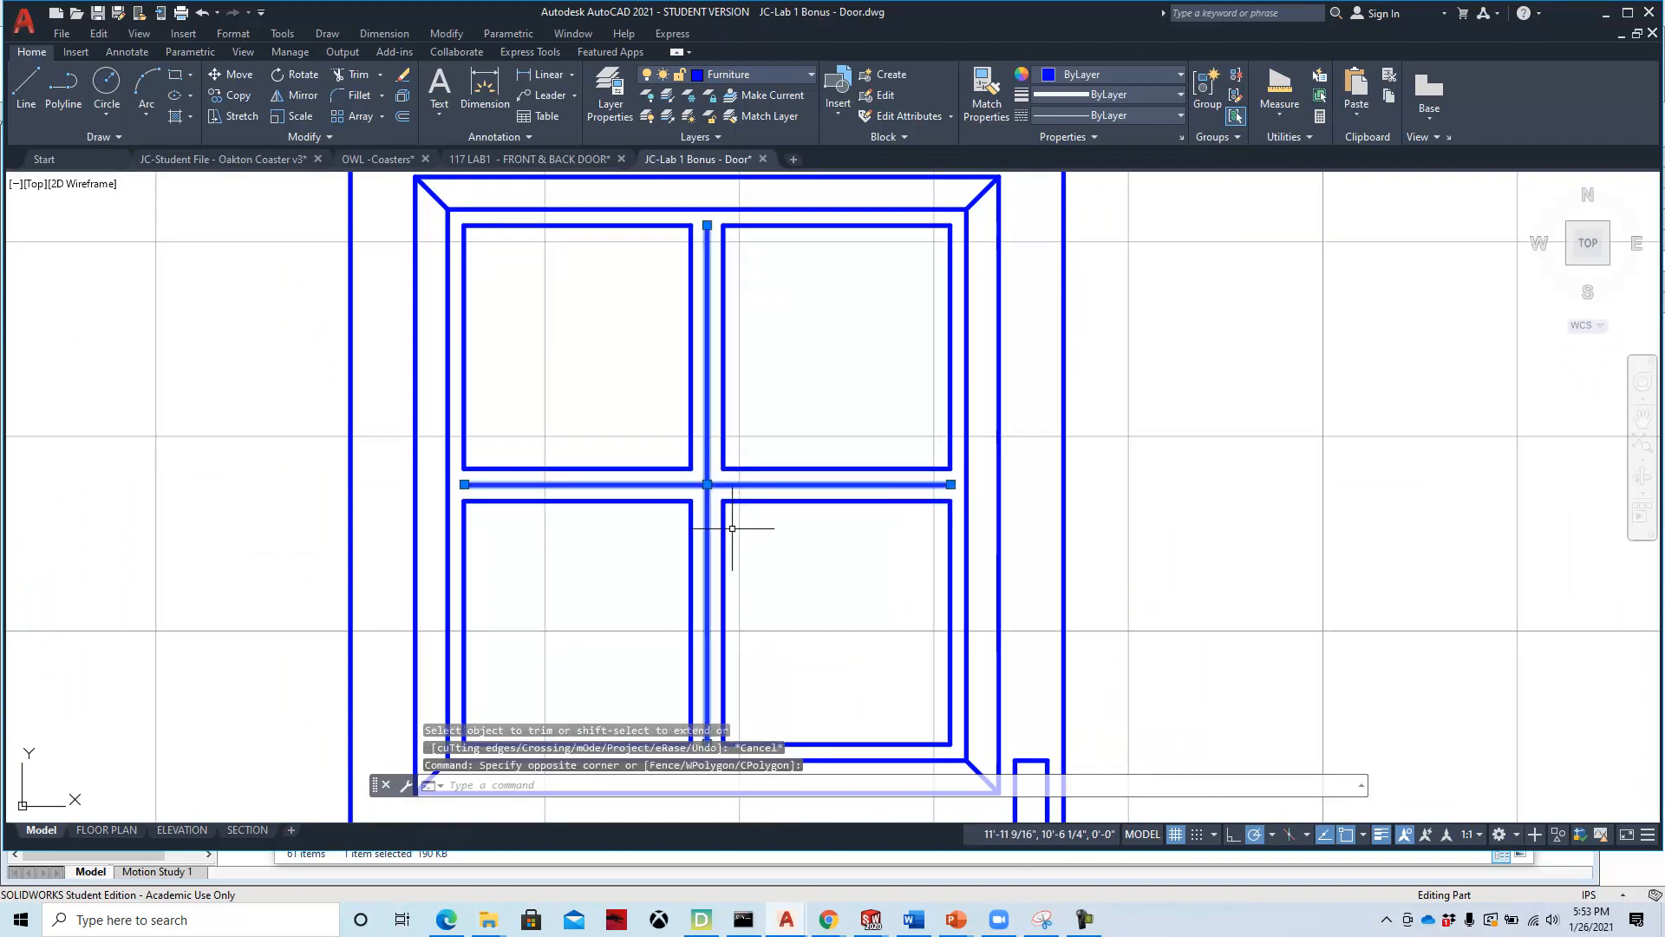
pyautogui.press('Delete')
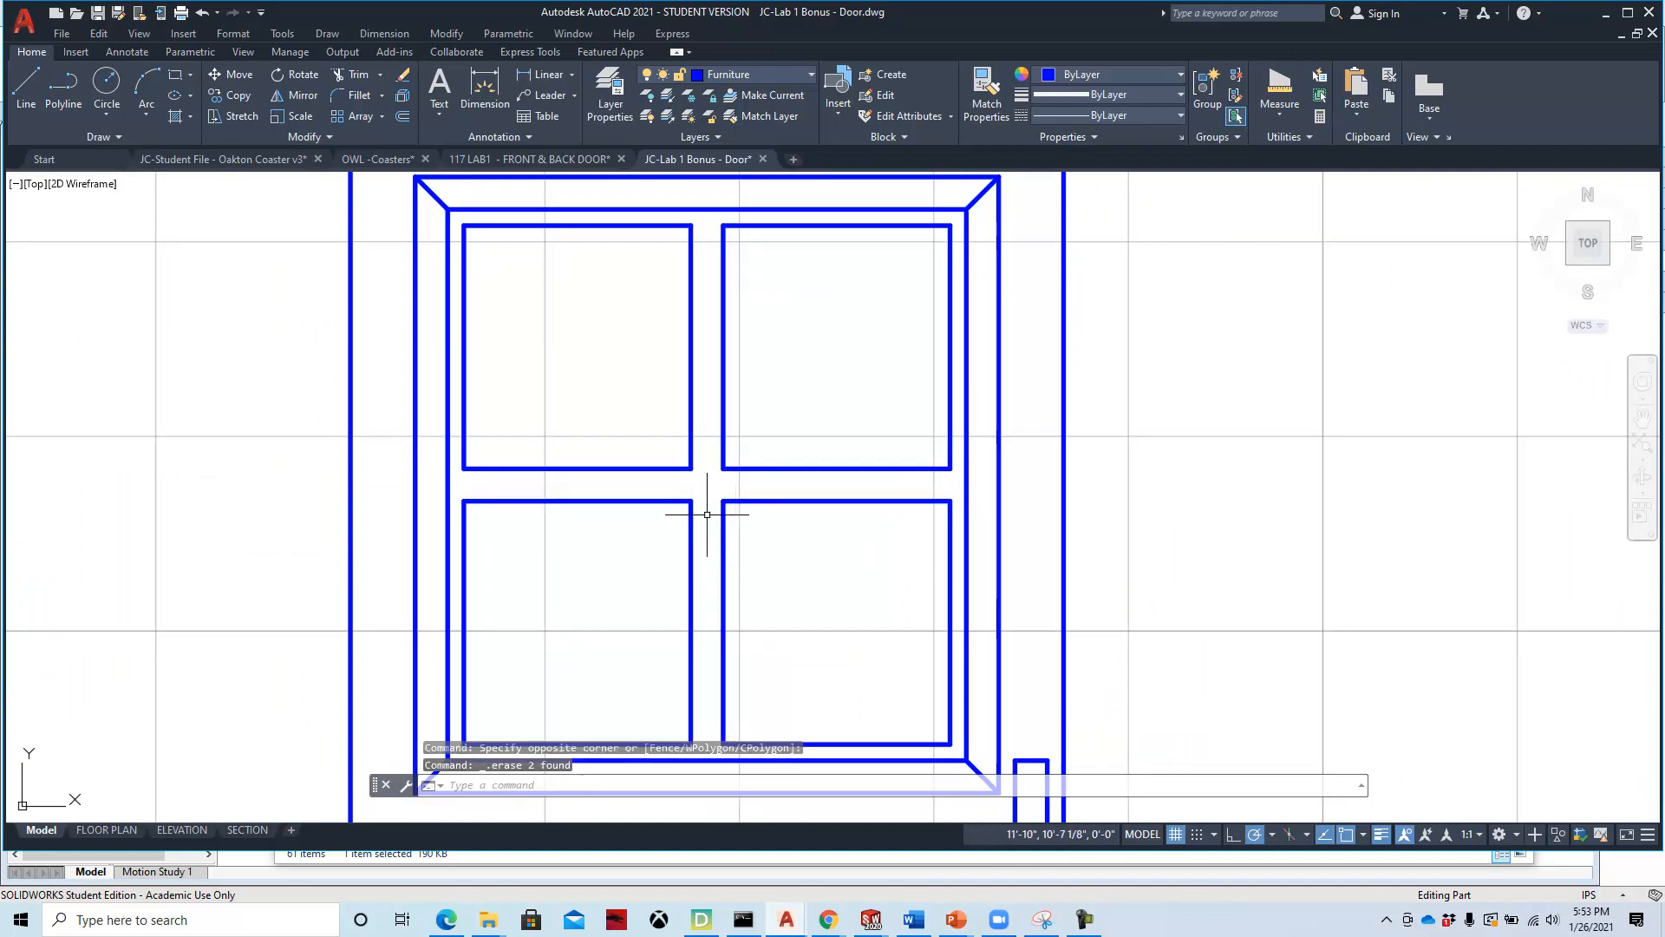
# Turn on the Dimension layer and make it the current layer.
pyautogui.scroll(-2, 716, 519)
pyautogui.moveTo(747, 542); pyautogui.dragTo(844, 426, button='middle')
pyautogui.scroll(-2, 1048, 469)
pyautogui.moveTo(962, 512); pyautogui.dragTo(952, 456, button='middle')
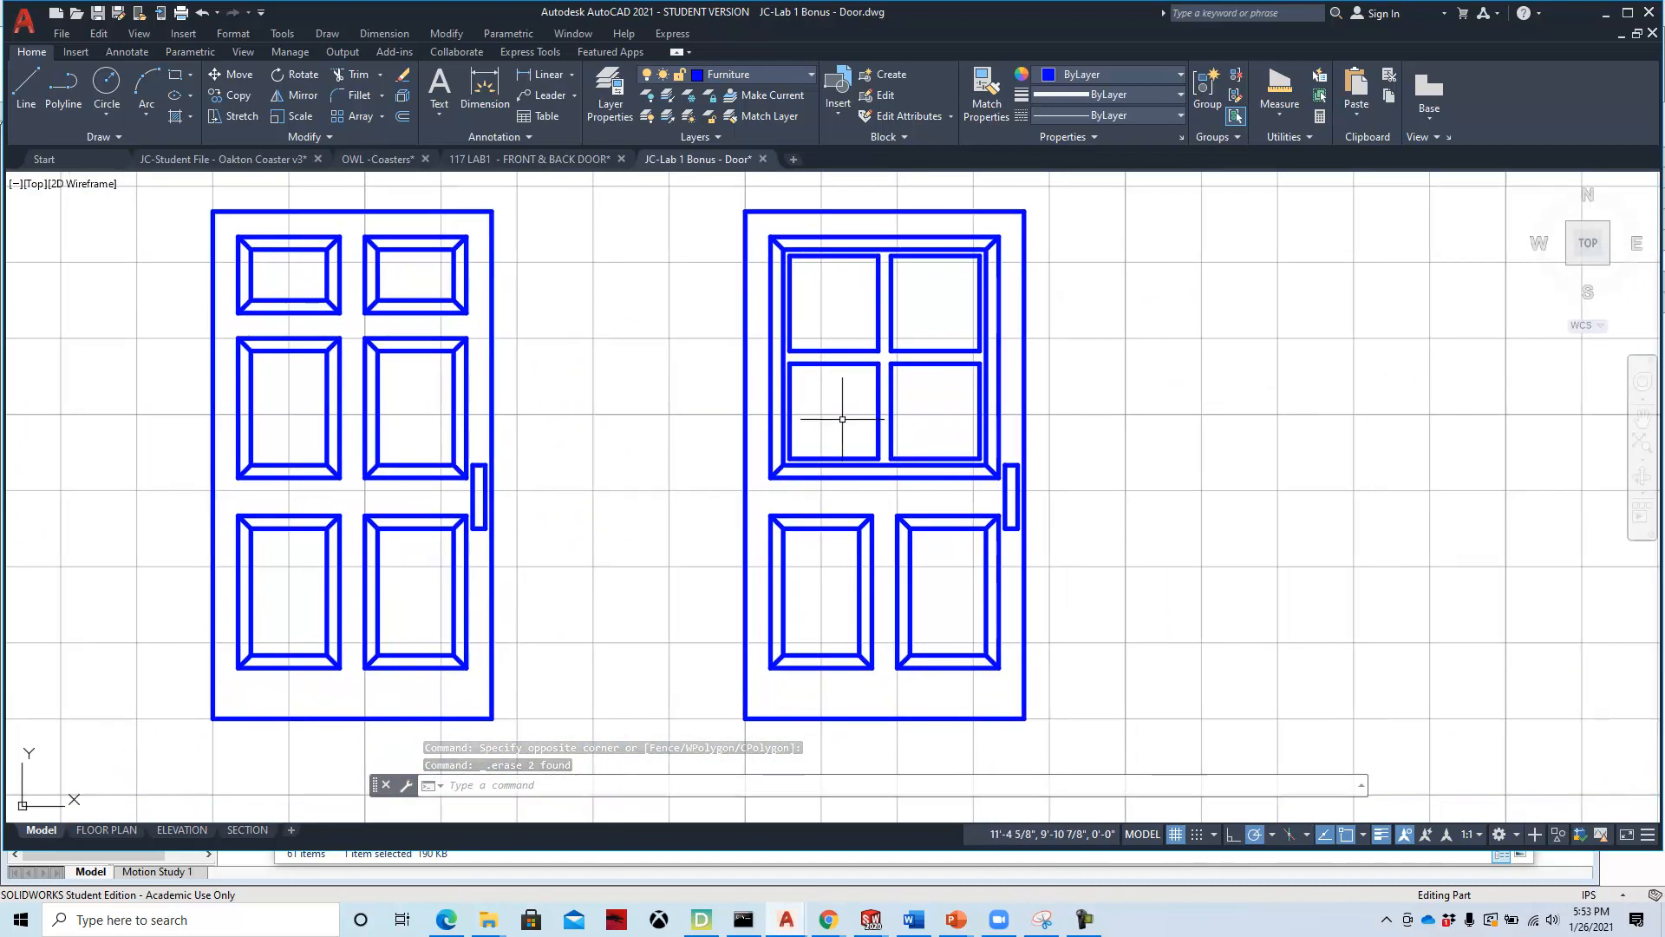
pyautogui.moveTo(858, 423); pyautogui.dragTo(793, 452, button='middle')
pyautogui.click(792, 78)
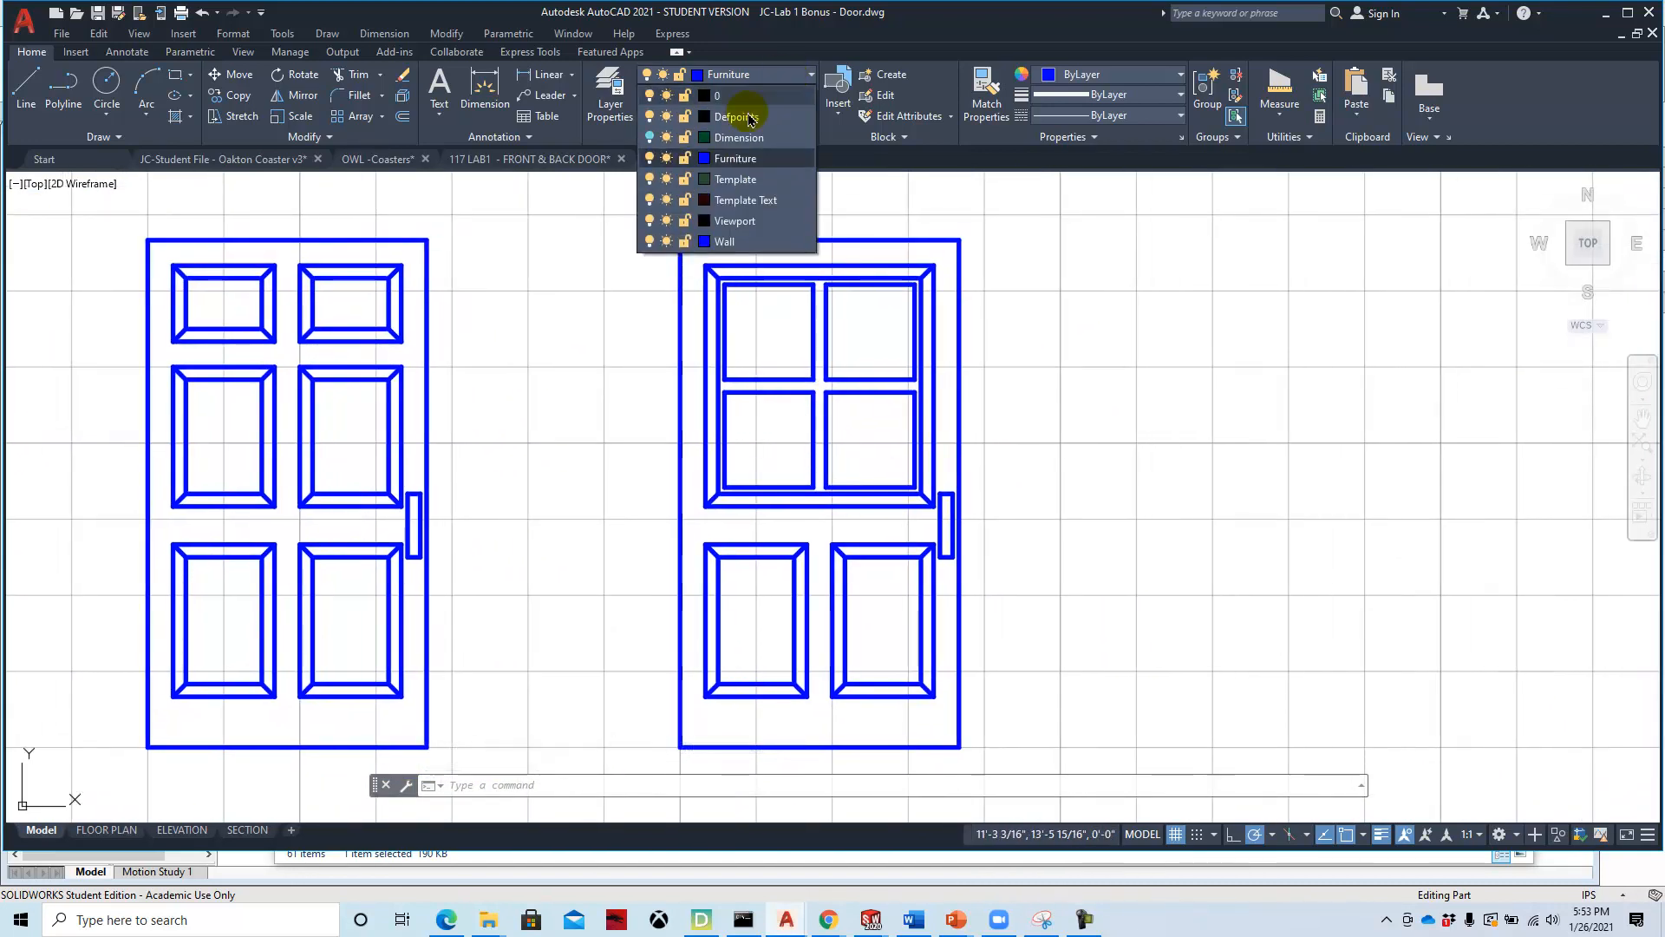
pyautogui.click(650, 137)
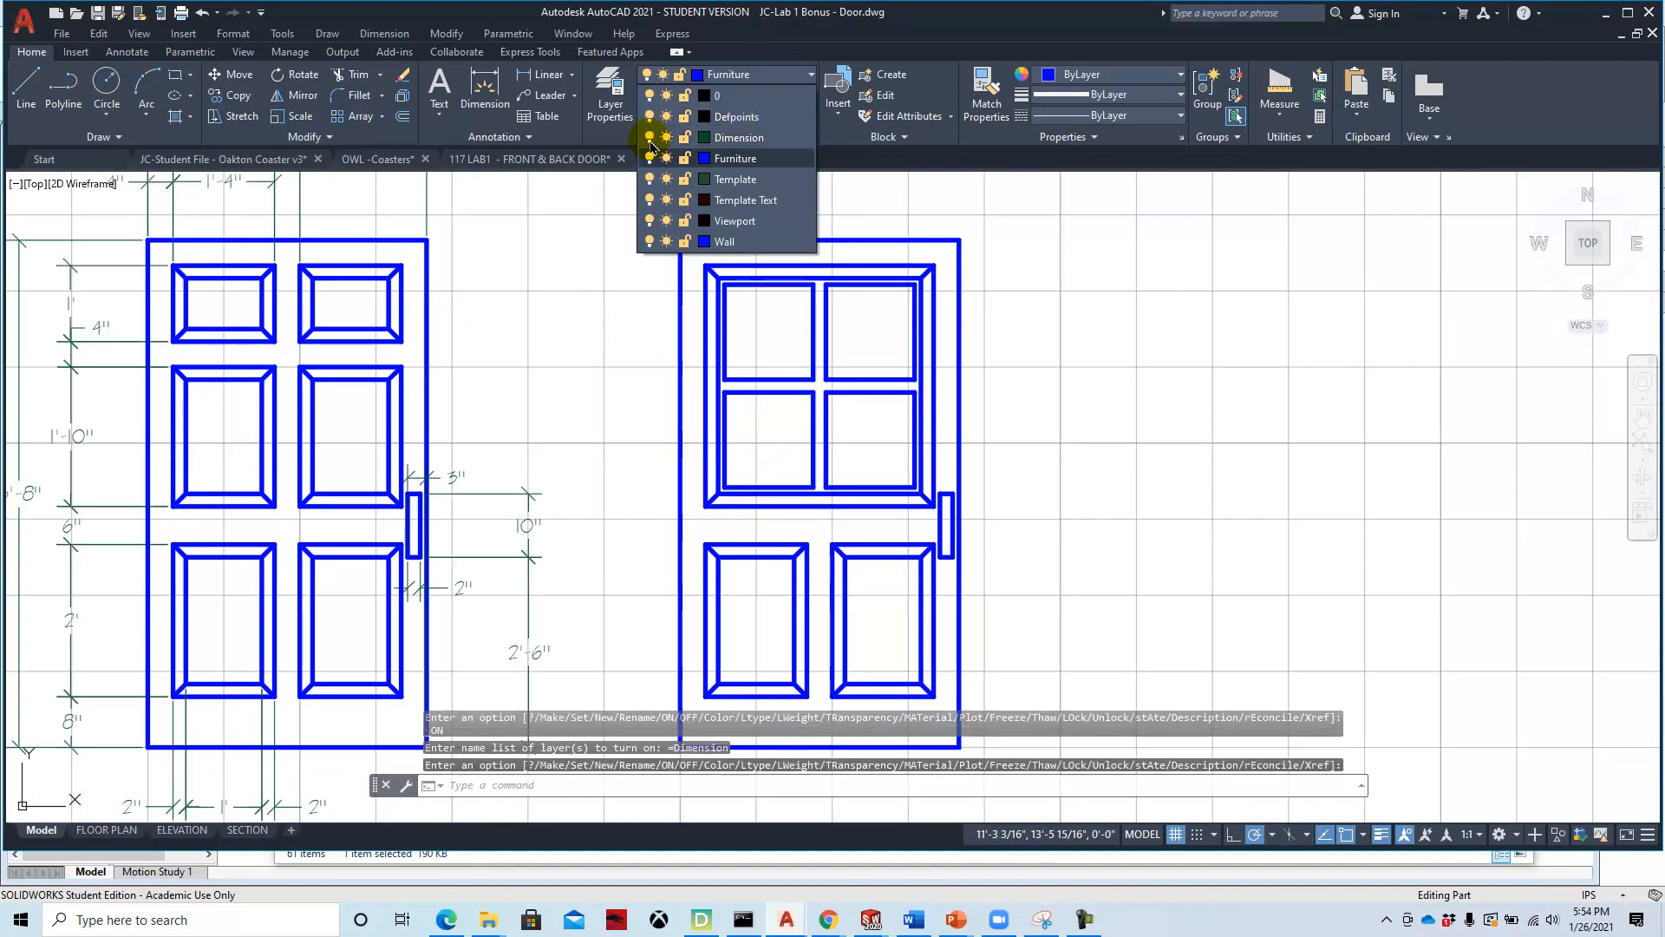
pyautogui.click(751, 139)
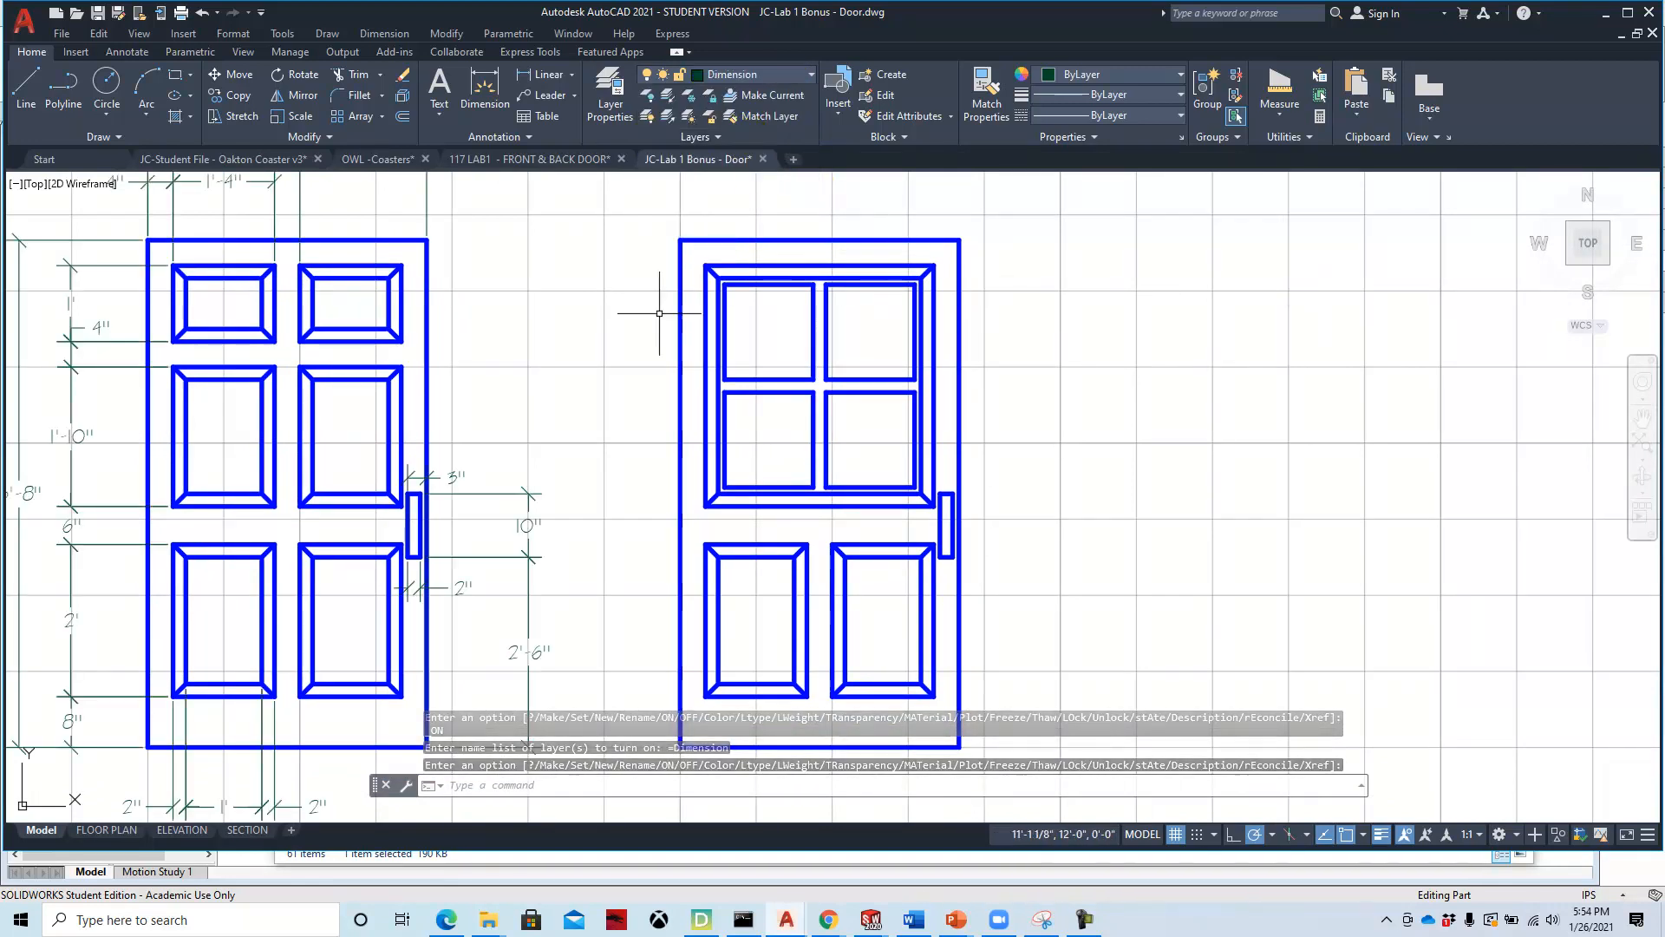
# Add a linear dimension for the back door's overall width, placed above its top edge.
pyautogui.moveTo(885, 260); pyautogui.dragTo(916, 355, button='middle')
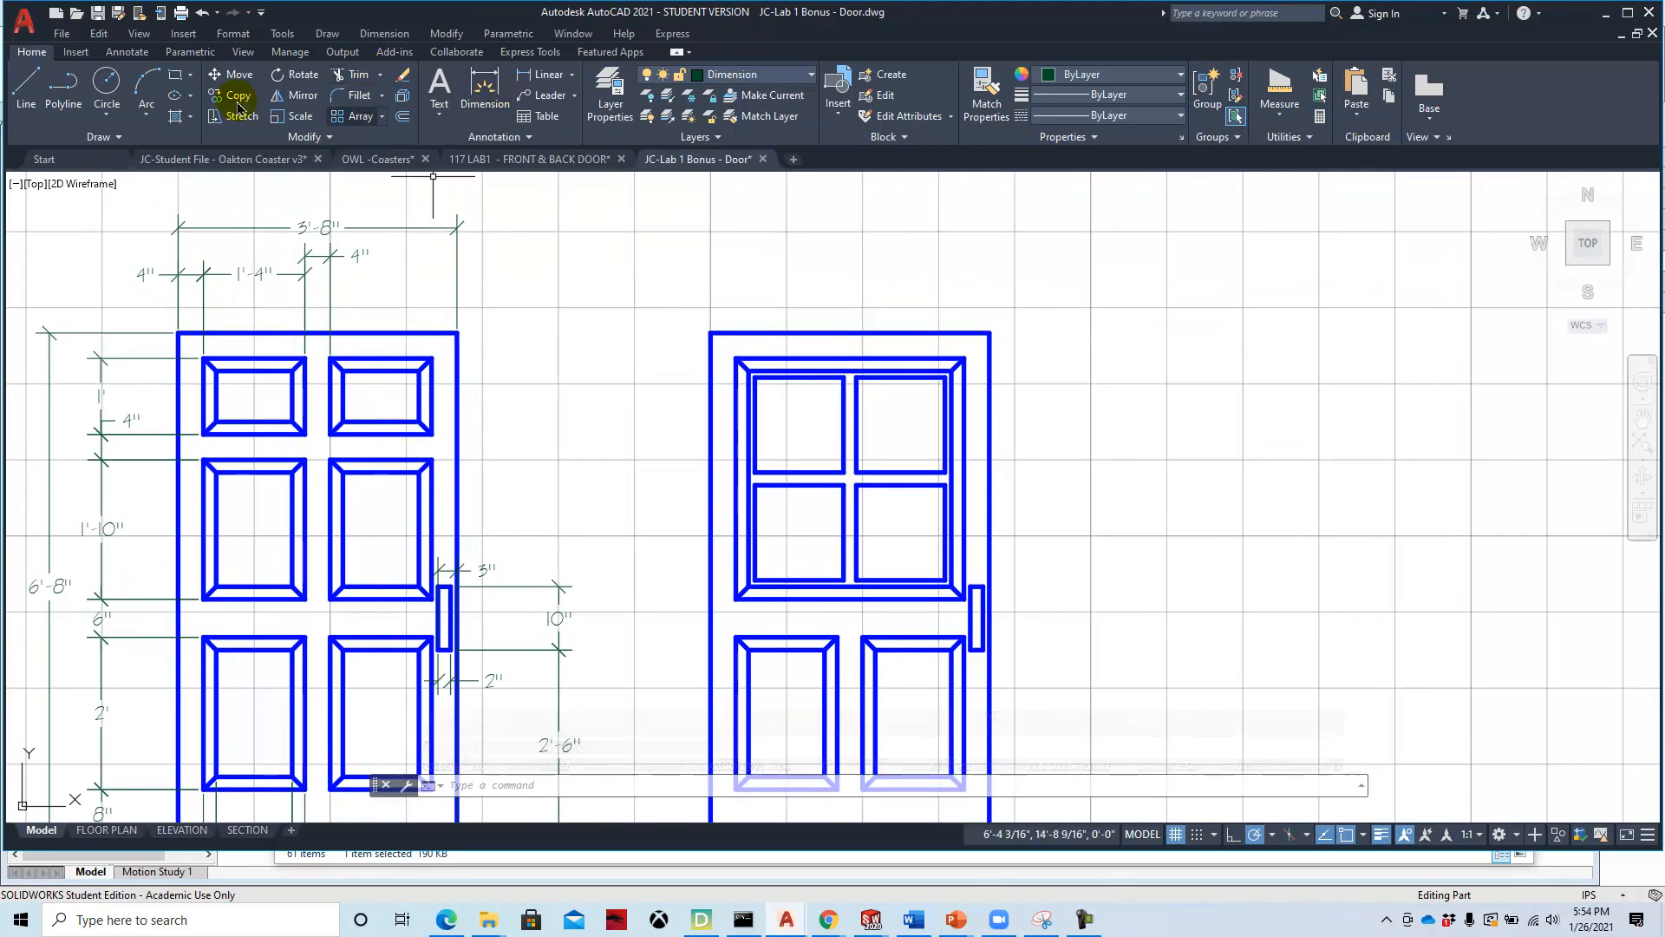
pyautogui.click(126, 52)
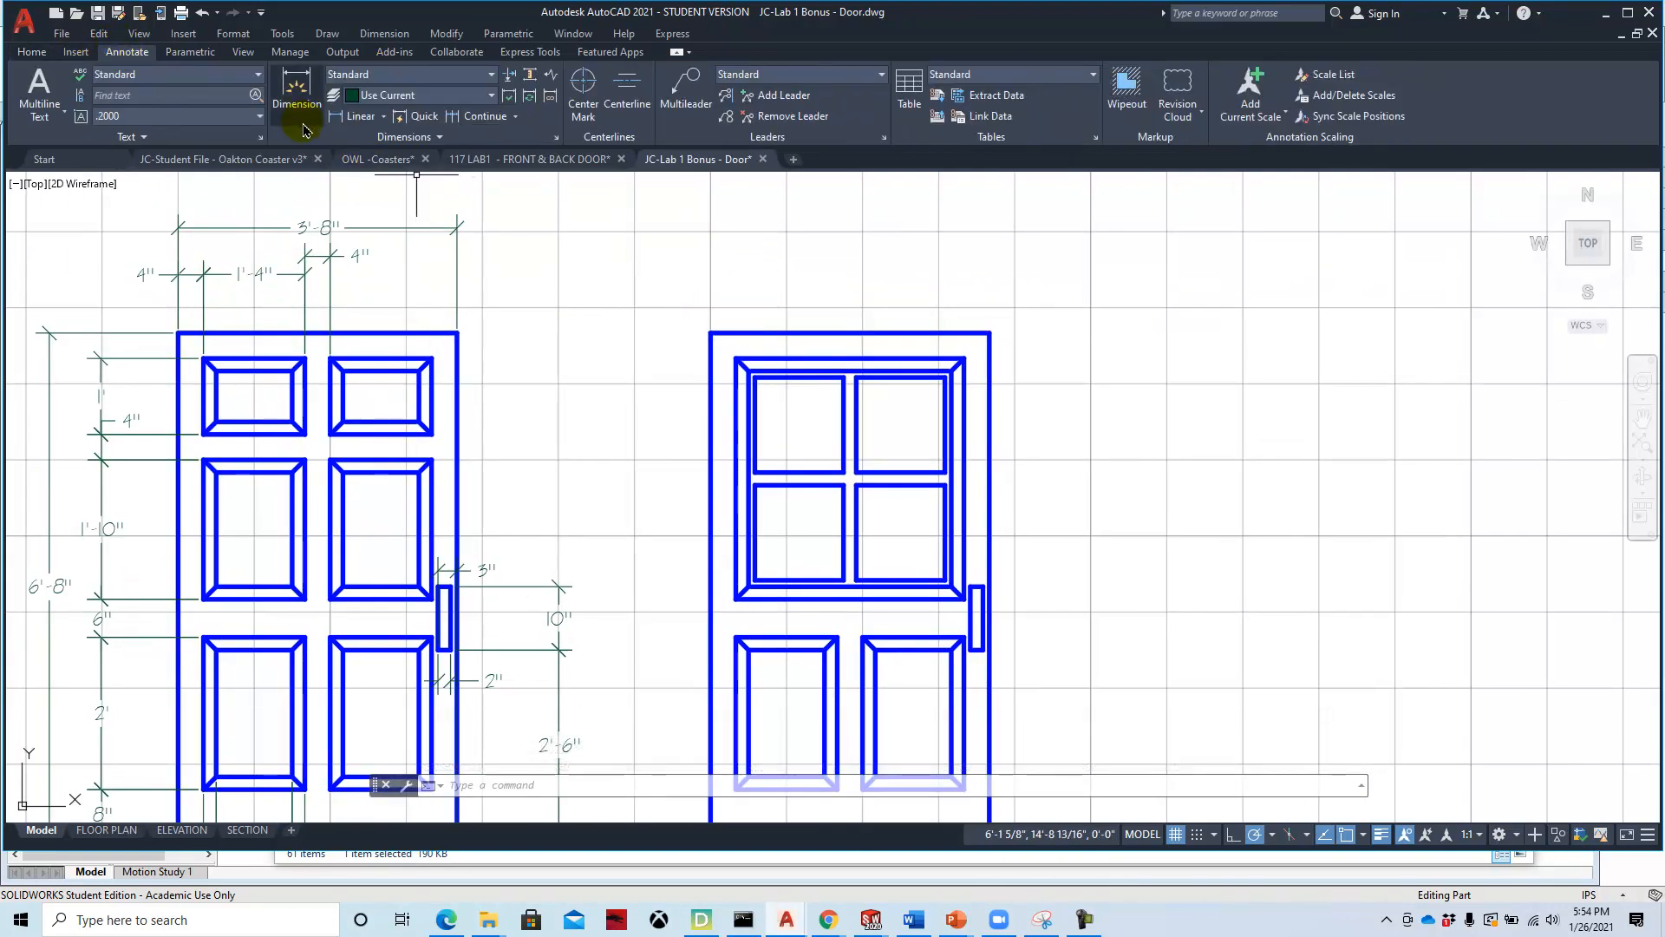
pyautogui.click(358, 118)
pyautogui.click(709, 331)
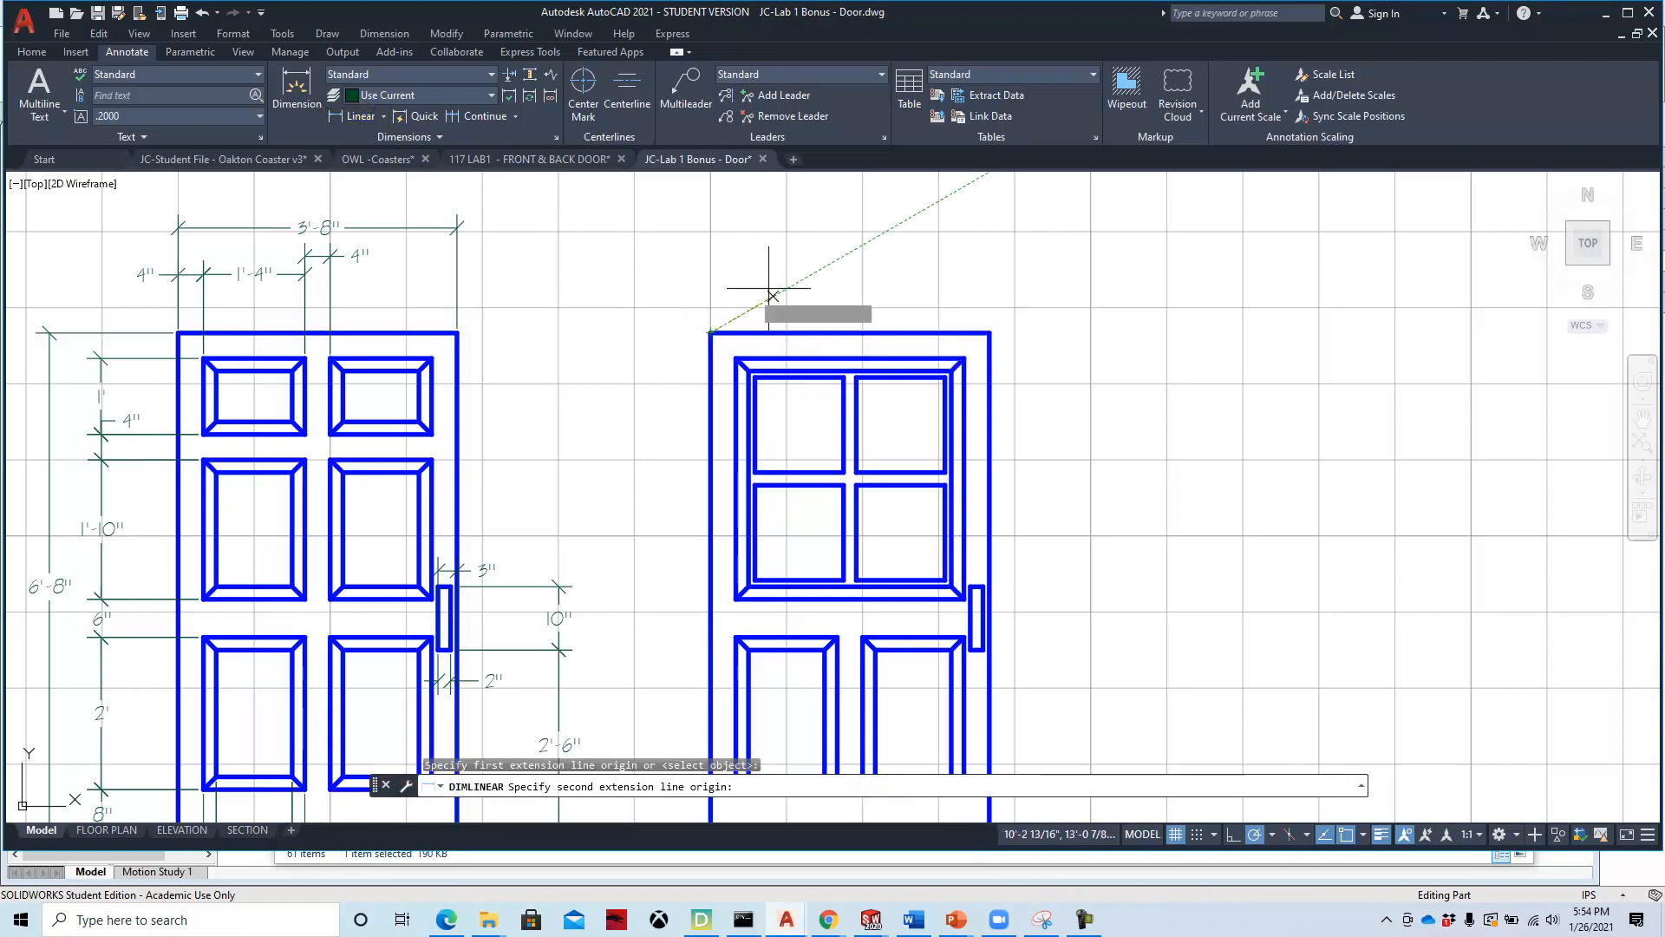
pyautogui.click(990, 332)
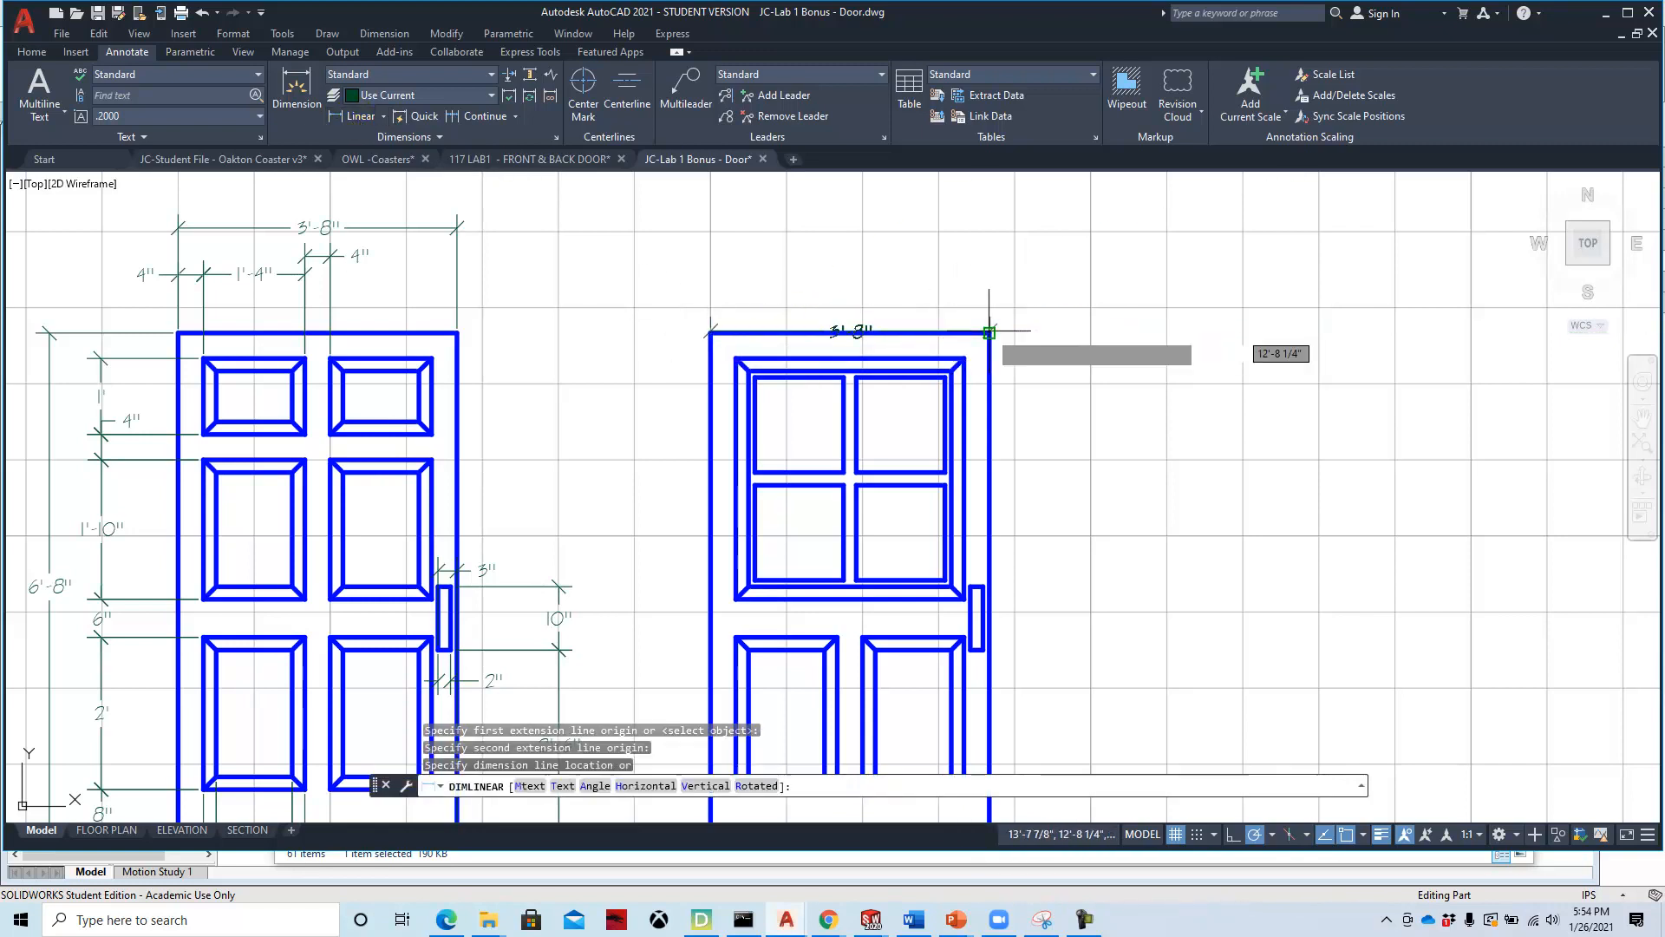
pyautogui.click(881, 233)
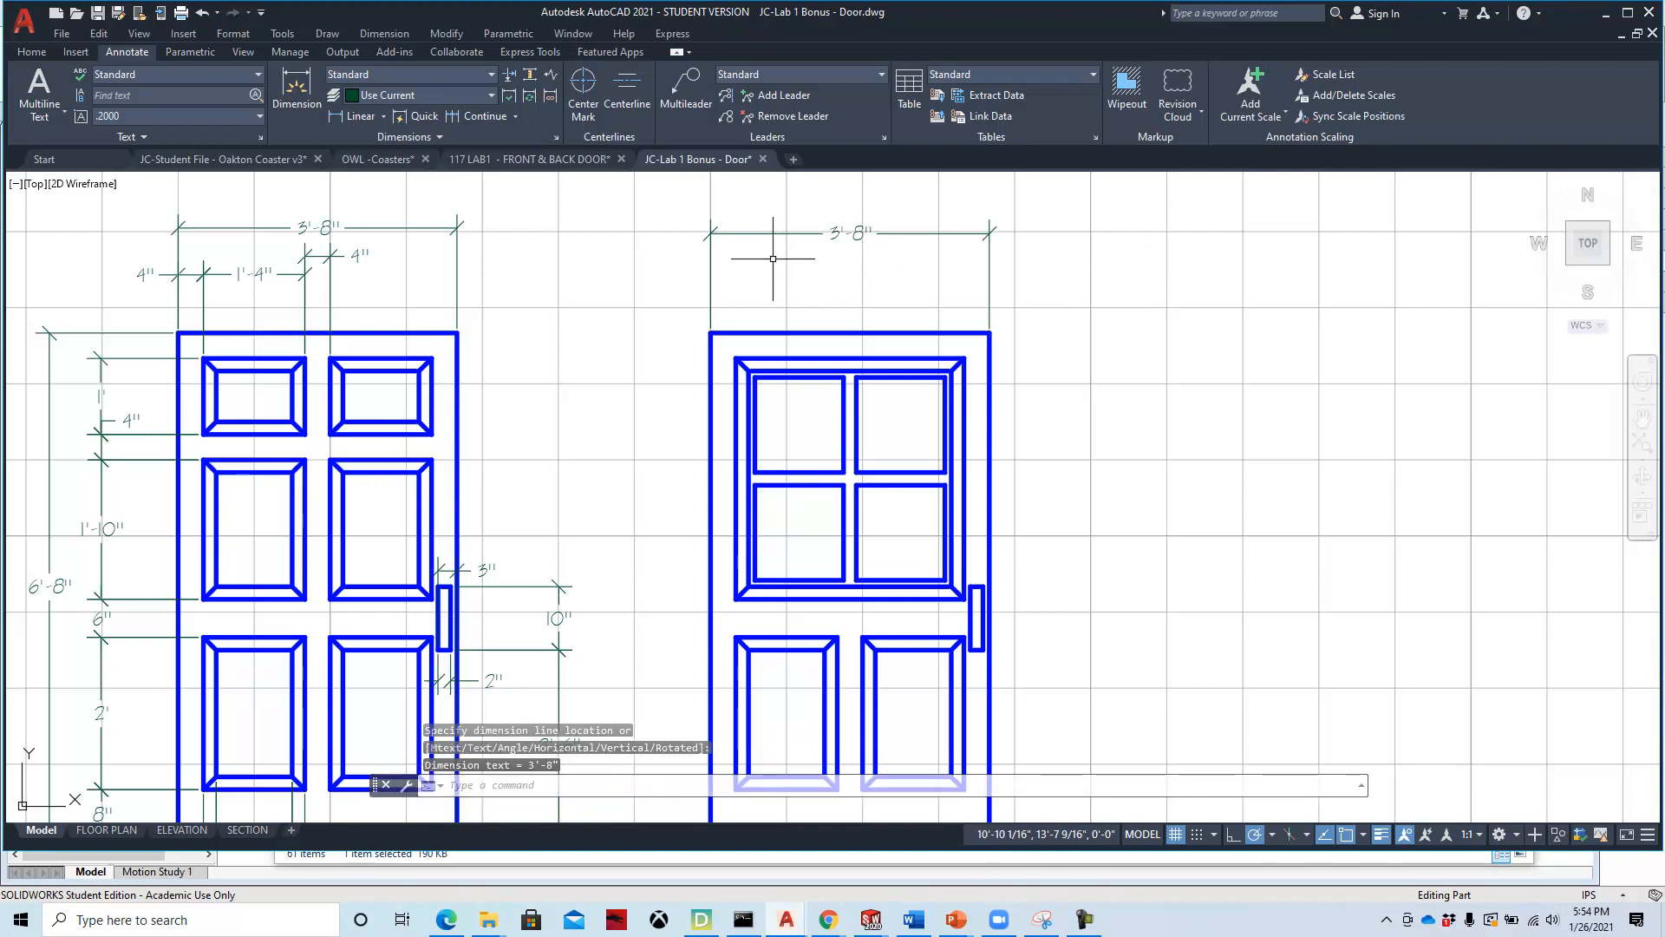
# Add a linear dimension above the back door from its left edge to the window frame's left edge.
pyautogui.rightClick(602, 267)
pyautogui.click(633, 274)
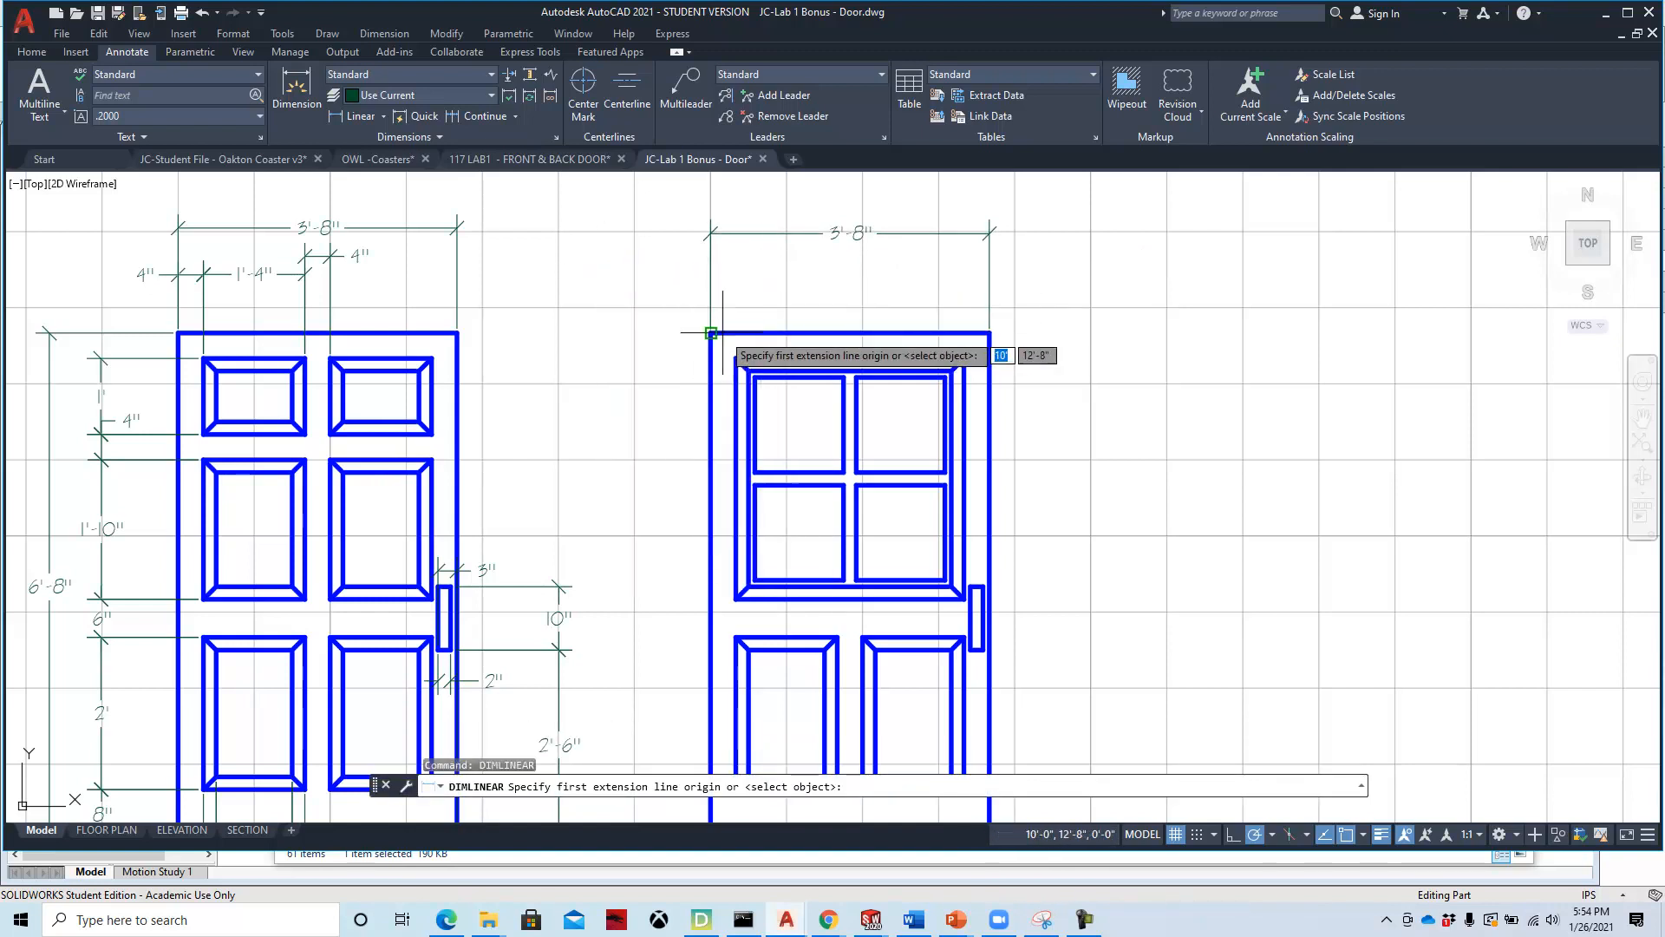
pyautogui.click(720, 331)
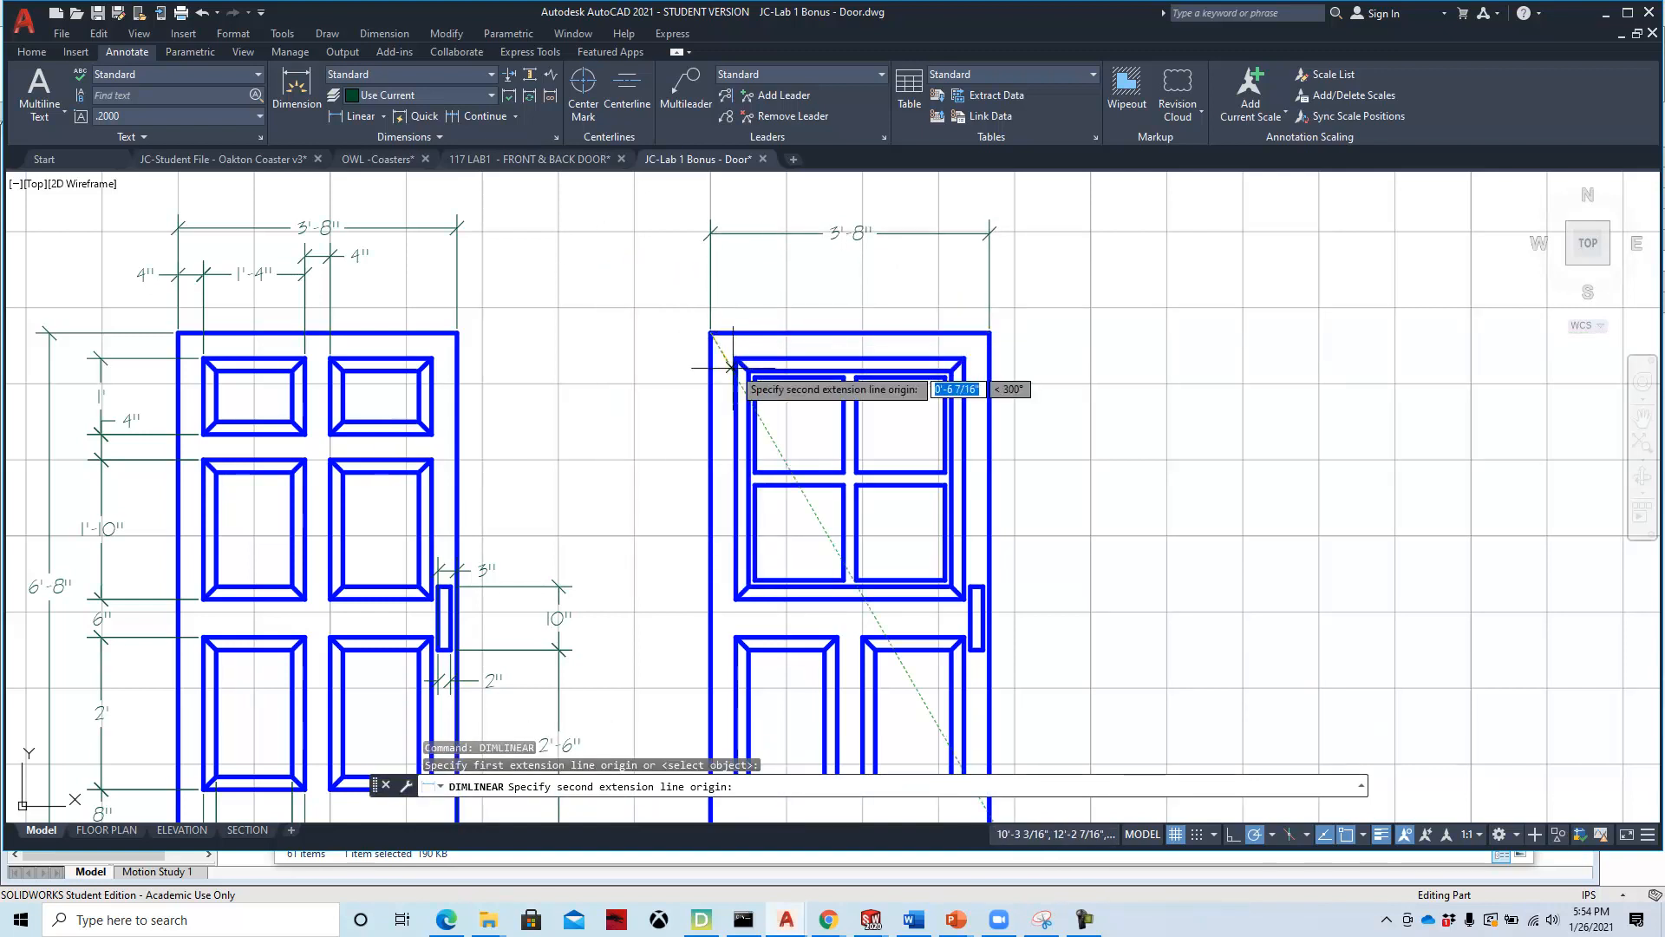
pyautogui.click(736, 357)
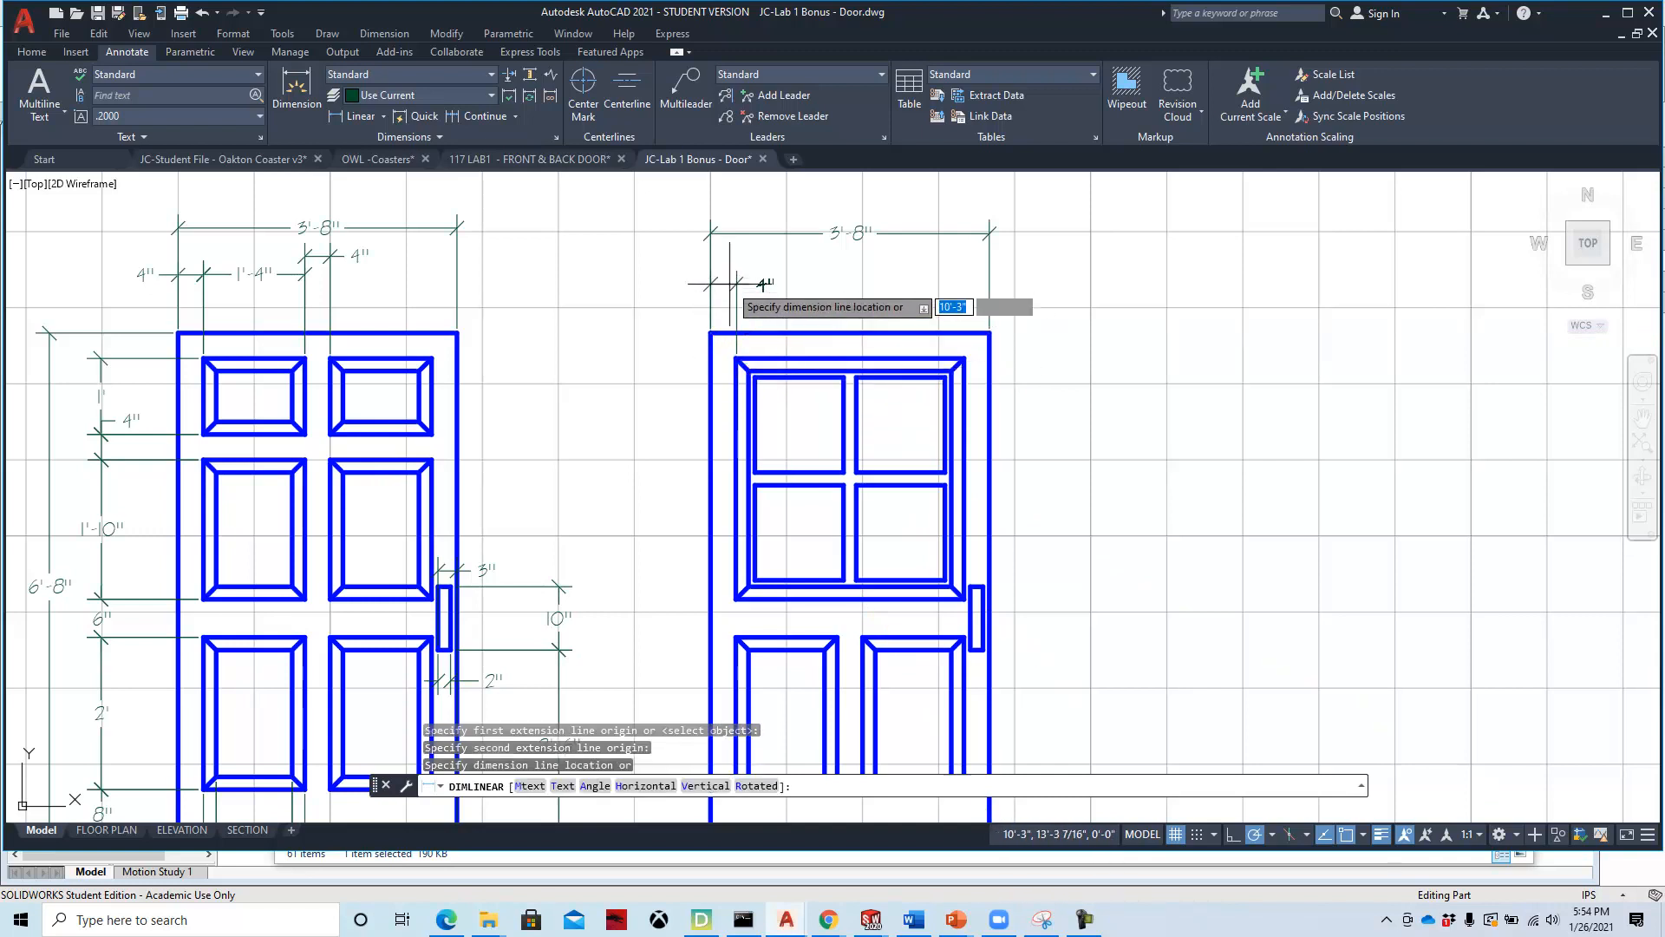
pyautogui.click(713, 281)
# Add a linear dimension for the back door's window frame width, placed below the overall width dimension.
pyautogui.rightClick(811, 288)
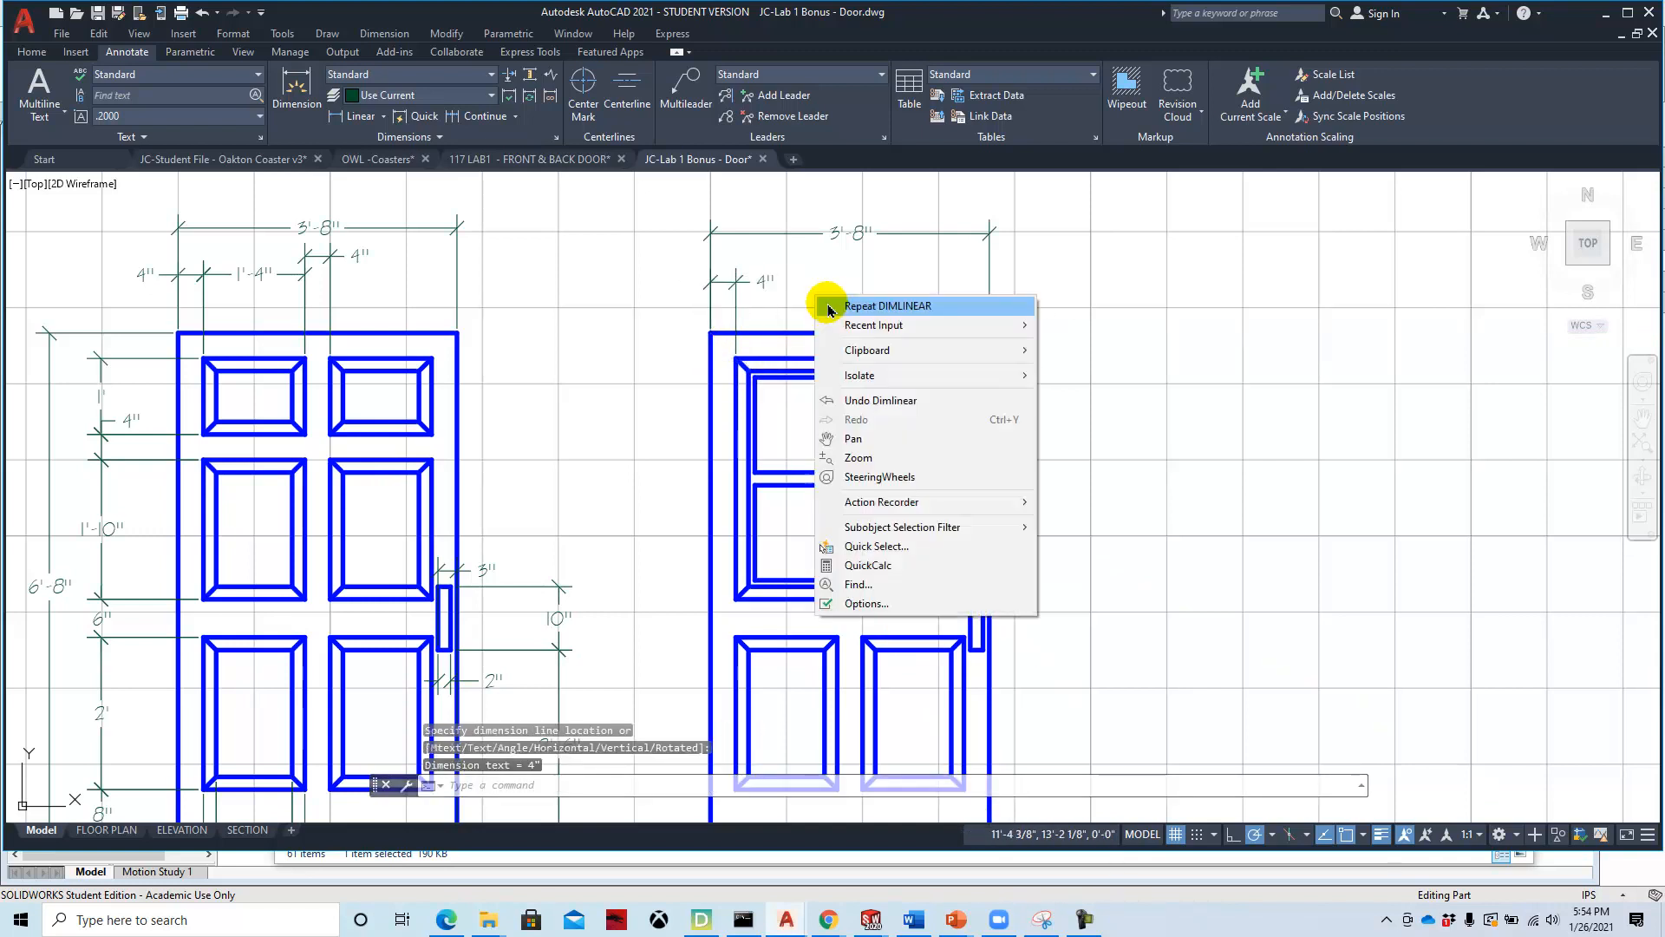
pyautogui.click(868, 306)
pyautogui.click(735, 358)
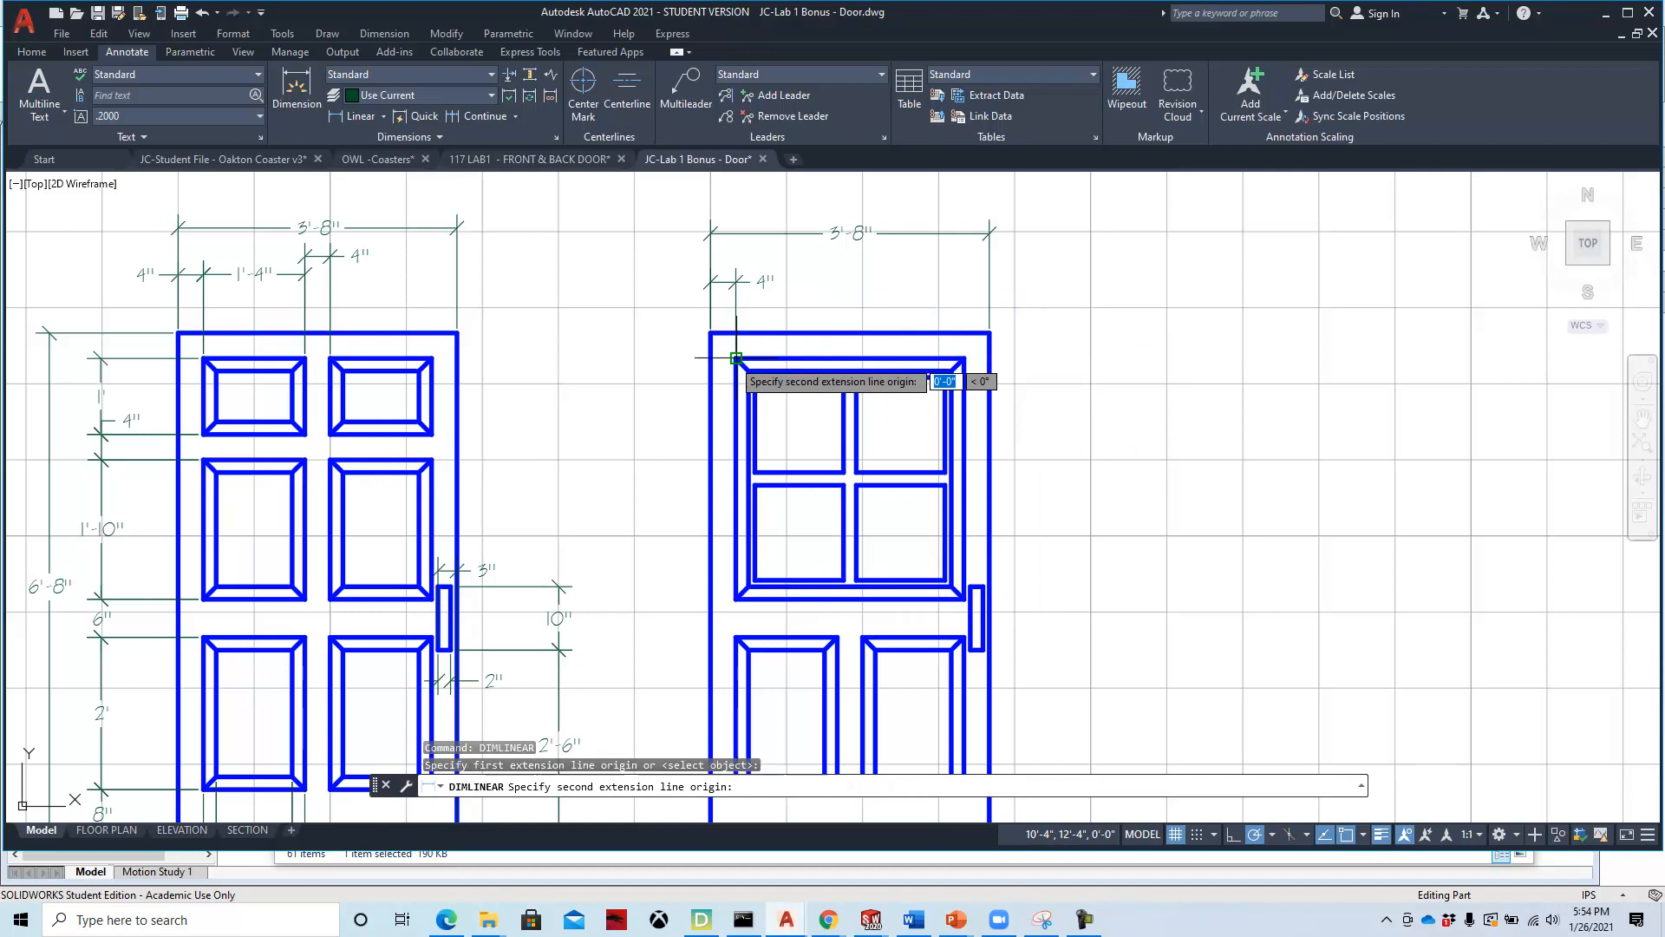
pyautogui.click(965, 357)
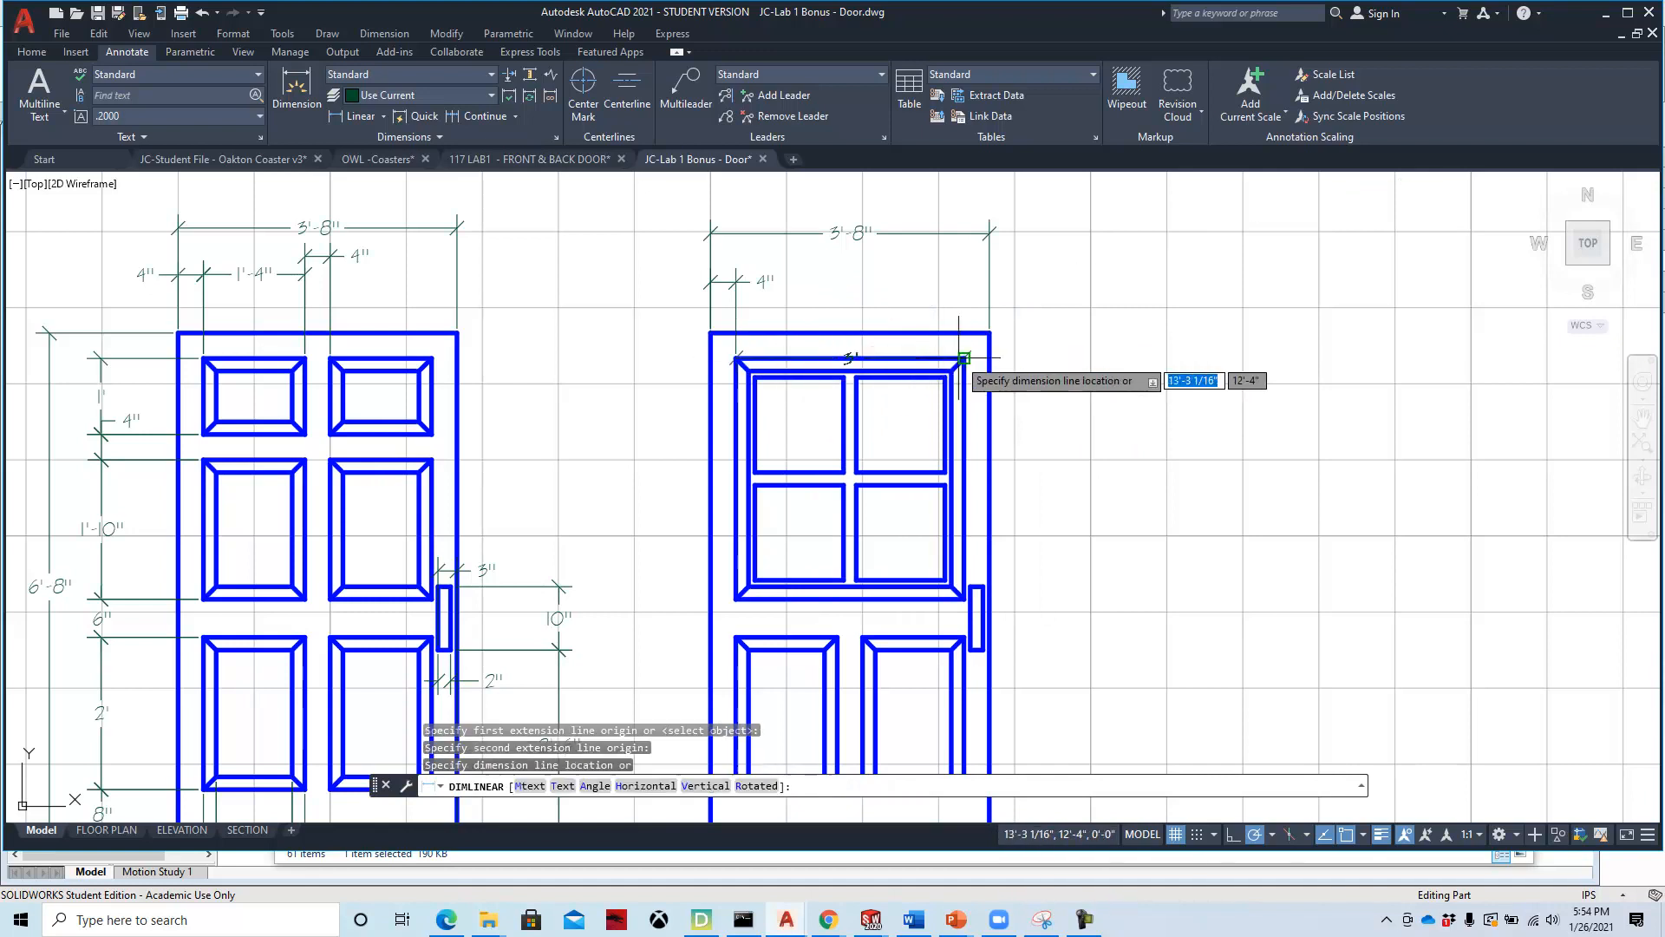
pyautogui.click(852, 278)
# Move the back door's left edge offset dimension text outside its left extension line, level with the window frame width dimension.
pyautogui.click(765, 281)
pyautogui.click(753, 295)
pyautogui.click(765, 281)
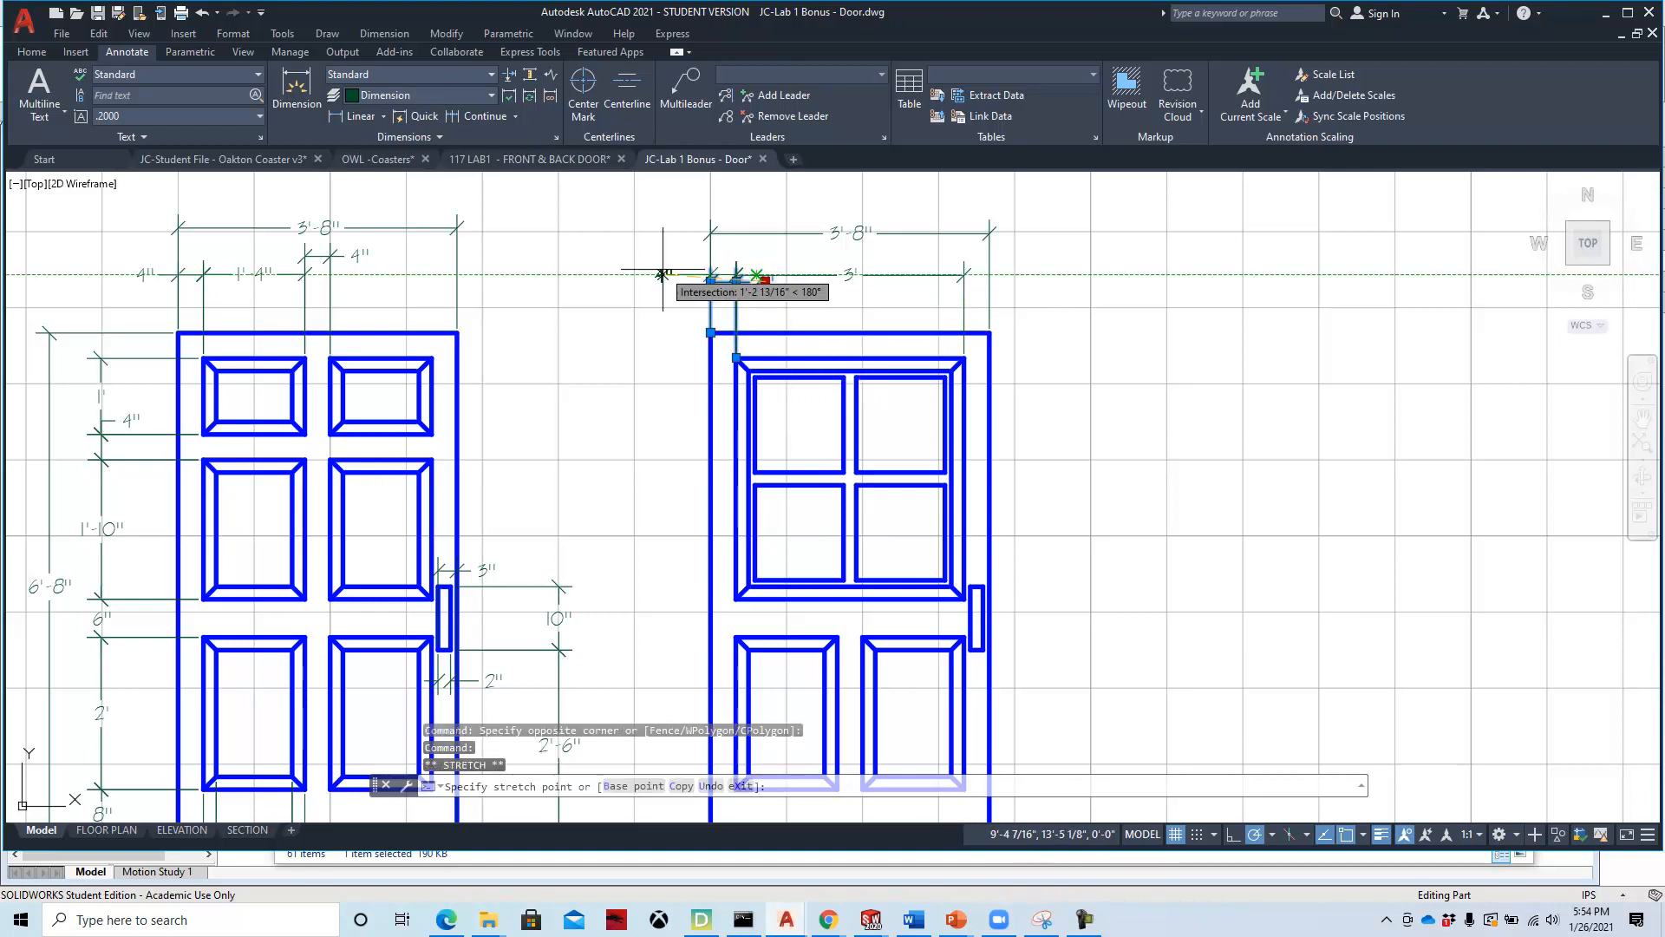
pyautogui.press('Escape')
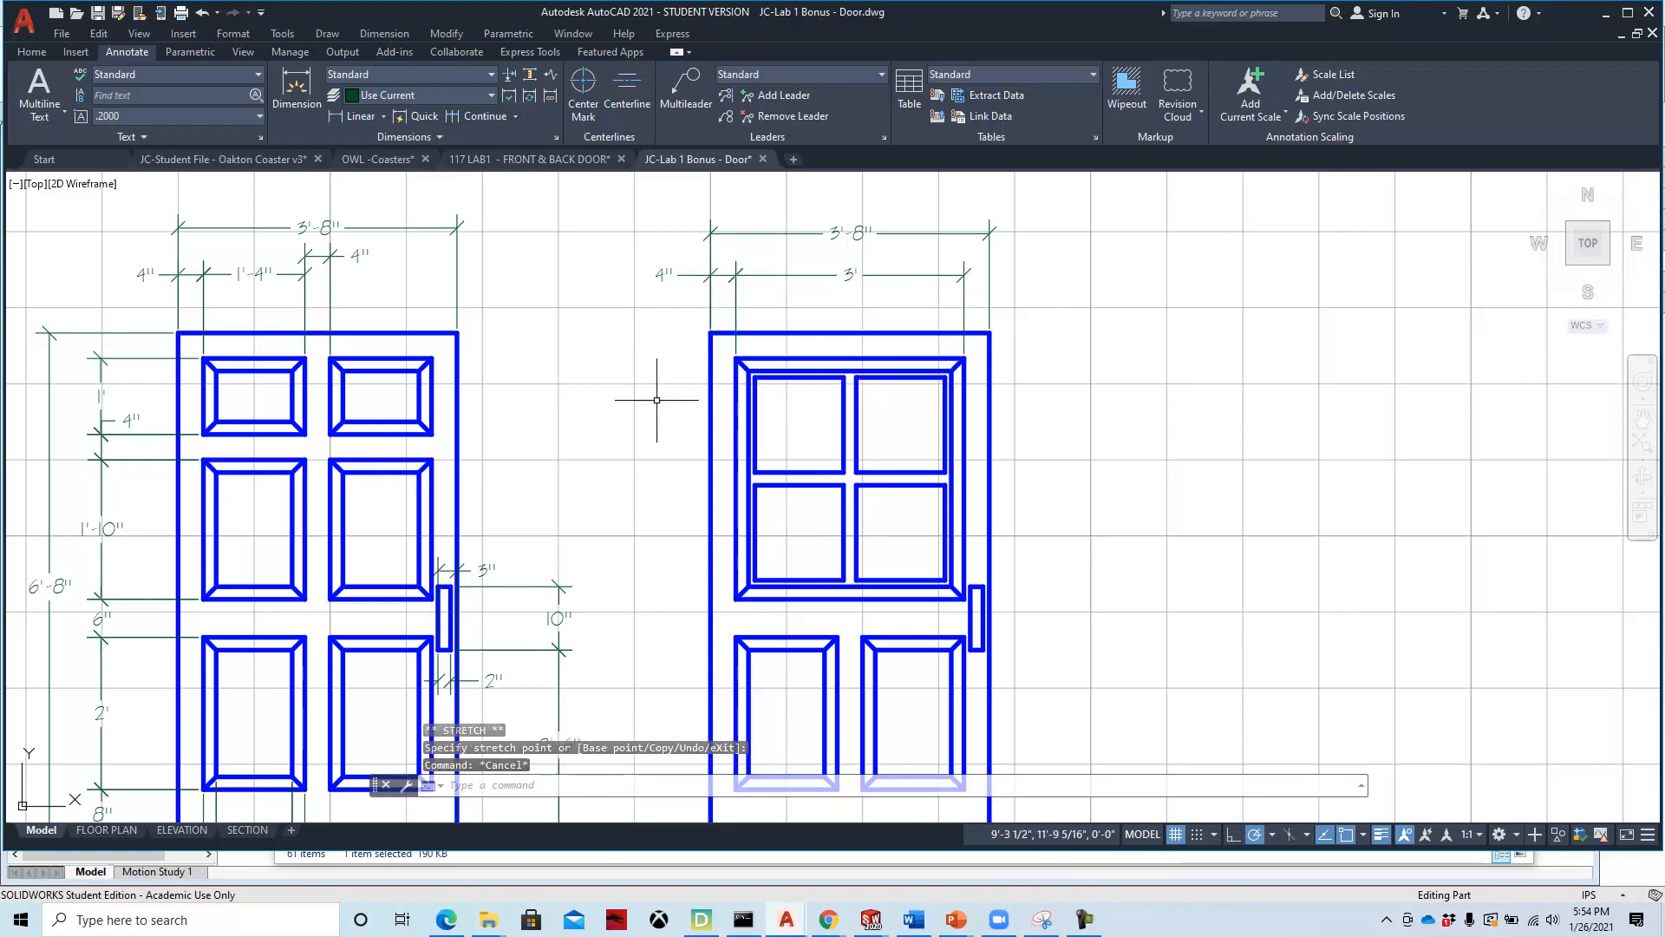
# Add a vertical linear dimension left of the back door from its bottom edge to the lower panel's bottom corner.
pyautogui.moveTo(870, 378); pyautogui.dragTo(923, 272, button='middle')
pyautogui.moveTo(913, 495); pyautogui.dragTo(940, 409, button='middle')
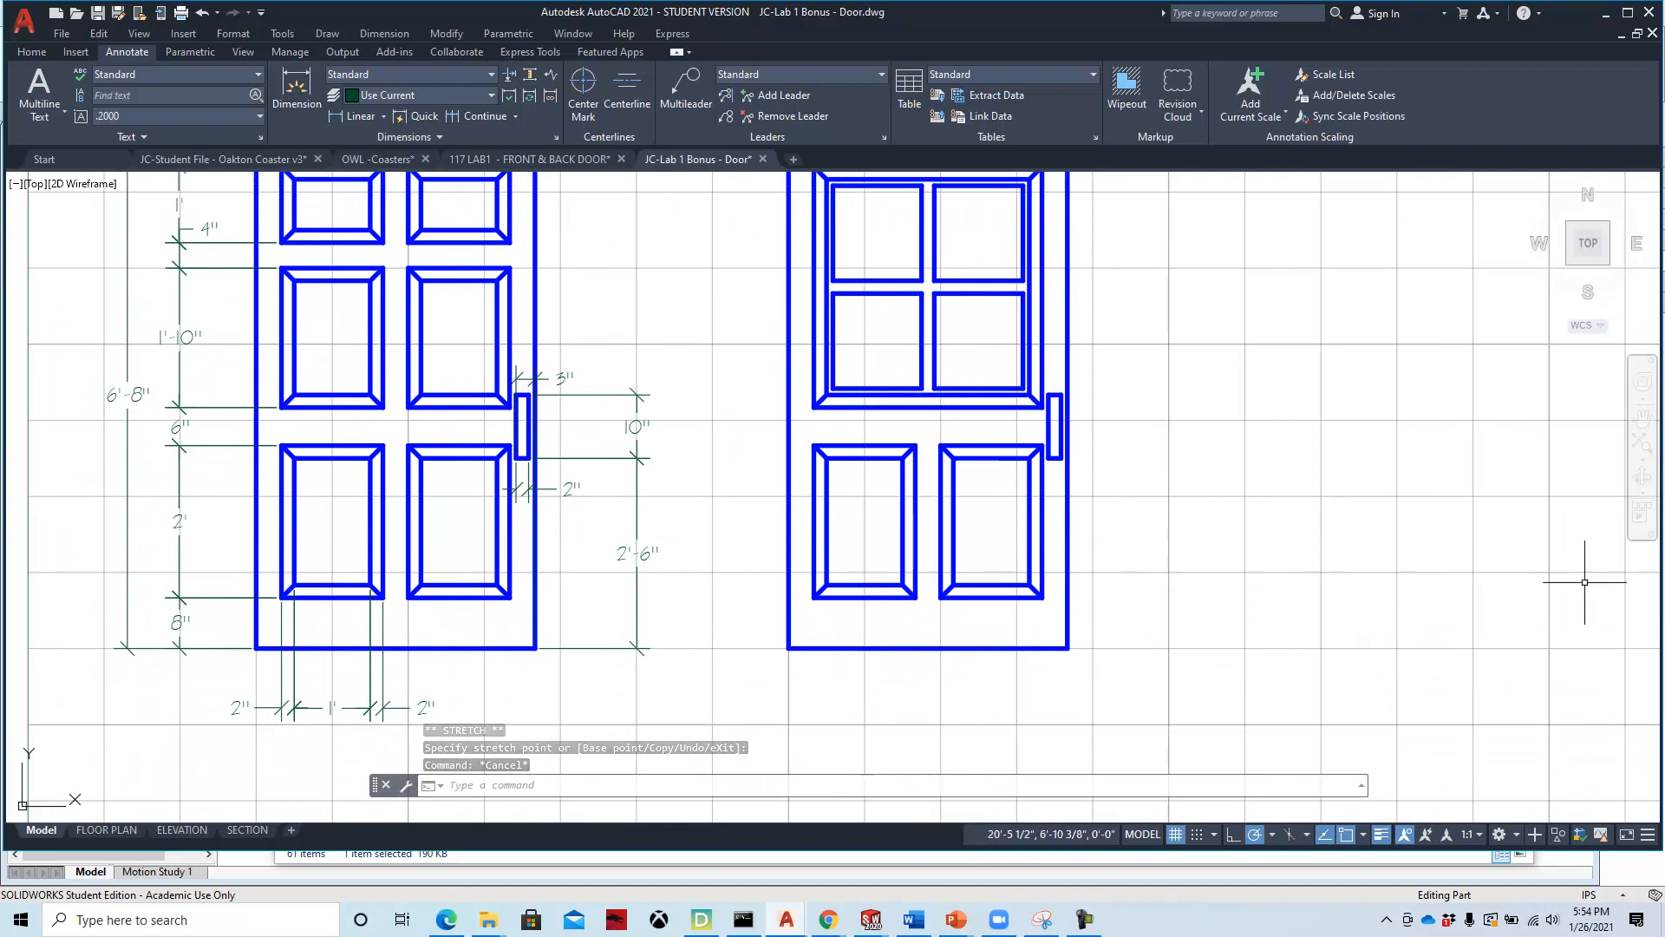
pyautogui.hotkey('alt', 'Tab')
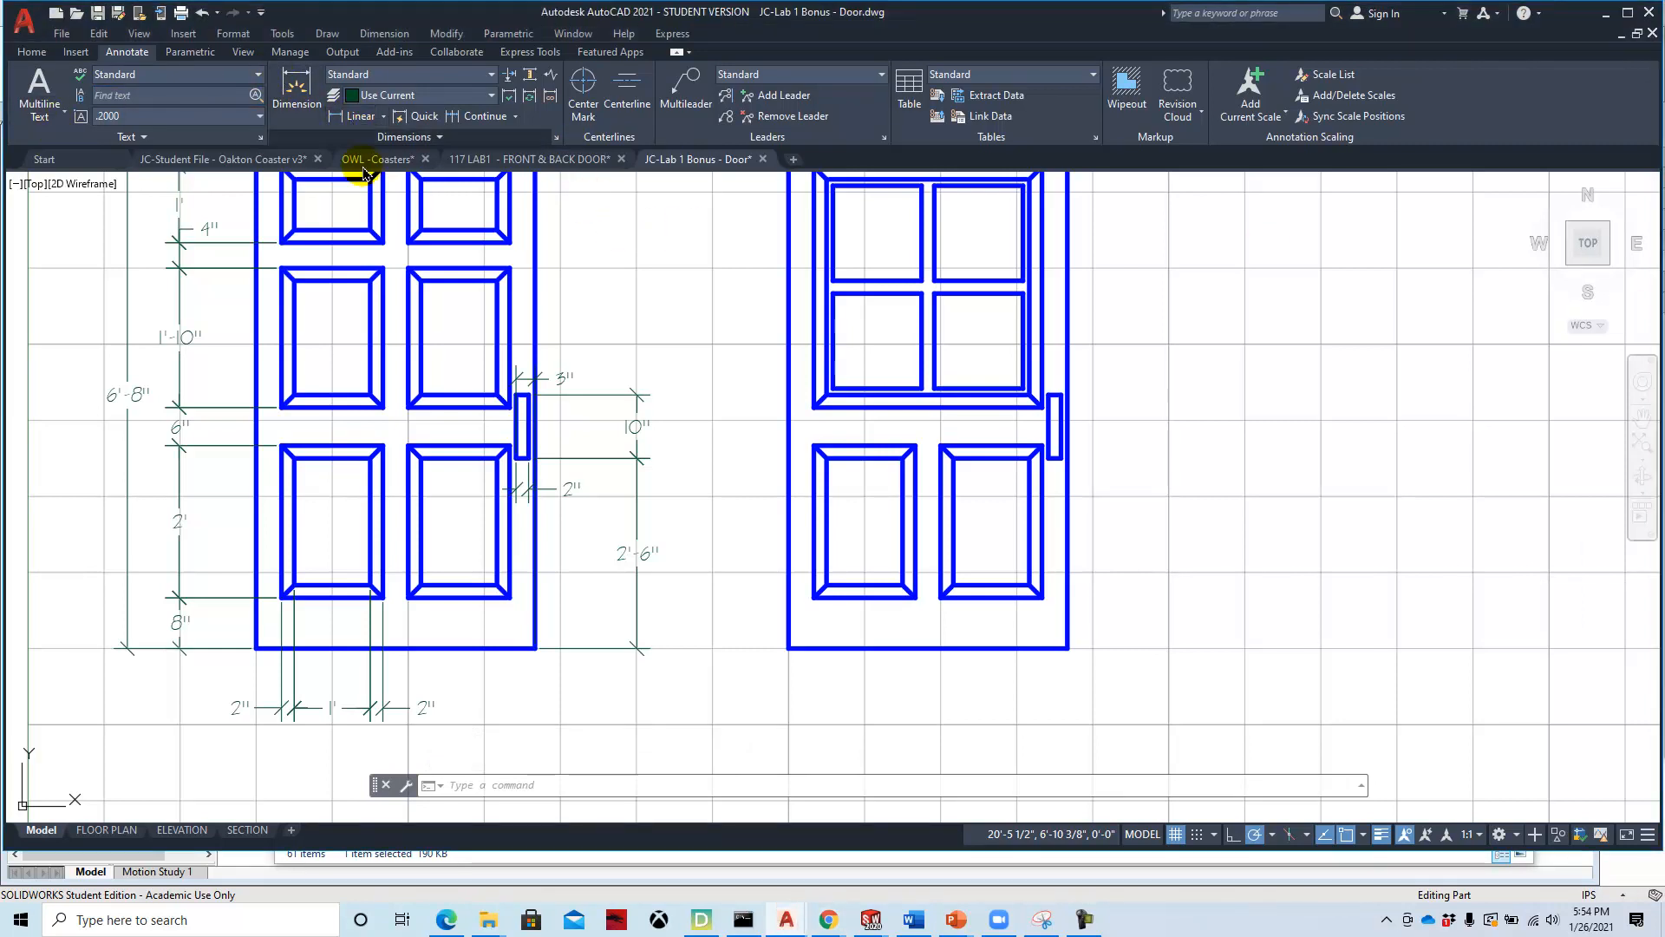
pyautogui.click(351, 127)
pyautogui.click(788, 648)
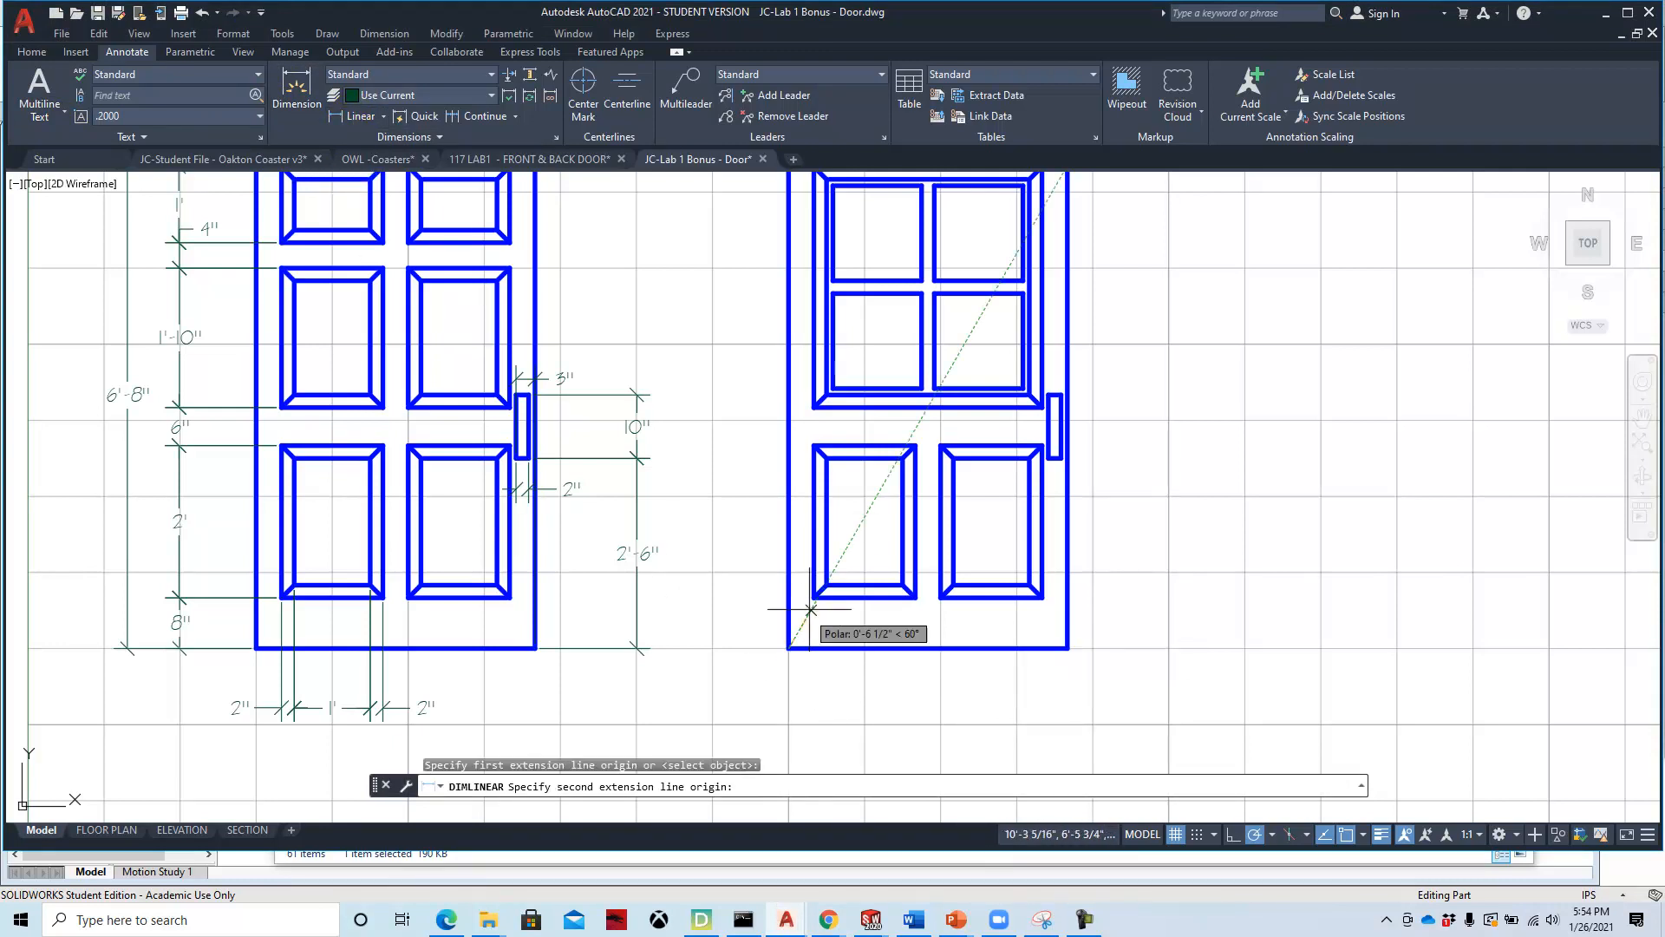
pyautogui.click(813, 597)
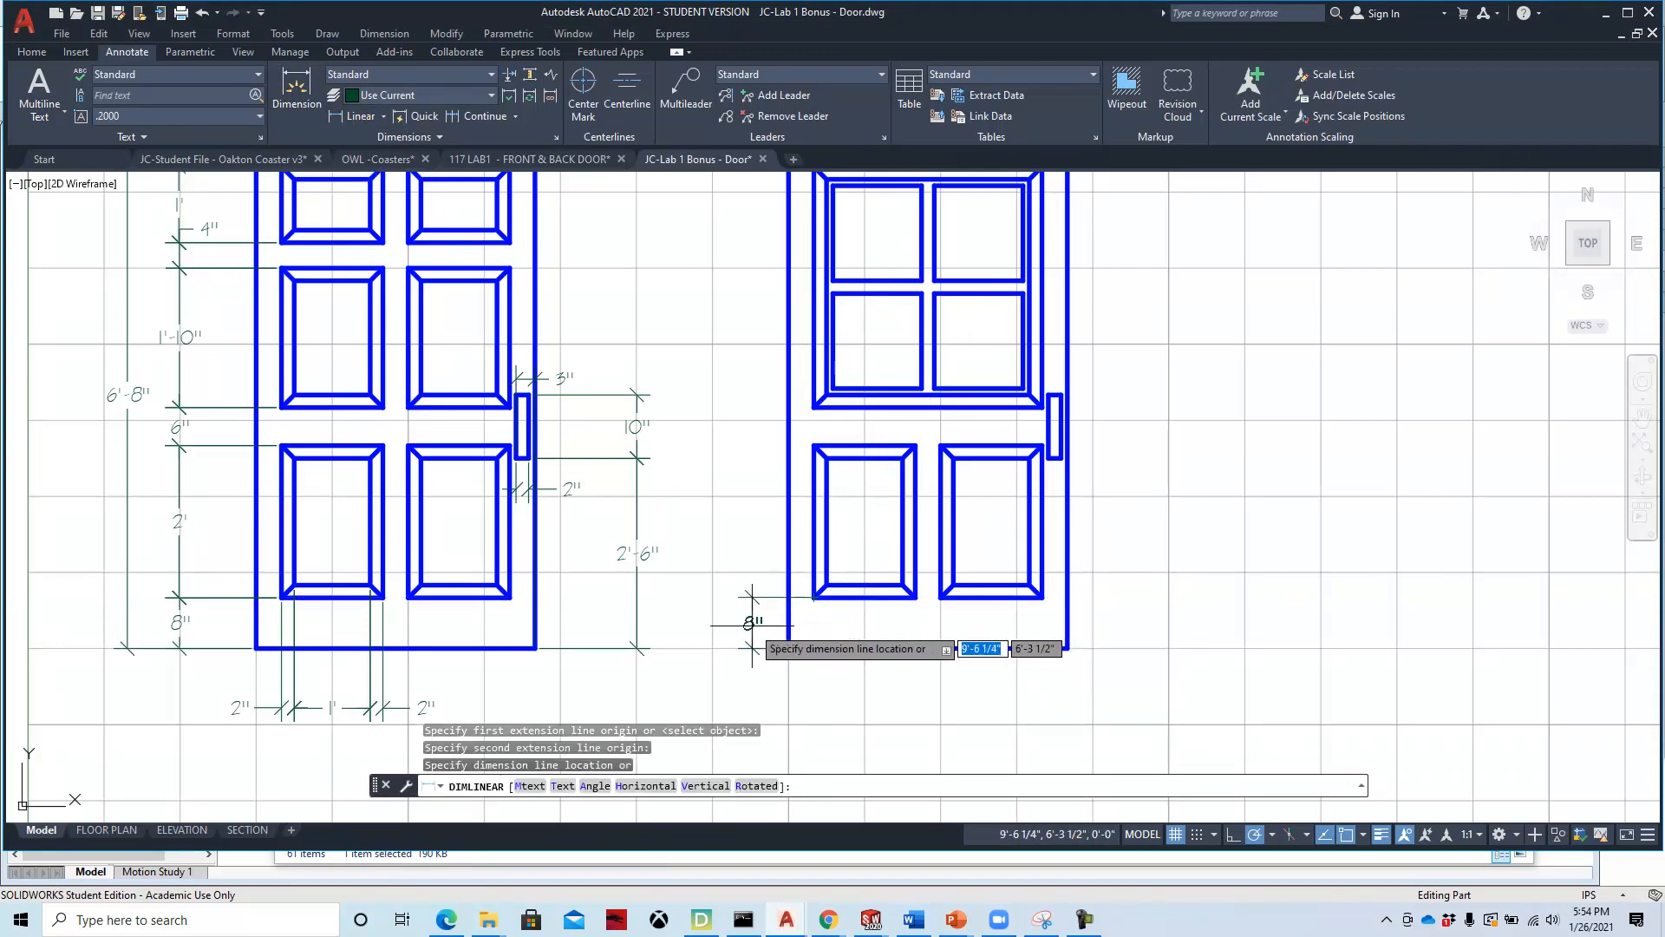
pyautogui.click(751, 623)
# Dimension the lower left panel's height on the back door, in line with the bottom rail dimension.
pyautogui.rightClick(760, 562)
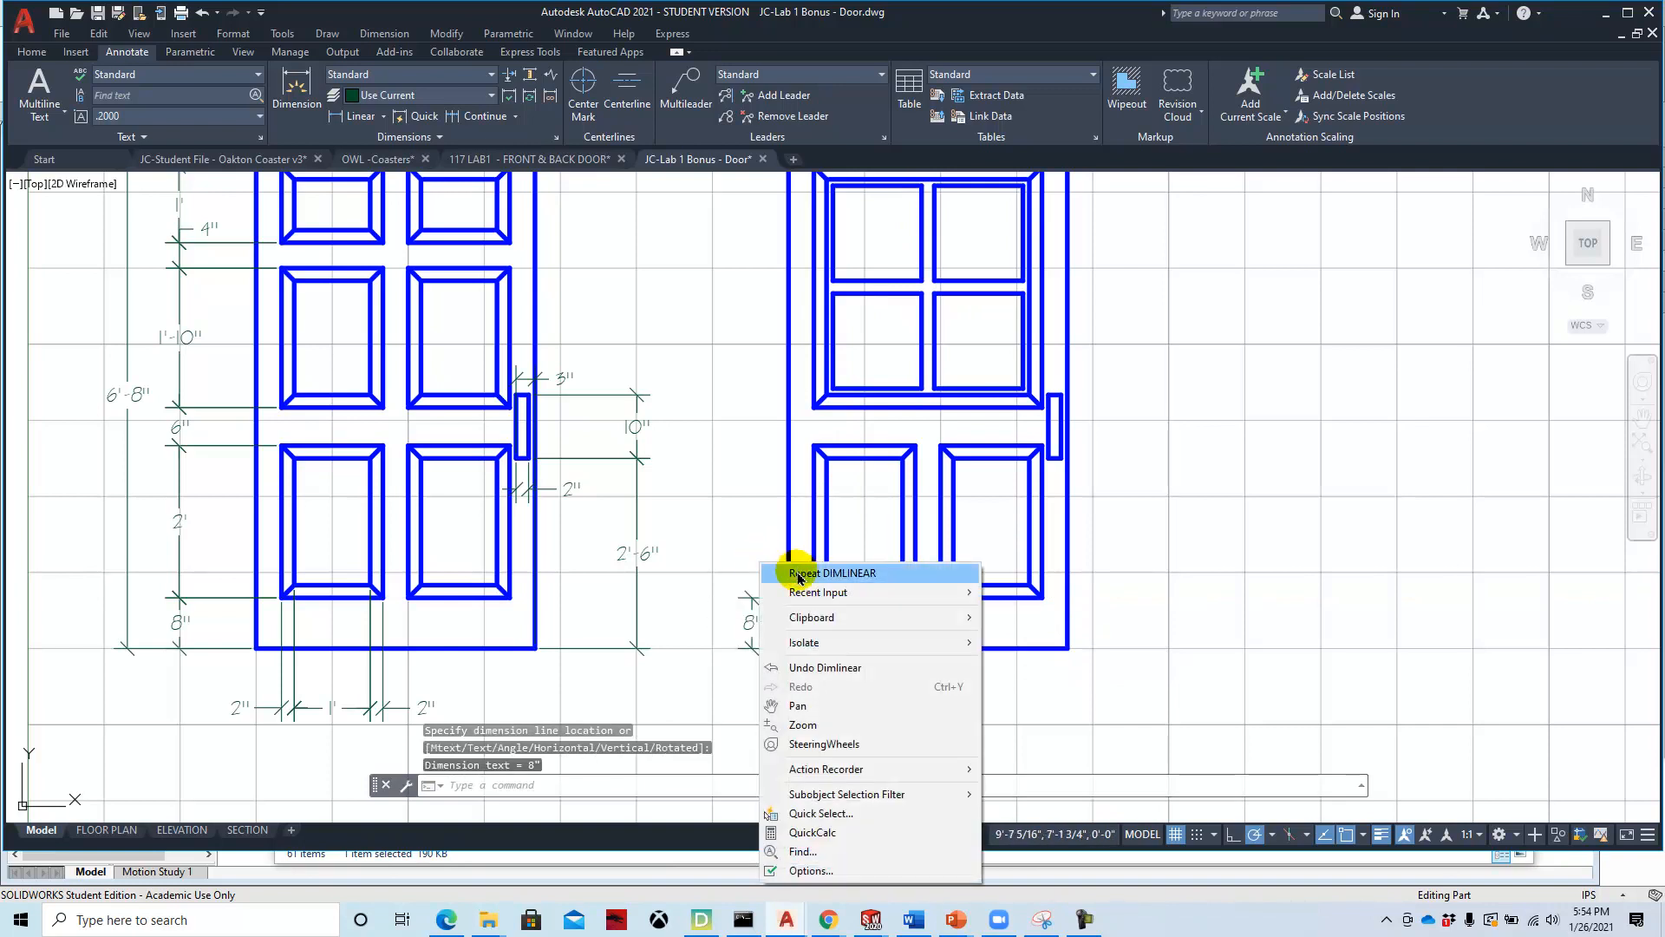
pyautogui.click(785, 572)
pyautogui.click(814, 597)
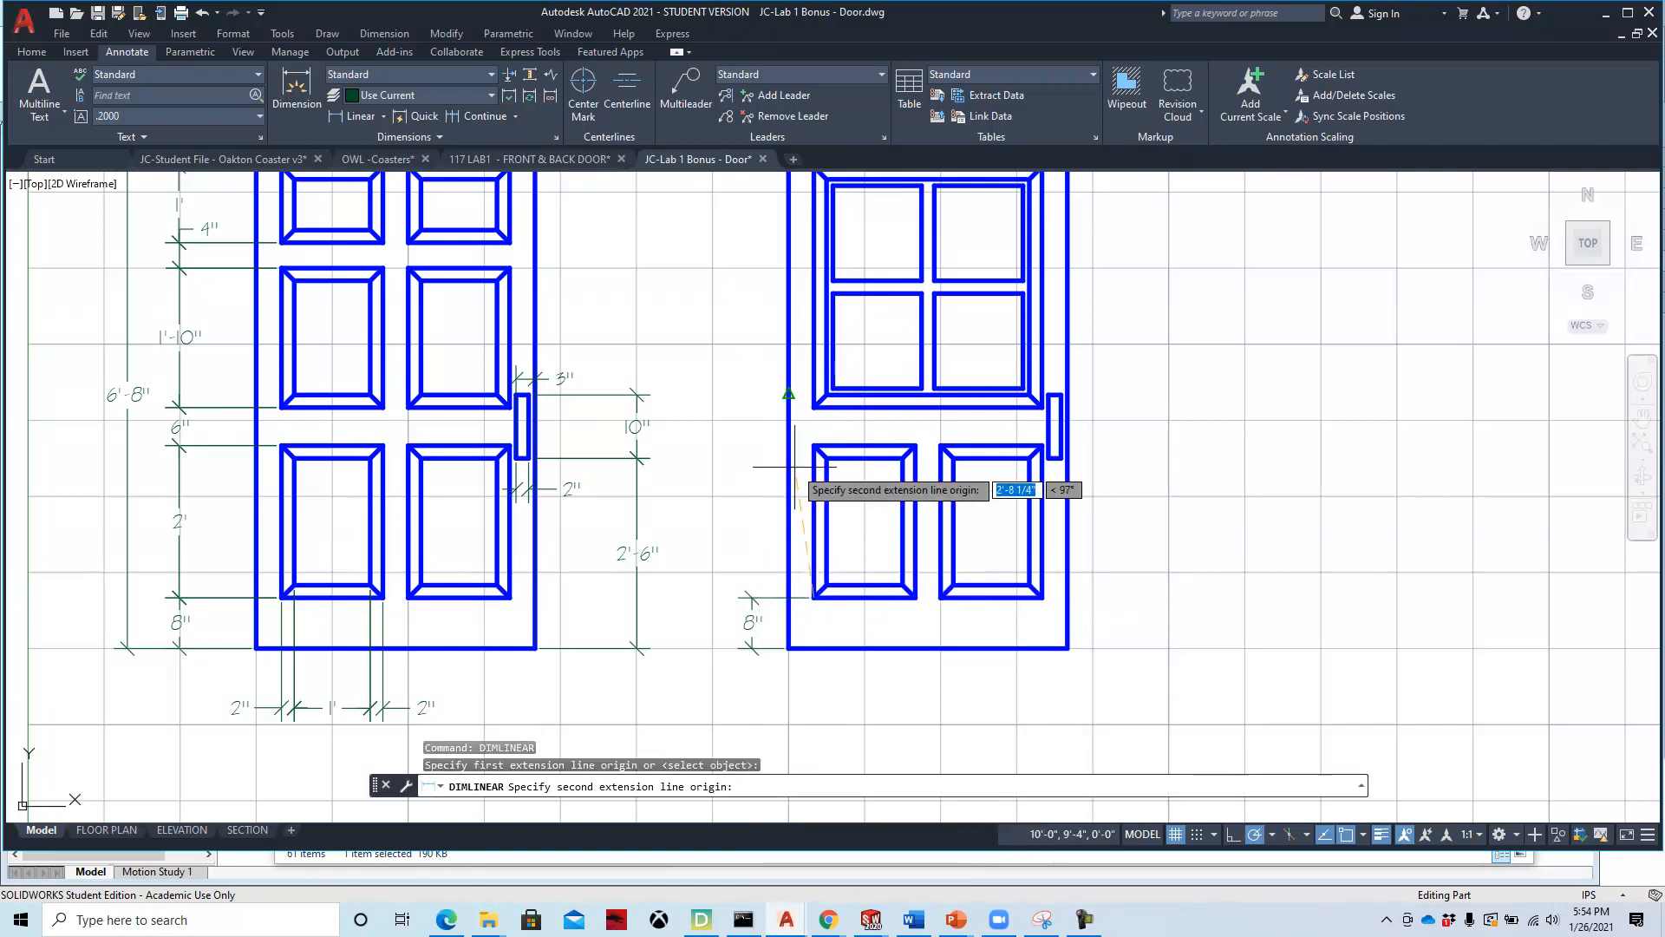
pyautogui.click(814, 444)
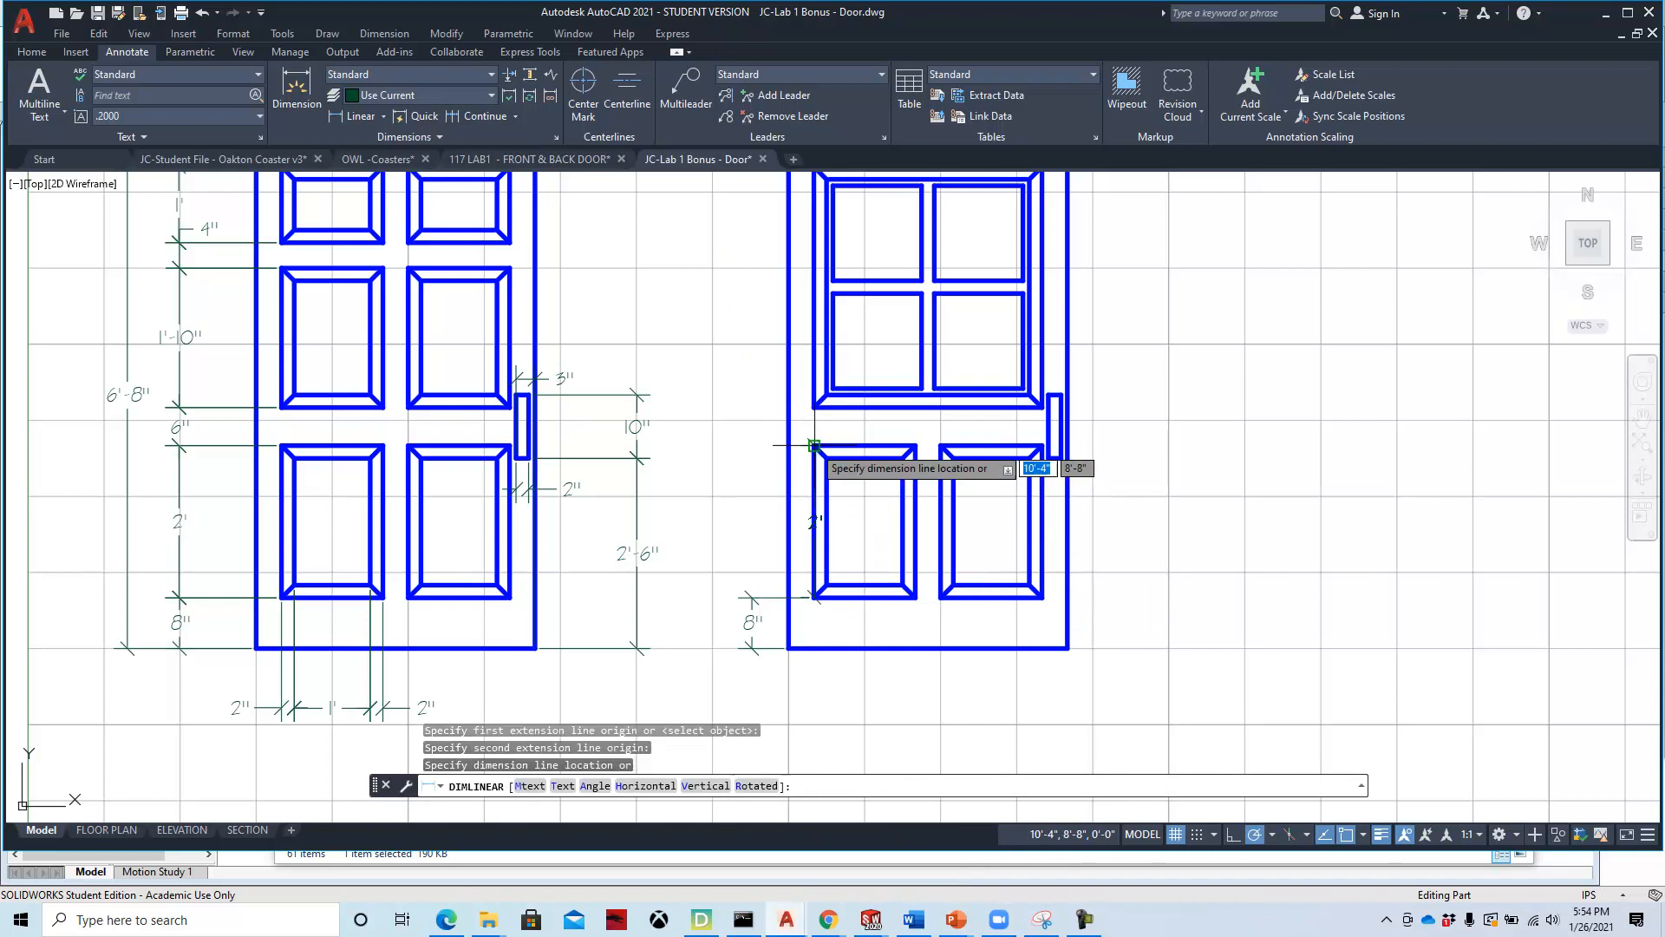
pyautogui.click(751, 501)
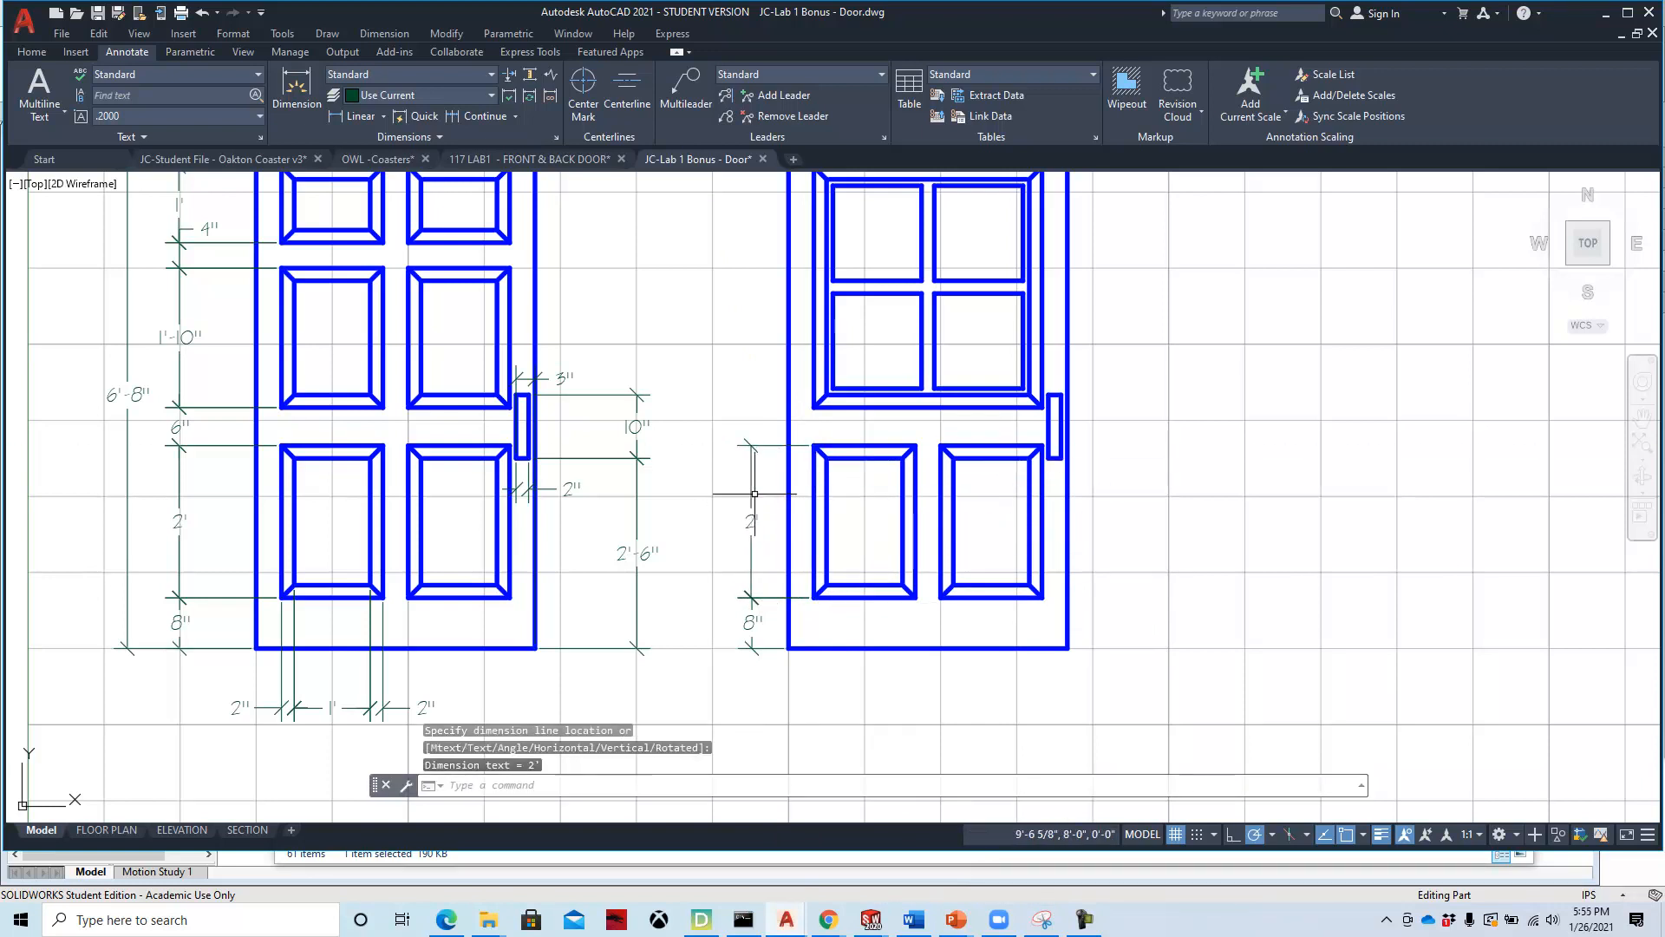
# Dimension the vertical gap between the back door's lower panel and window frame, in line with the panel height dimension.
pyautogui.rightClick(776, 412)
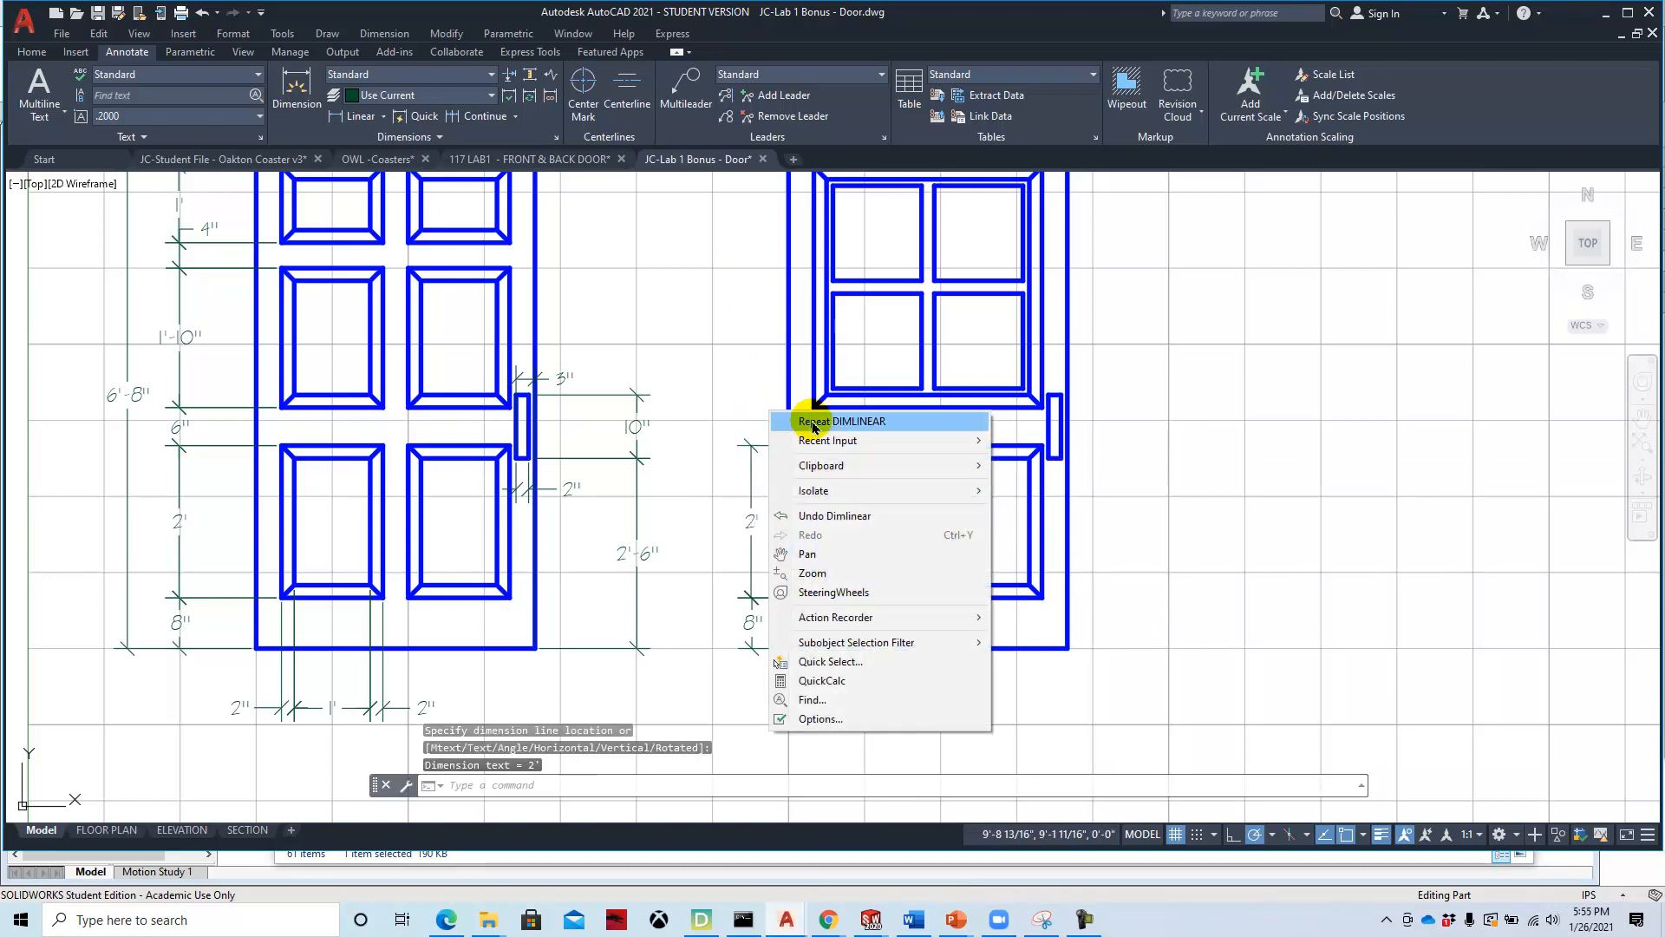
pyautogui.click(794, 419)
pyautogui.click(813, 445)
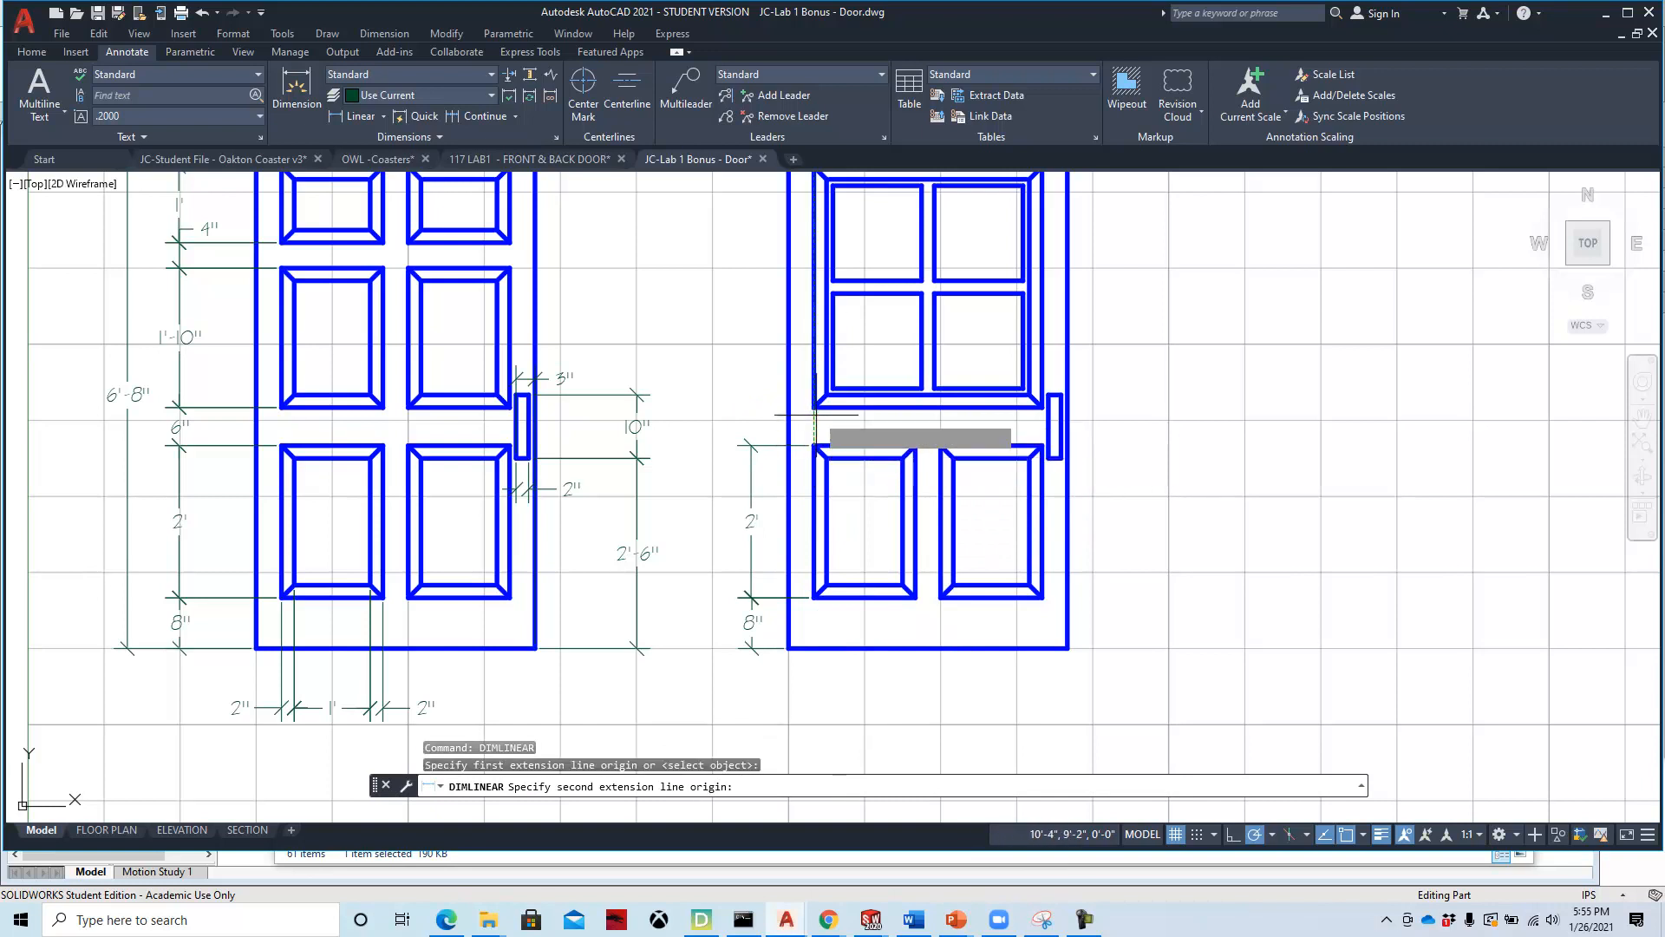
pyautogui.click(814, 406)
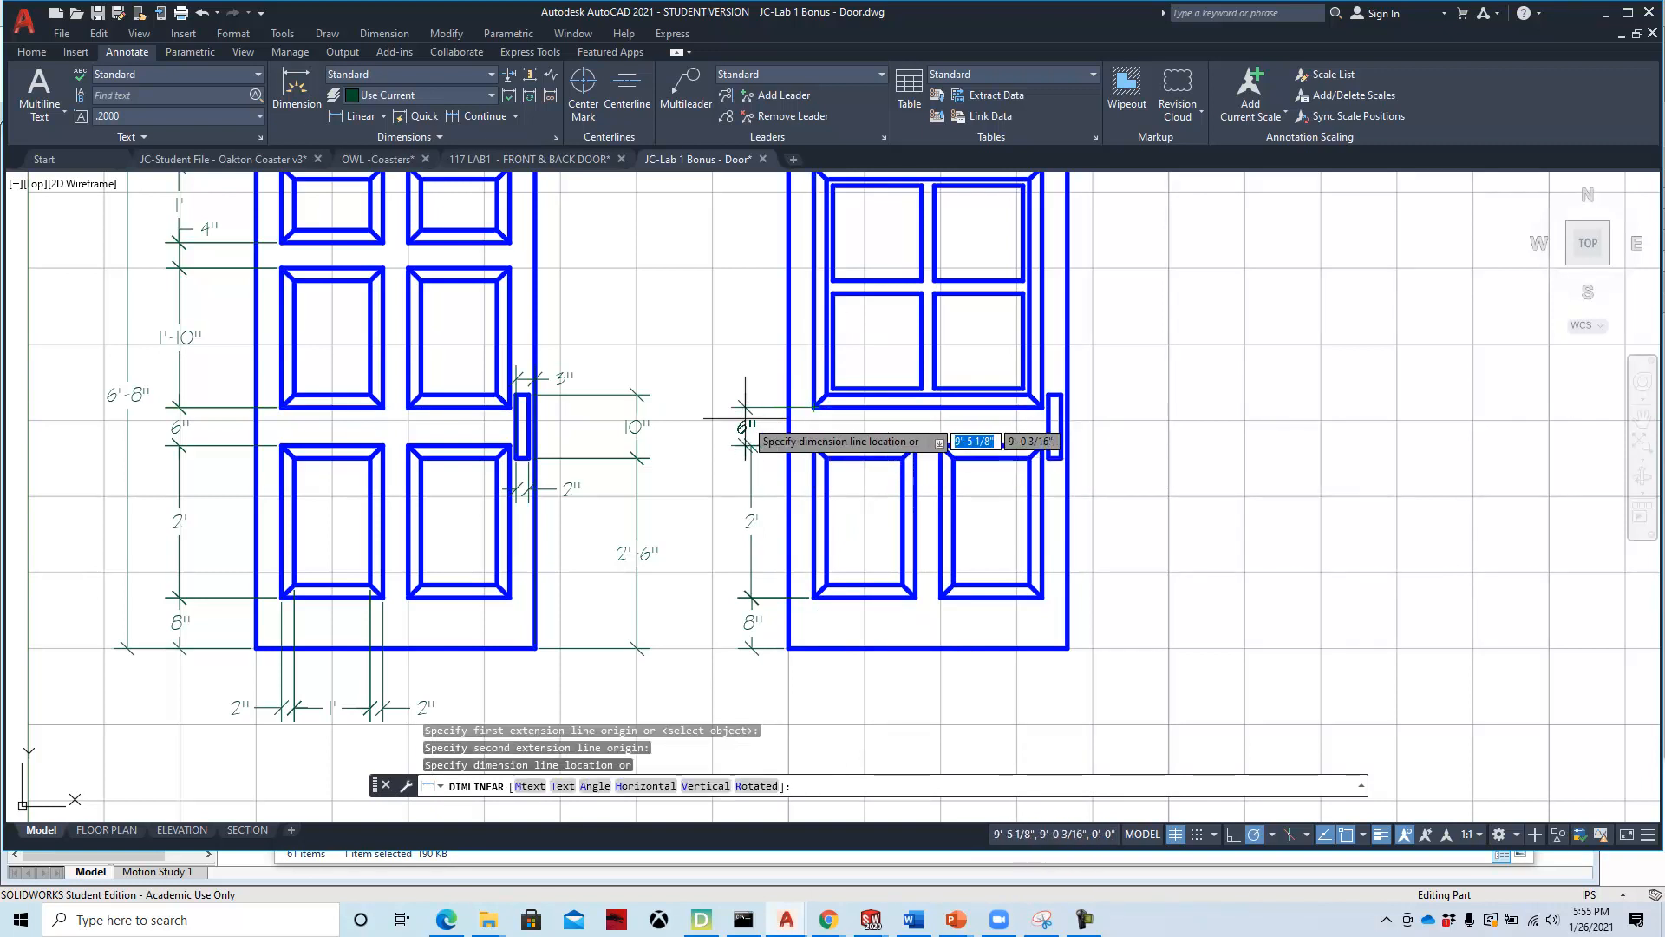
pyautogui.scroll(4, 747, 423)
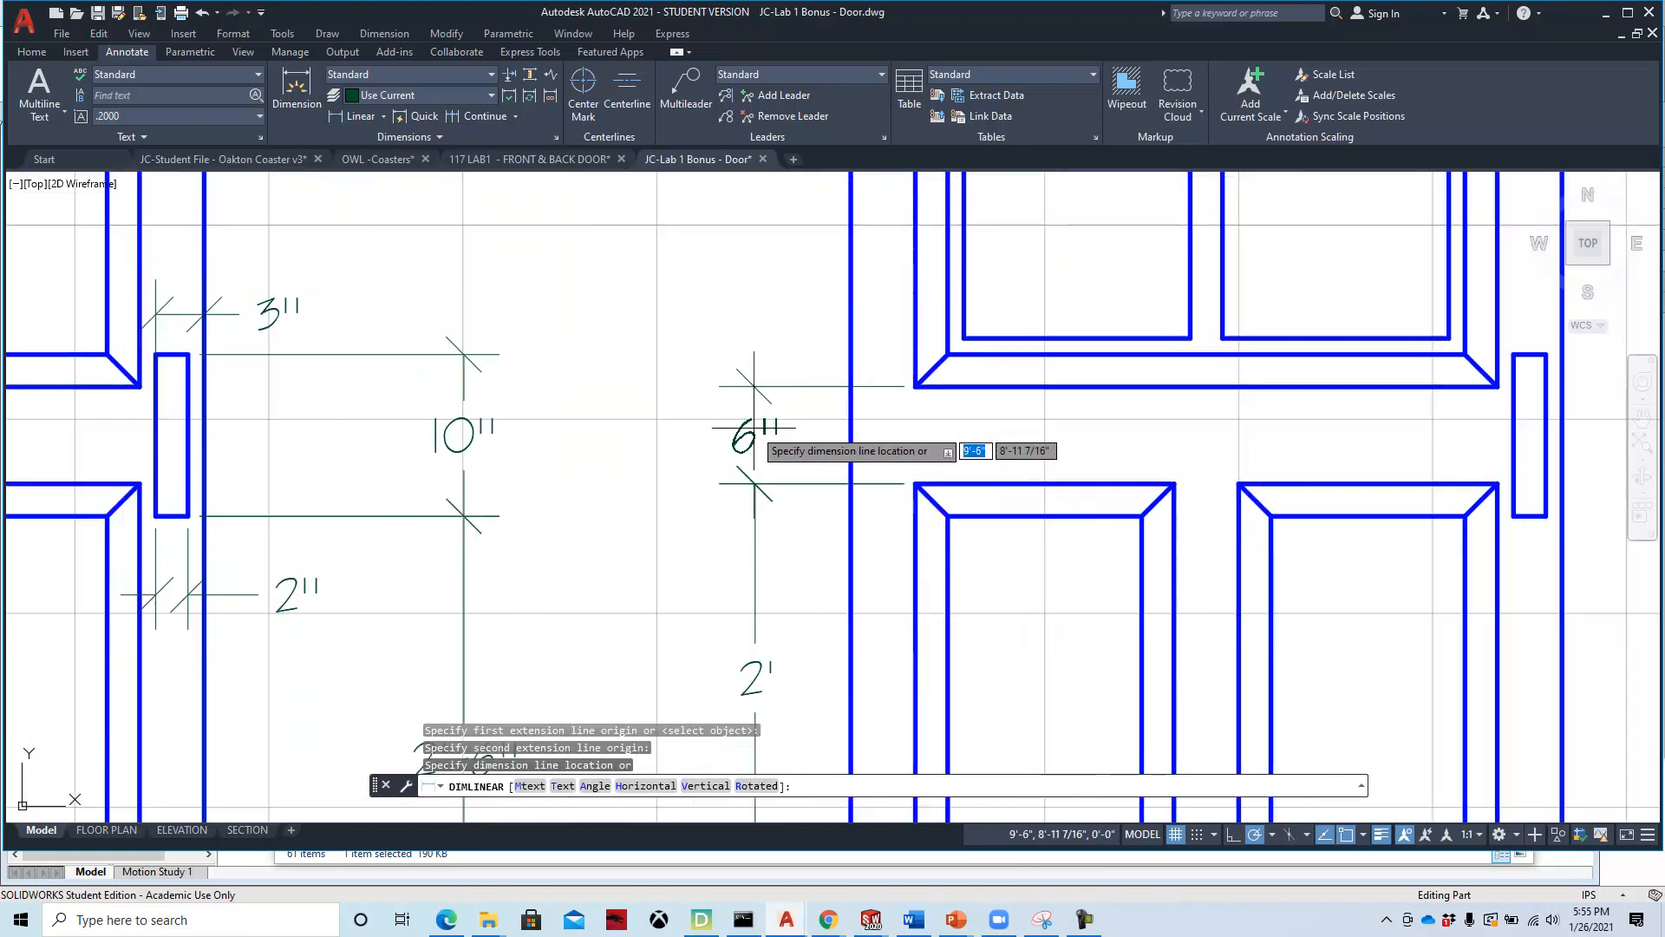
pyautogui.click(754, 427)
# Add a vertical linear dimension from the window frame's bottom left corner to the back door's top left corner.
pyautogui.scroll(-4, 803, 503)
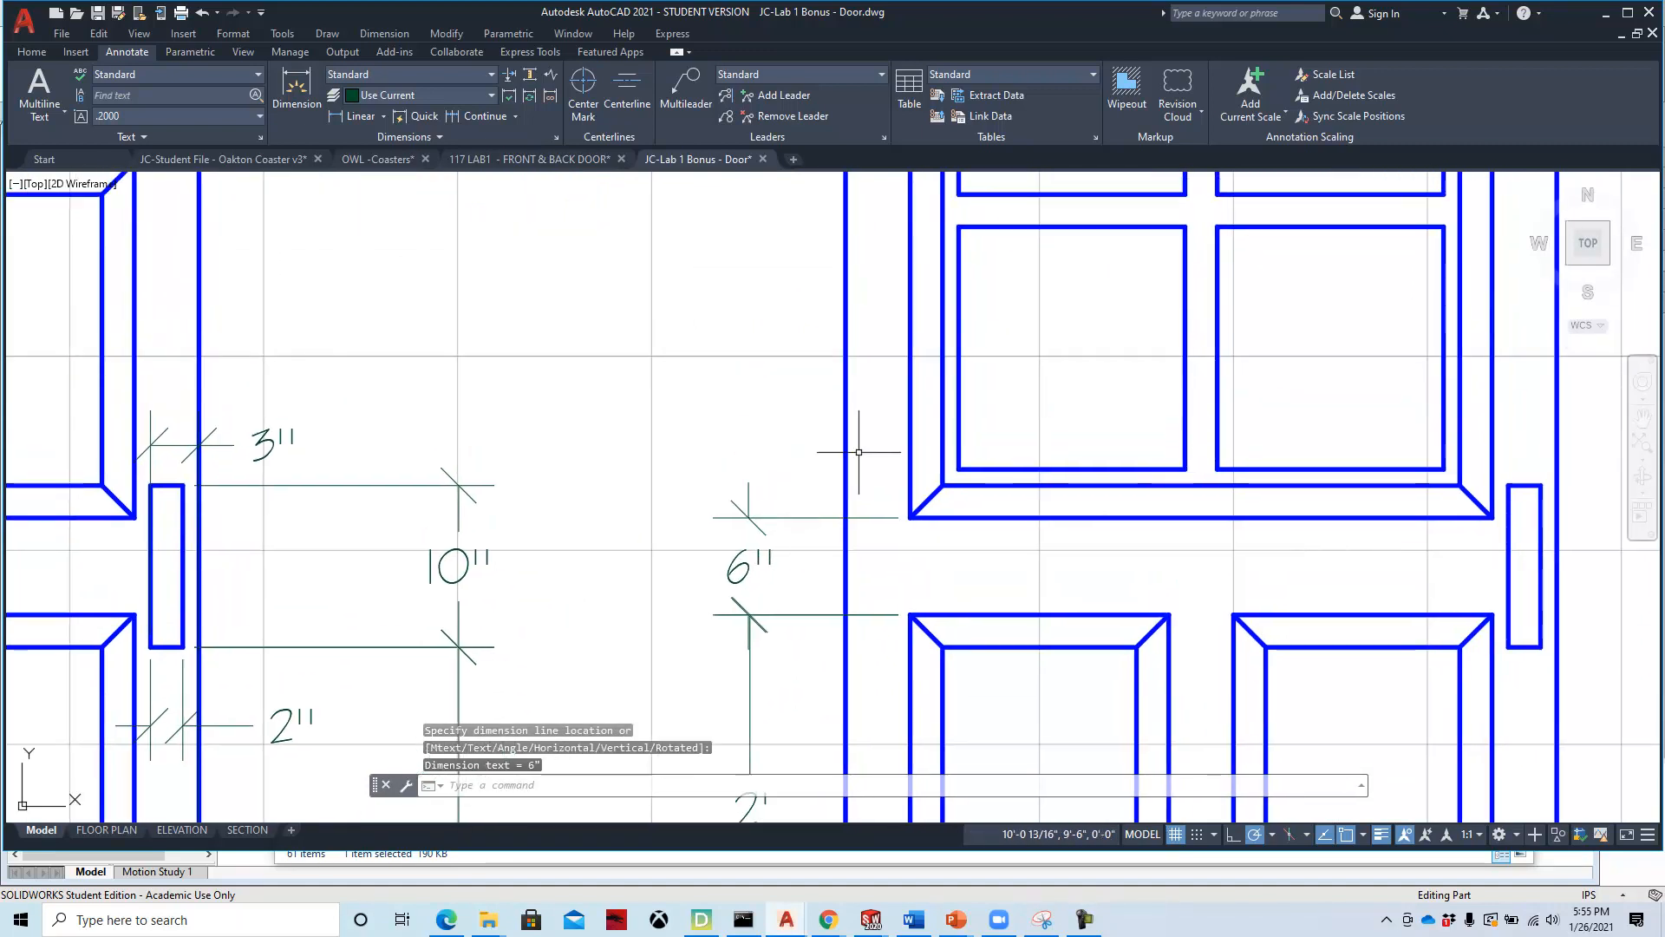
pyautogui.moveTo(859, 448); pyautogui.dragTo(832, 519, button='middle')
pyautogui.rightClick(834, 468)
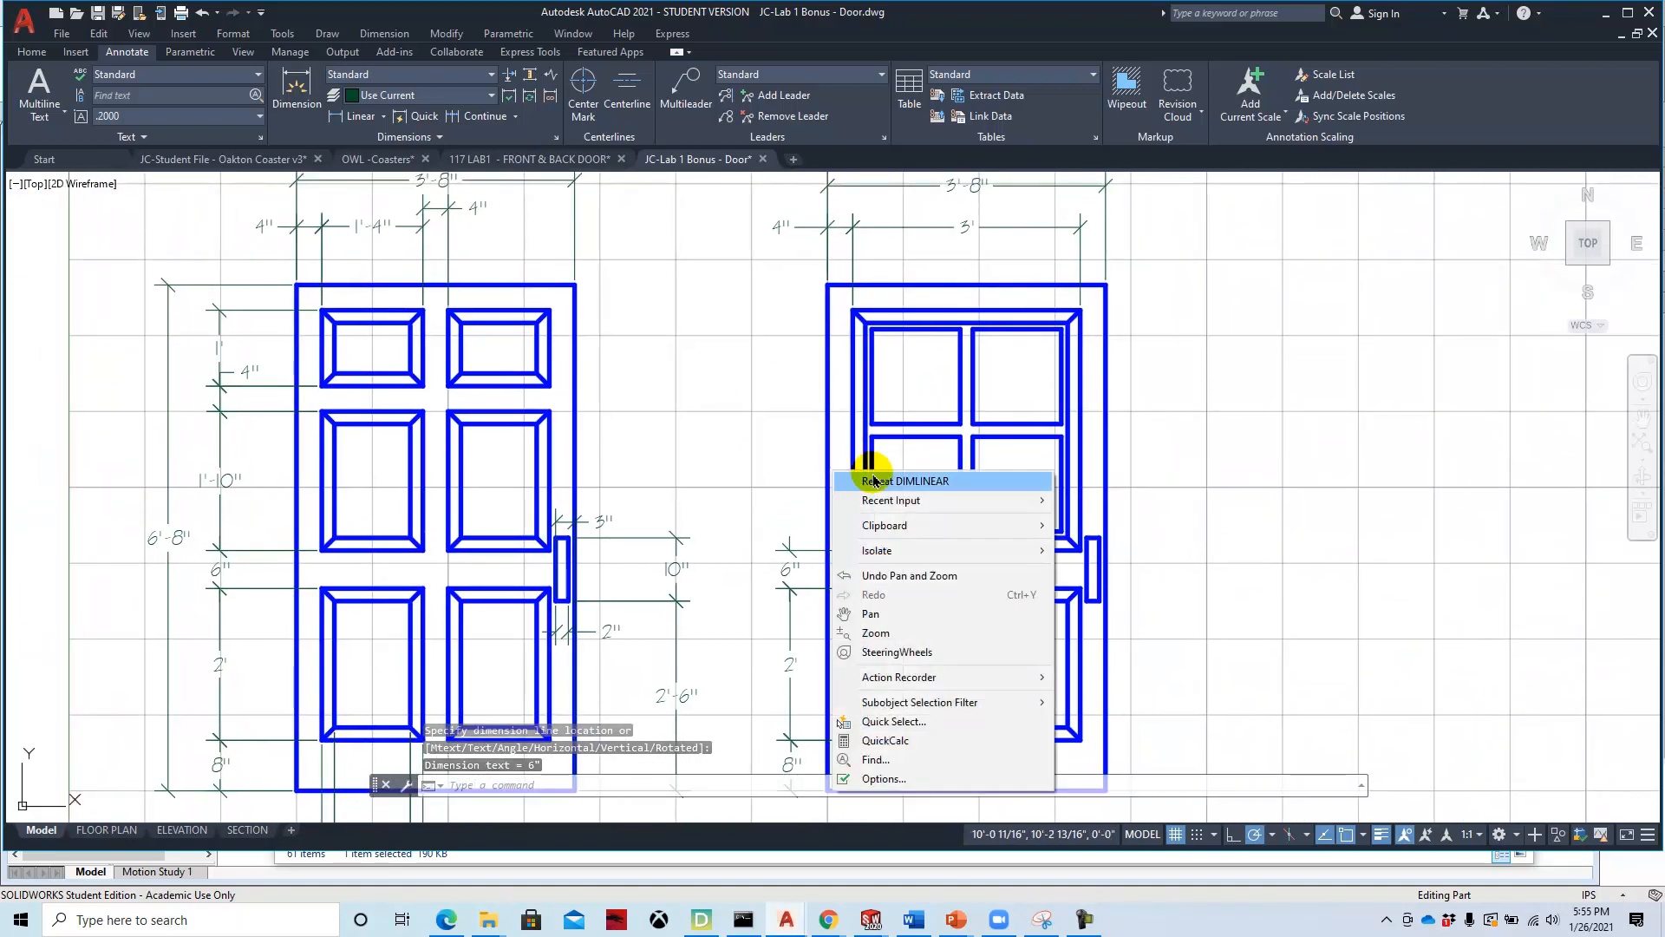
pyautogui.click(872, 481)
pyautogui.click(851, 531)
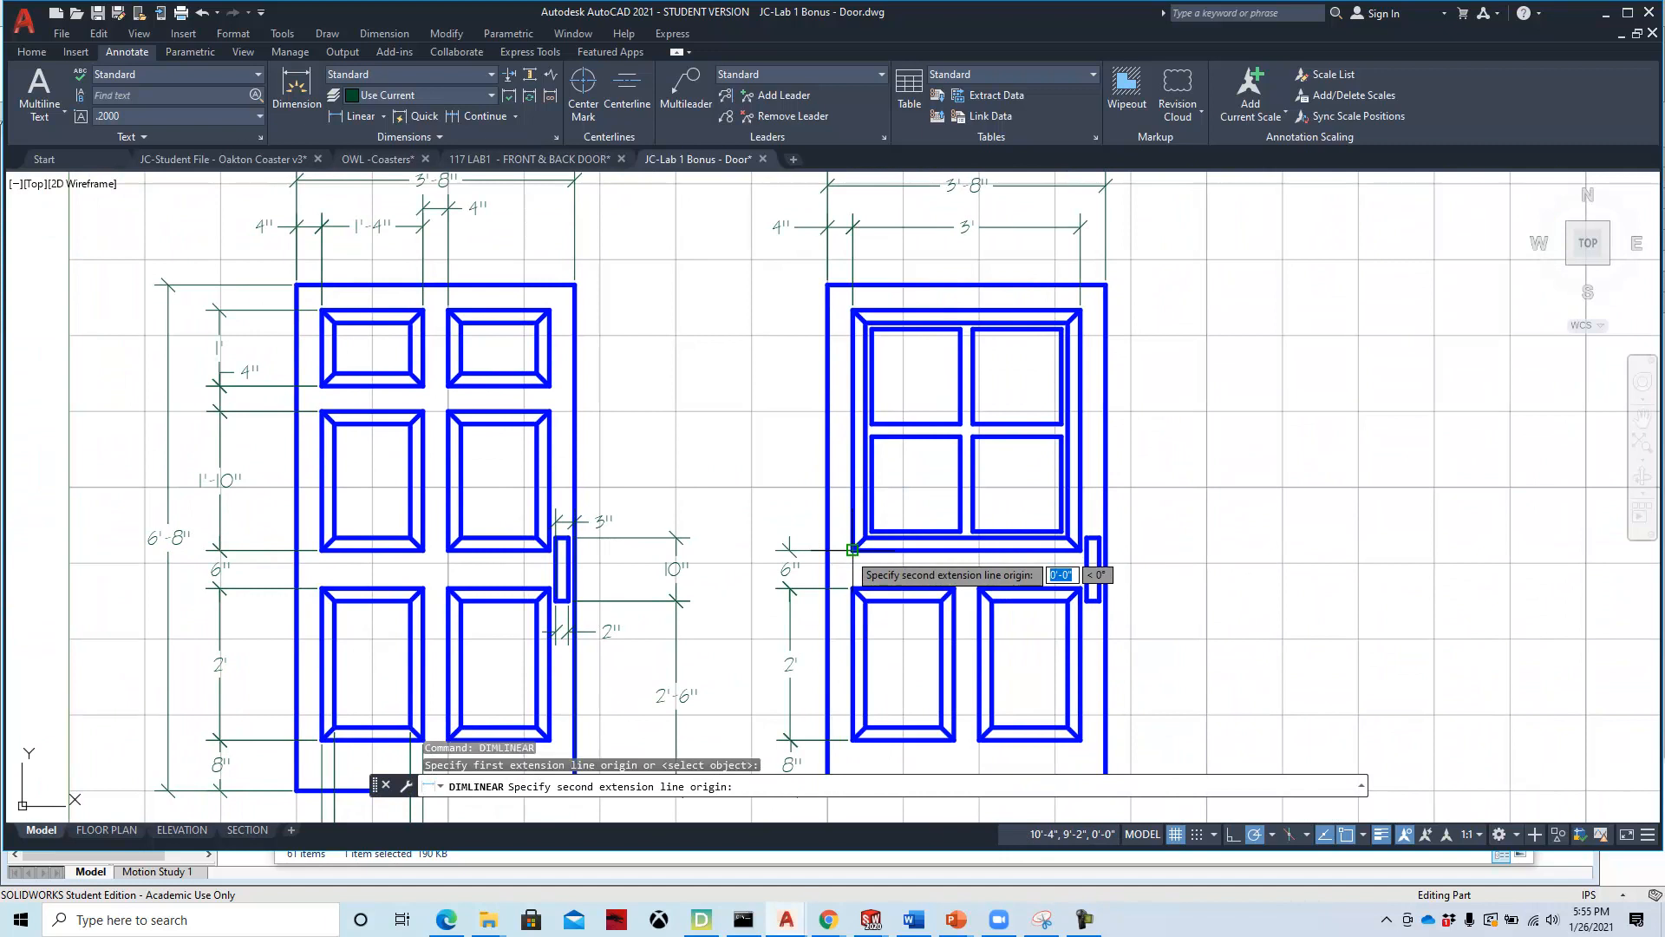
pyautogui.click(829, 286)
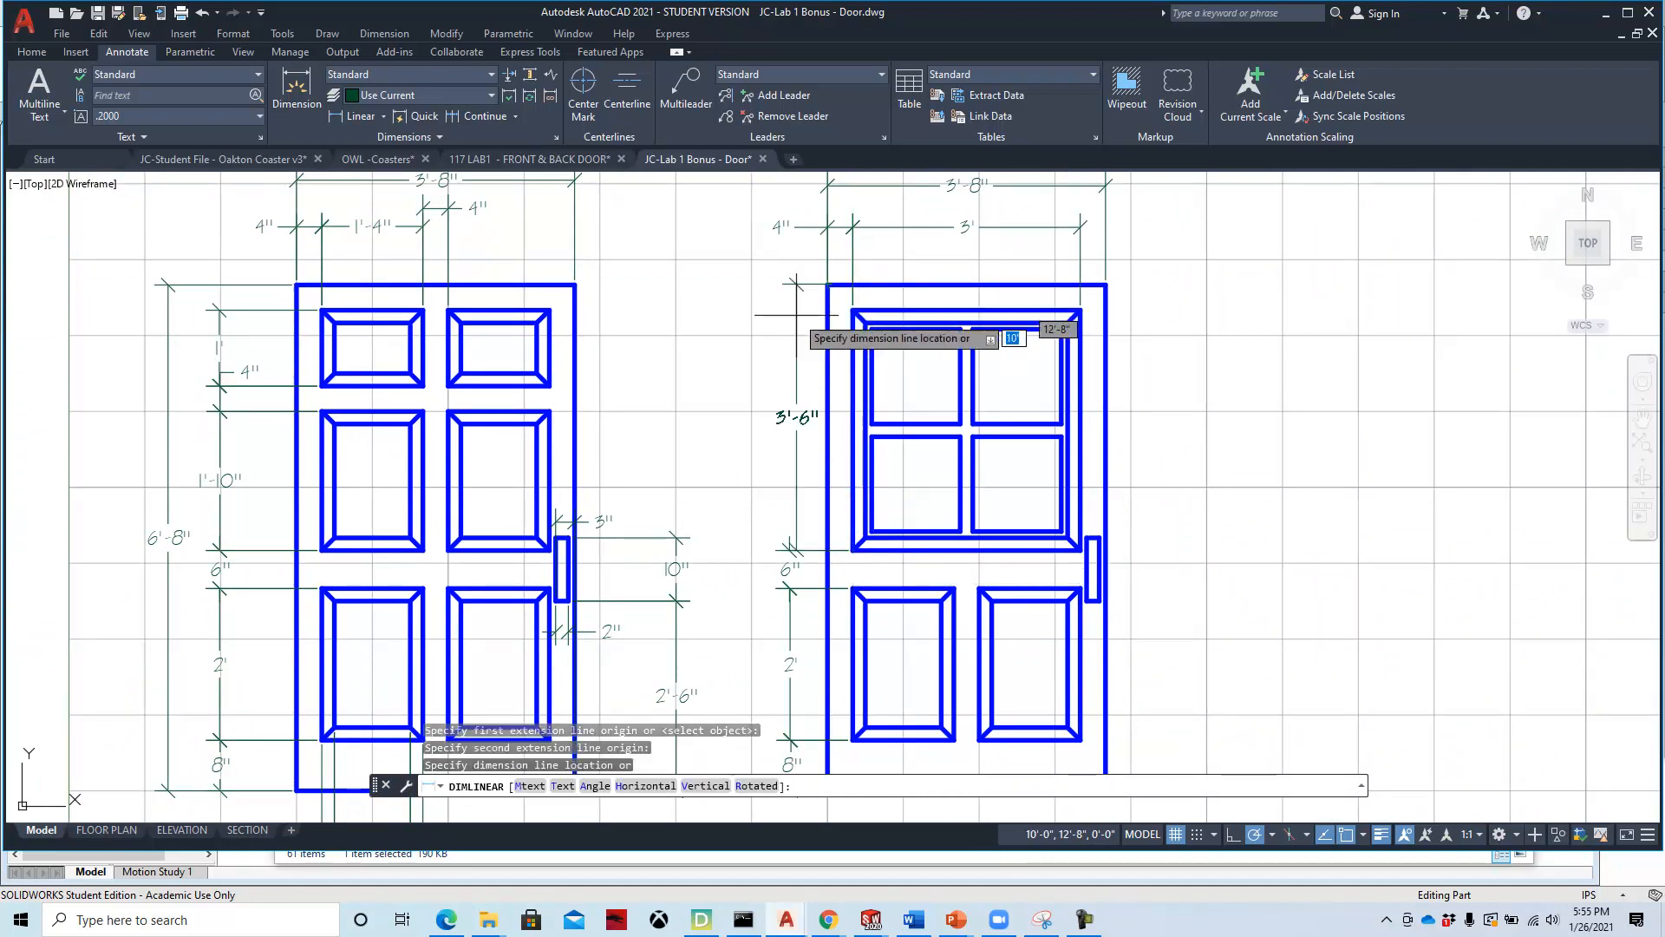
pyautogui.click(789, 372)
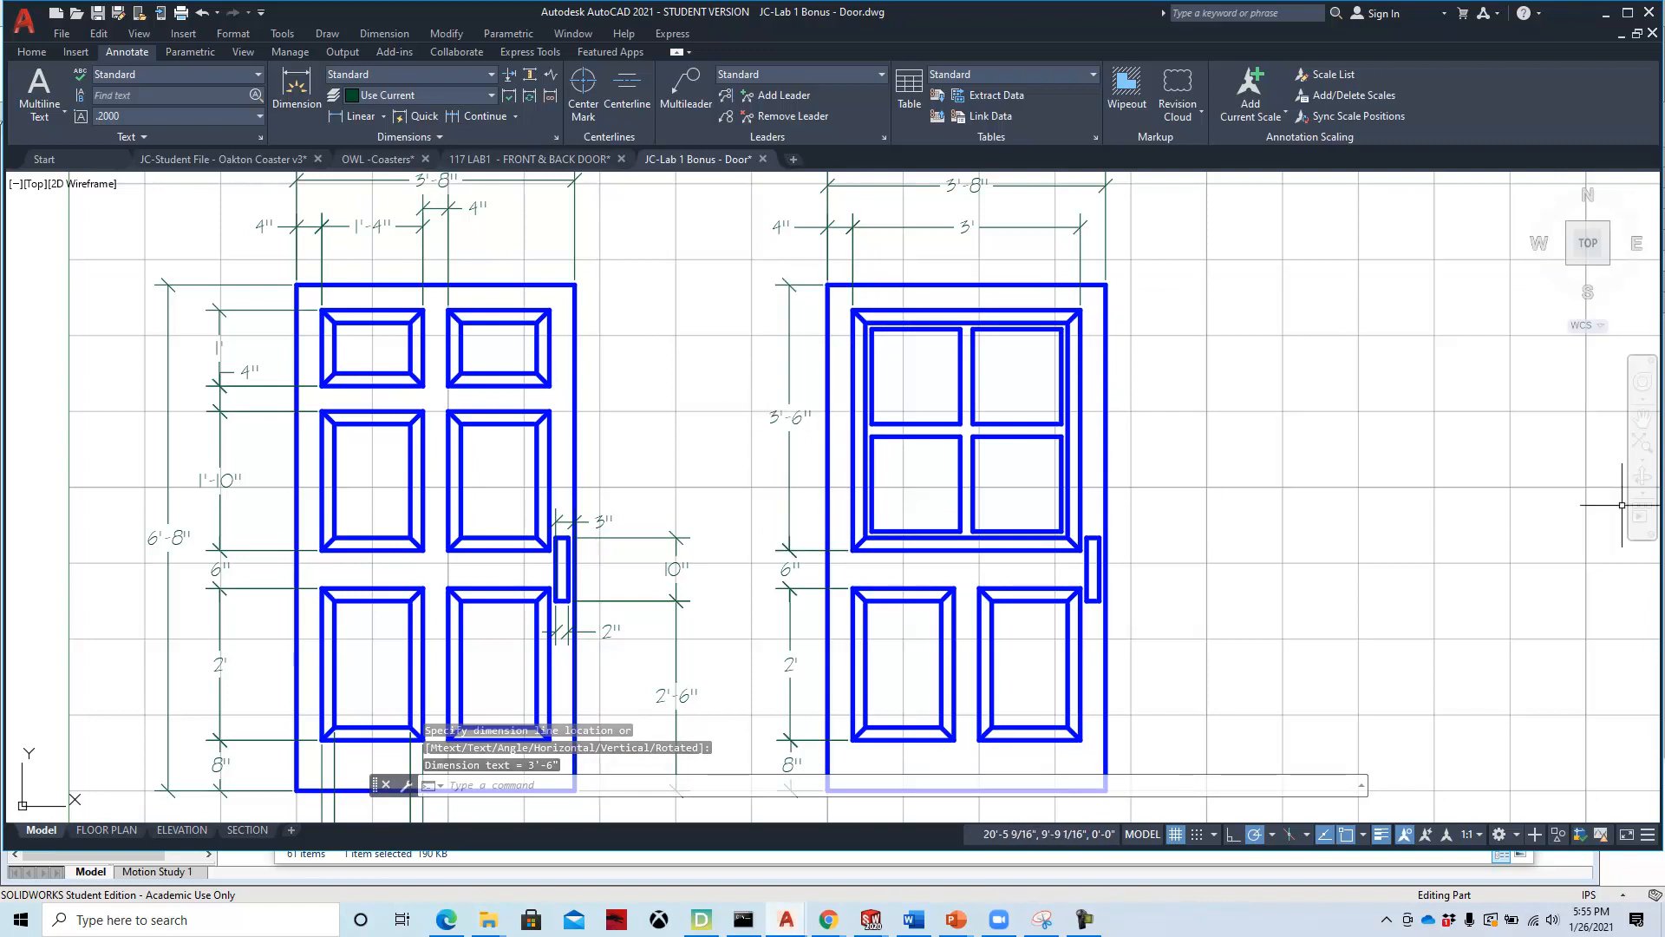
# Check the reference door PDF and set the Standard dimension style's text alignment to Aligned with dimension line.
pyautogui.moveTo(1664, 121); pyautogui.dragTo(1278, 66)
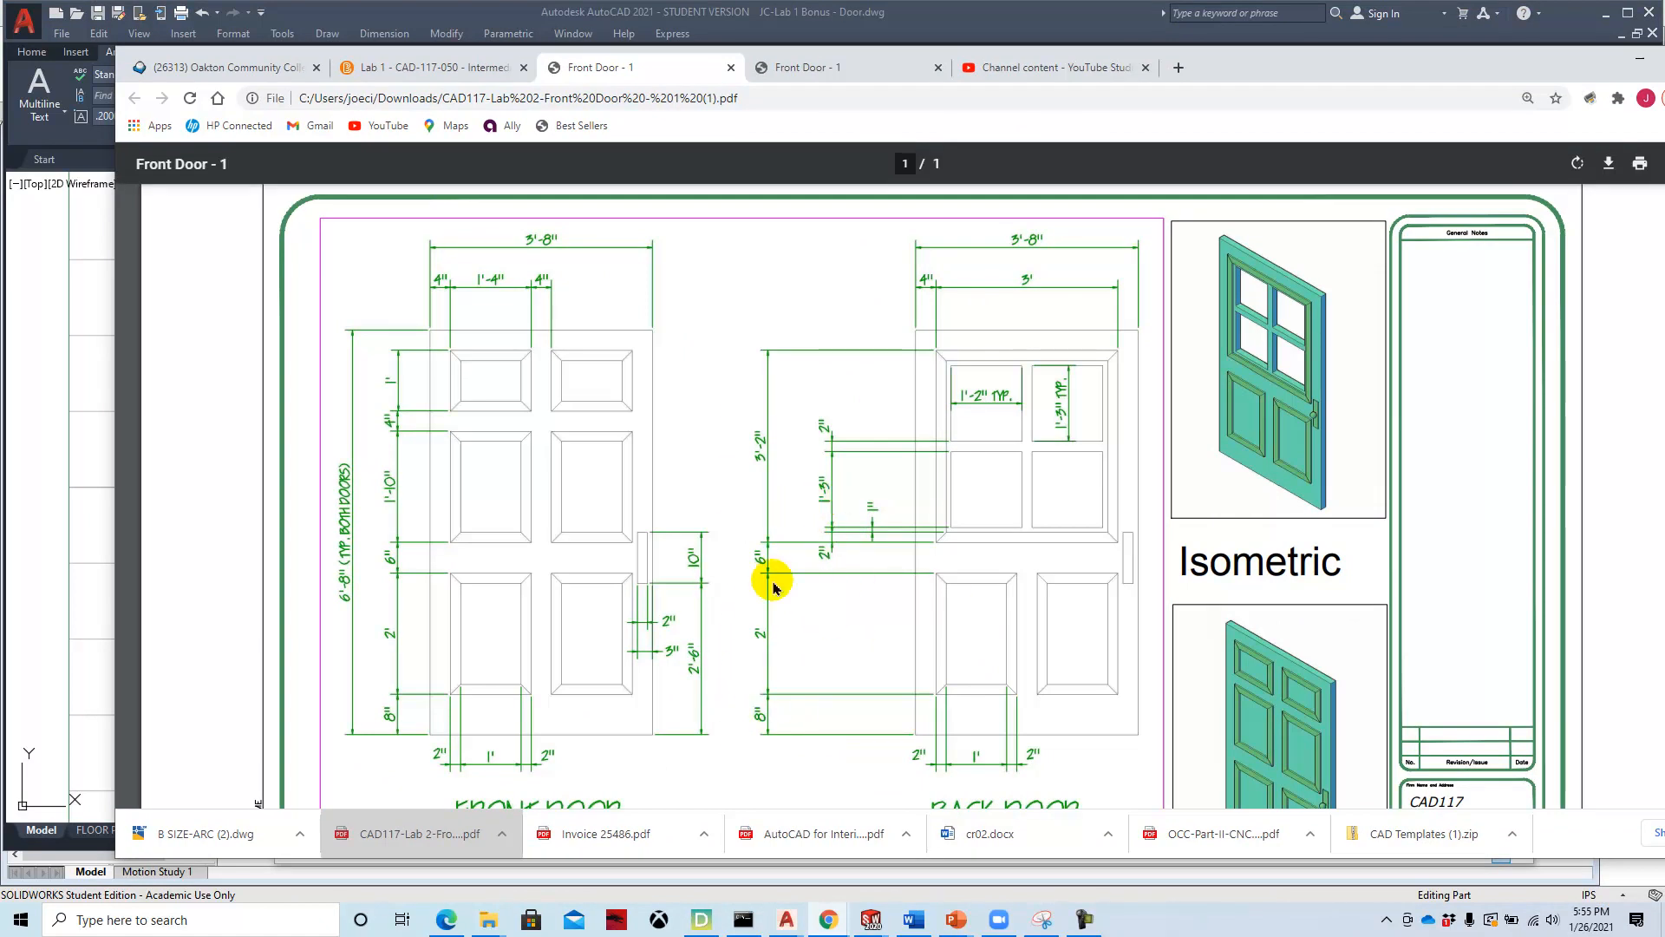
pyautogui.click(1010, 27)
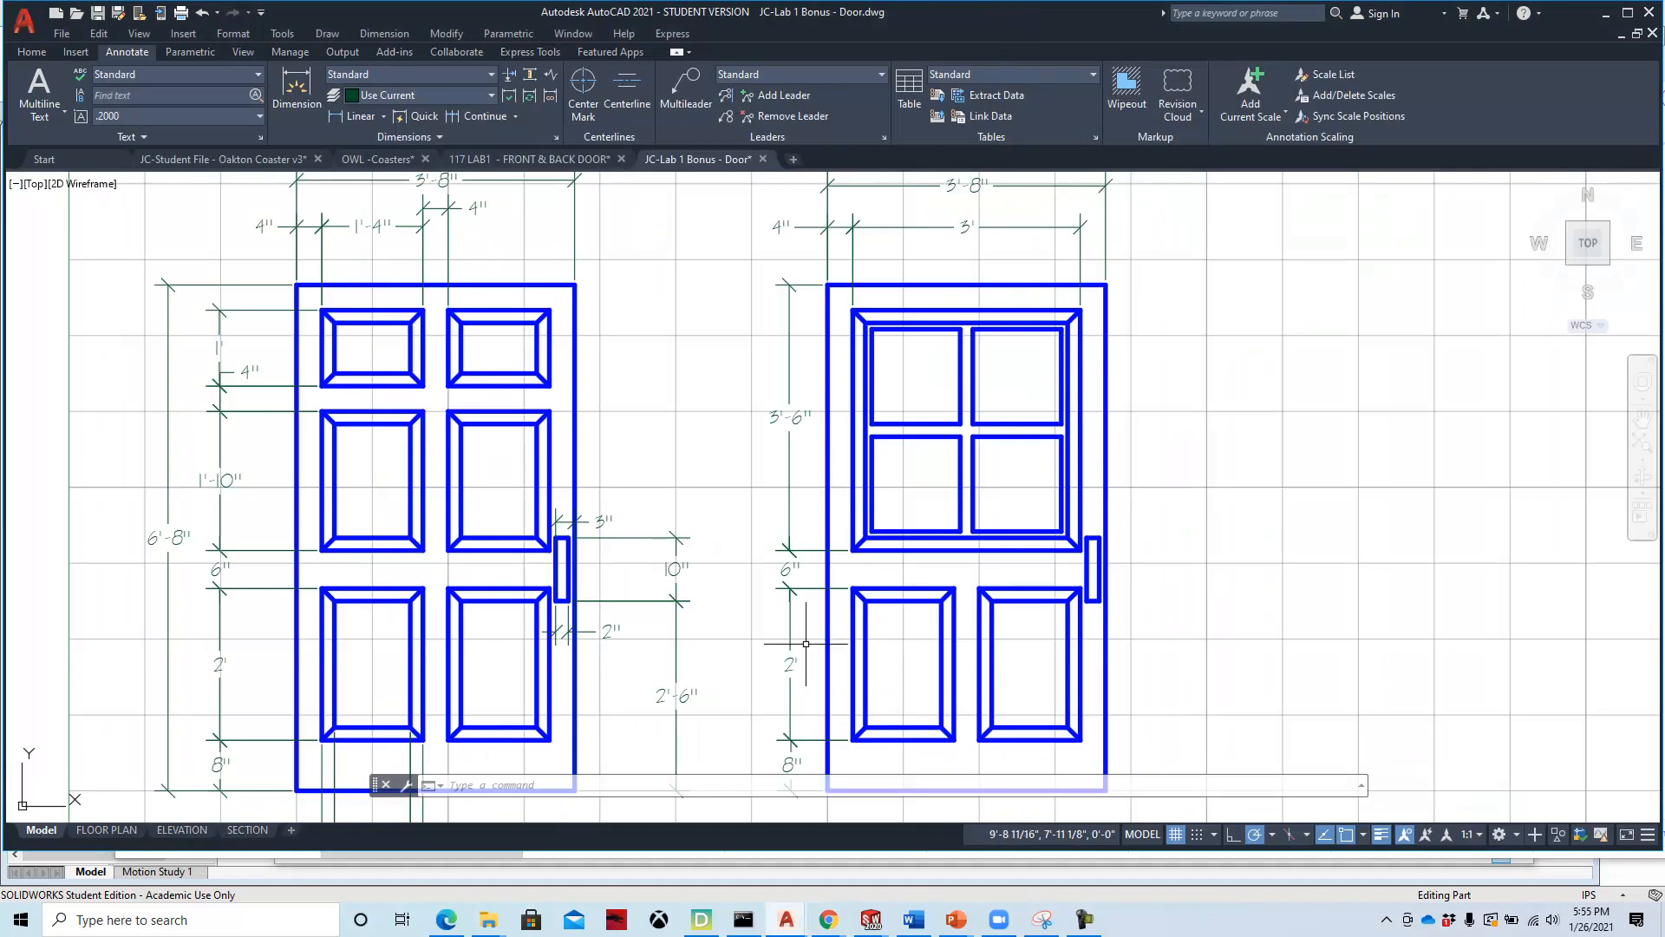
pyautogui.moveTo(755, 492); pyautogui.dragTo(892, 494, button='middle')
pyautogui.scroll(-2, 868, 503)
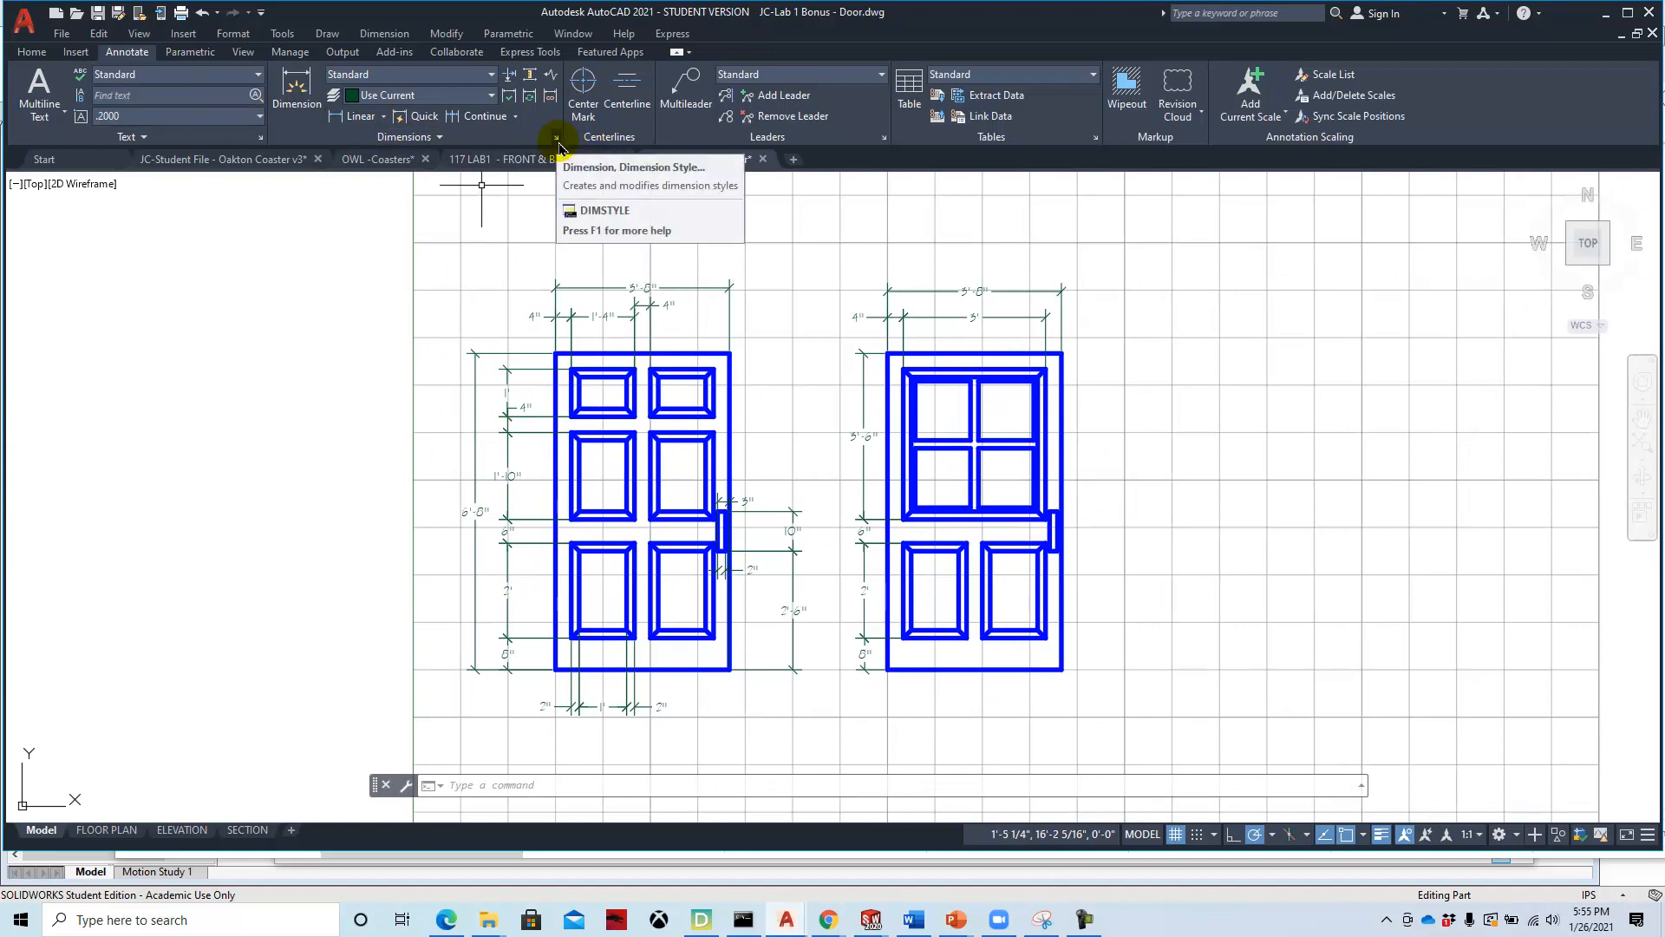
pyautogui.click(557, 141)
pyautogui.click(676, 365)
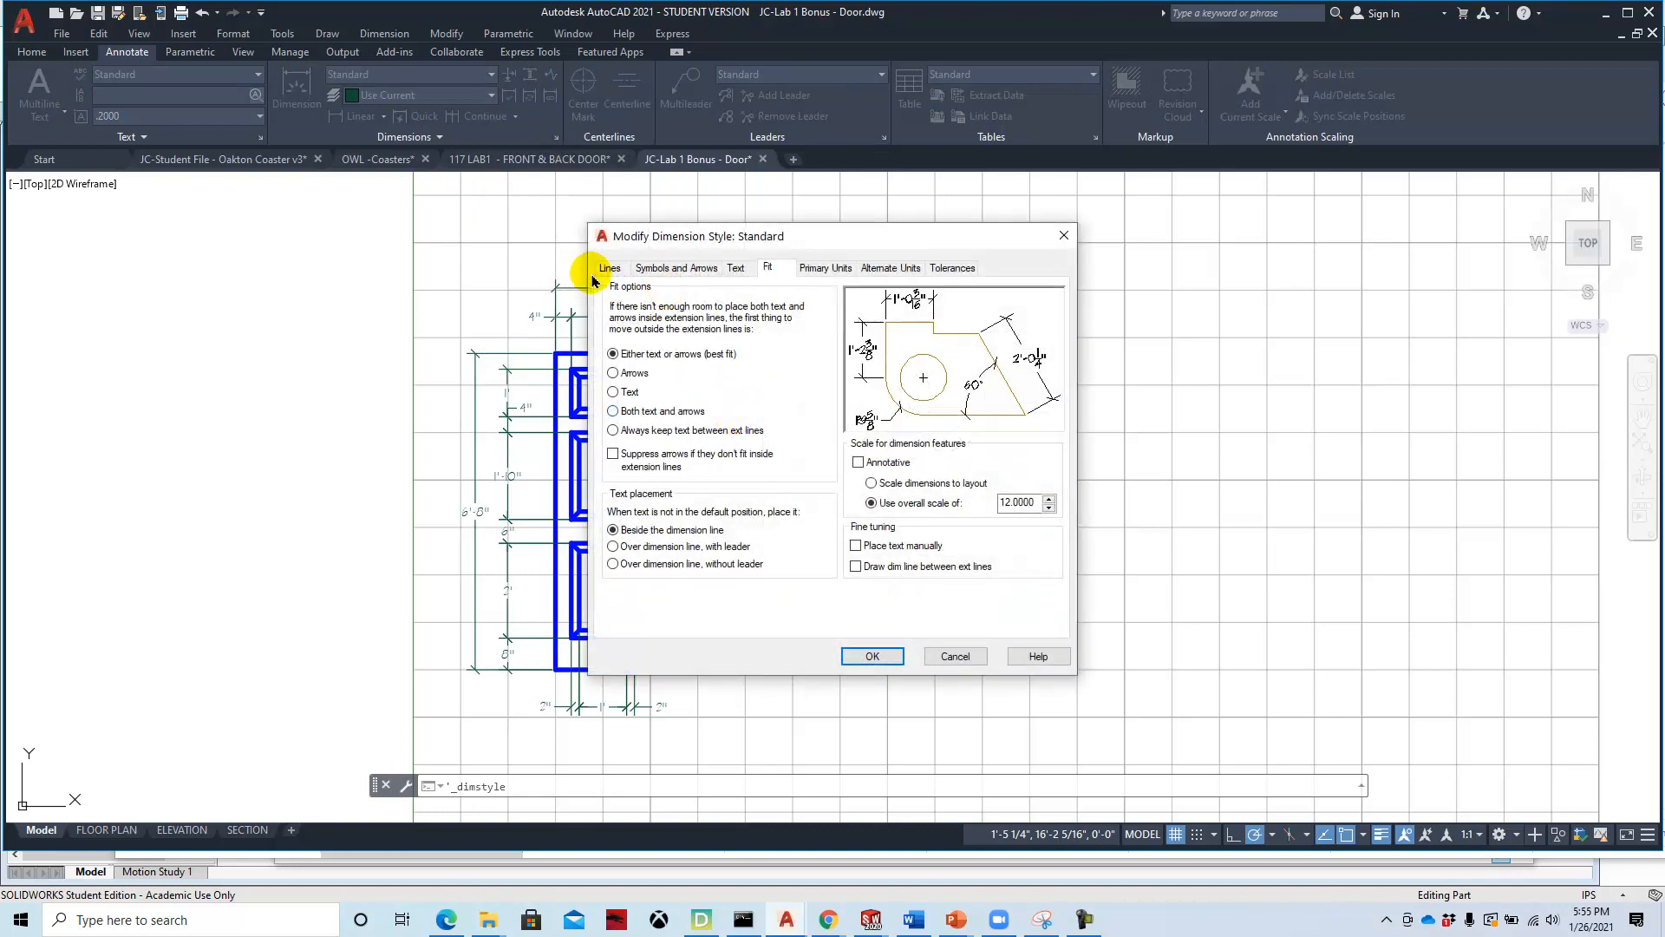
pyautogui.click(609, 268)
pyautogui.click(650, 272)
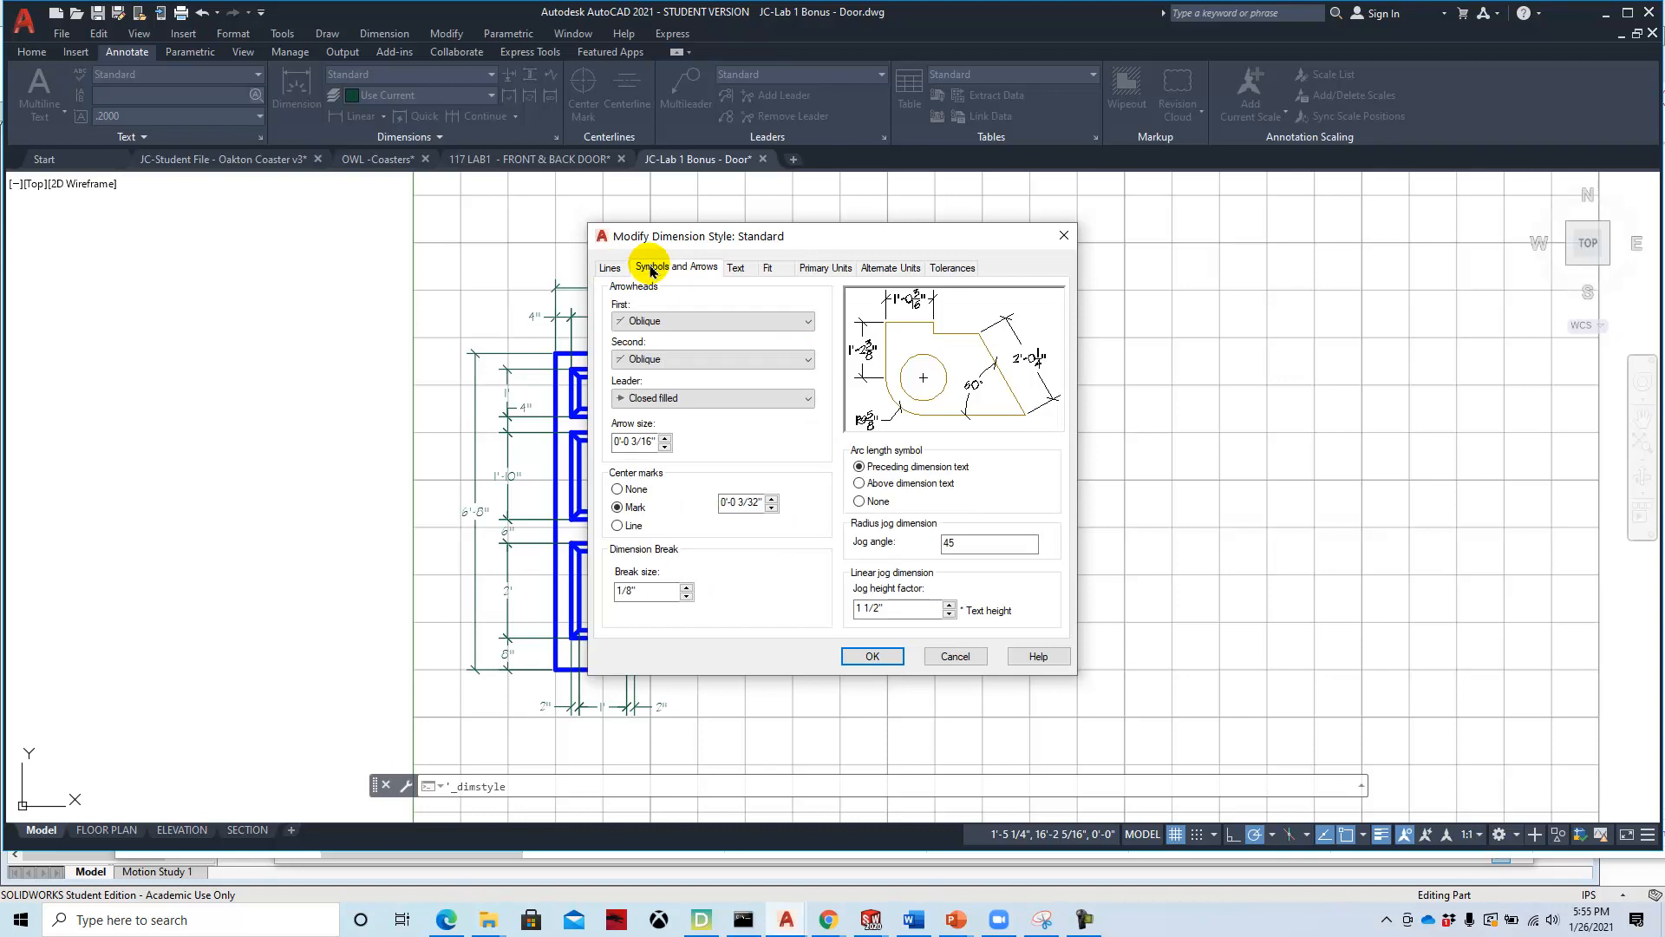
pyautogui.click(736, 270)
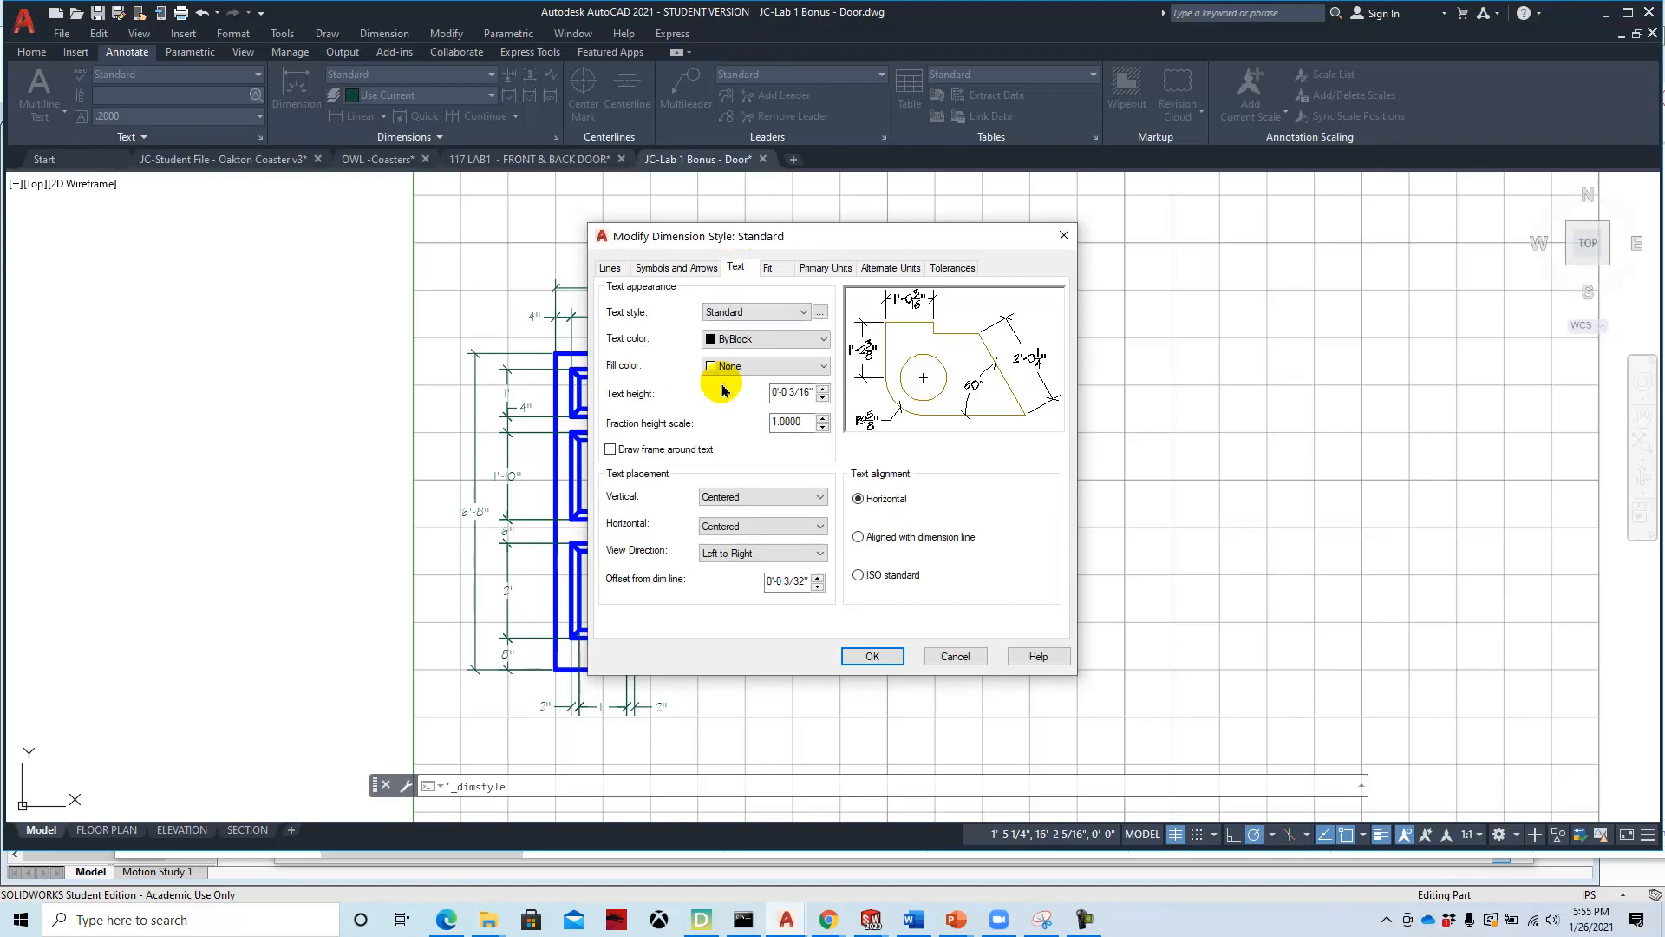
pyautogui.click(857, 538)
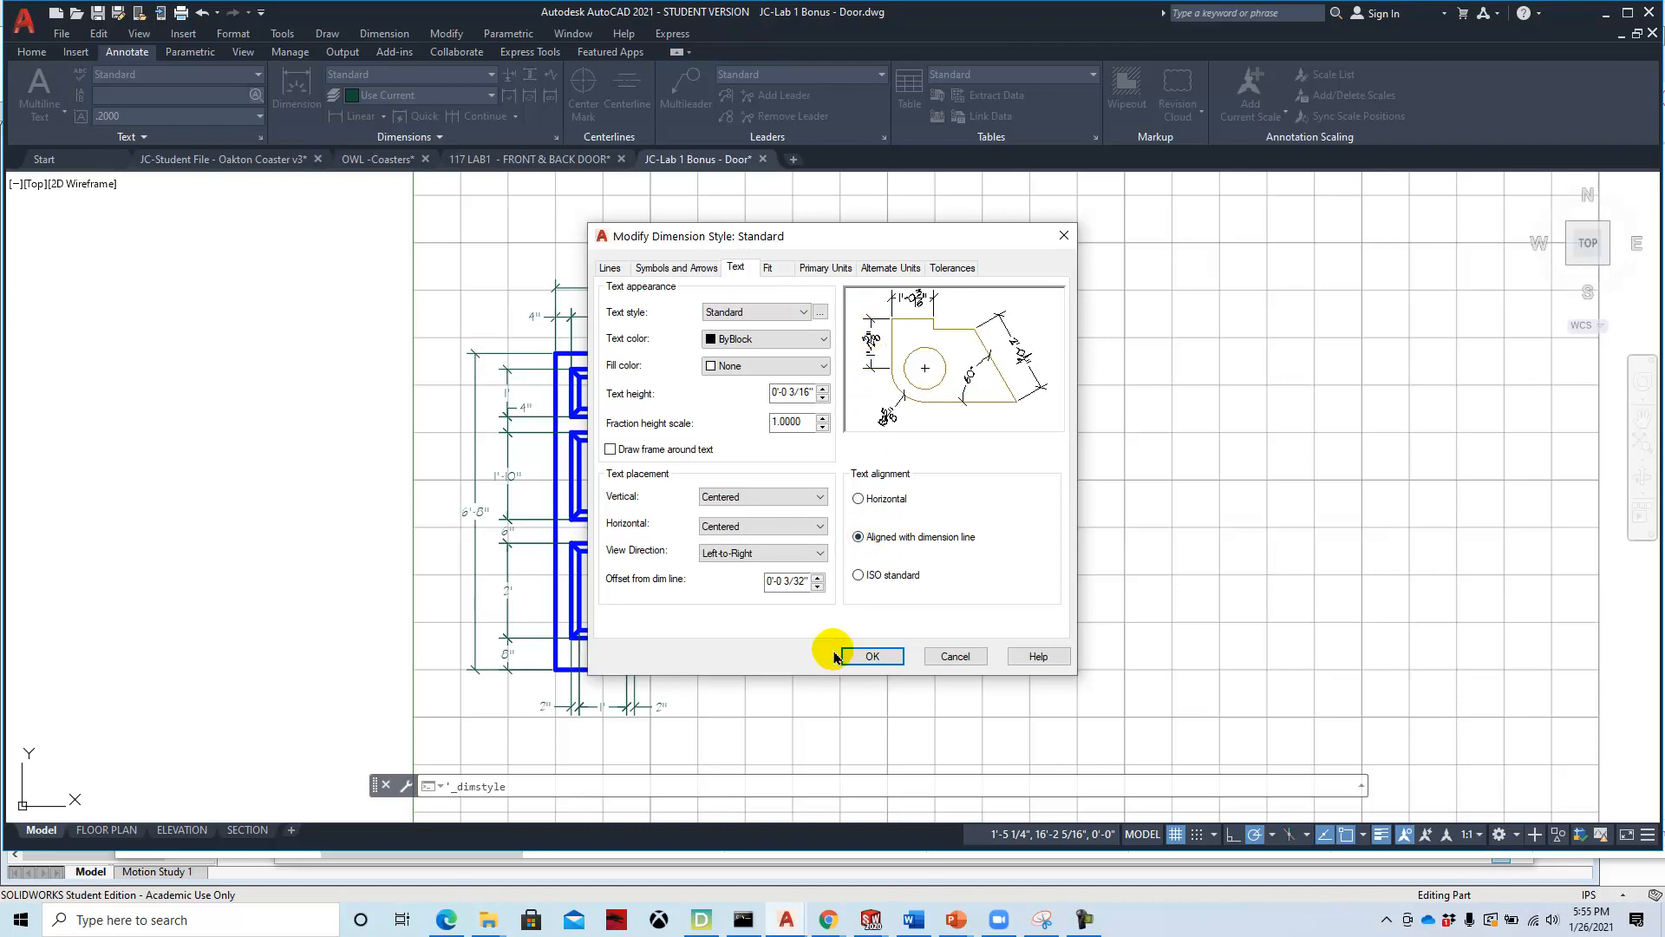
pyautogui.click(870, 657)
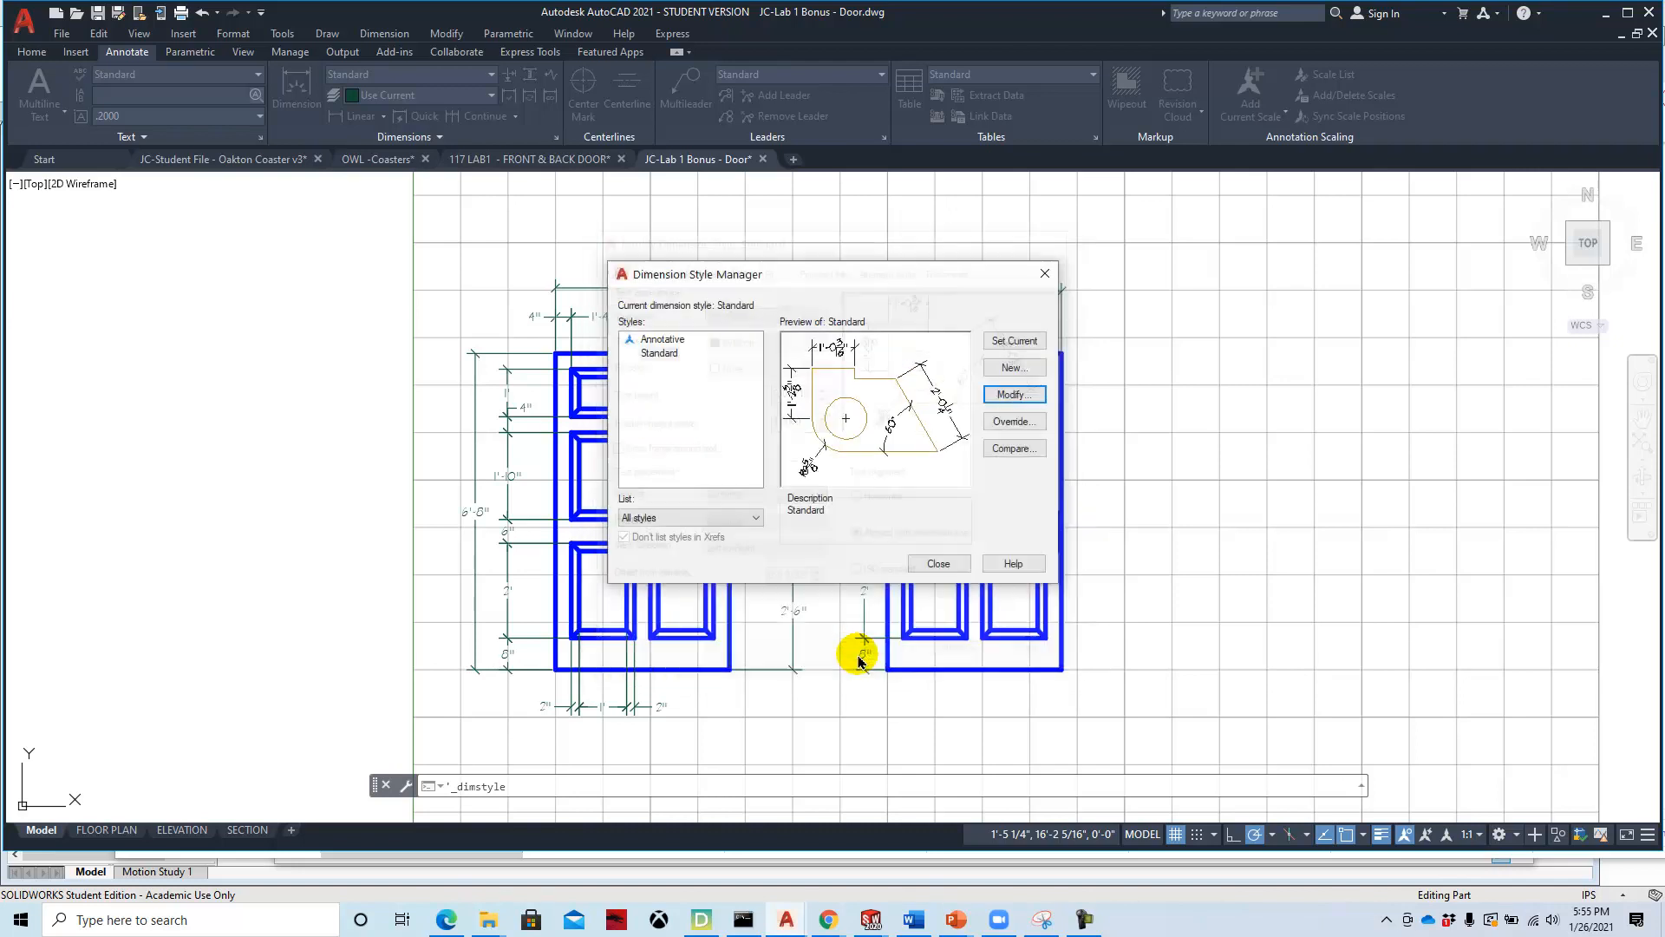
pyautogui.click(936, 564)
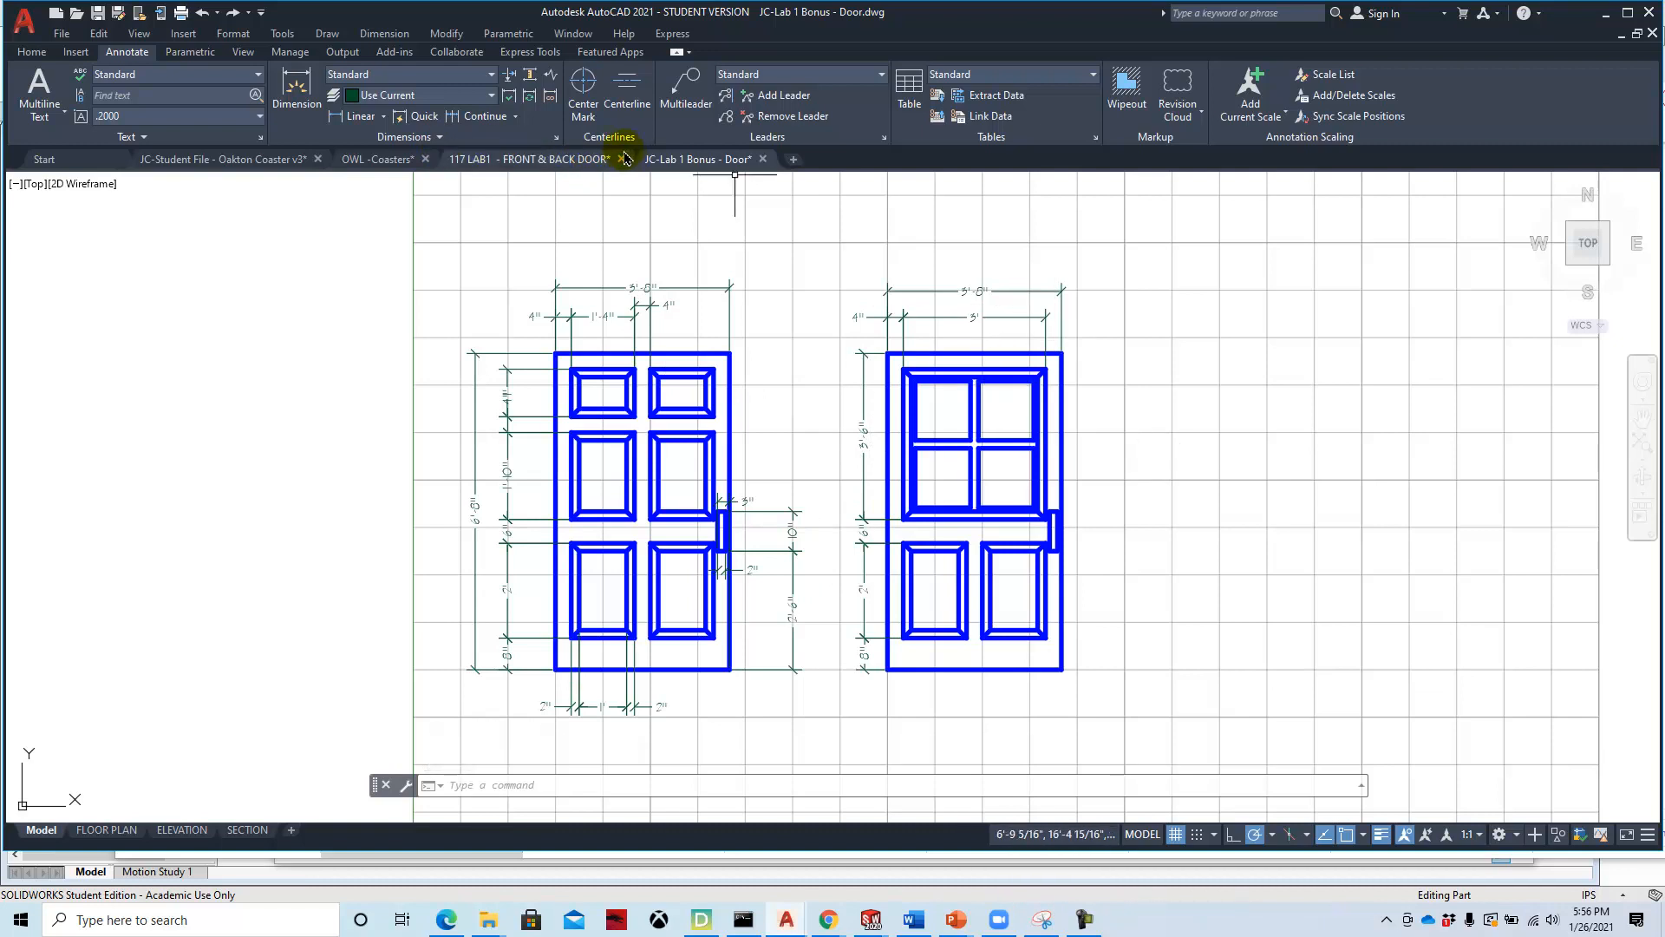
# Set the Standard dimension style's vertical text placement to Above.
pyautogui.click(557, 139)
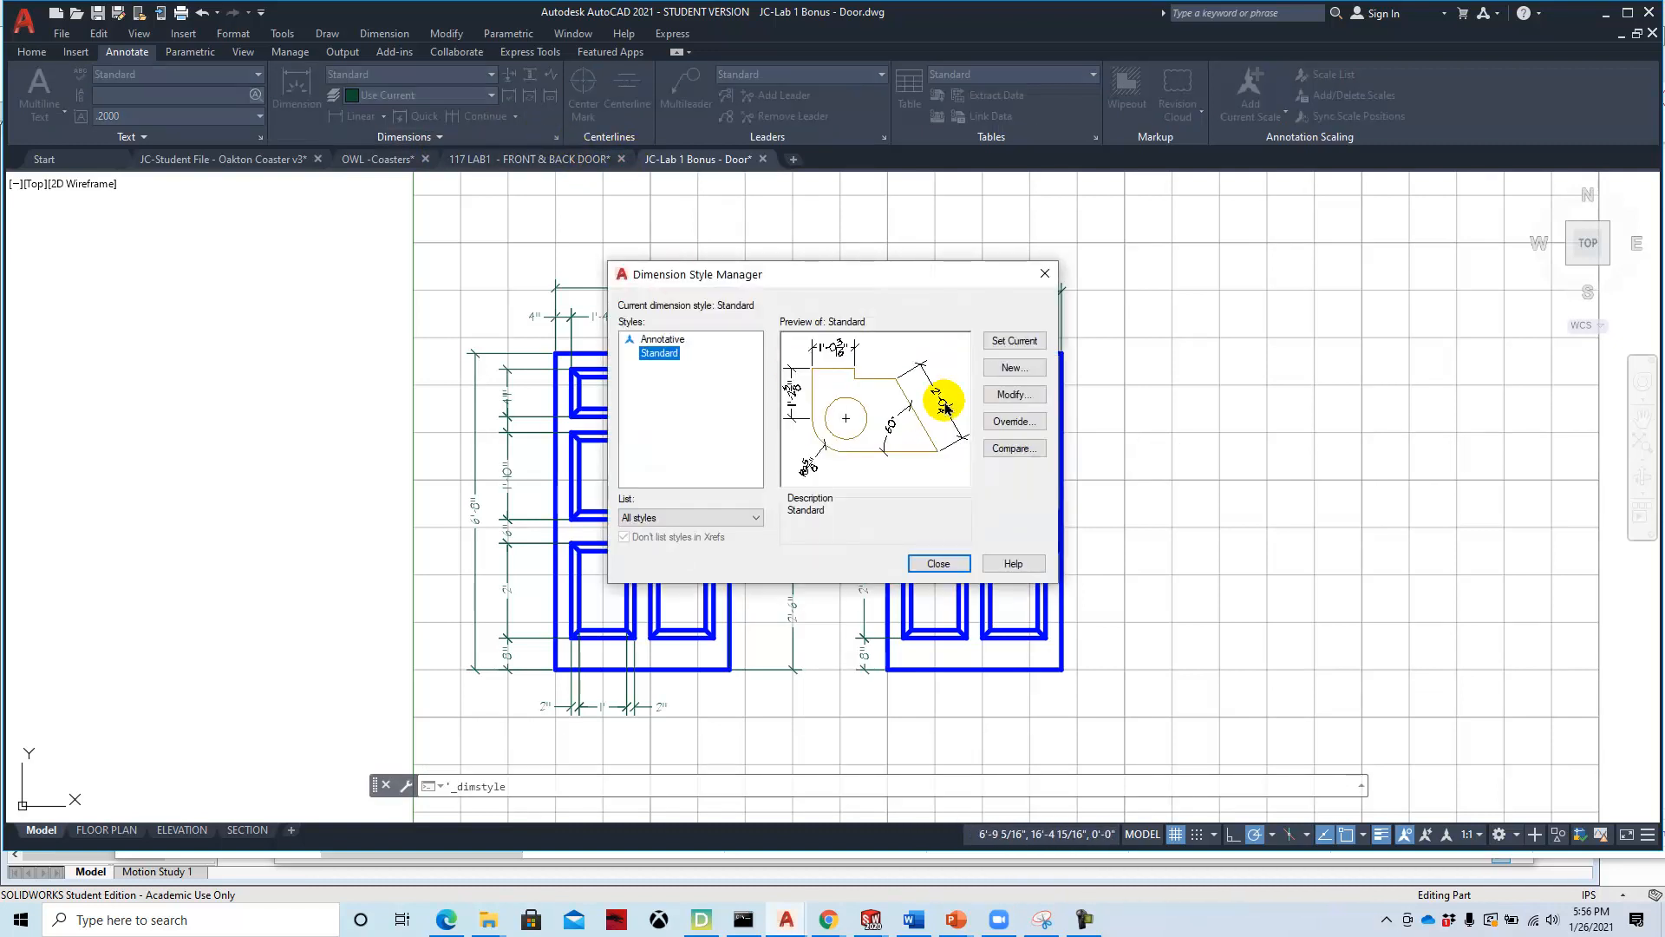
pyautogui.click(1007, 395)
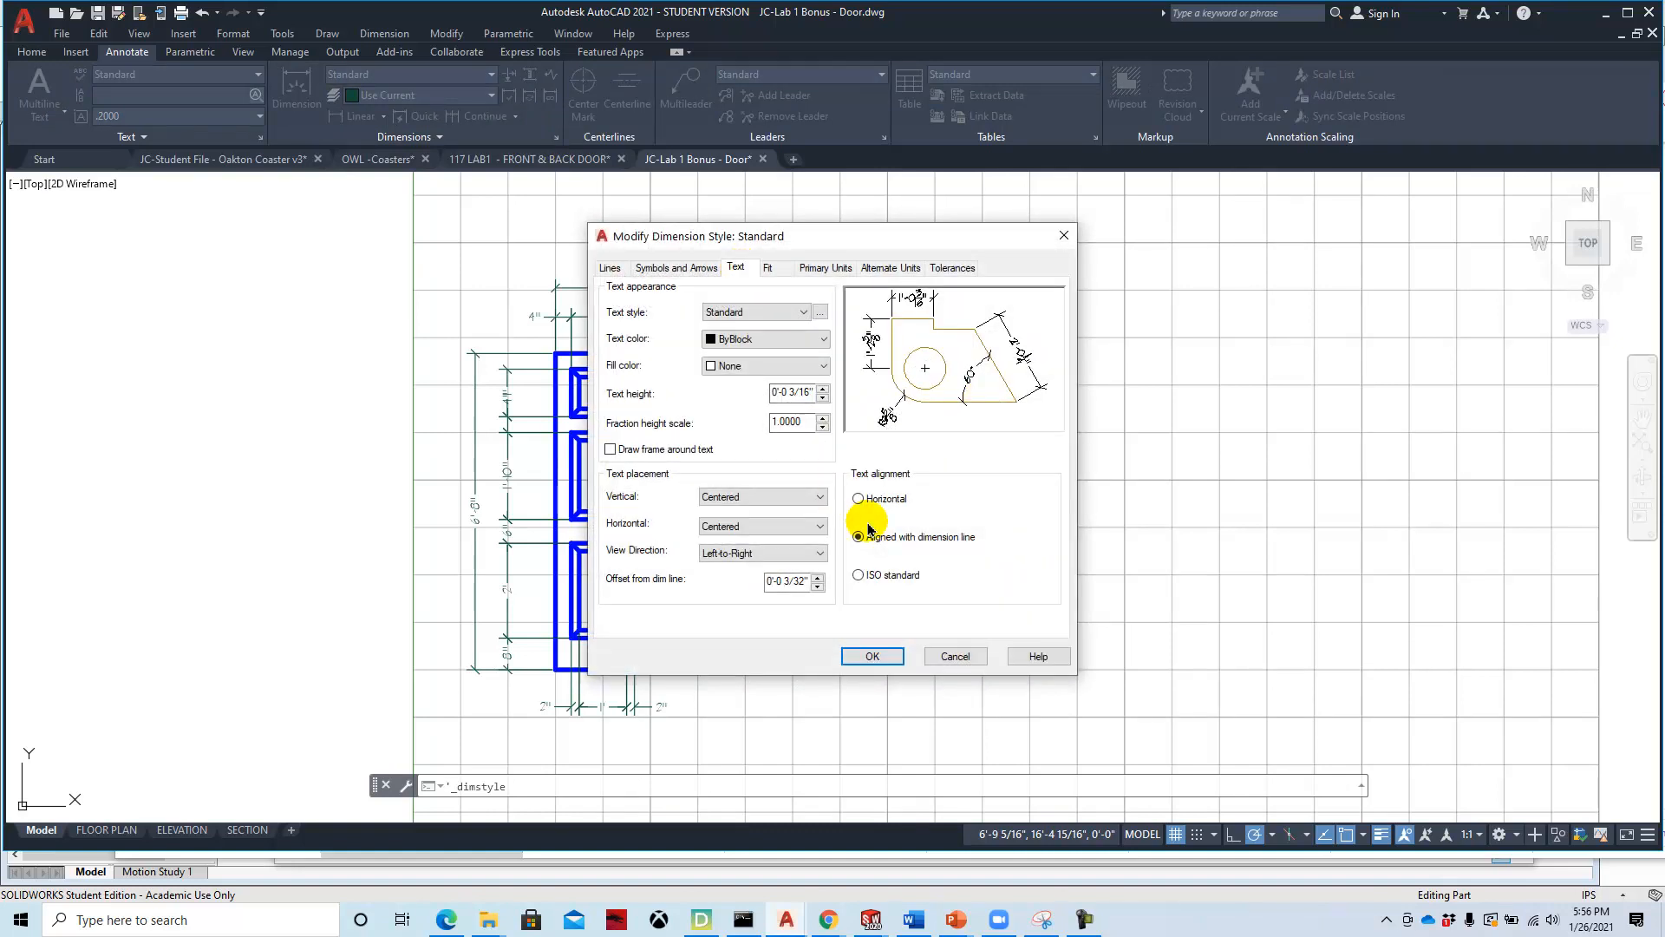
pyautogui.click(799, 496)
pyautogui.click(763, 518)
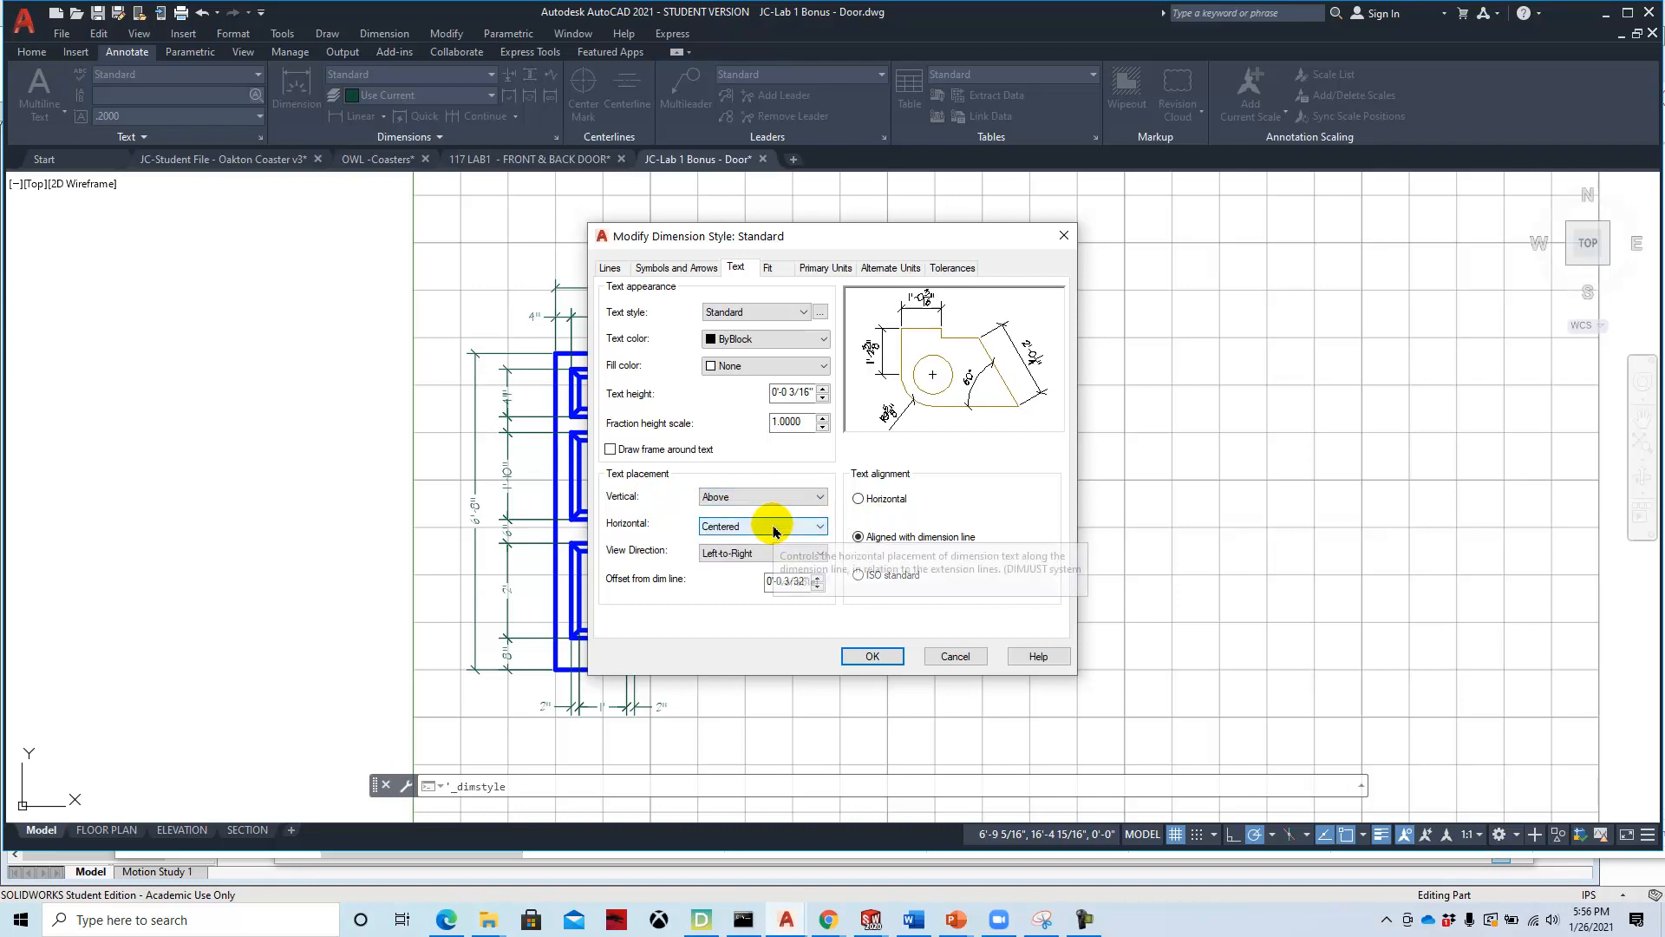
pyautogui.click(872, 656)
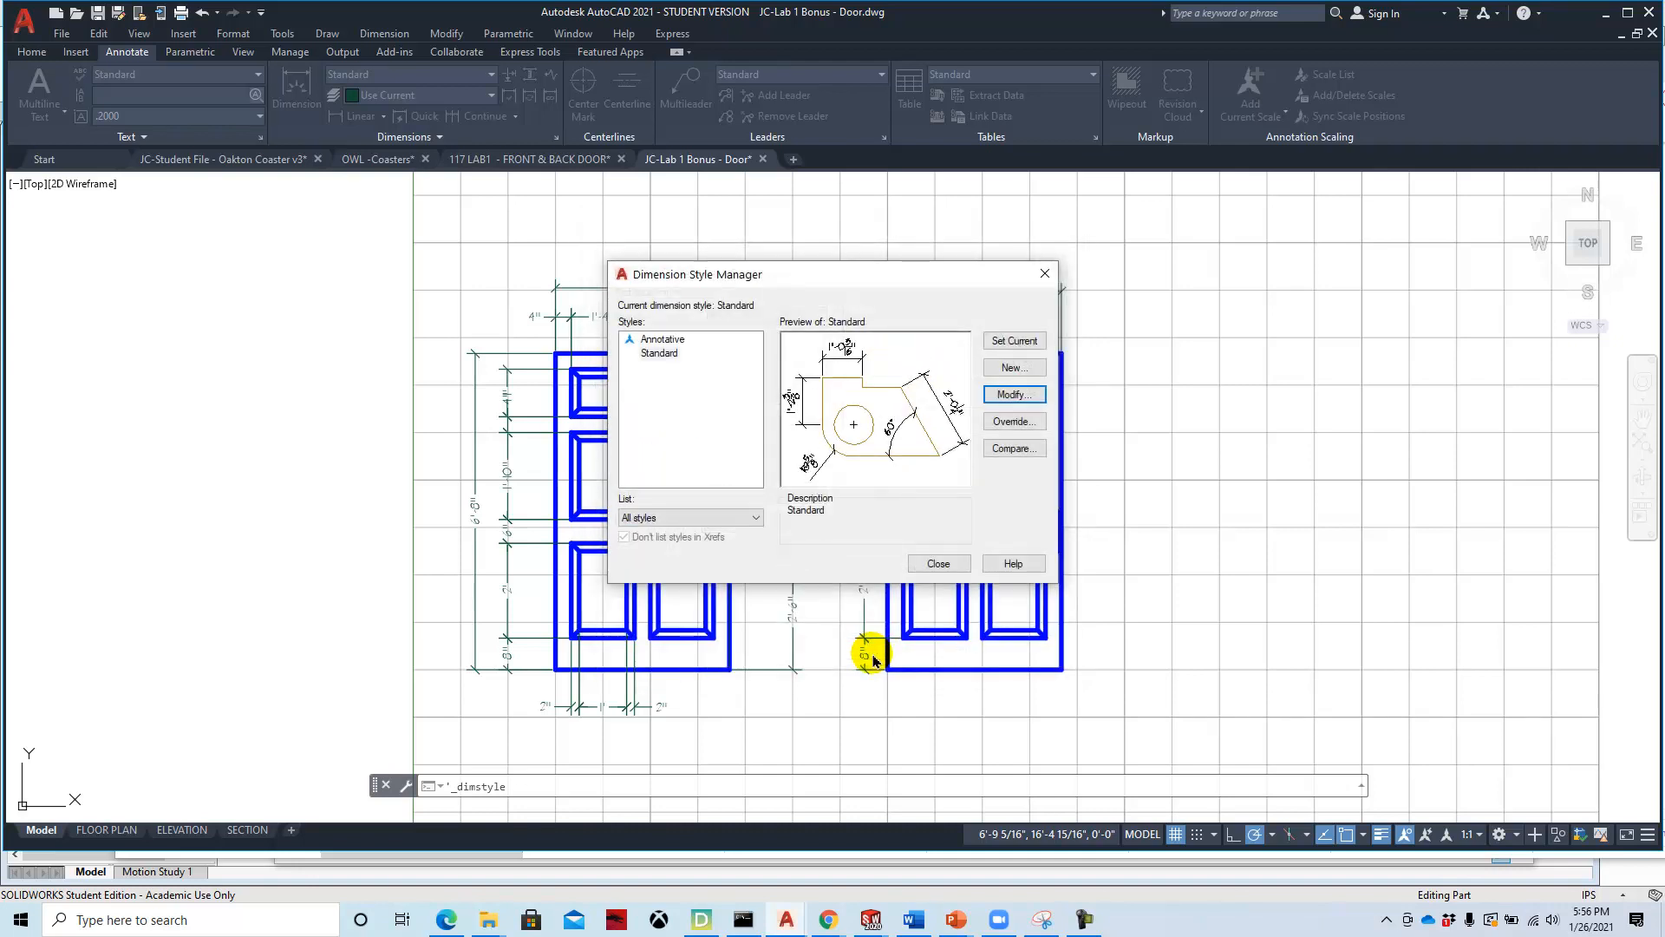
pyautogui.click(940, 562)
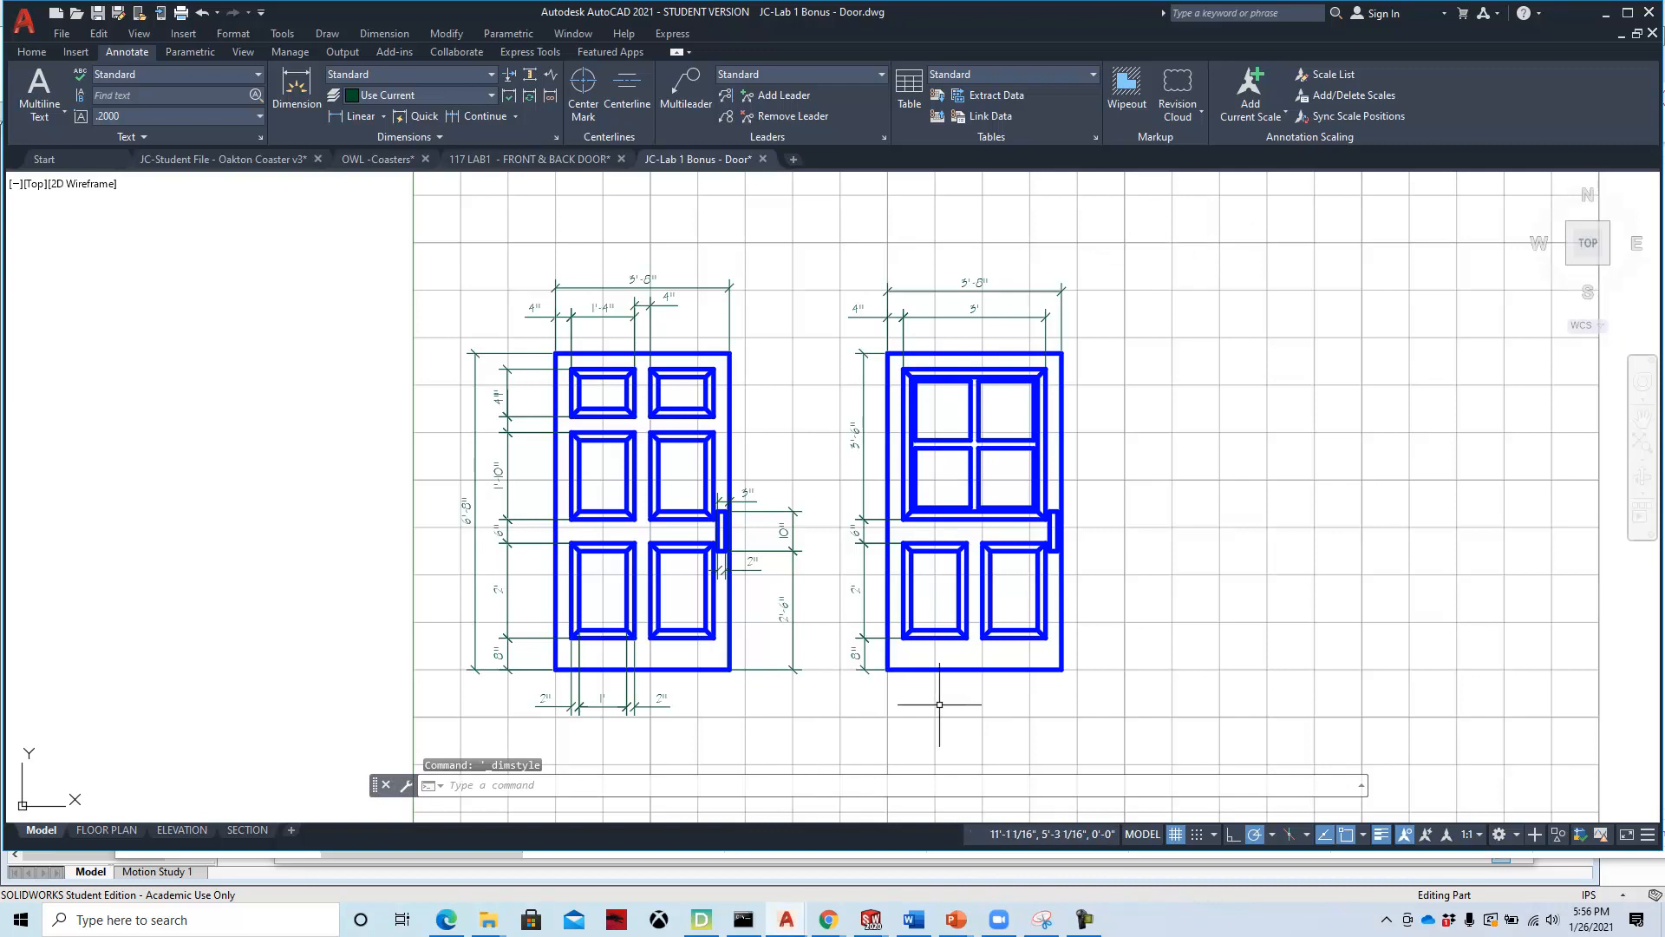
# Open the FLOOR PLAN layout.
pyautogui.click(119, 834)
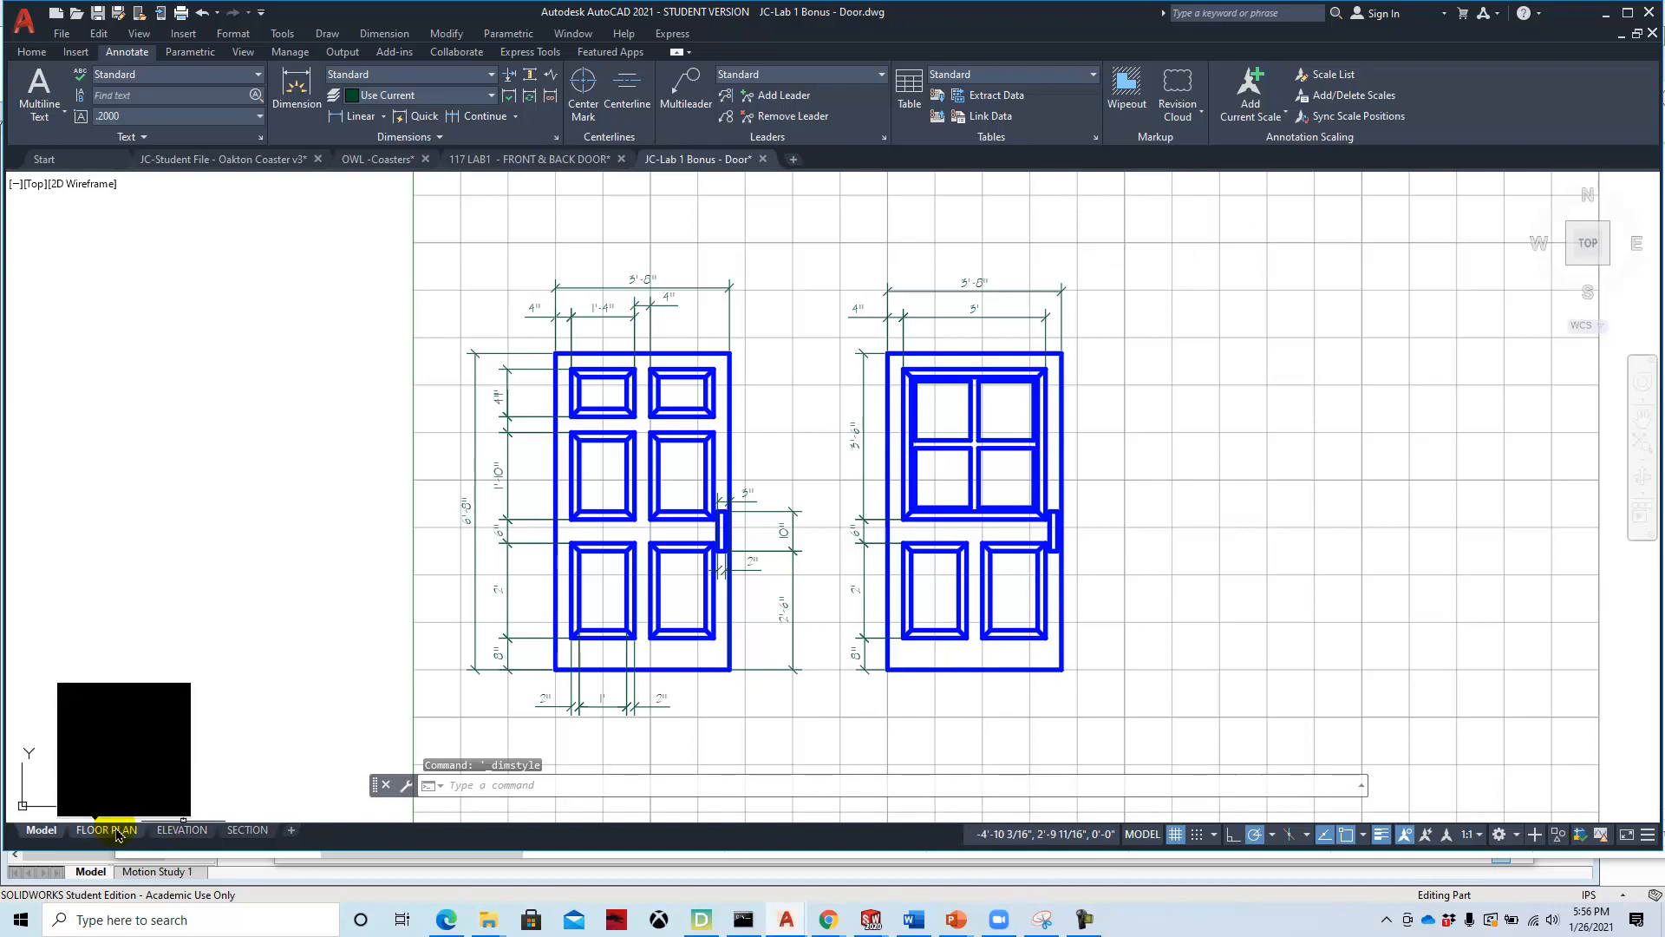